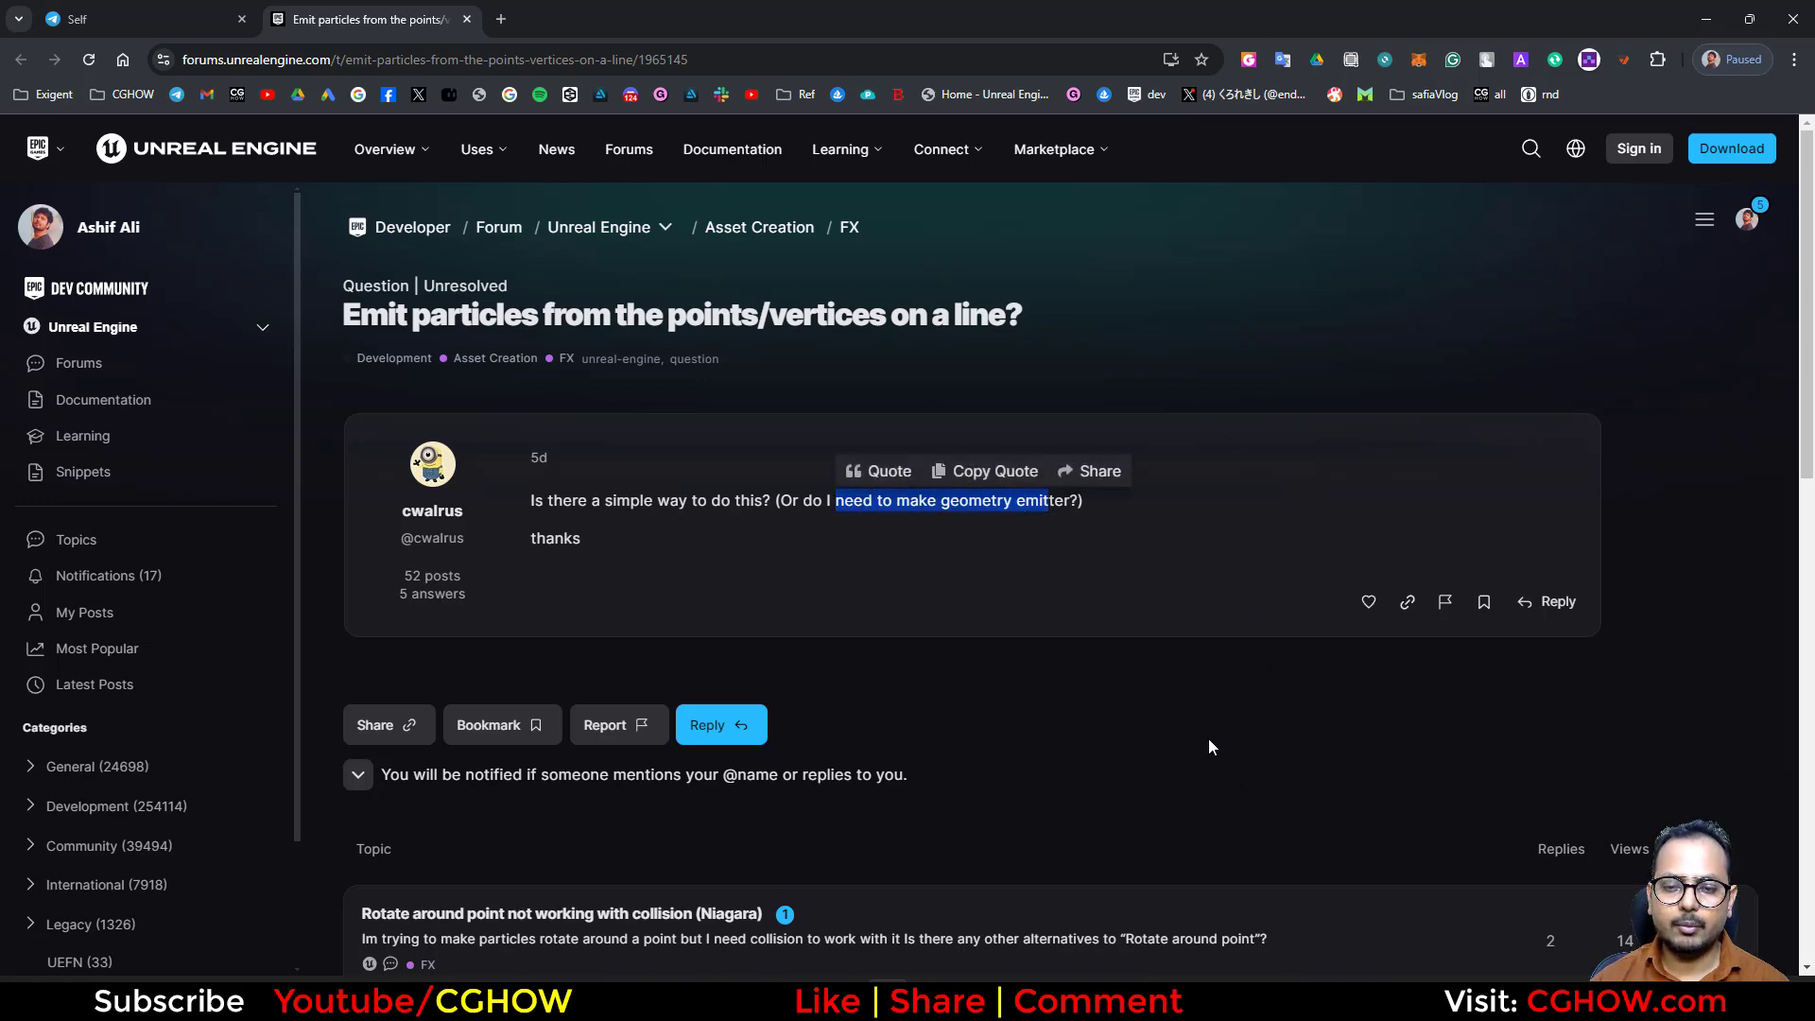
- Switch from the forum question to the Unreal Editor and examine the particle lines in the Points system's preview from several angles
click(688, 539)
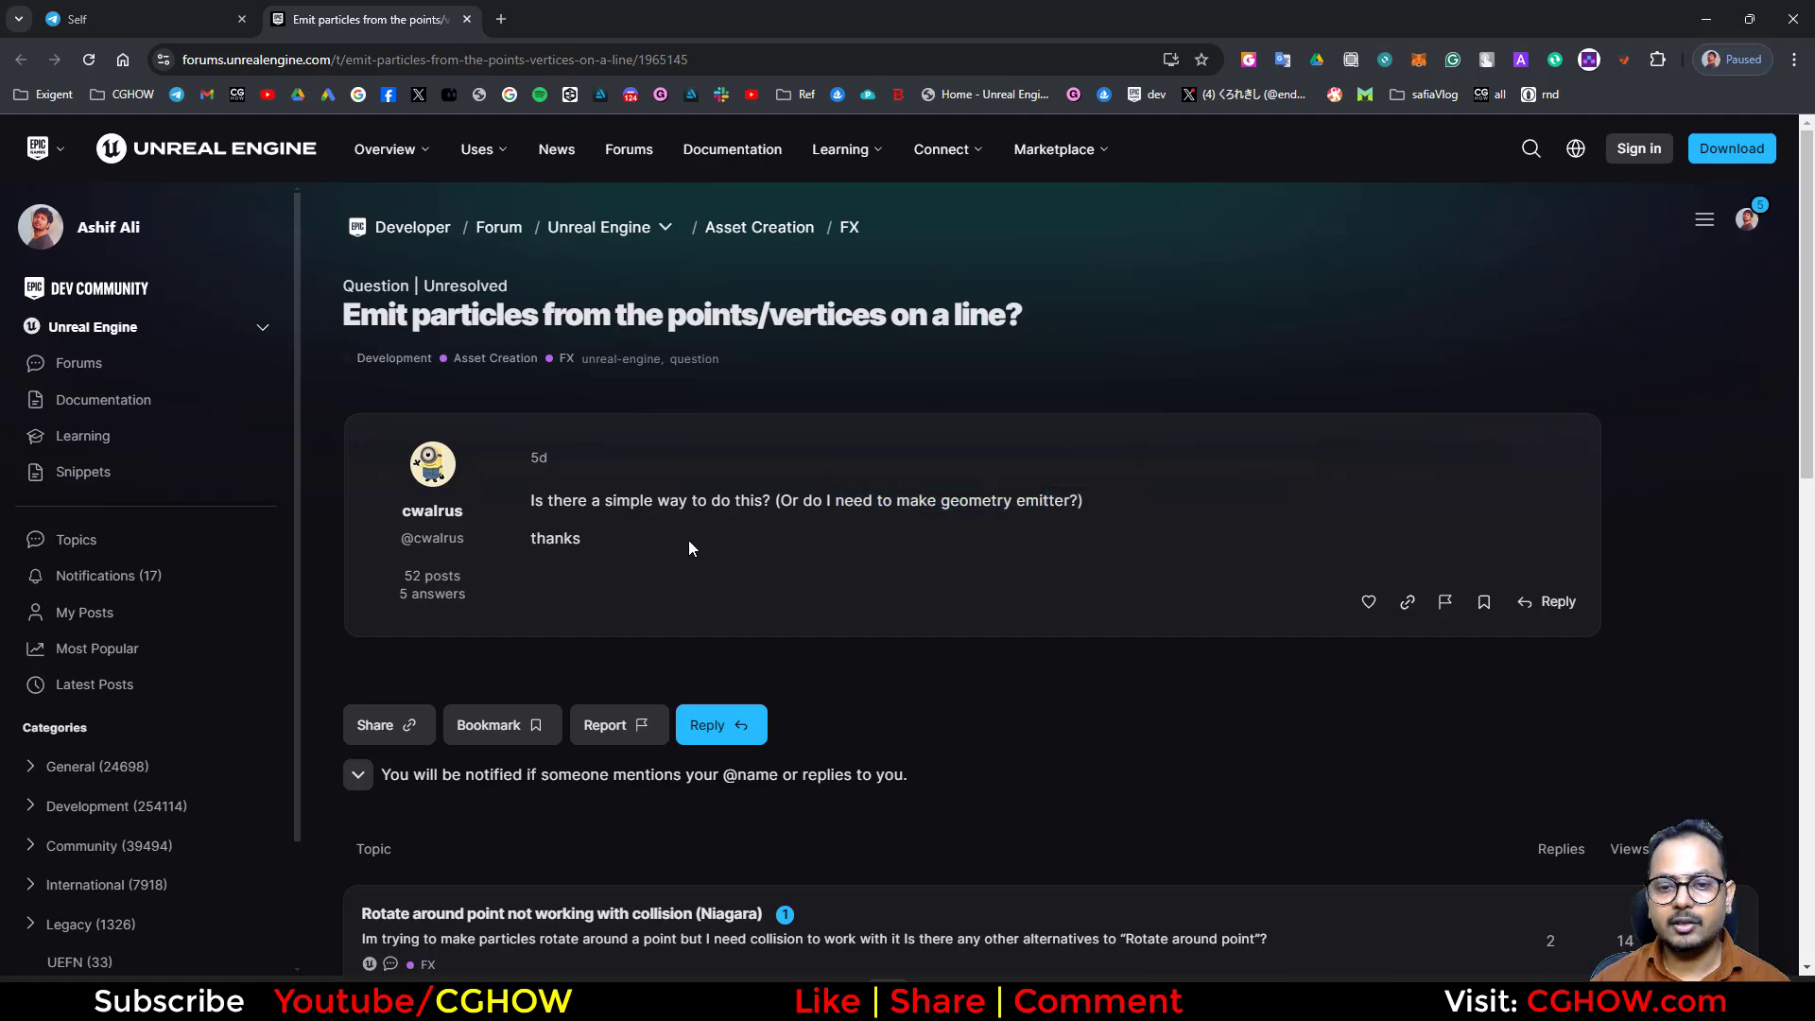
mouse_move(1181, 980)
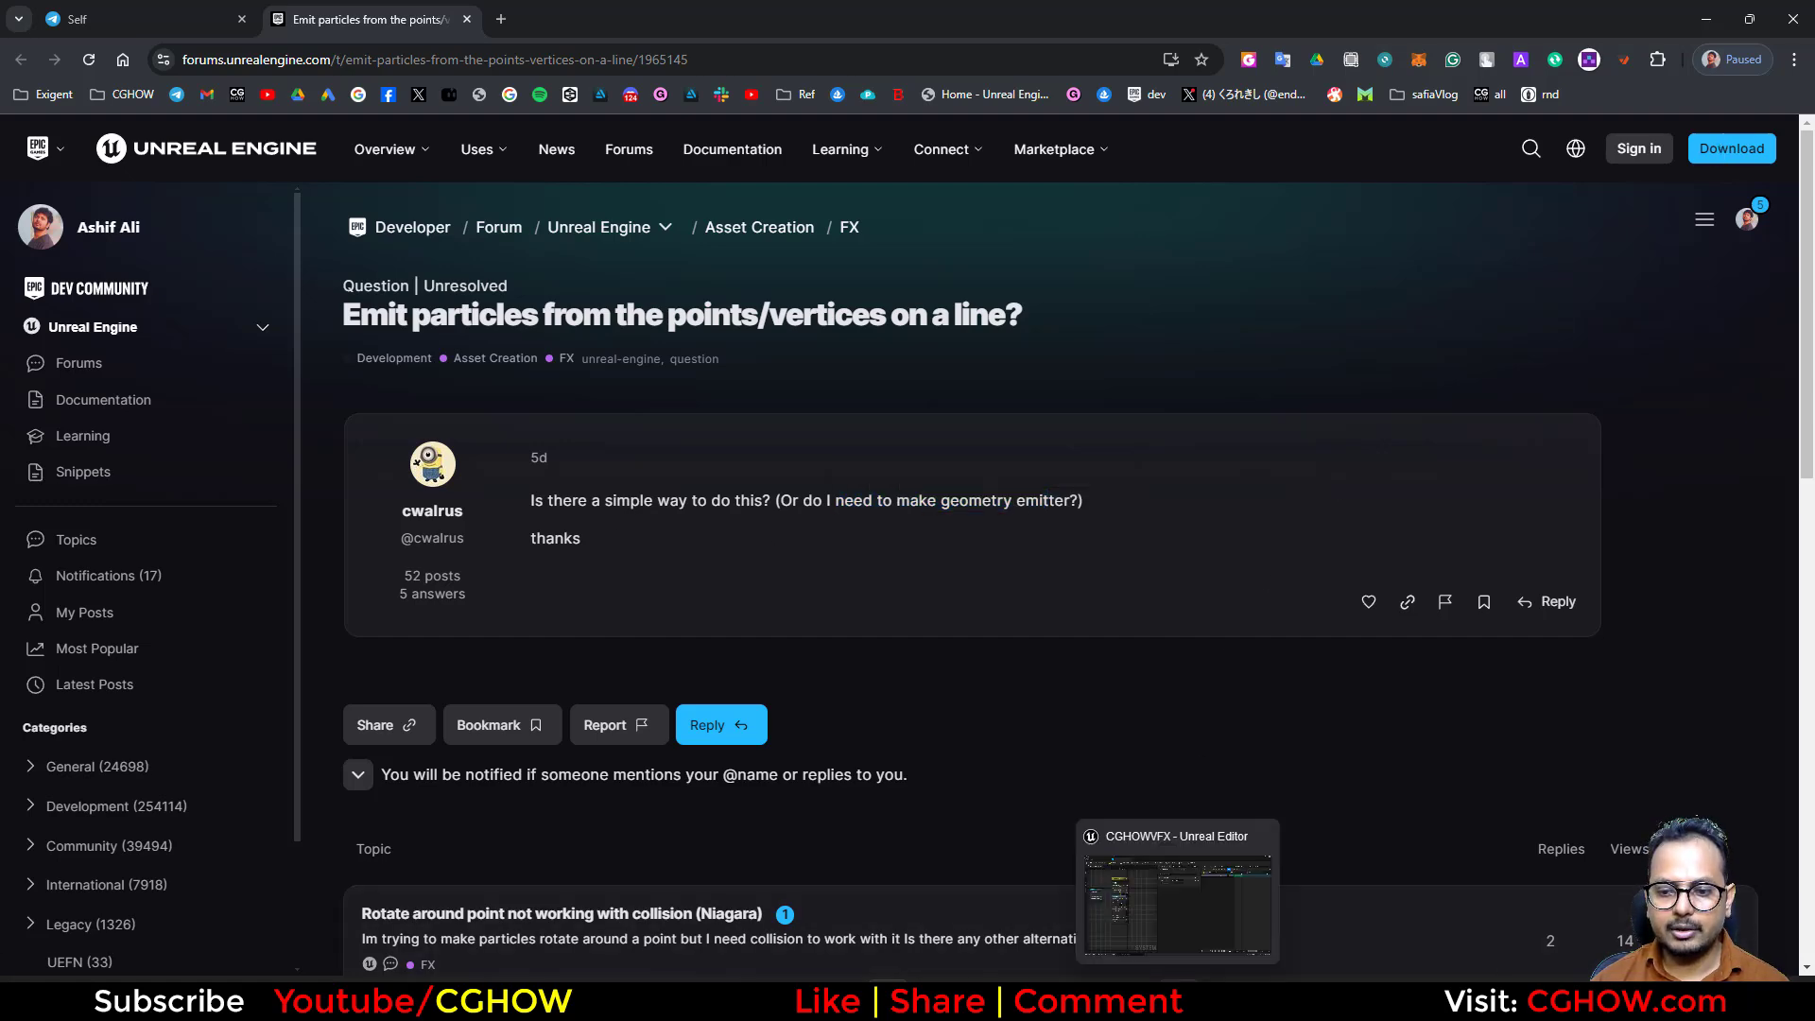
click(1239, 906)
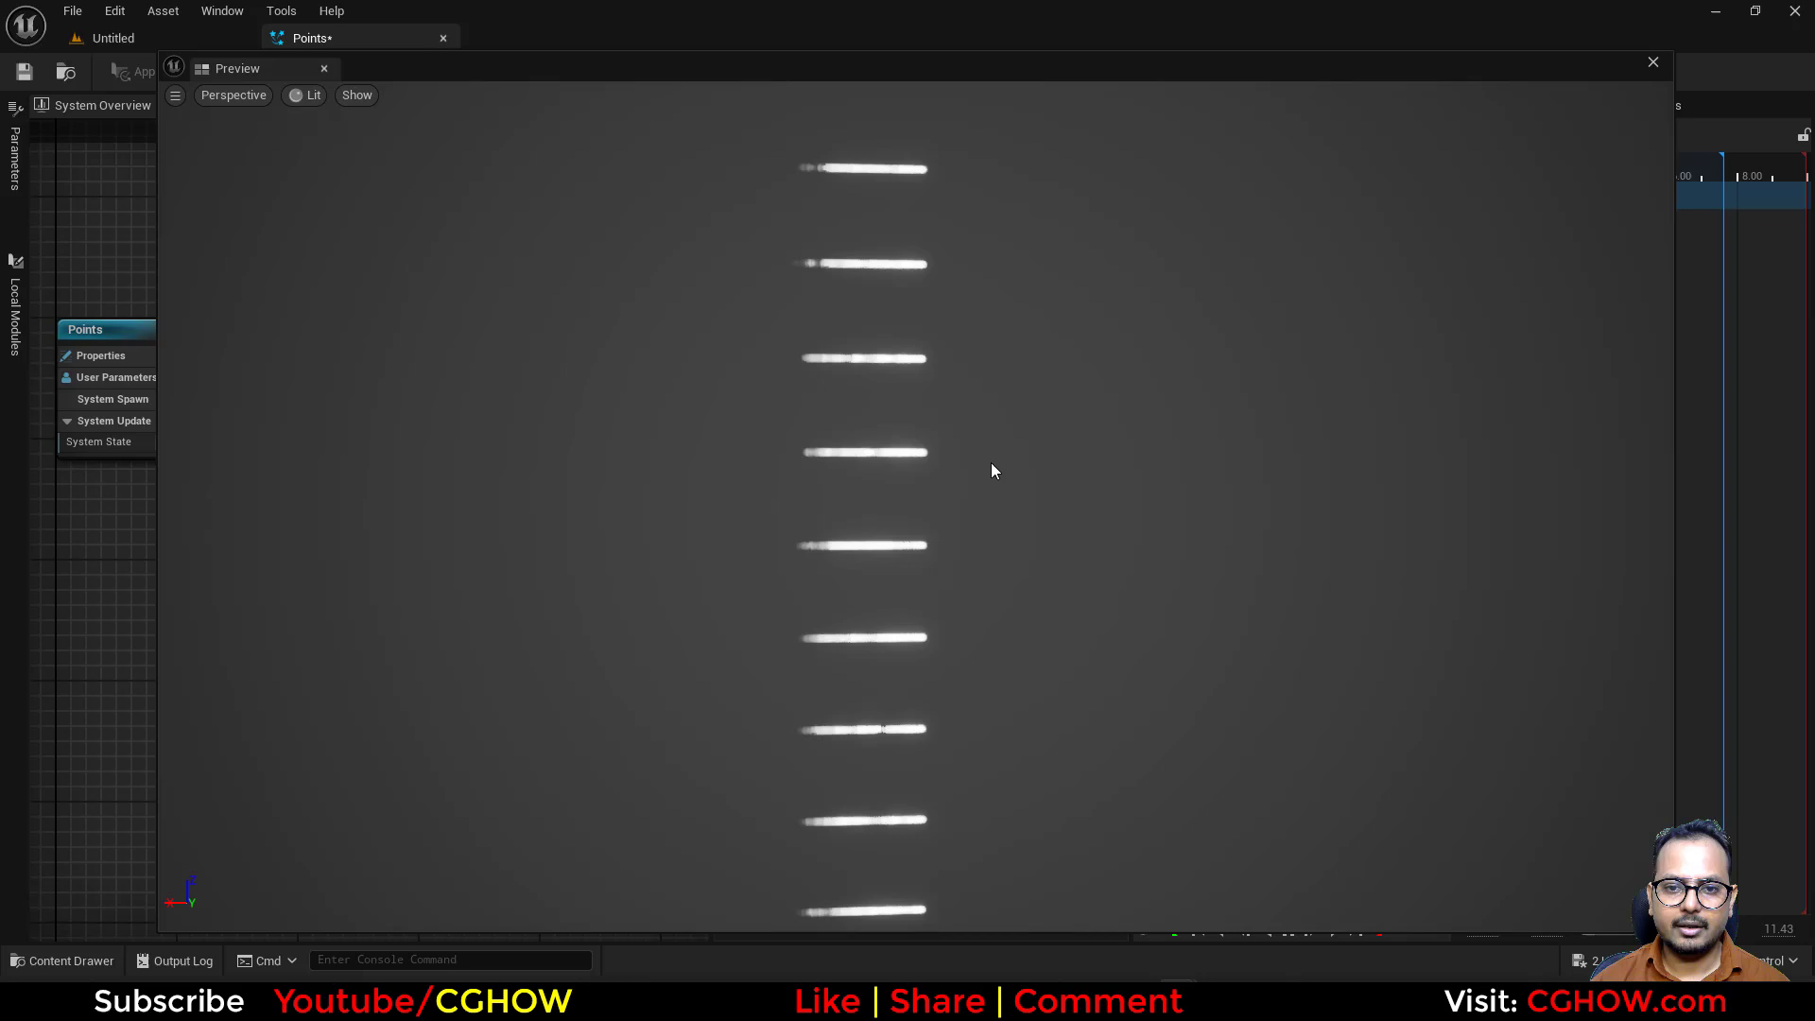
right_drag(991, 462, 960, 348)
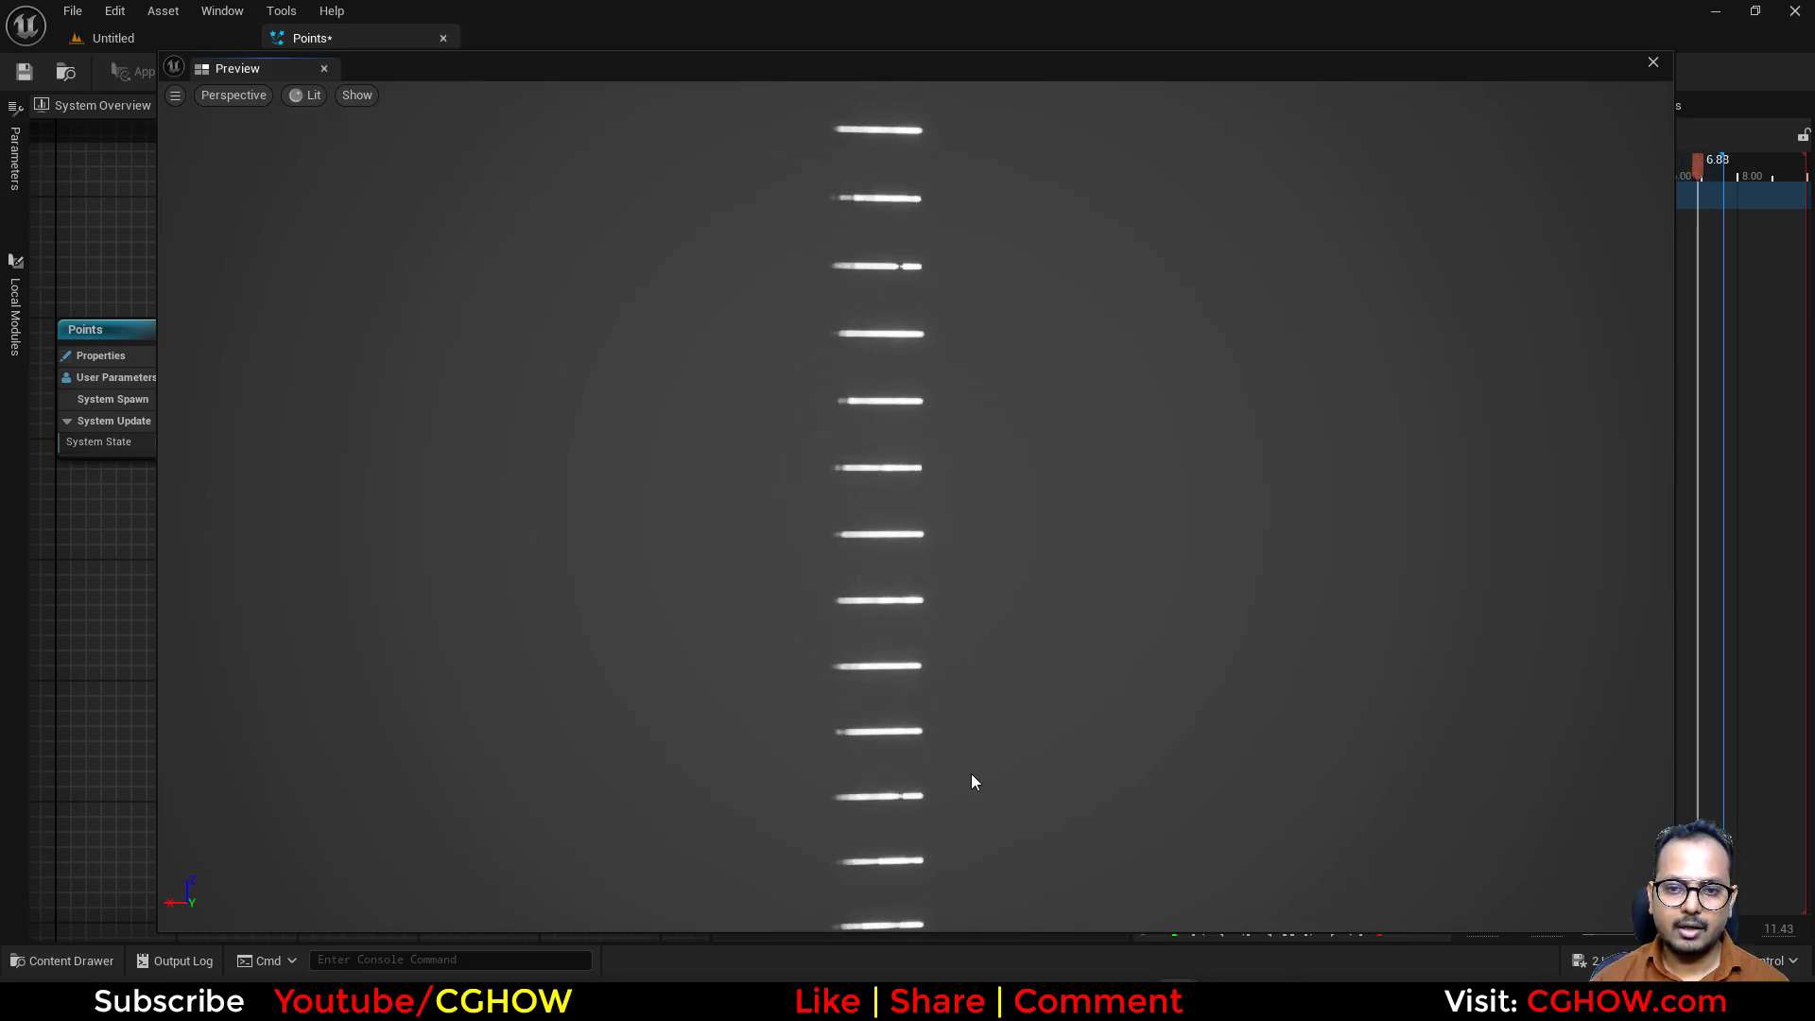
drag(972, 773, 1301, 765)
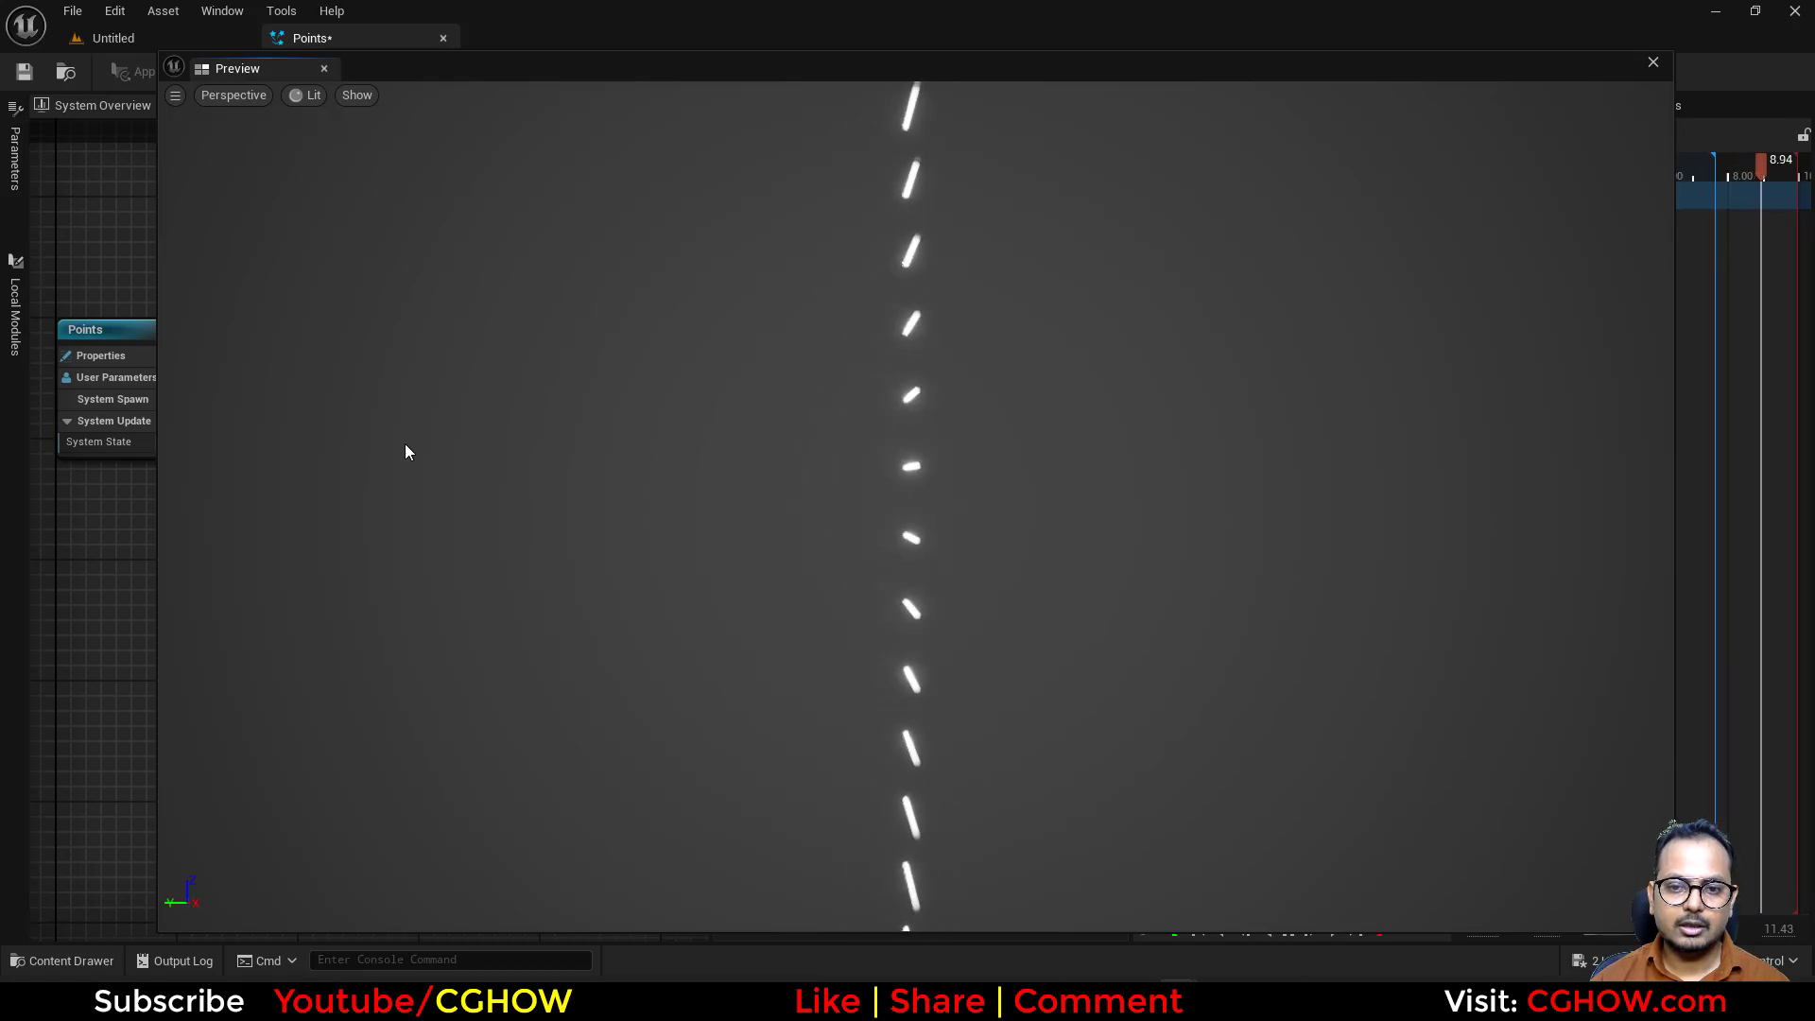
drag(406, 450, 1107, 450)
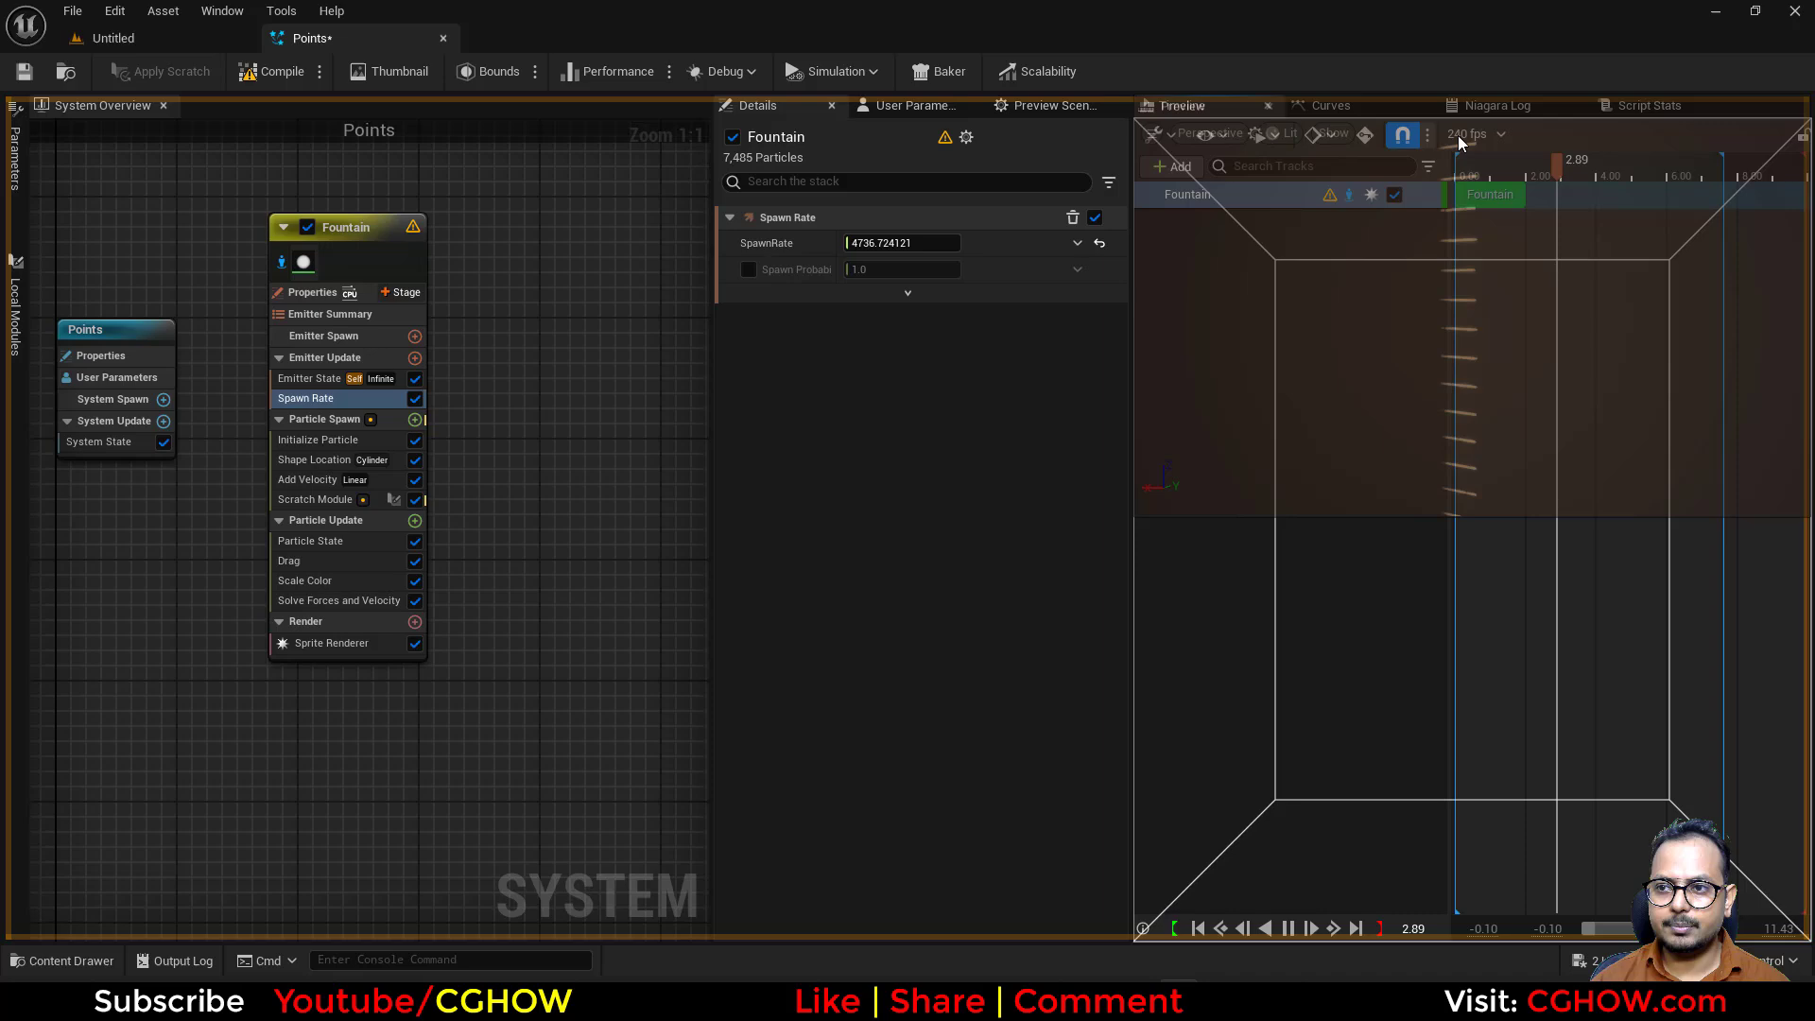
scroll(401, 280, down, 5)
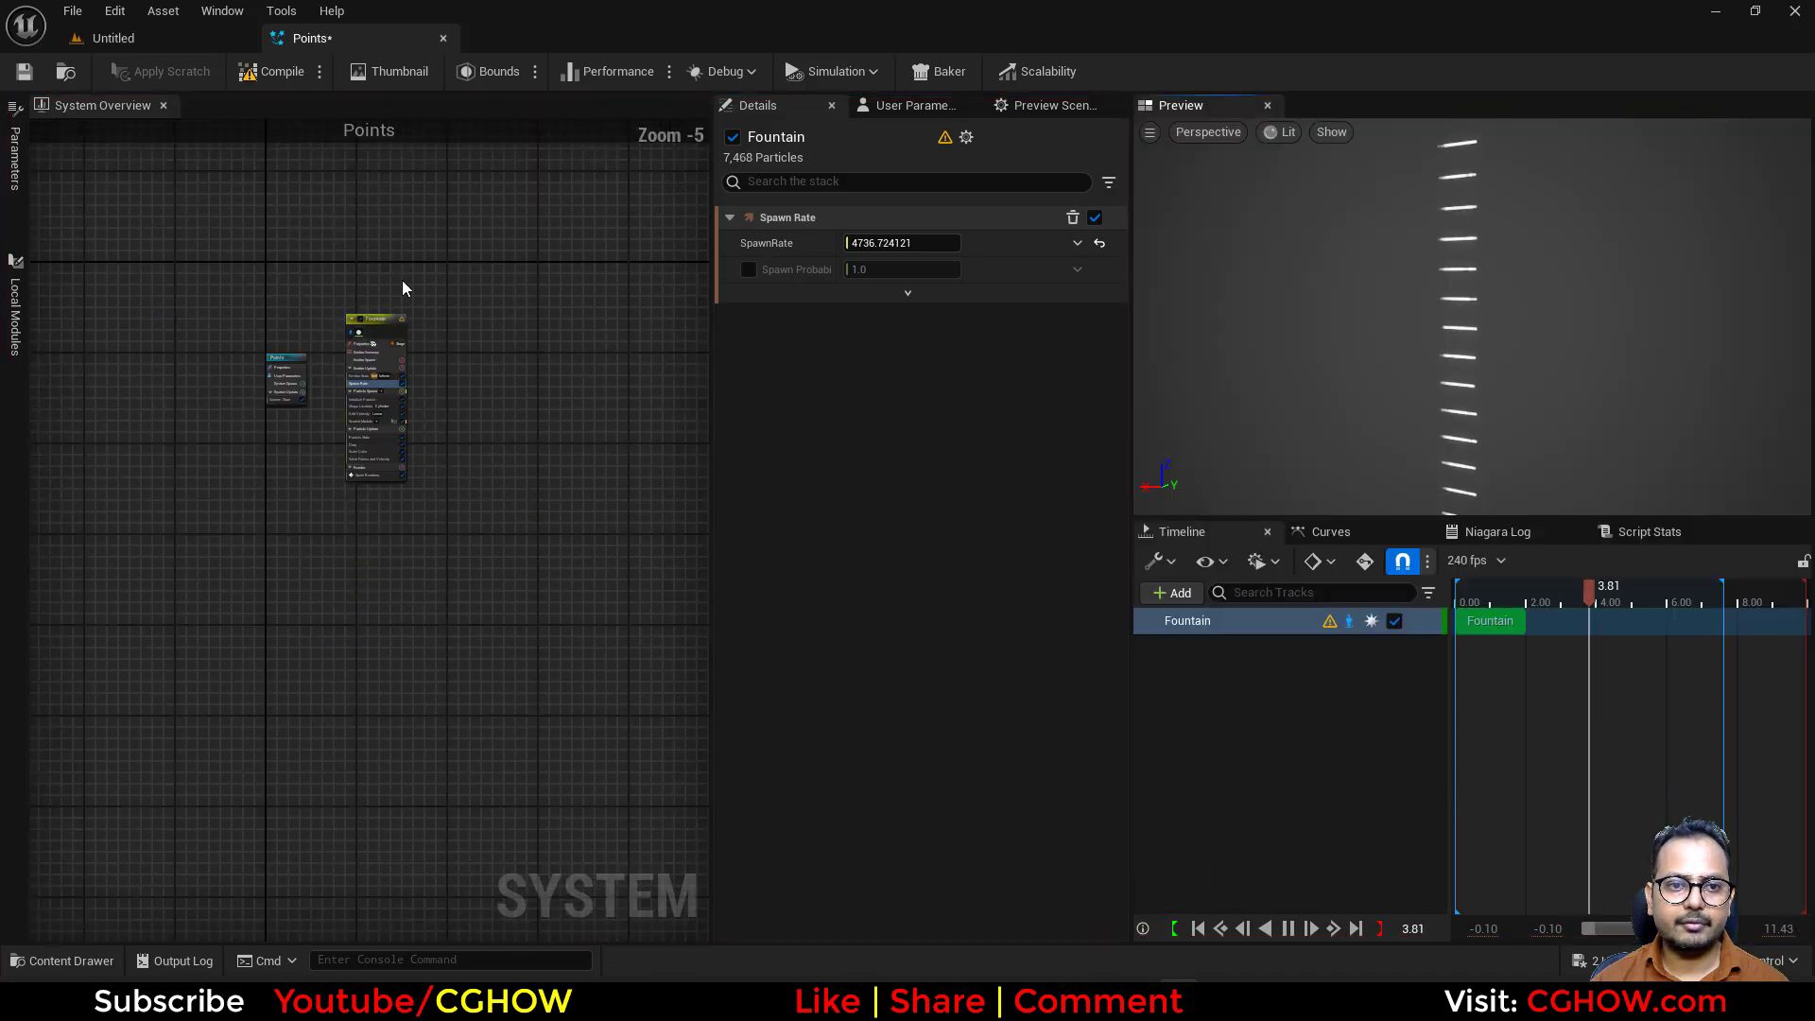
- Close the Points system and save the modified NewNiagaraSystem and Points assets
click(444, 38)
click(196, 593)
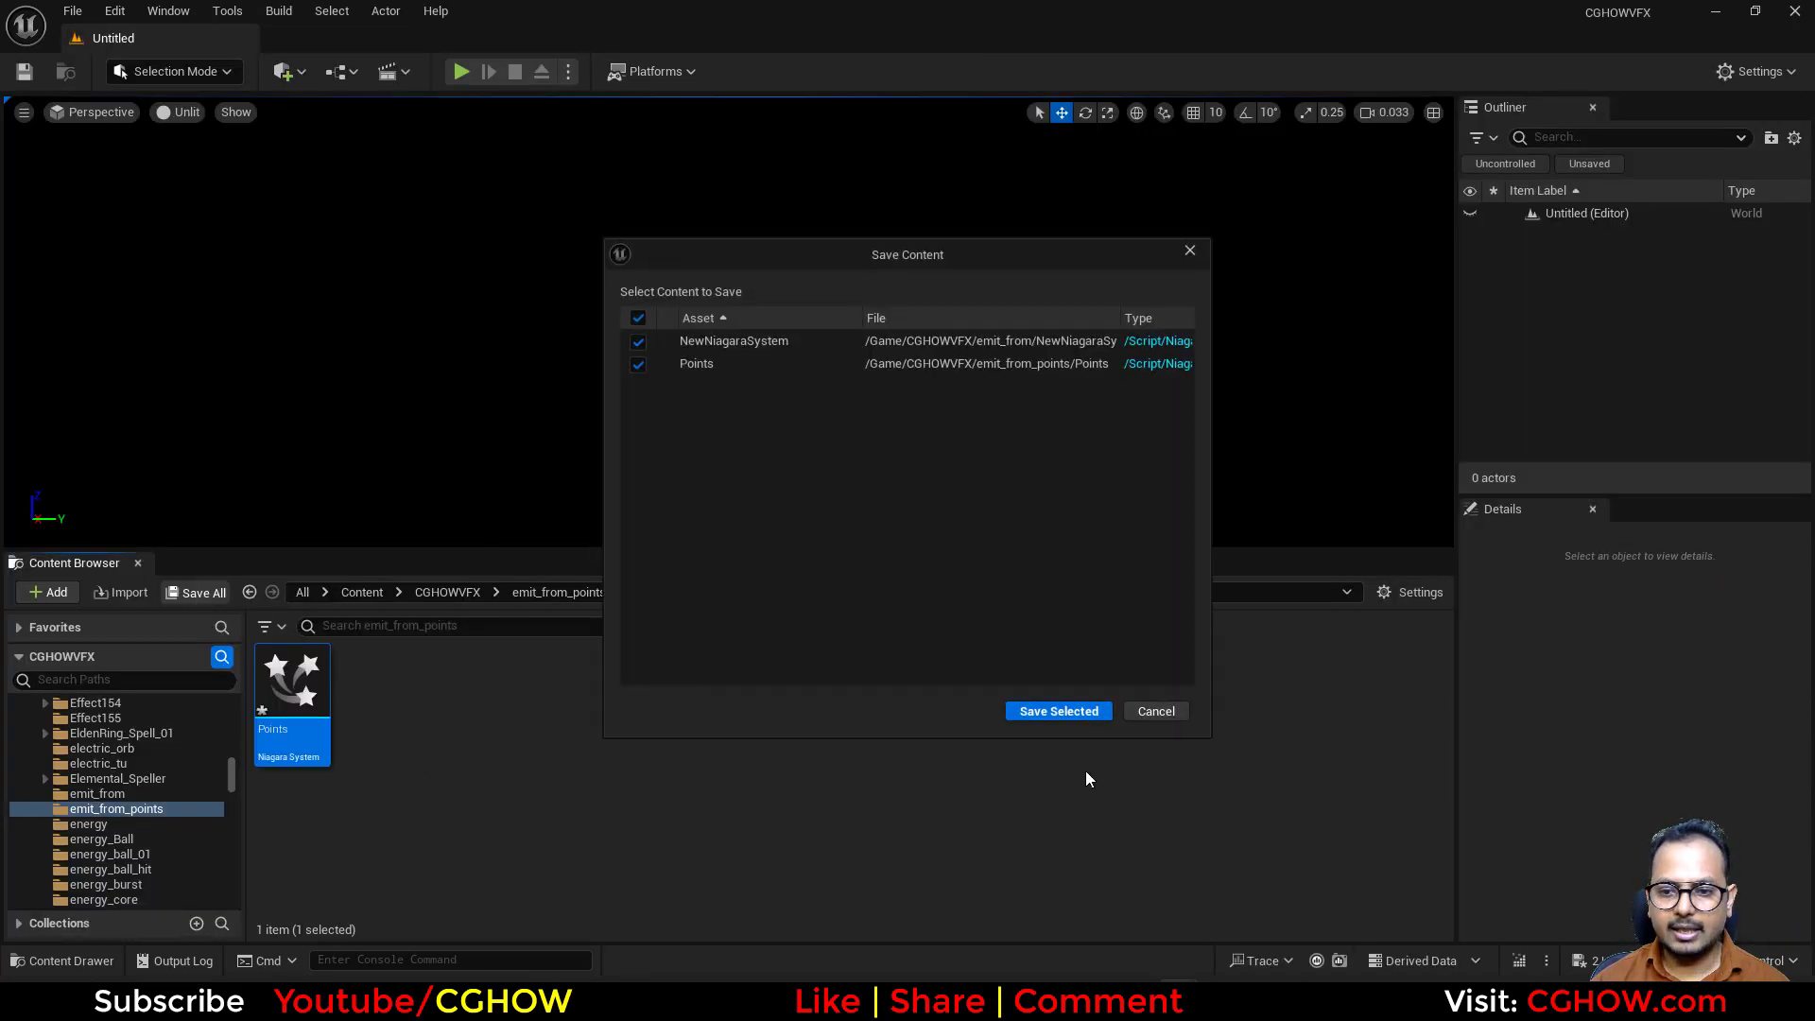
click(1058, 713)
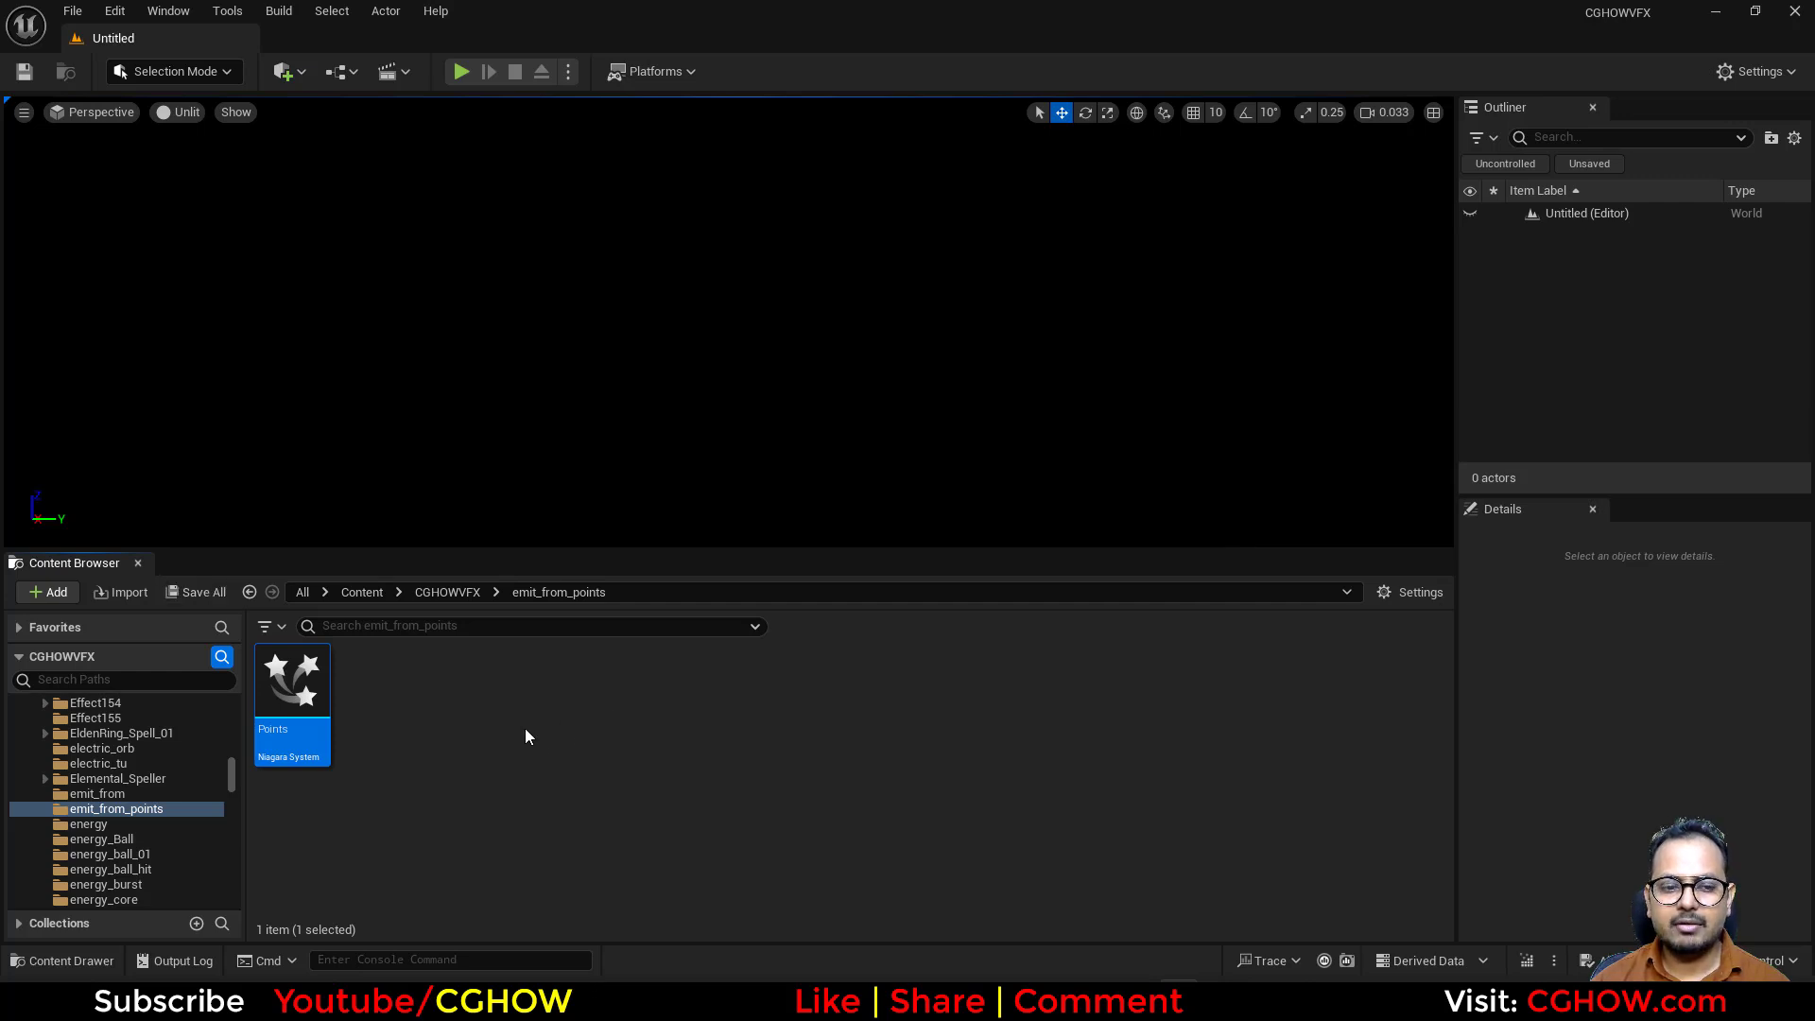
- Create an empty Niagara system named FXtest in the emit_from_points folder and open it docked in the main window
right_click(524, 730)
click(632, 509)
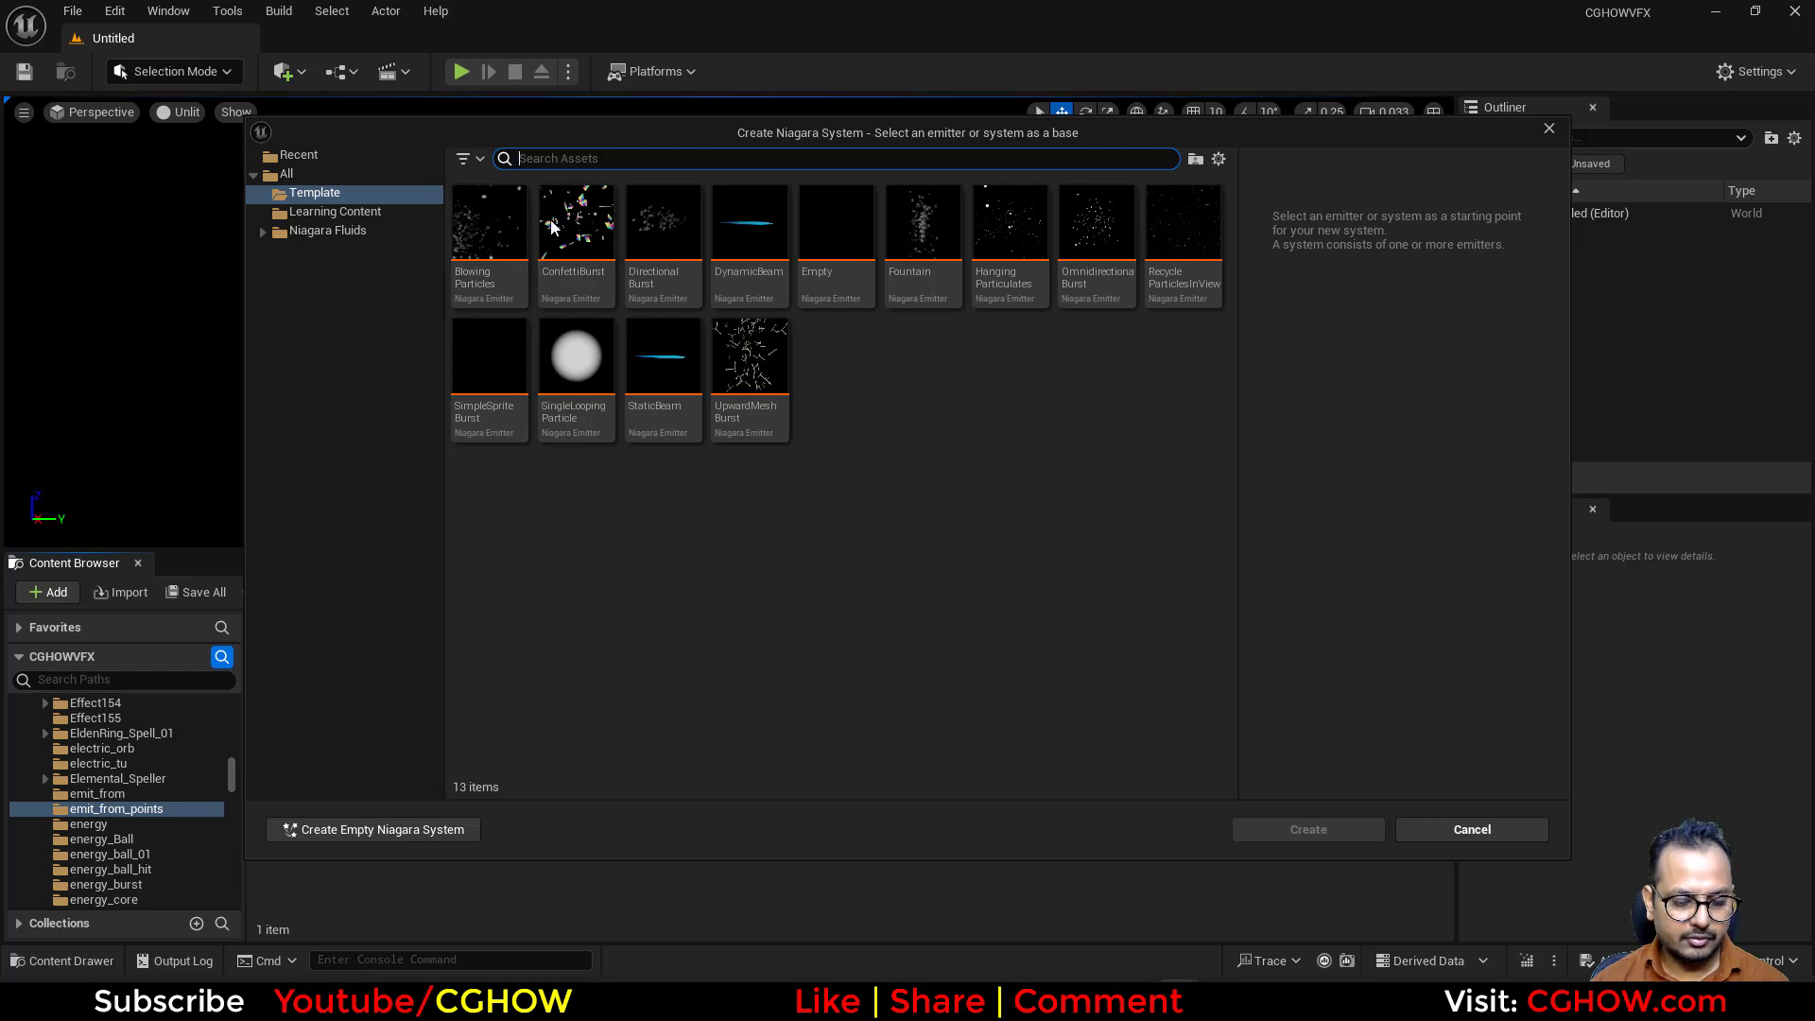
click(431, 821)
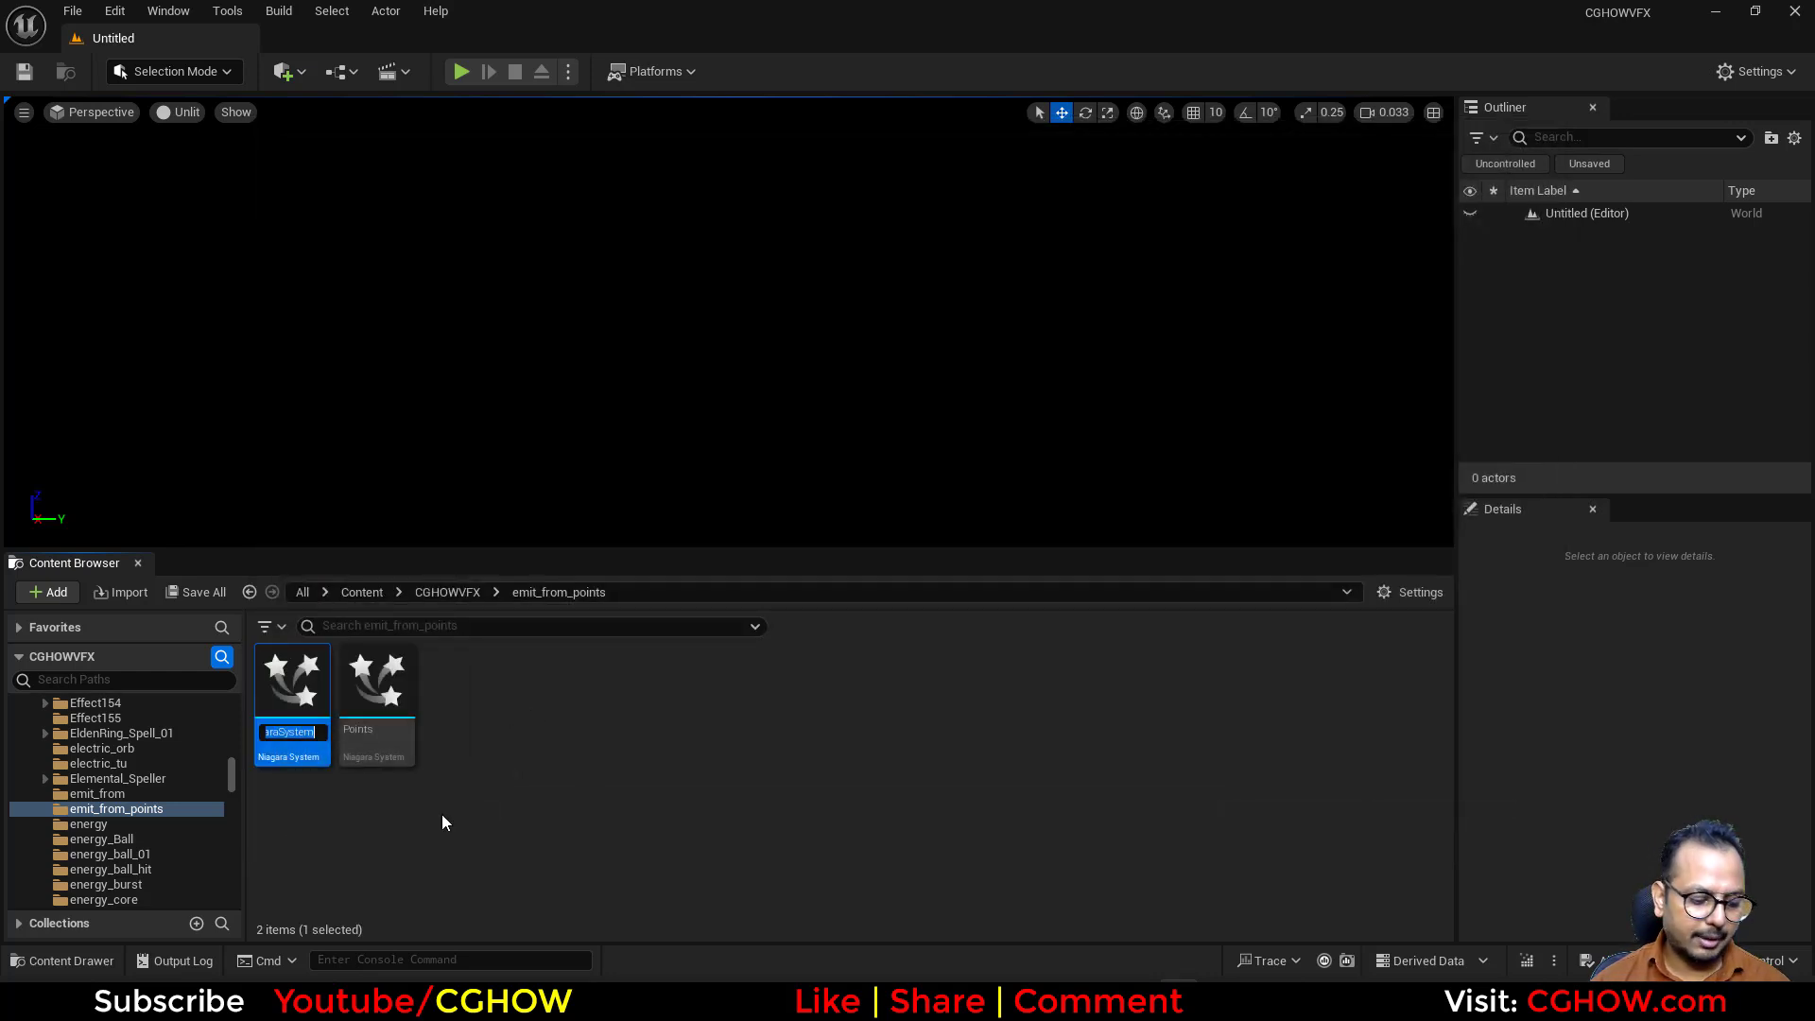
text(FXtest)
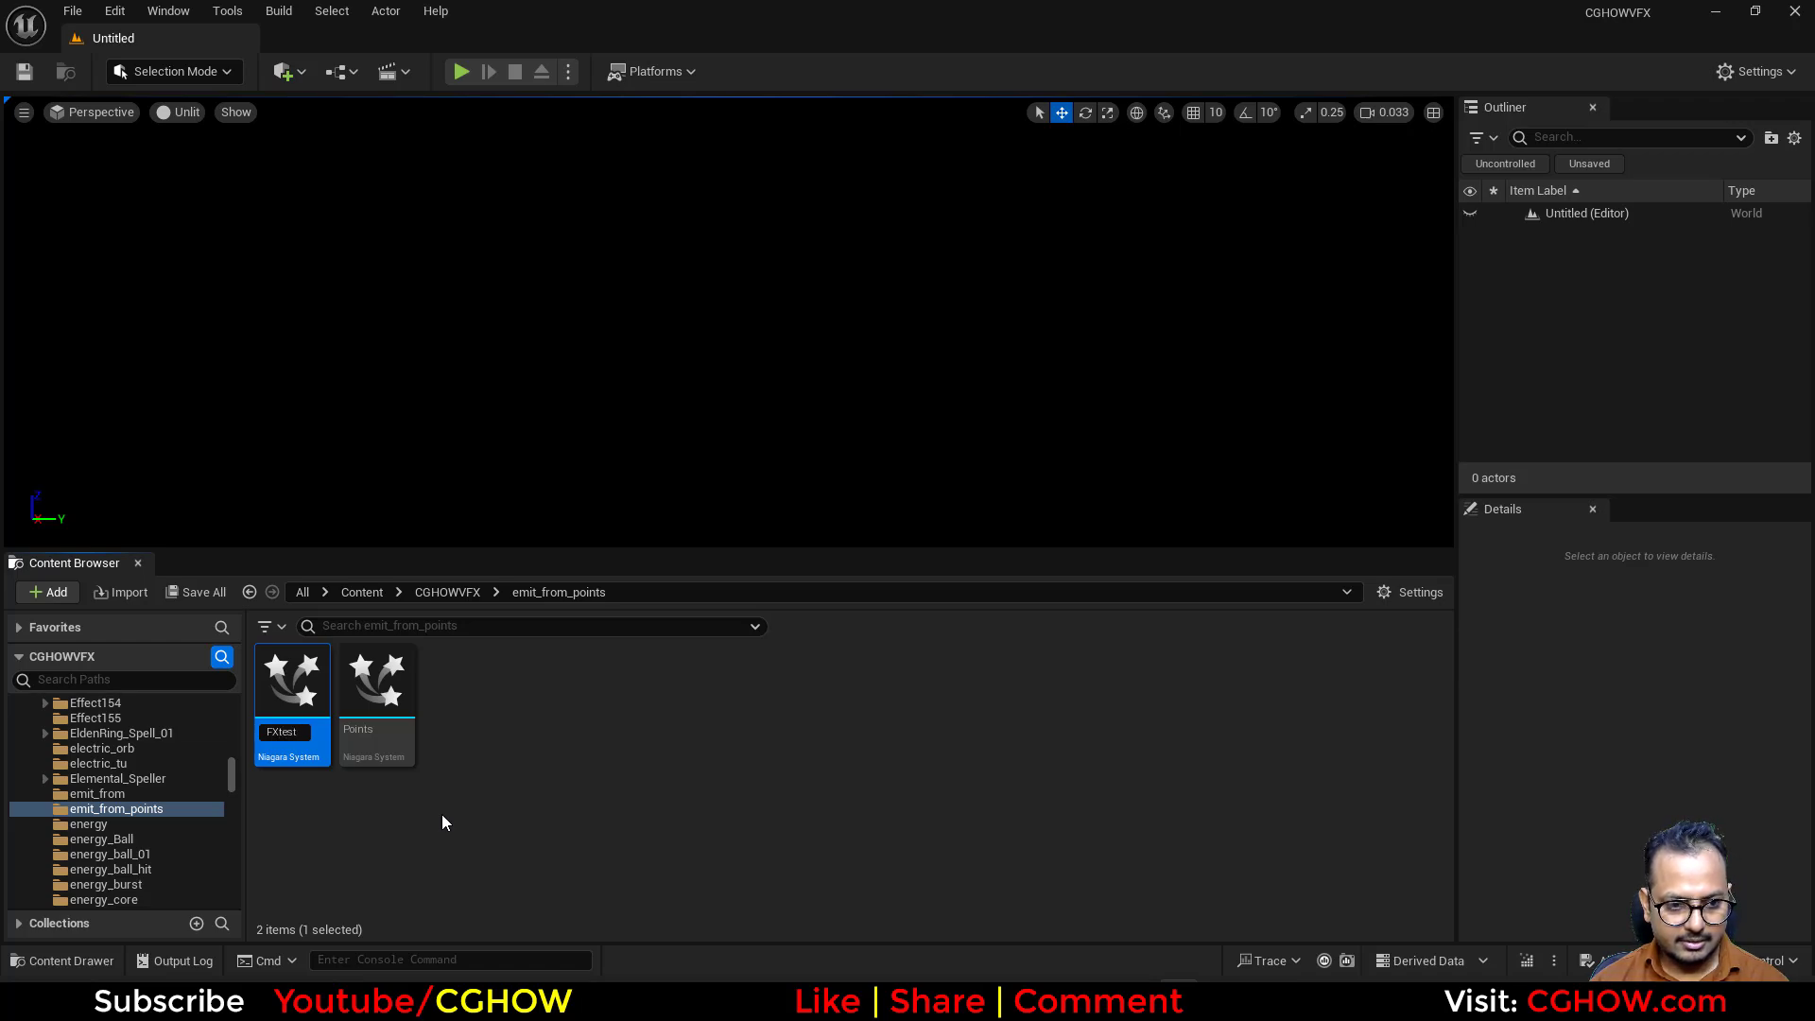
key(Return)
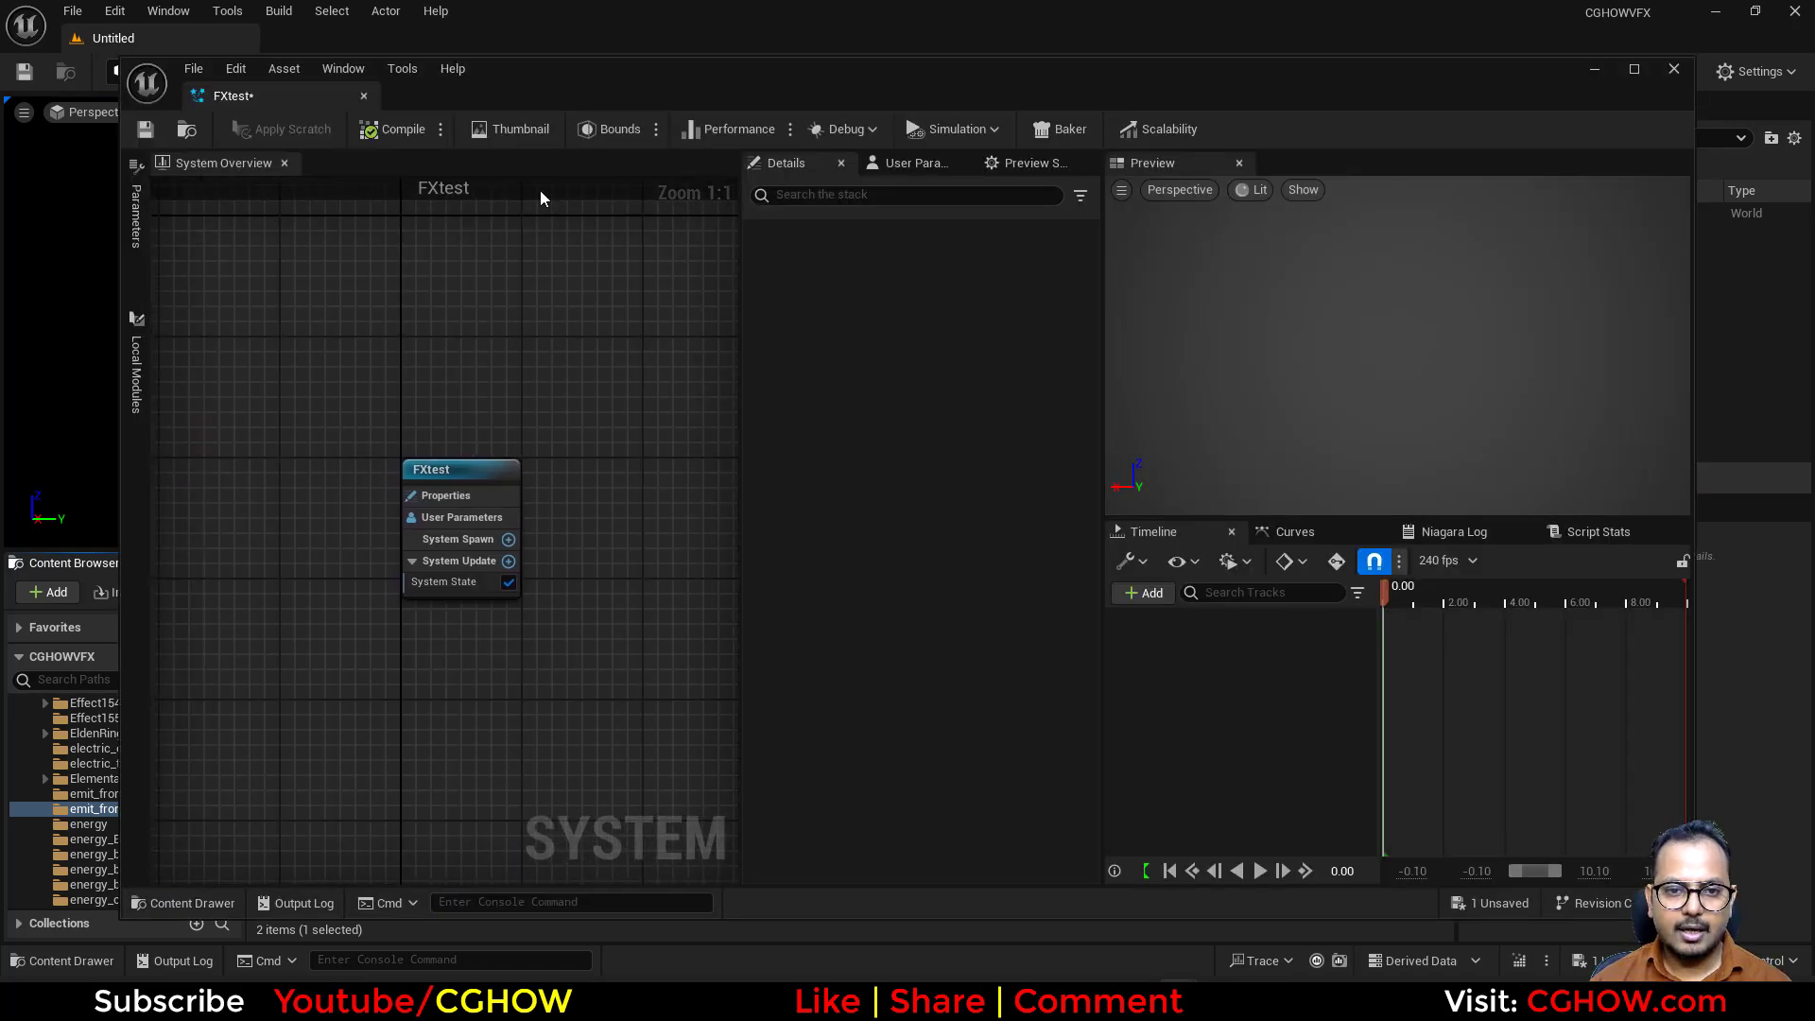
drag(248, 97, 315, 41)
- Add the Fountain template emitter to the FXtest system and enlarge the preview area
right_click(440, 374)
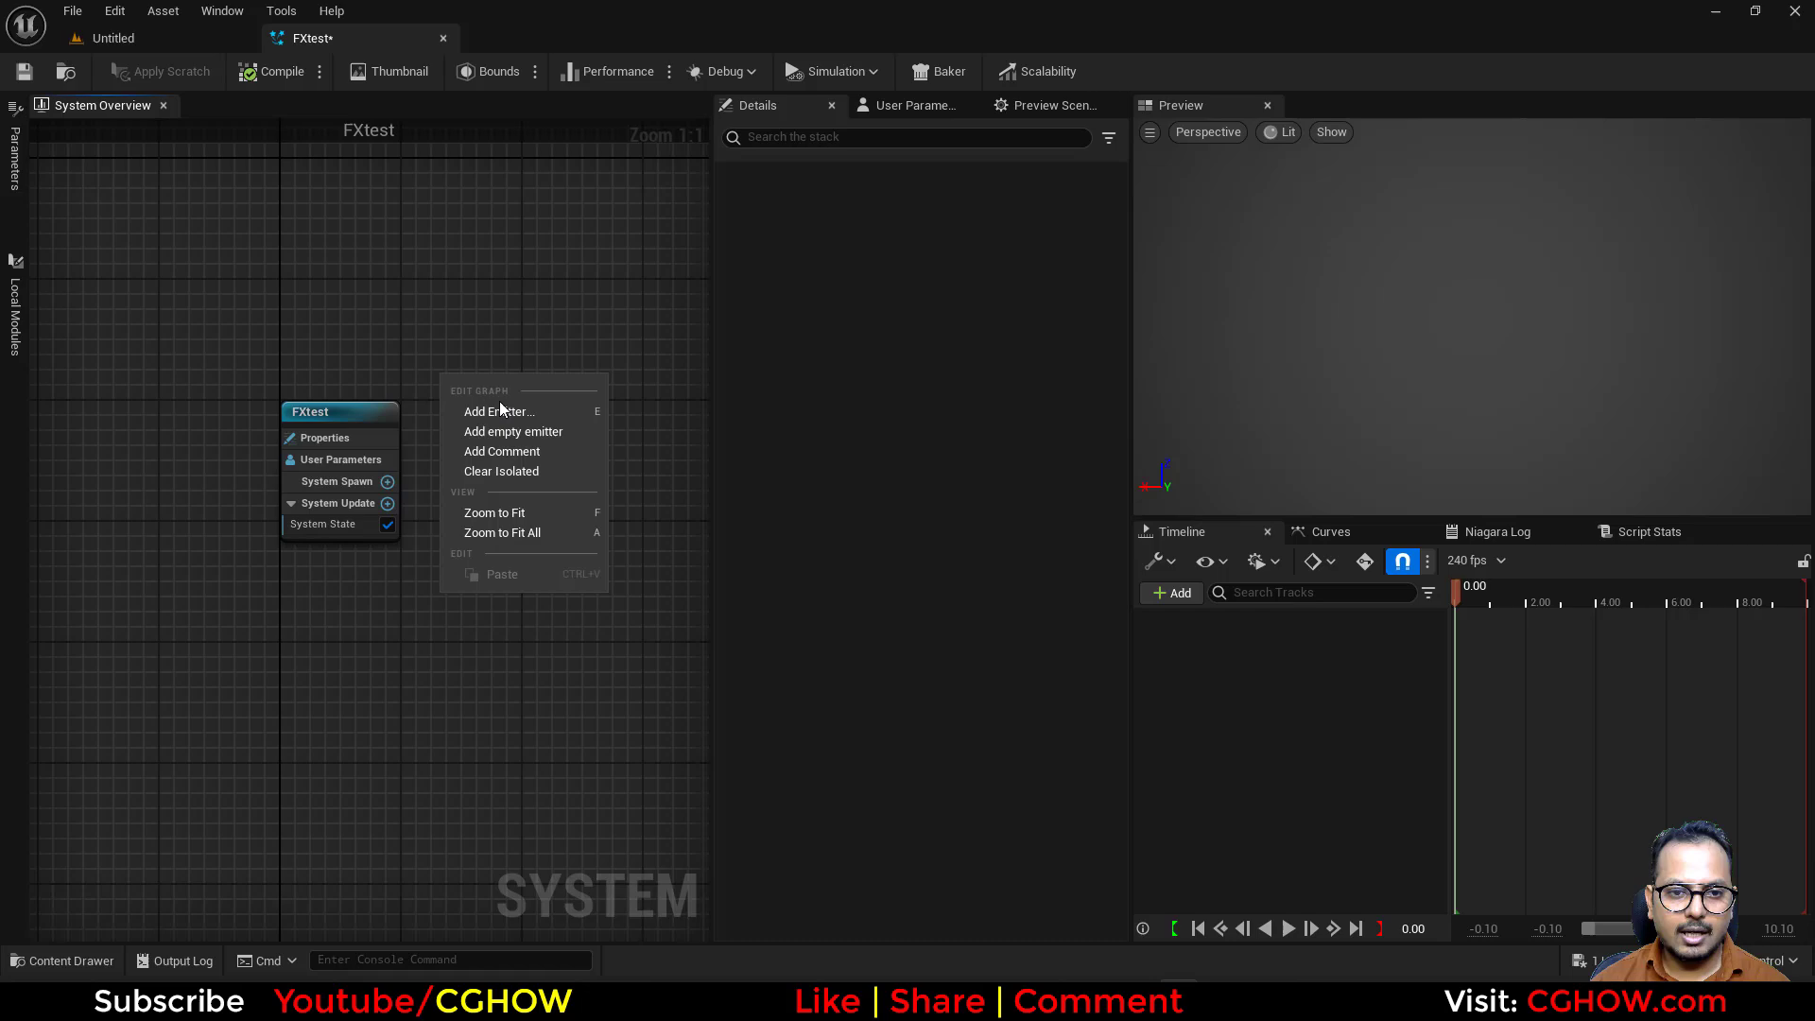
click(508, 411)
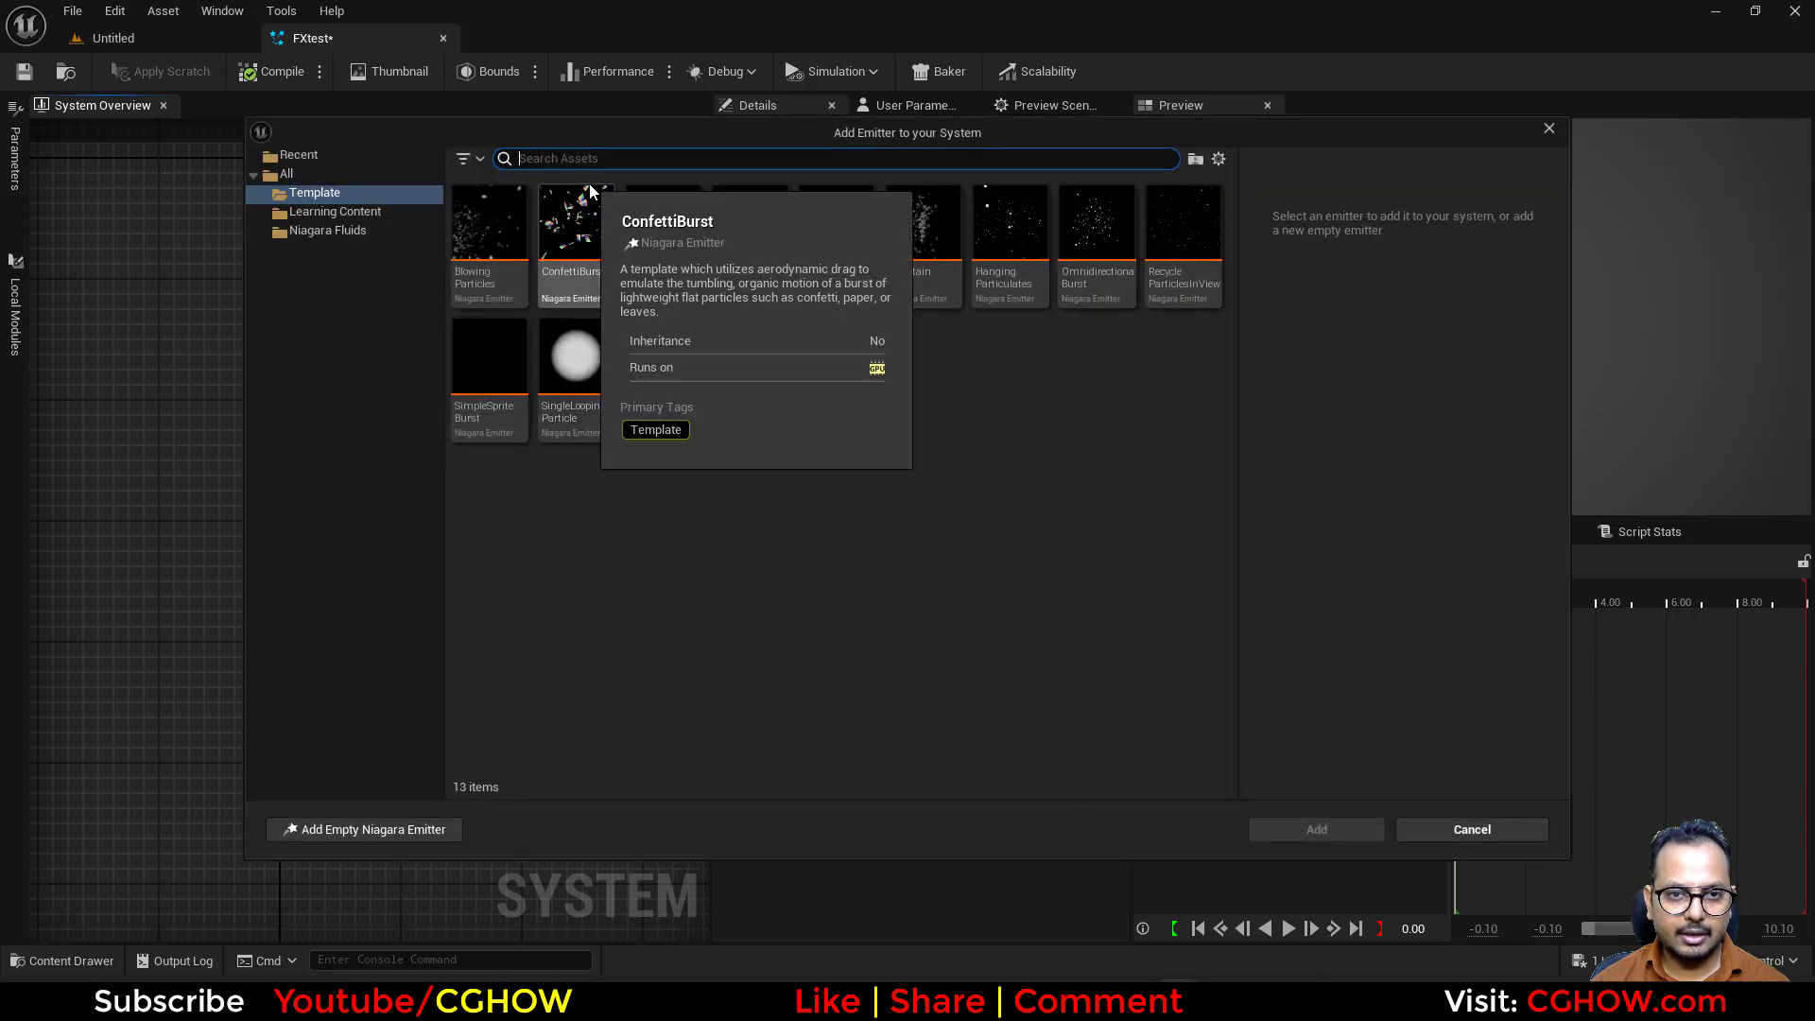
text(fou)
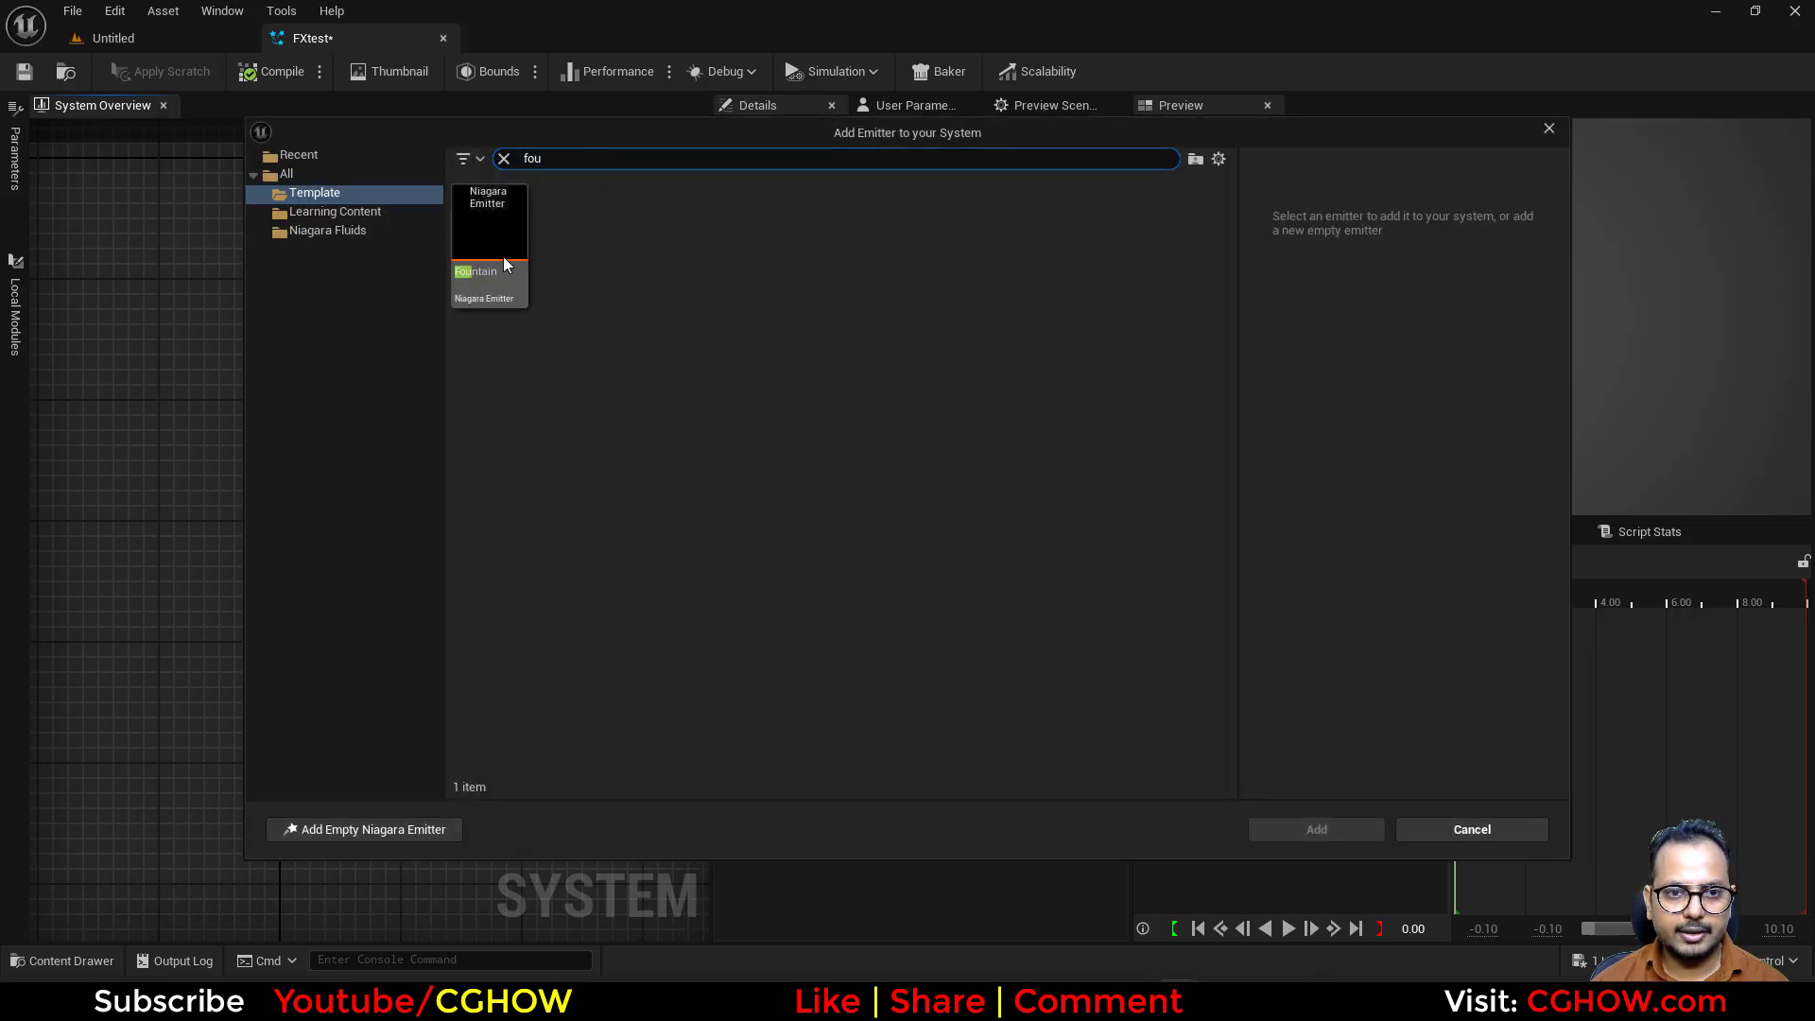
click(496, 269)
right_drag(430, 286, 431, 180)
drag(1384, 518, 1382, 611)
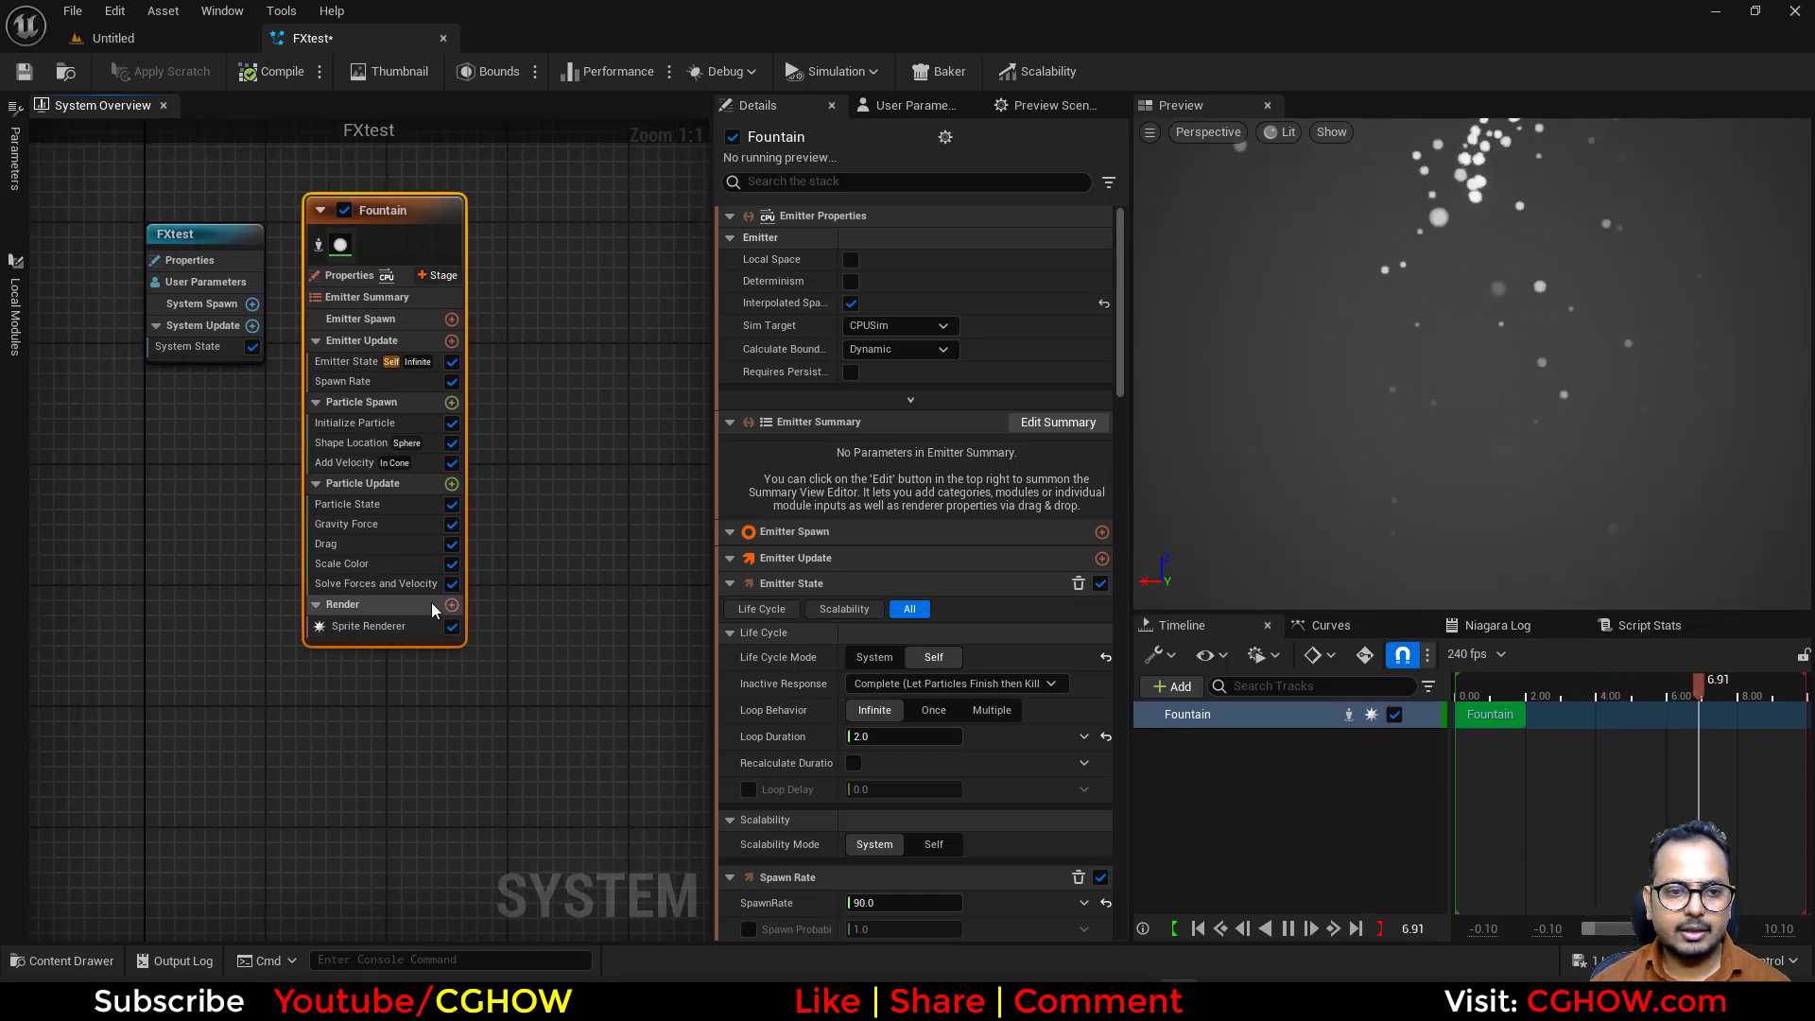
- Delete the Gravity Force module from the Fountain emitter and disable its Add Velocity module
click(384, 526)
key(Delete)
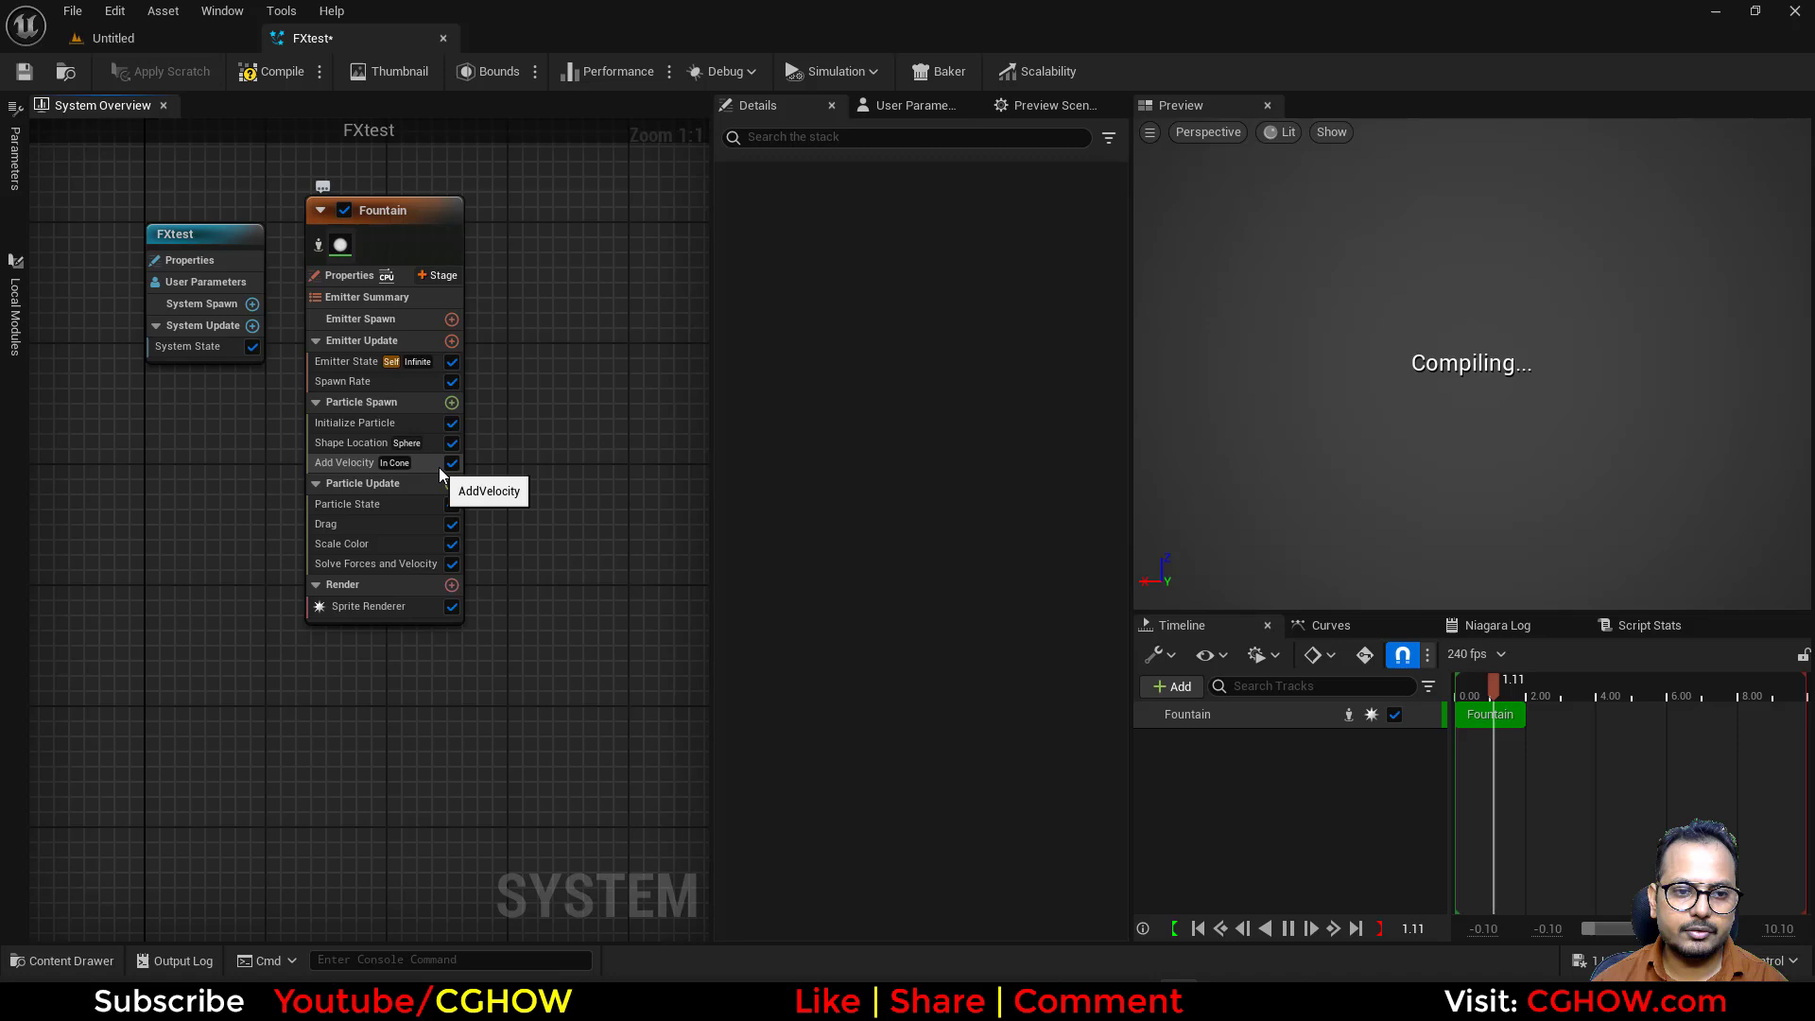
click(452, 463)
- Set the Fountain emitter's Shape Location to a Cylinder with radius 0 and a height of about 200
click(331, 444)
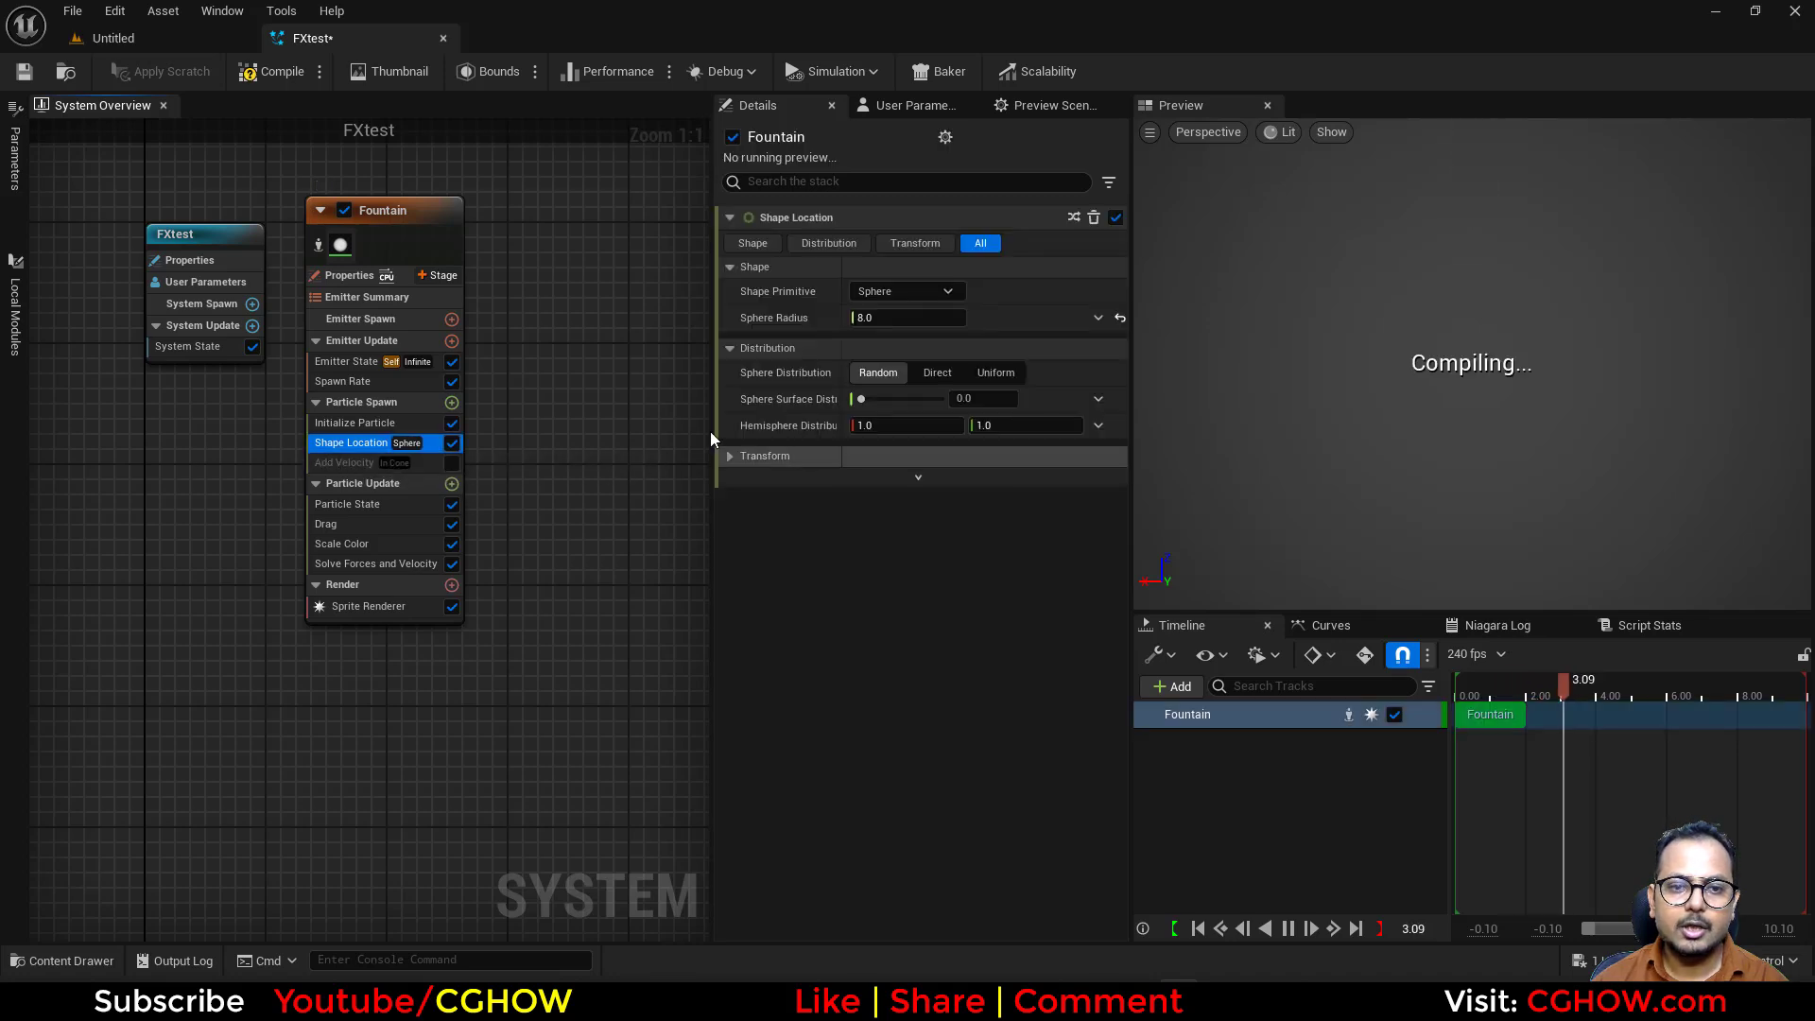
click(915, 292)
click(900, 339)
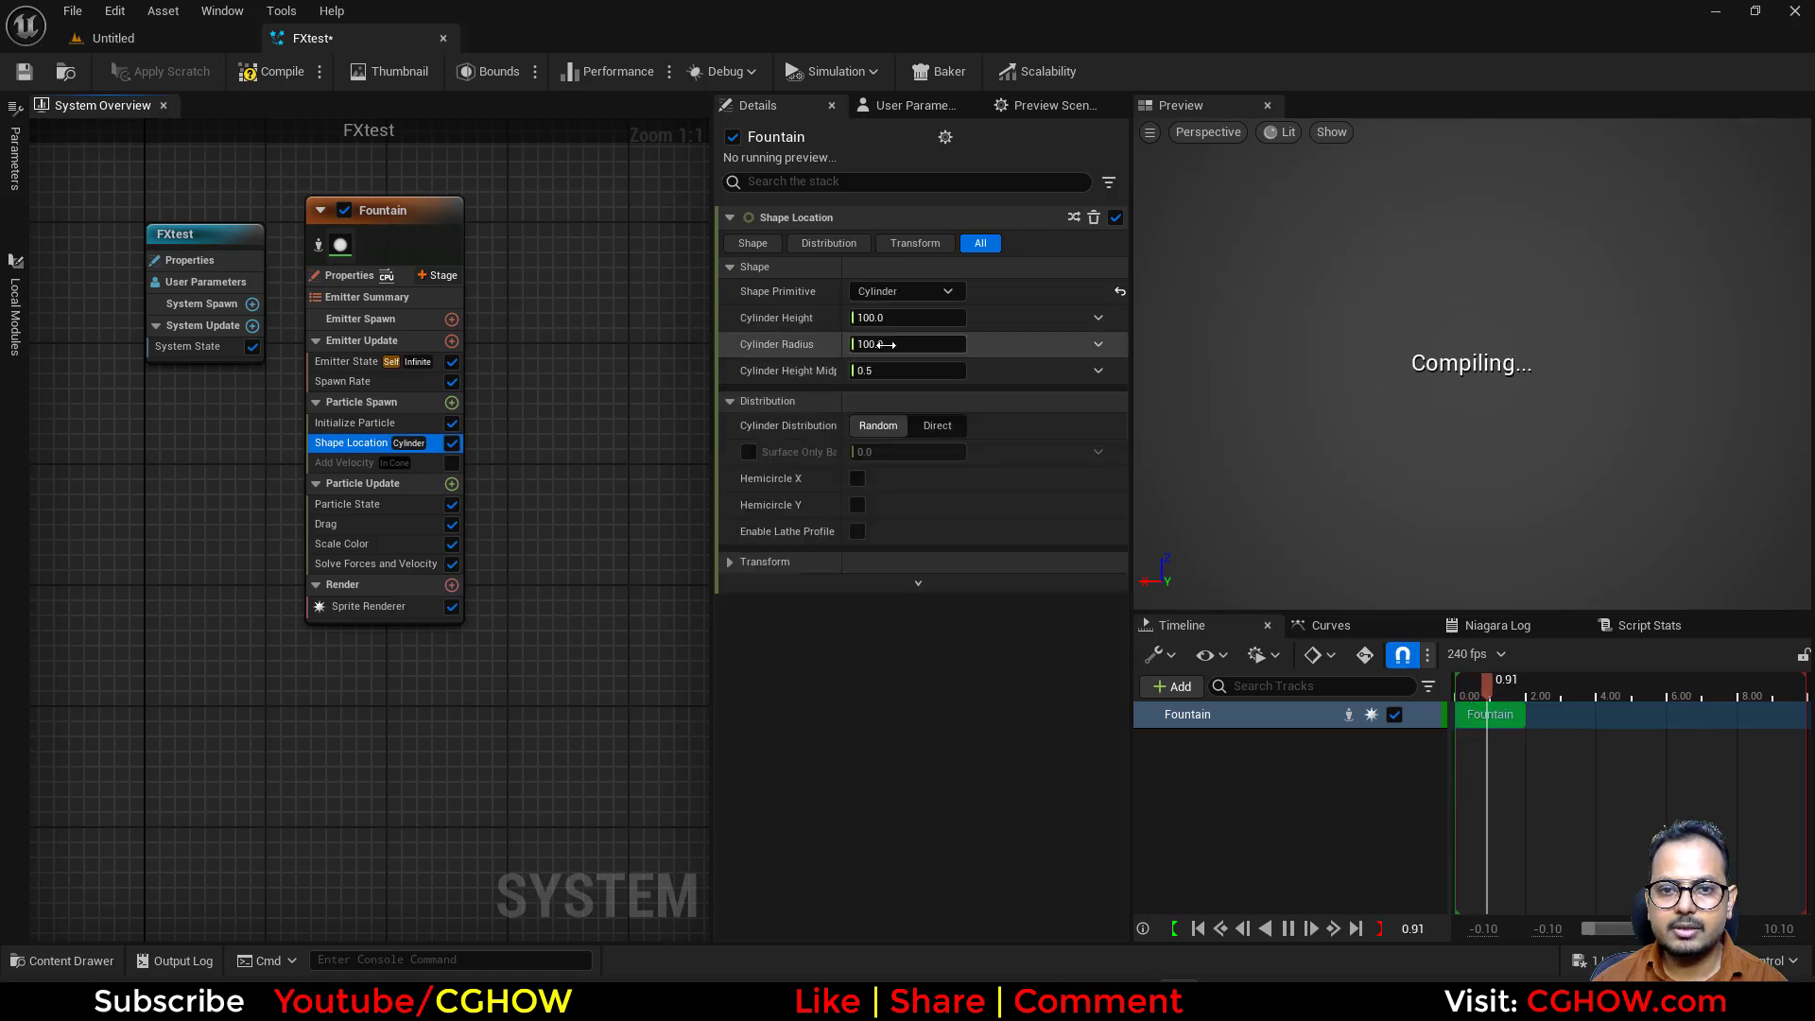
click(903, 344)
text(0)
key(Return)
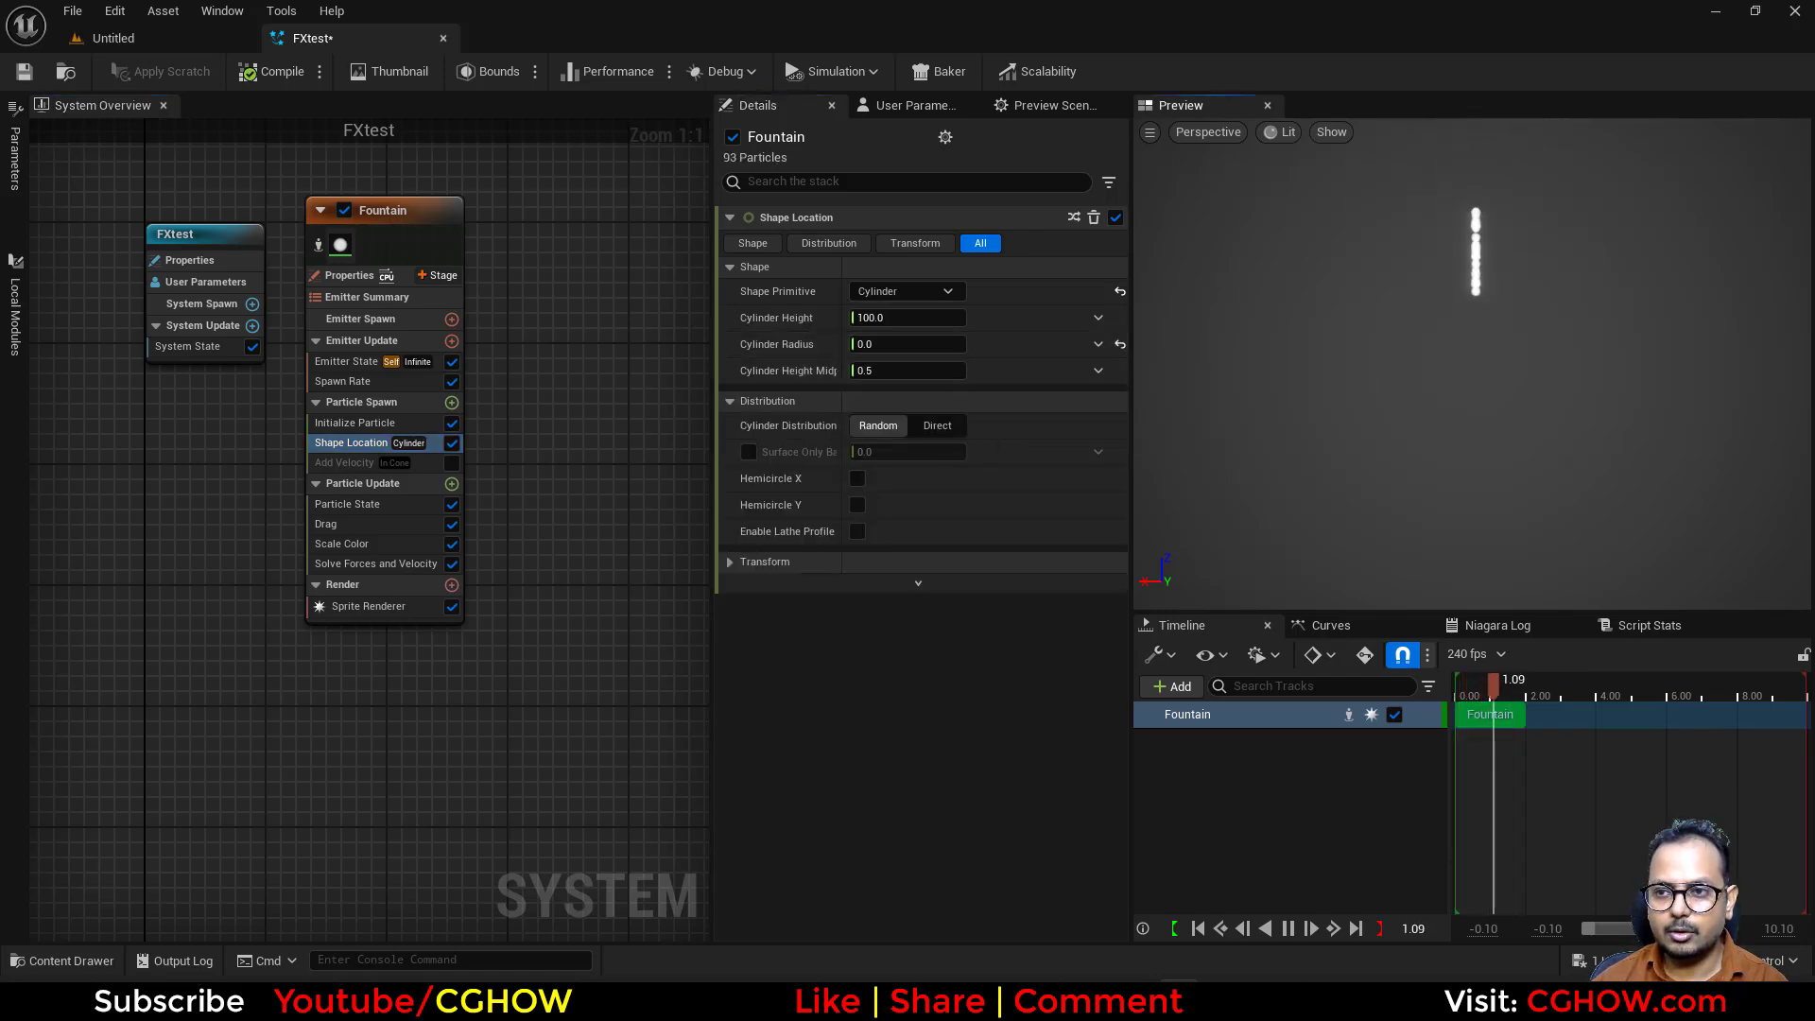
drag(897, 324, 945, 324)
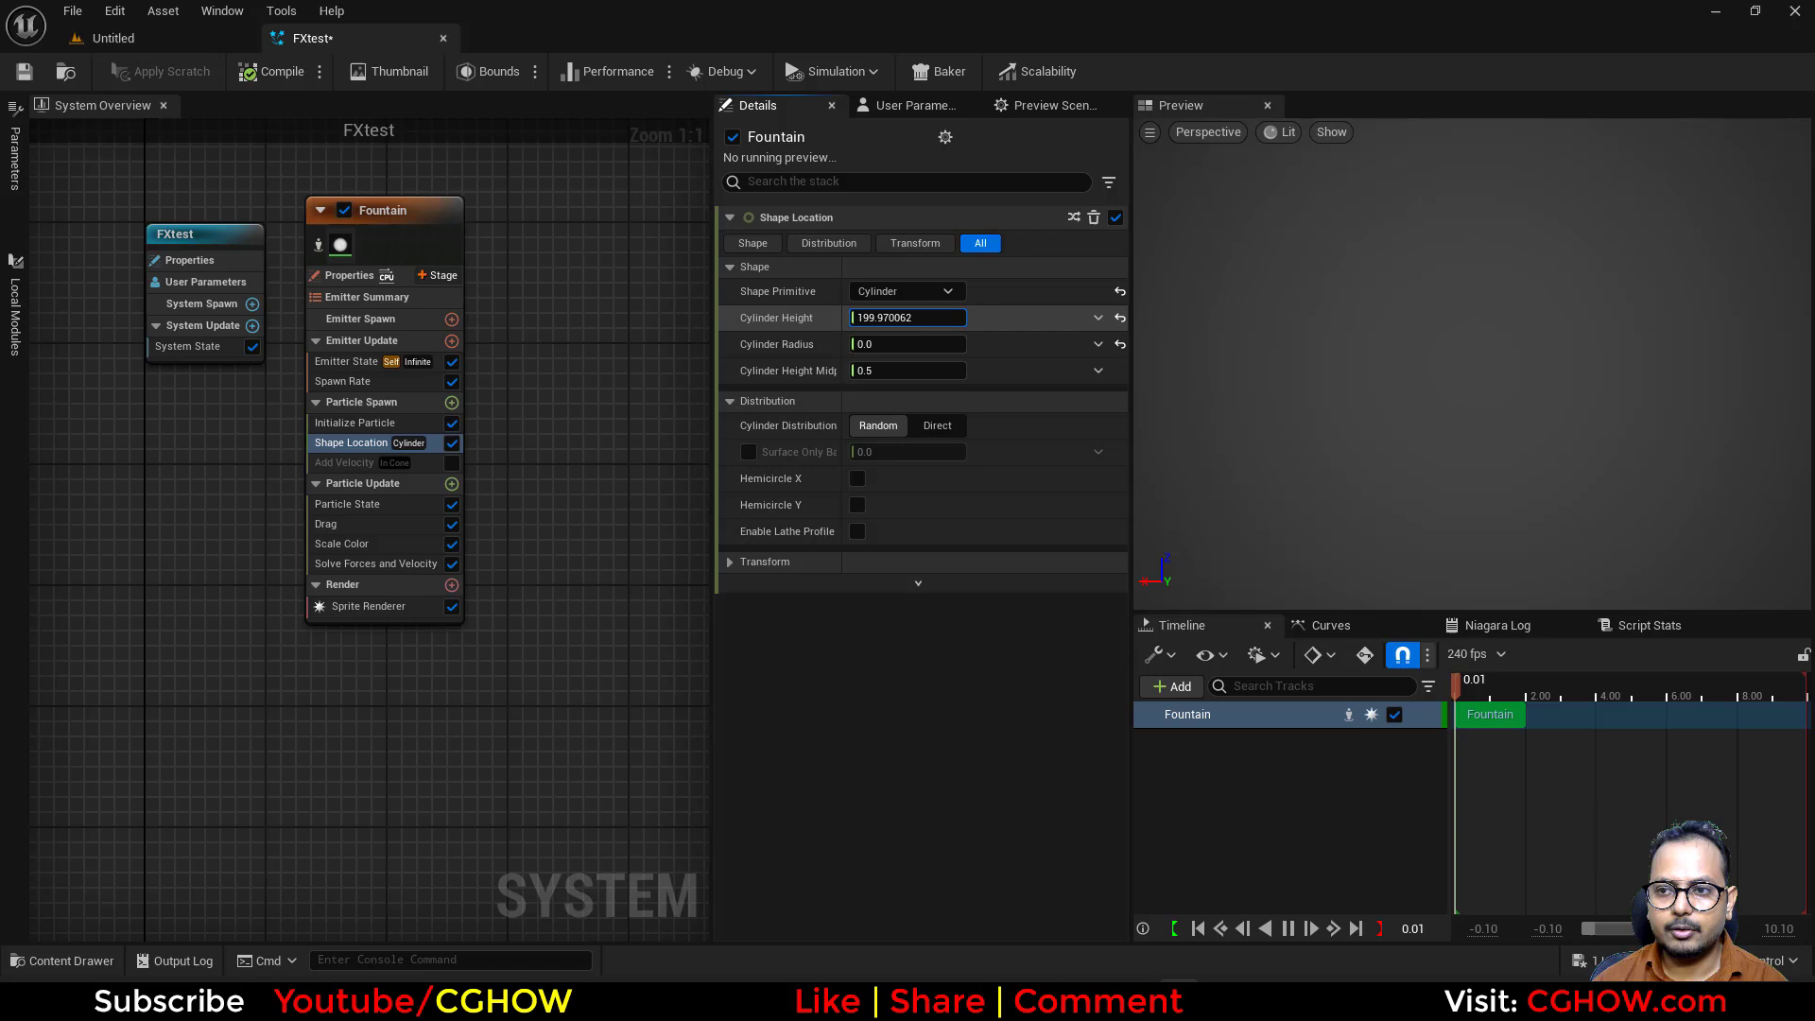
- Enable Add Velocity on the Fountain emitter in Linear mode with a velocity of 100, 0, 0 and check the preview
click(379, 463)
click(452, 463)
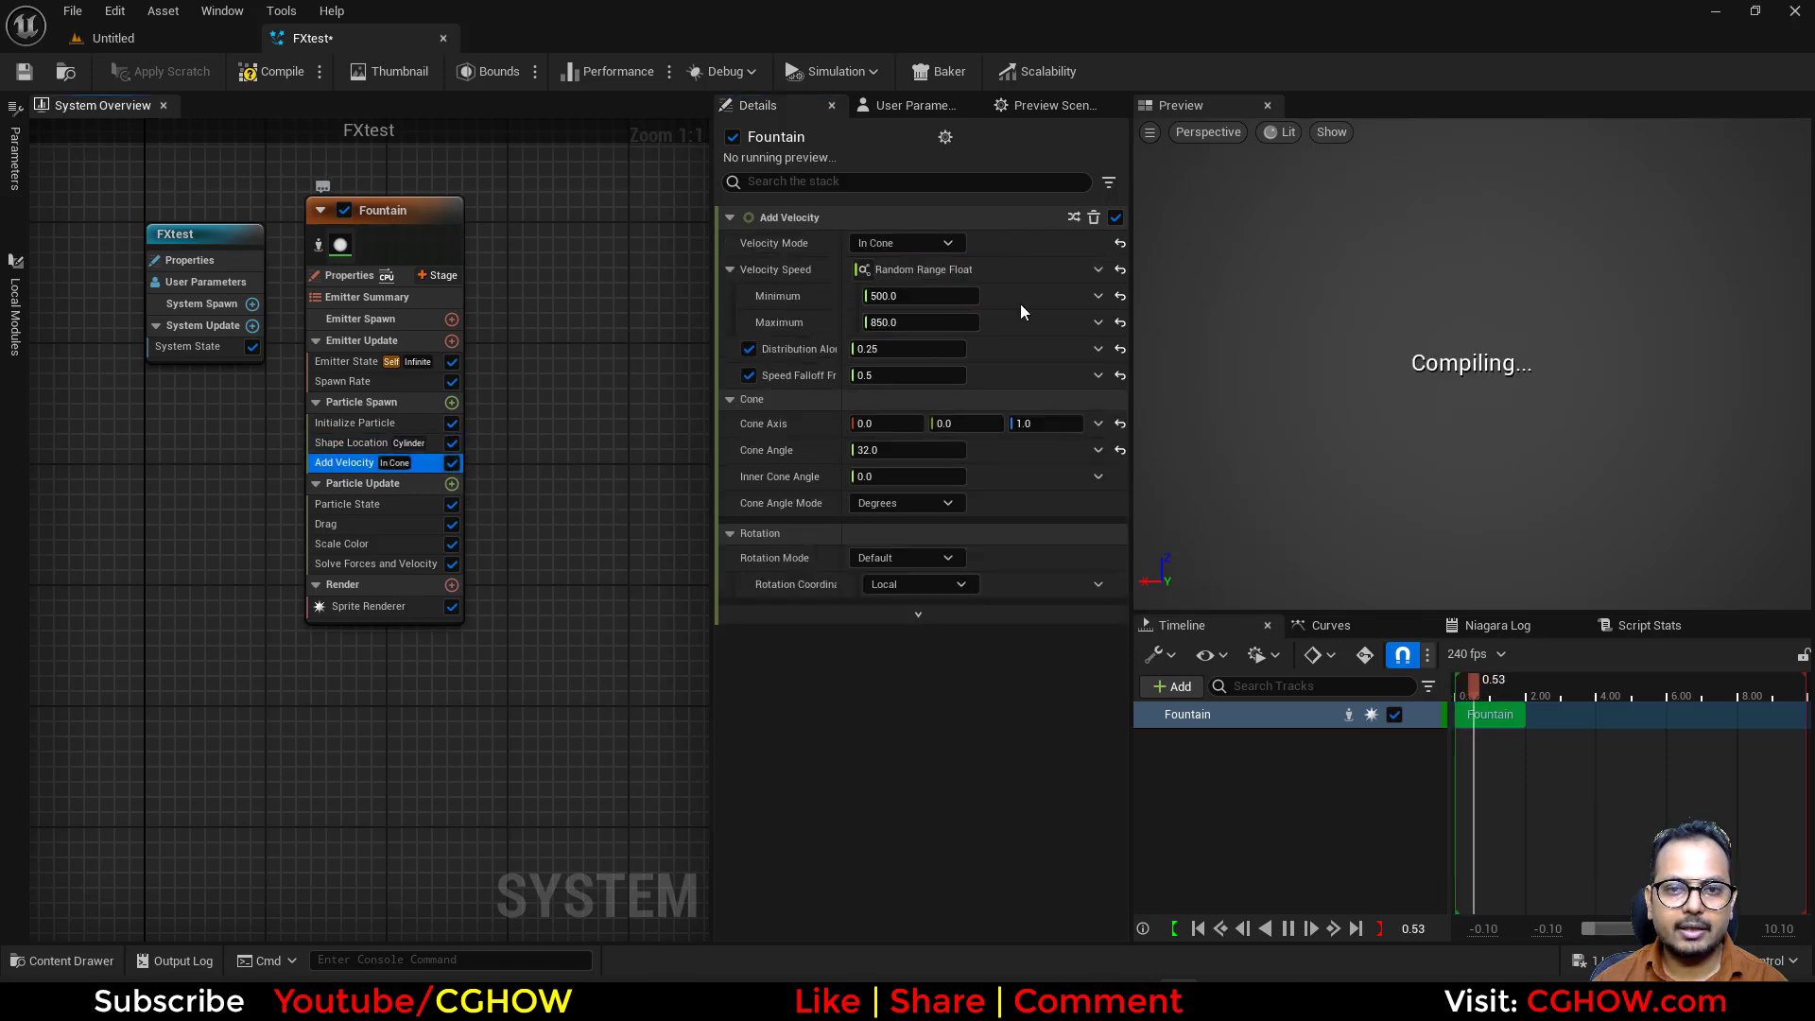
click(929, 246)
click(917, 272)
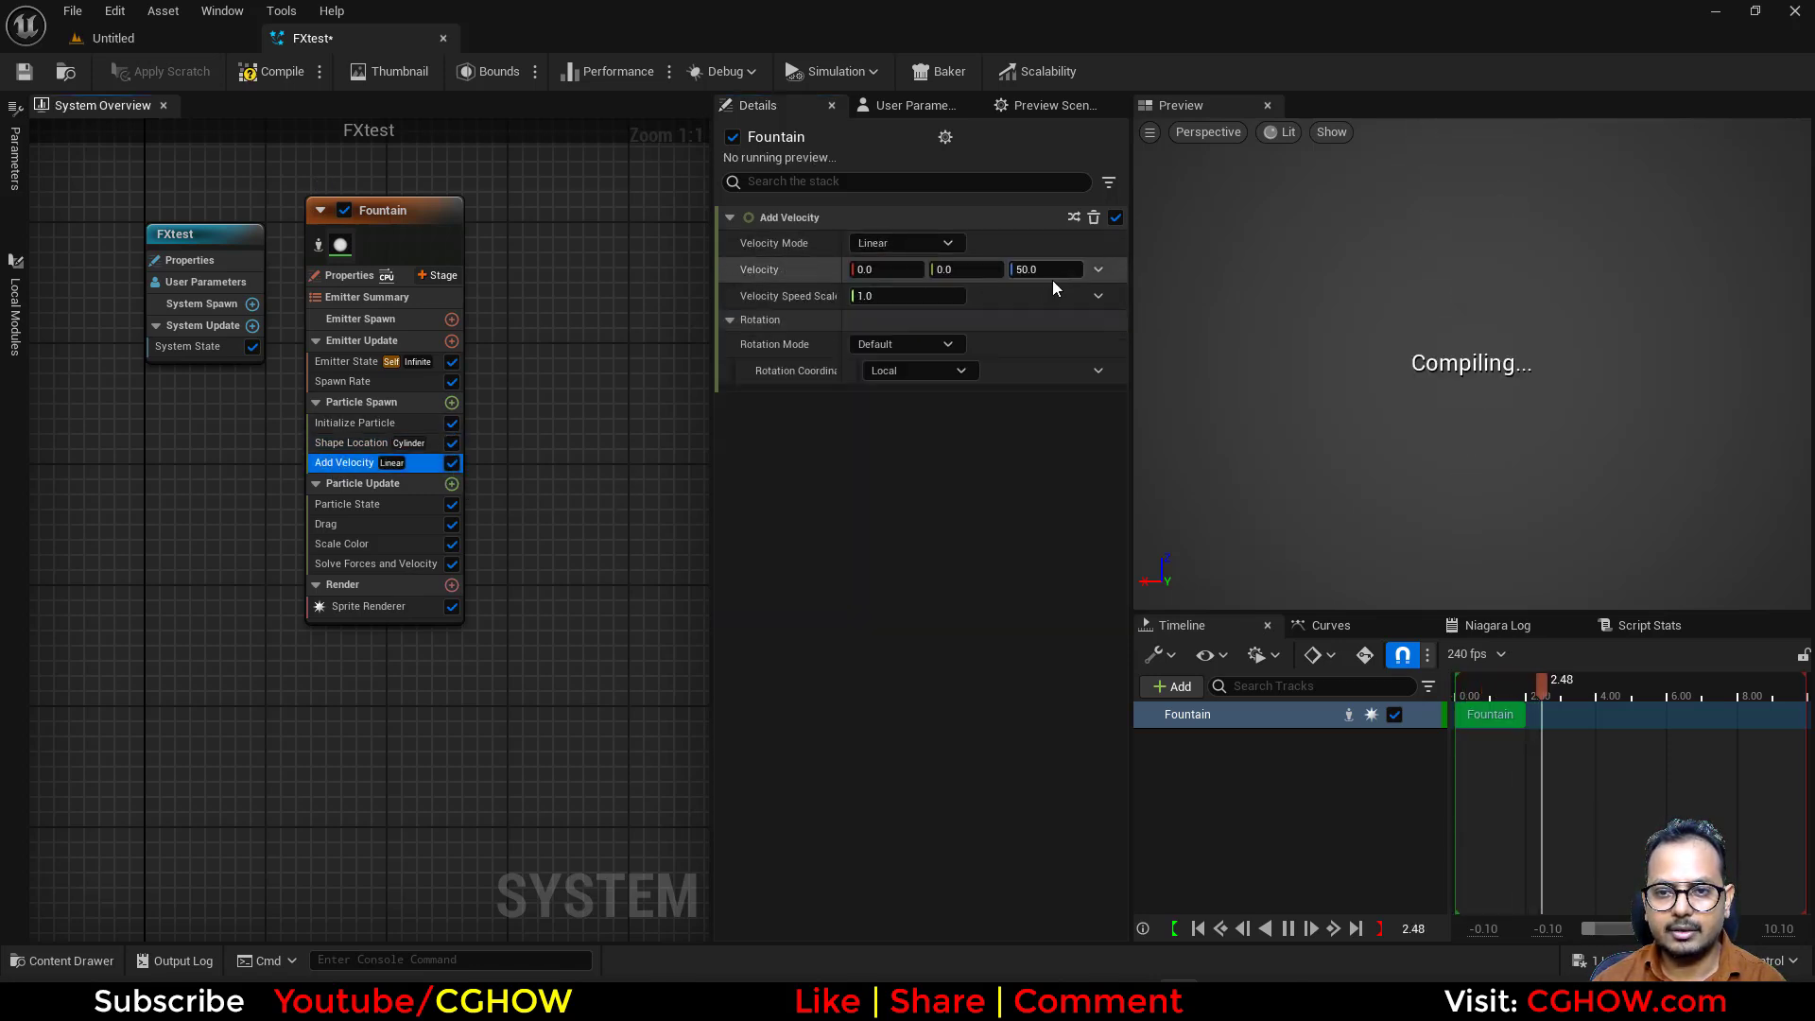
text(0)
click(899, 267)
text(100)
key(Return)
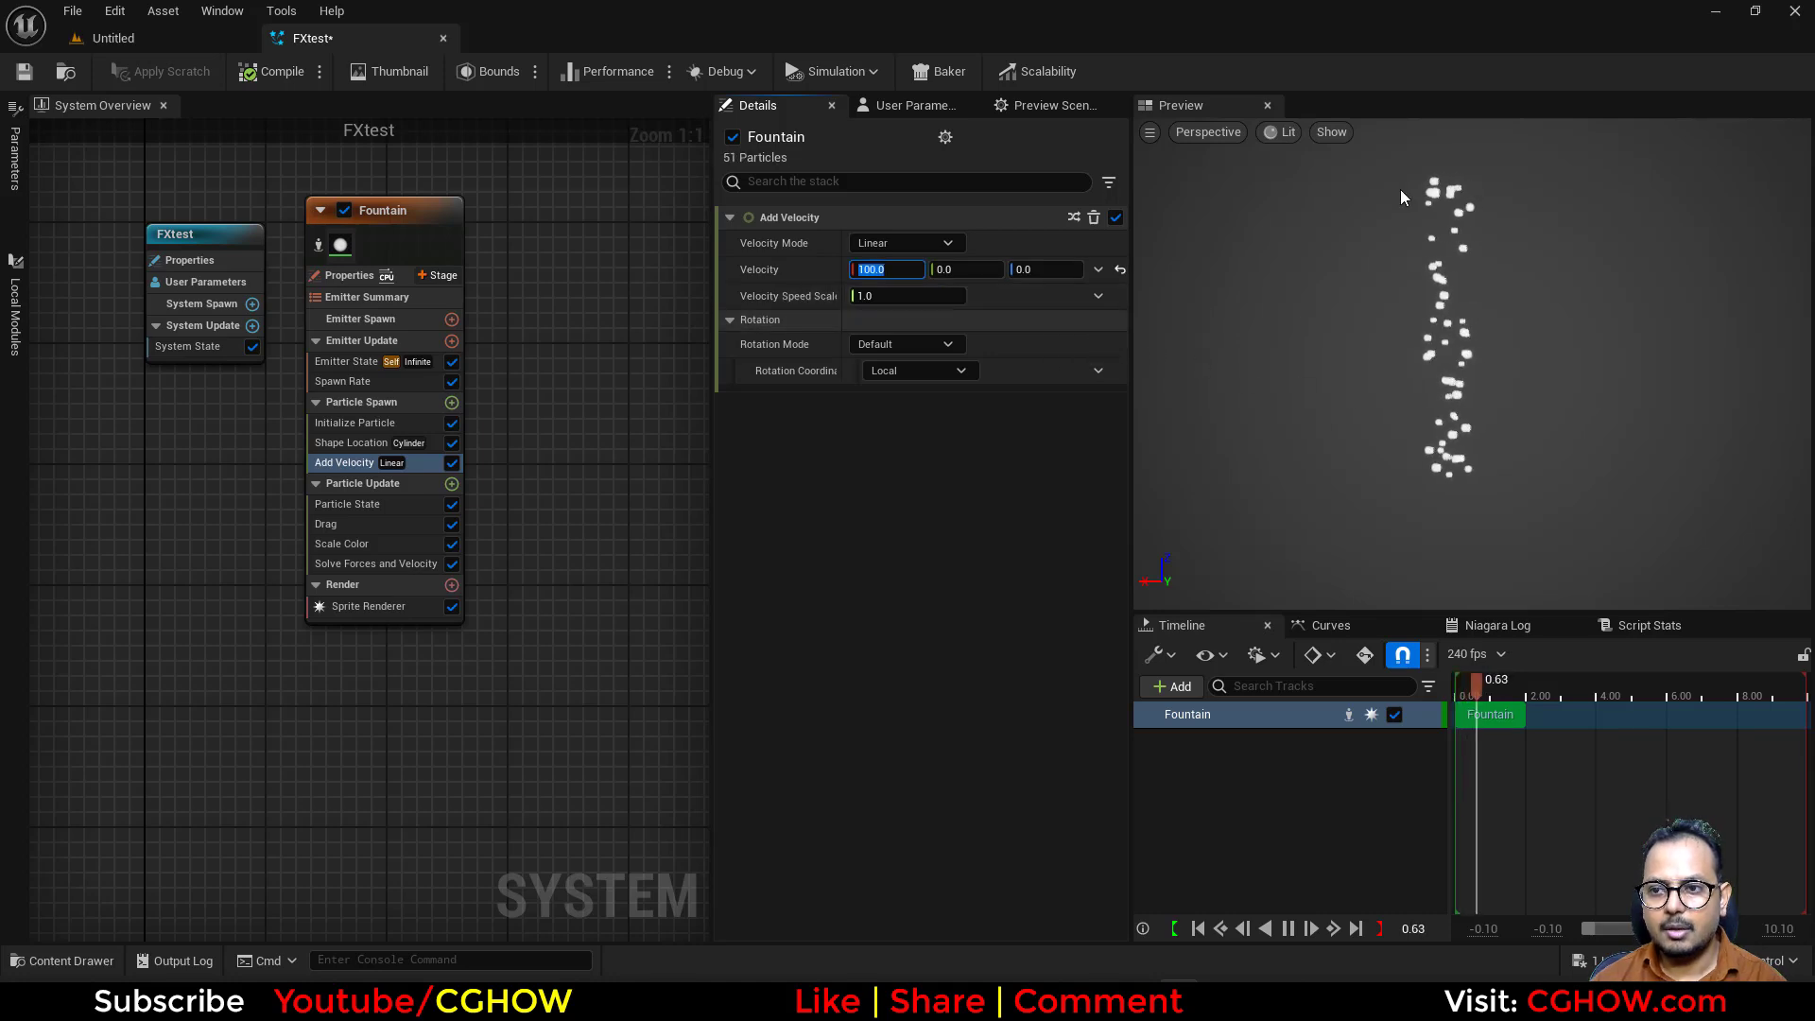
mouse_move(1461, 330)
mouse_down()
mouse_move(1498, 342)
mouse_move(1460, 345)
mouse_up()
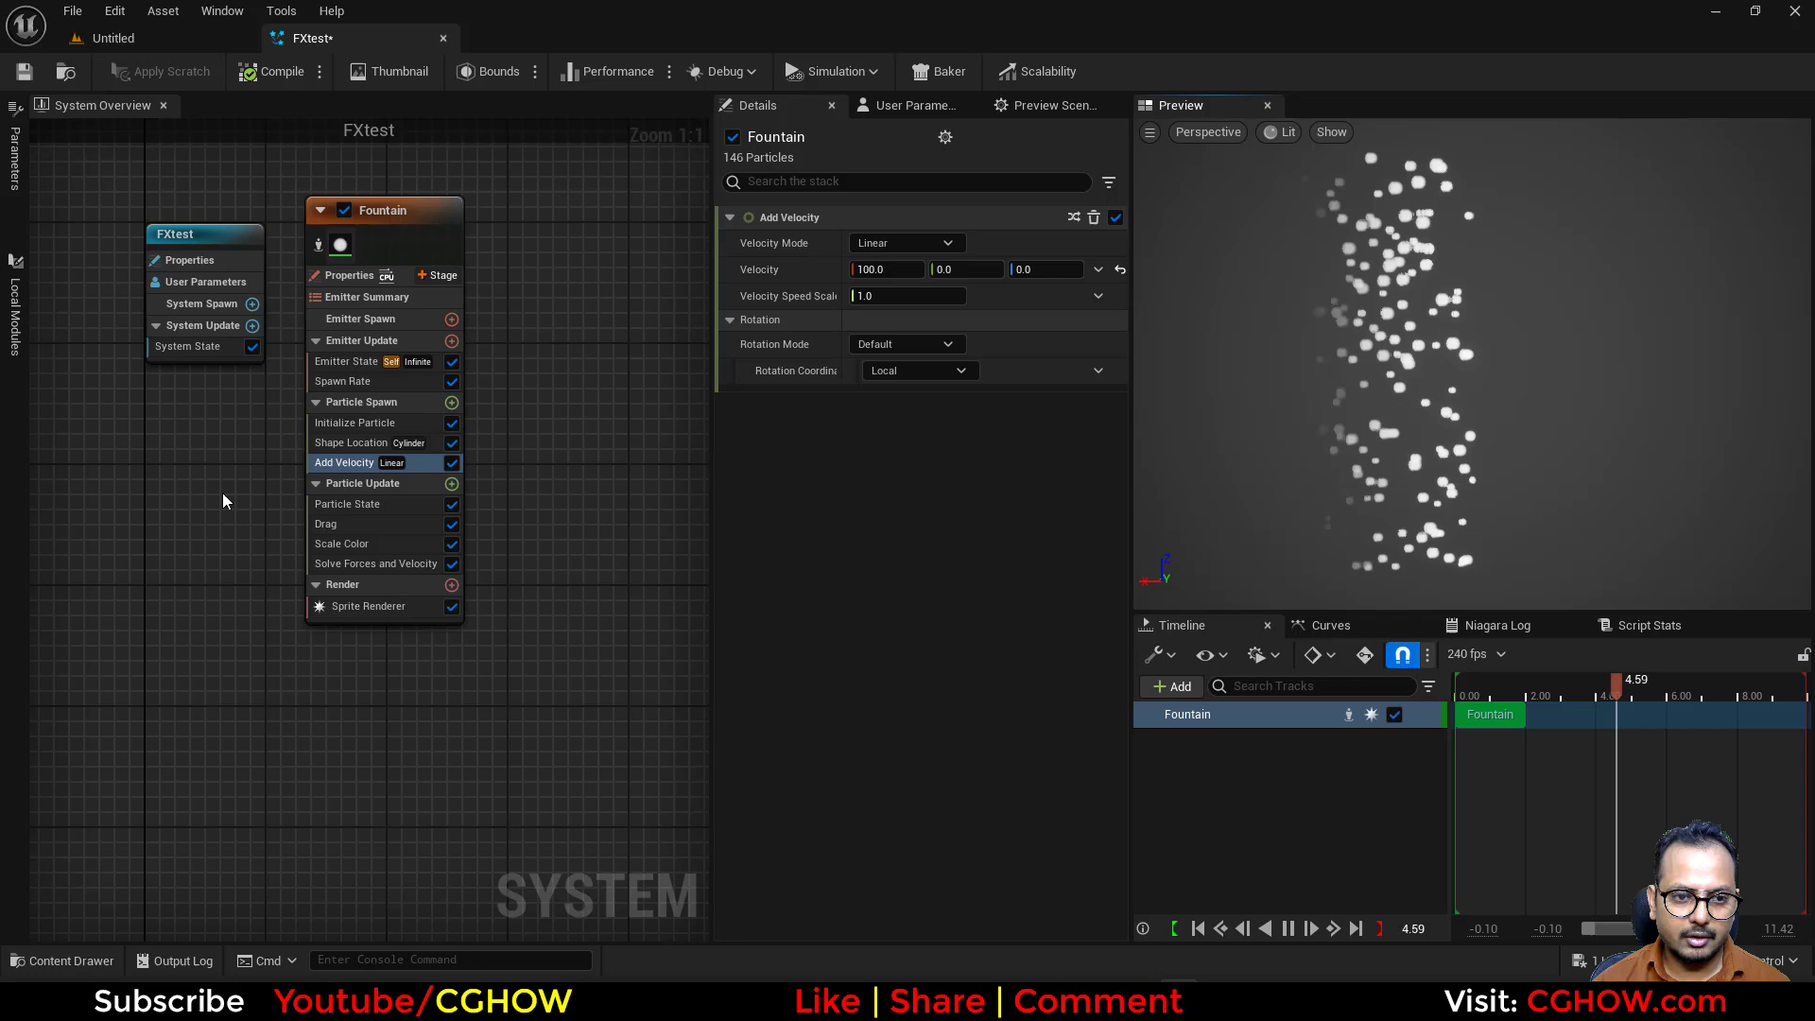
- Disable the Shape Location, Add Velocity and Spawn Rate modules of the Fountain emitter
right_drag(522, 444, 475, 445)
click(404, 443)
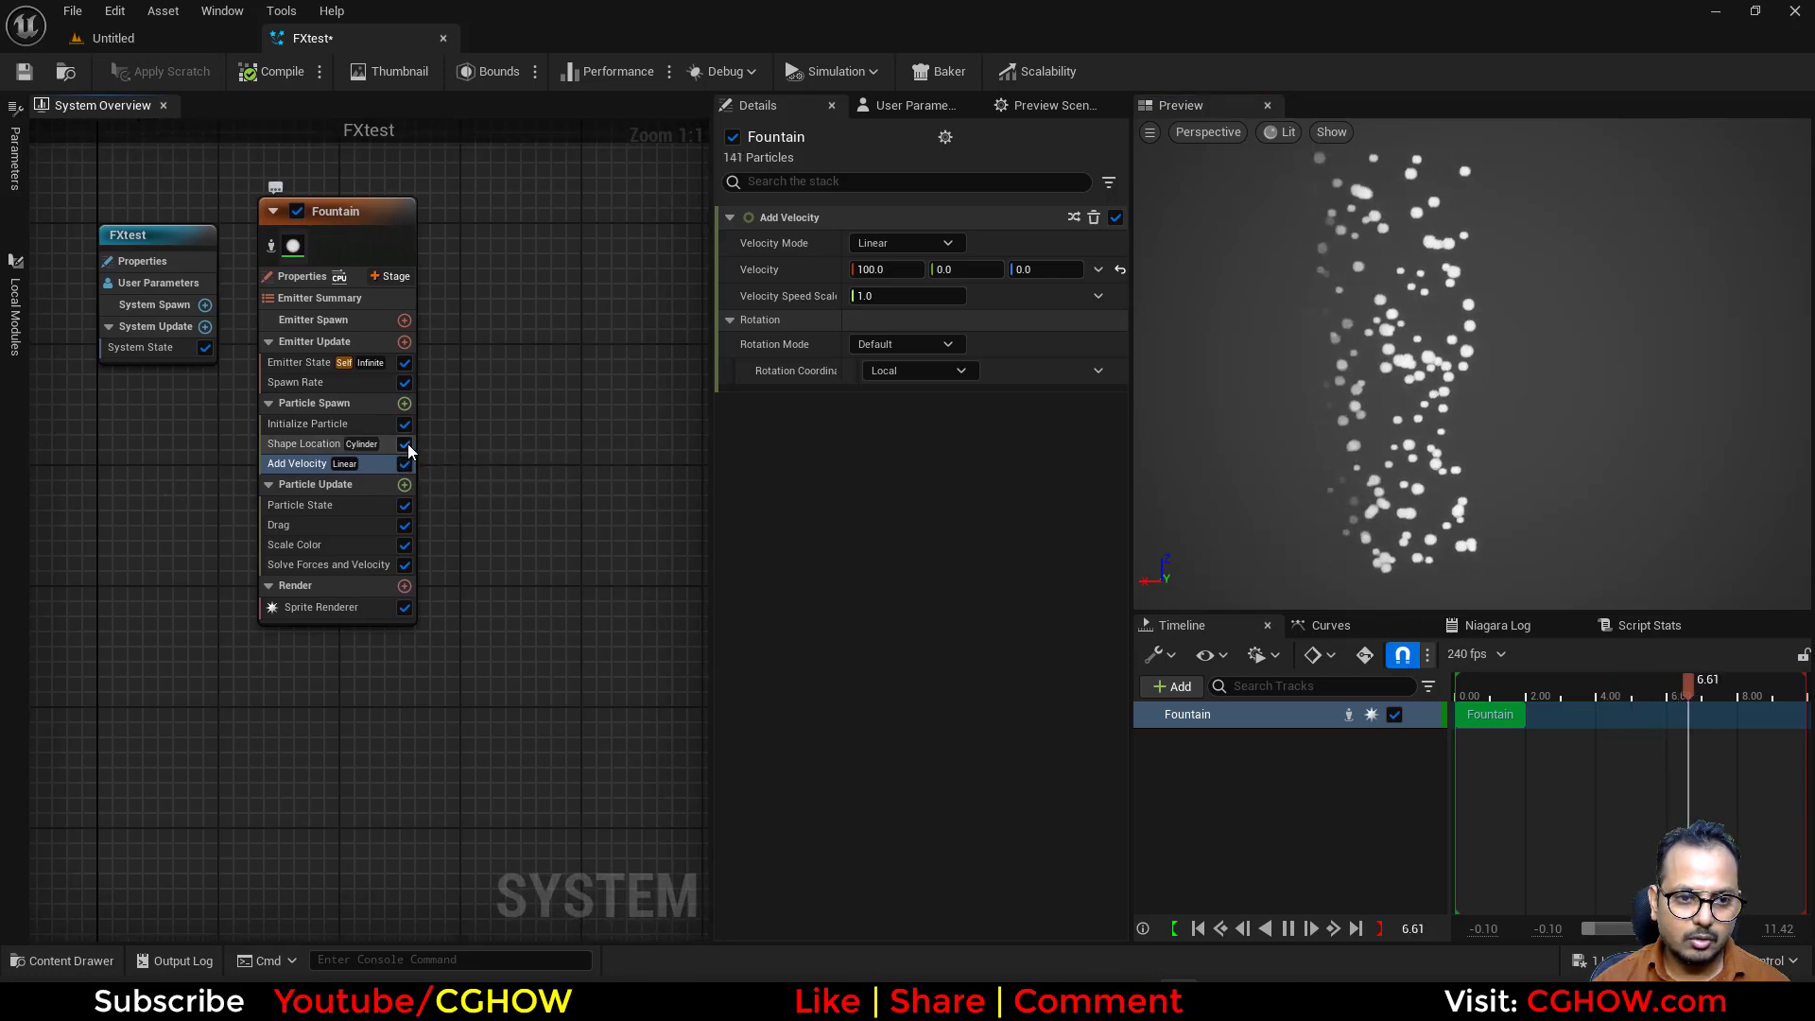
click(404, 463)
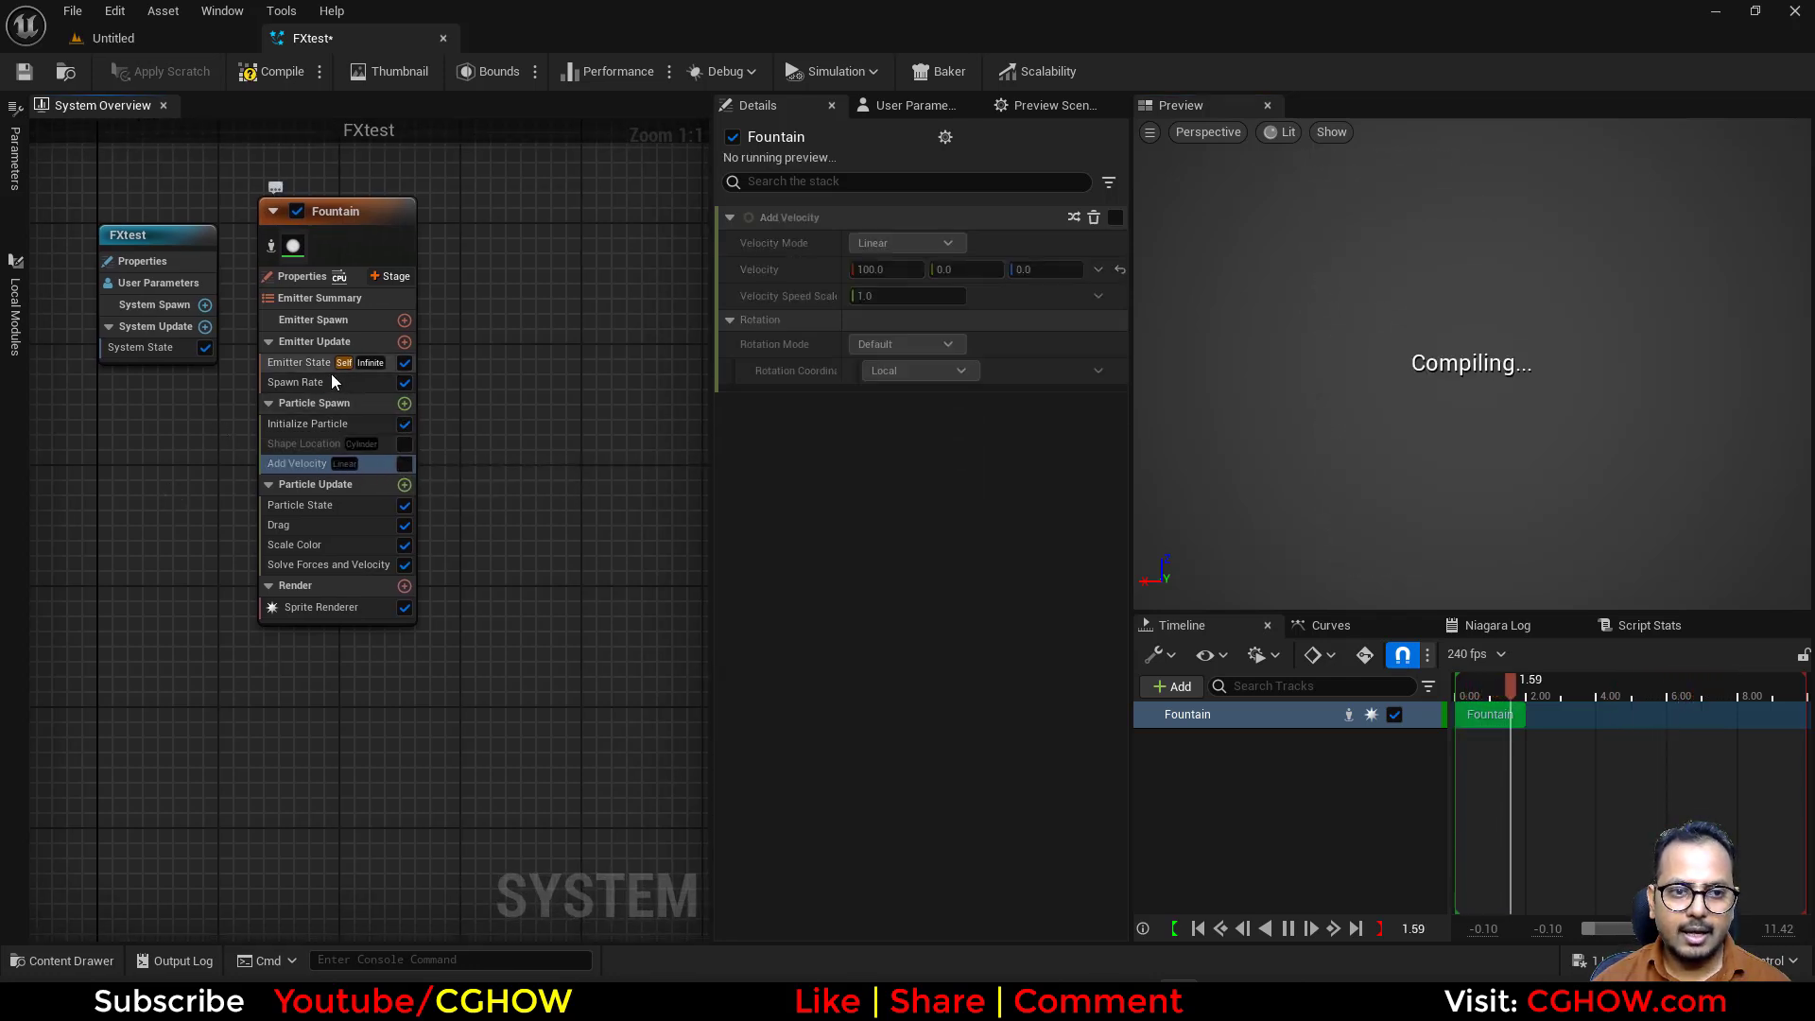
click(388, 382)
click(405, 382)
- Duplicate the Fountain emitter and isolate the duplicate
right_drag(465, 280, 321, 292)
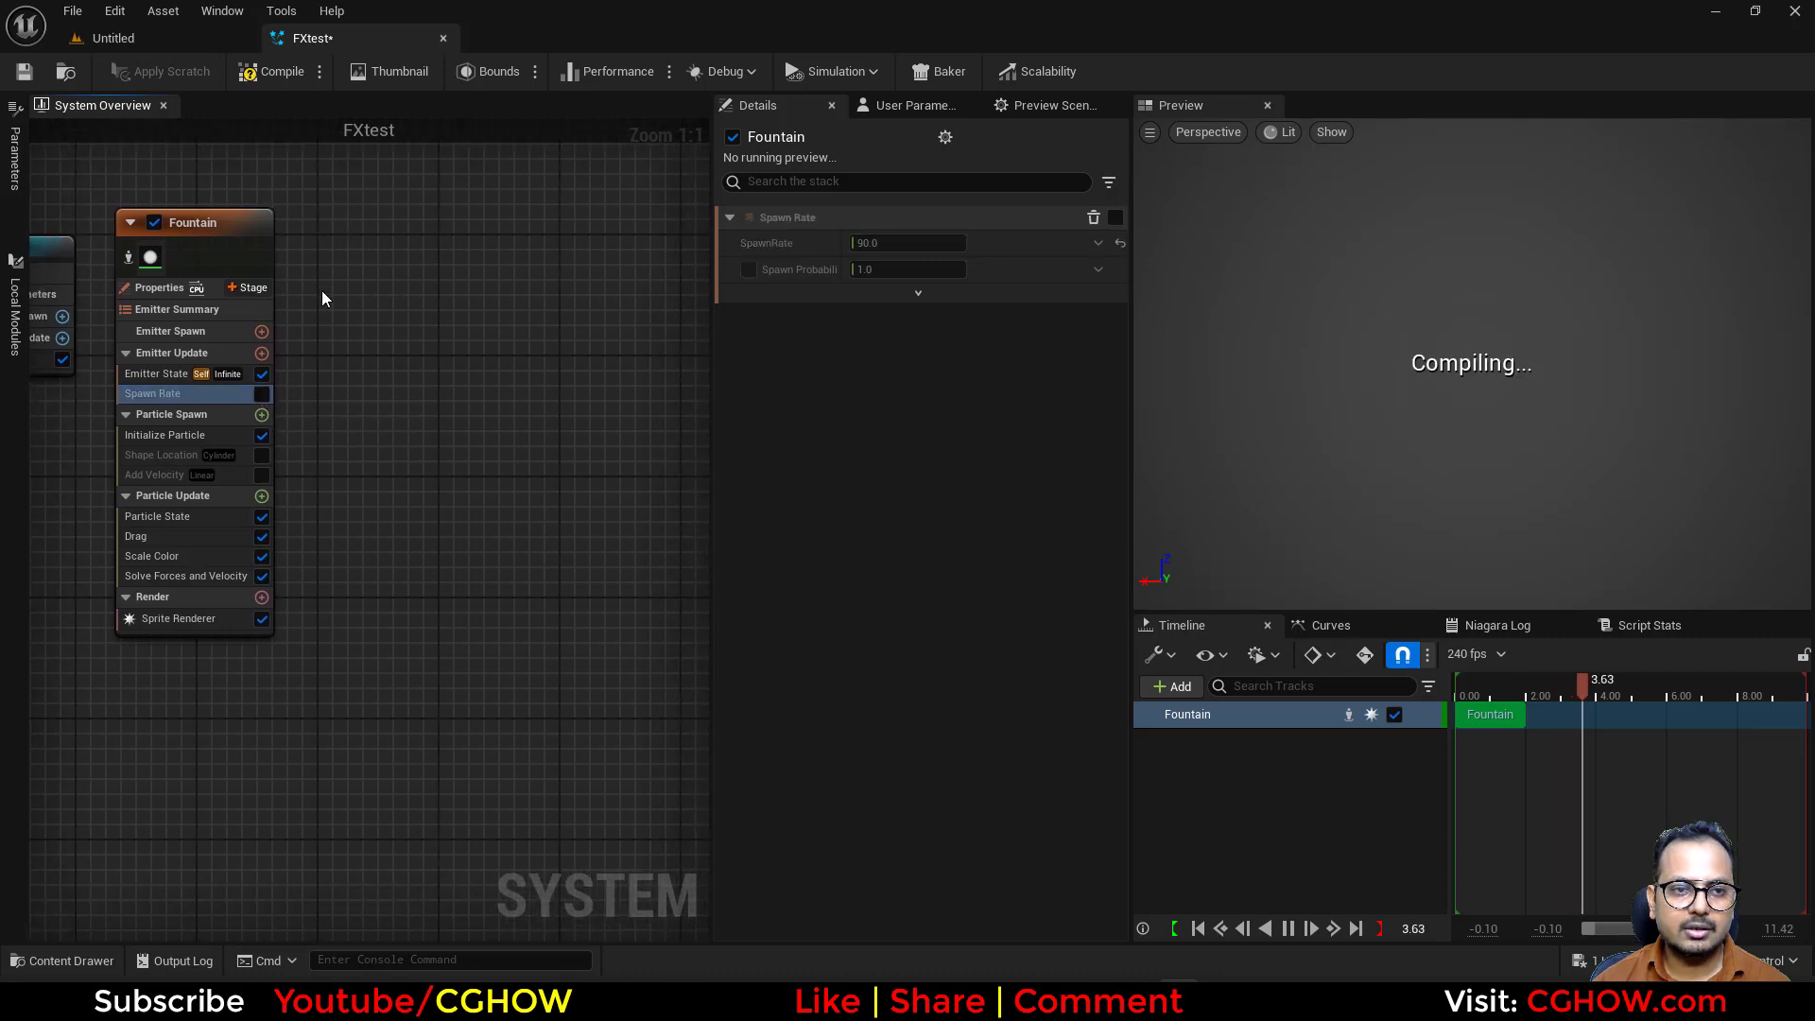
click(212, 224)
key(ctrl+d)
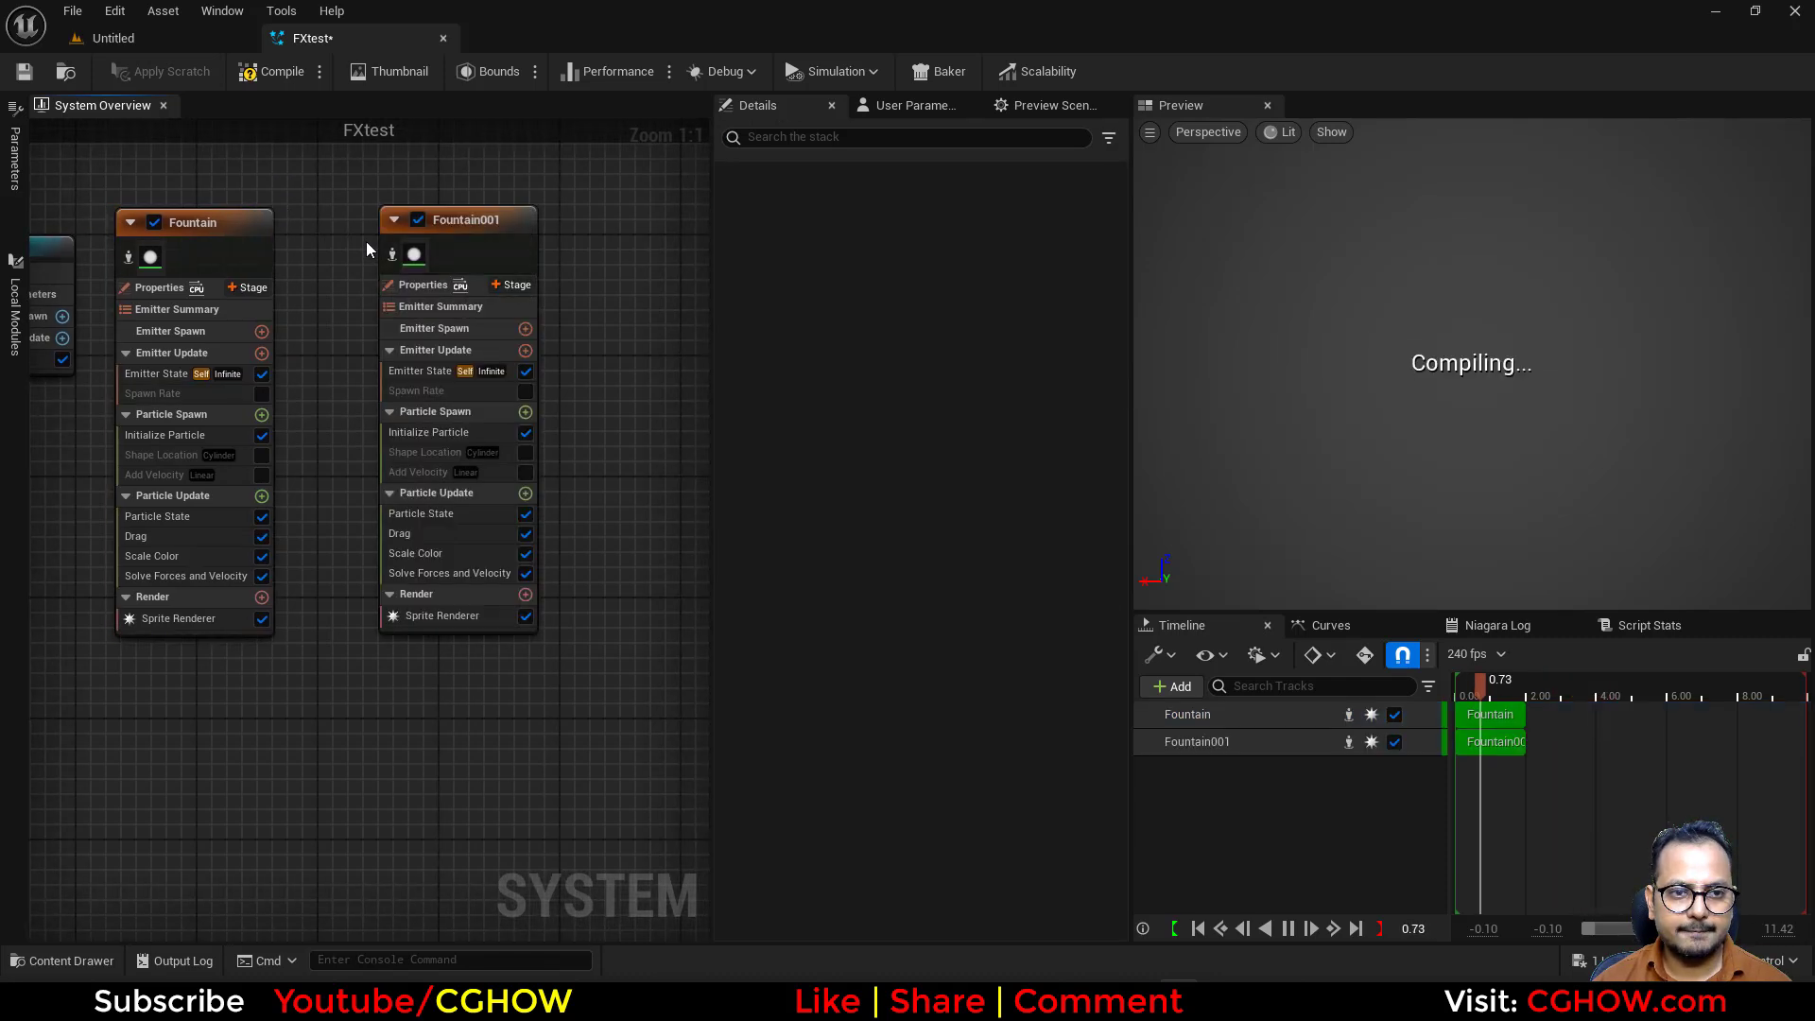
click(392, 254)
- Replace Fountain001's Spawn Rate module with Spawn Burst Instantaneous using a spawn count of 10
right_drag(331, 323, 331, 283)
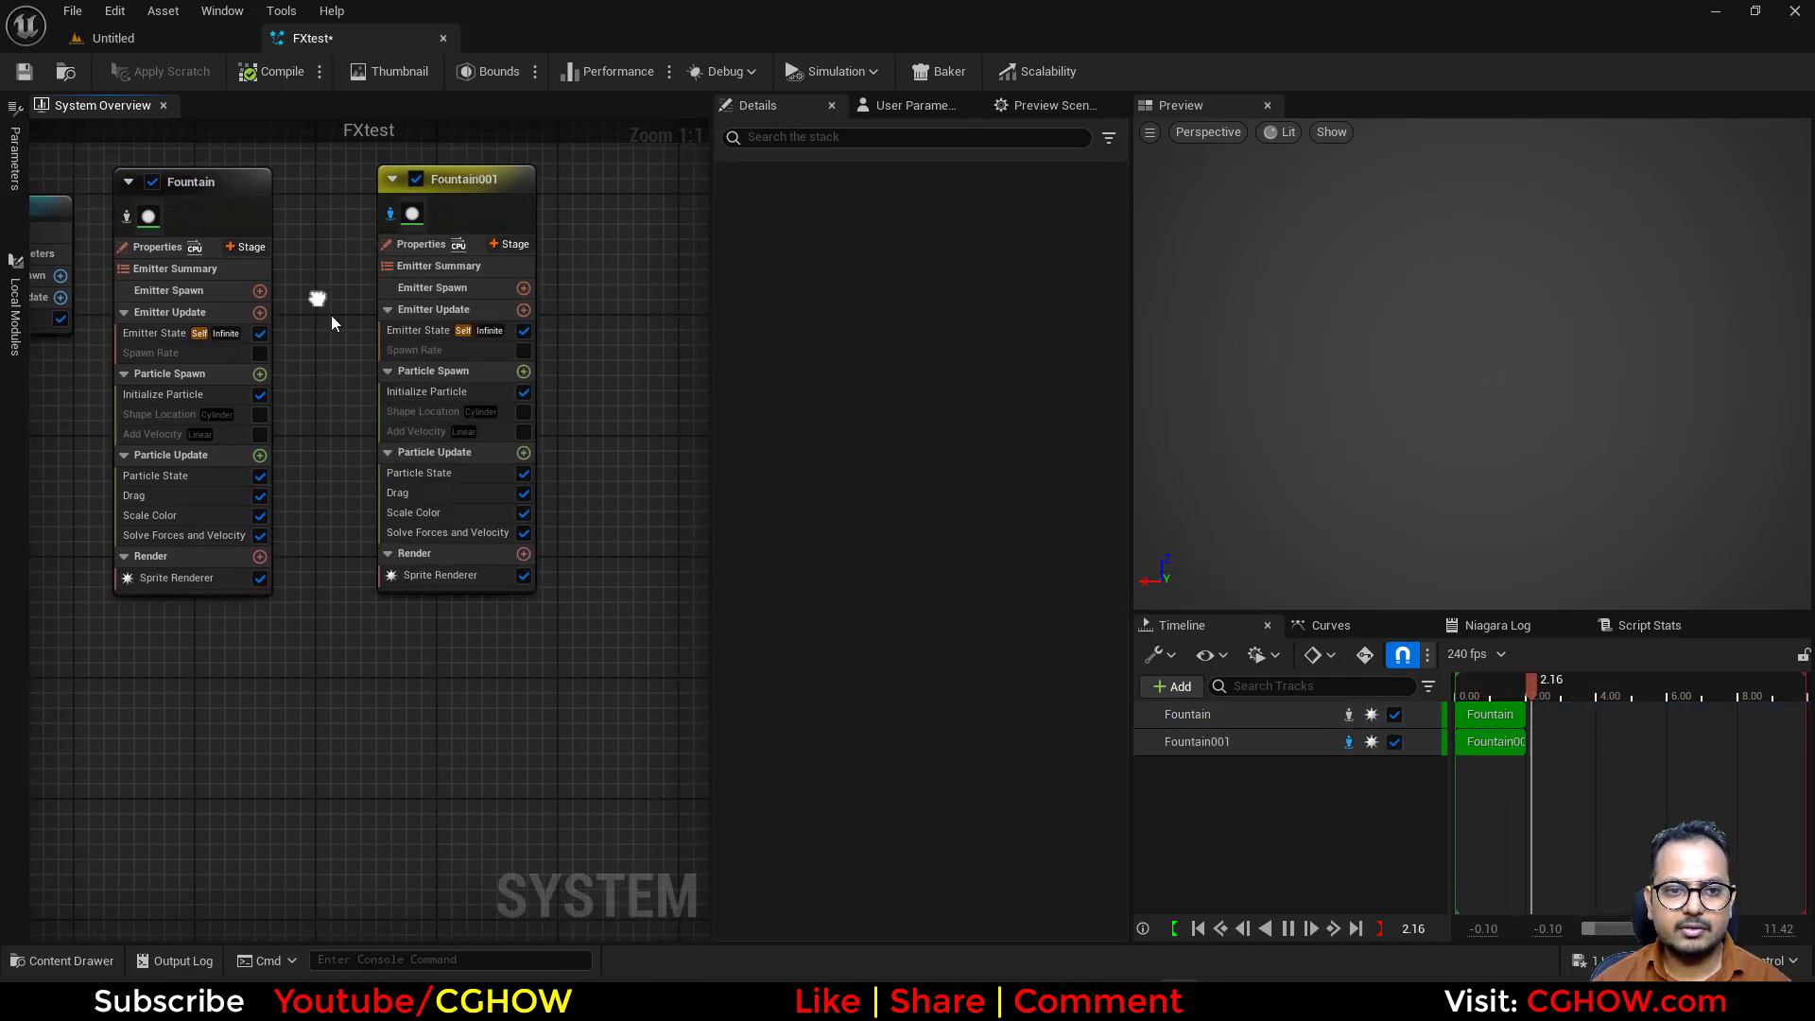
click(493, 350)
key(Delete)
click(524, 310)
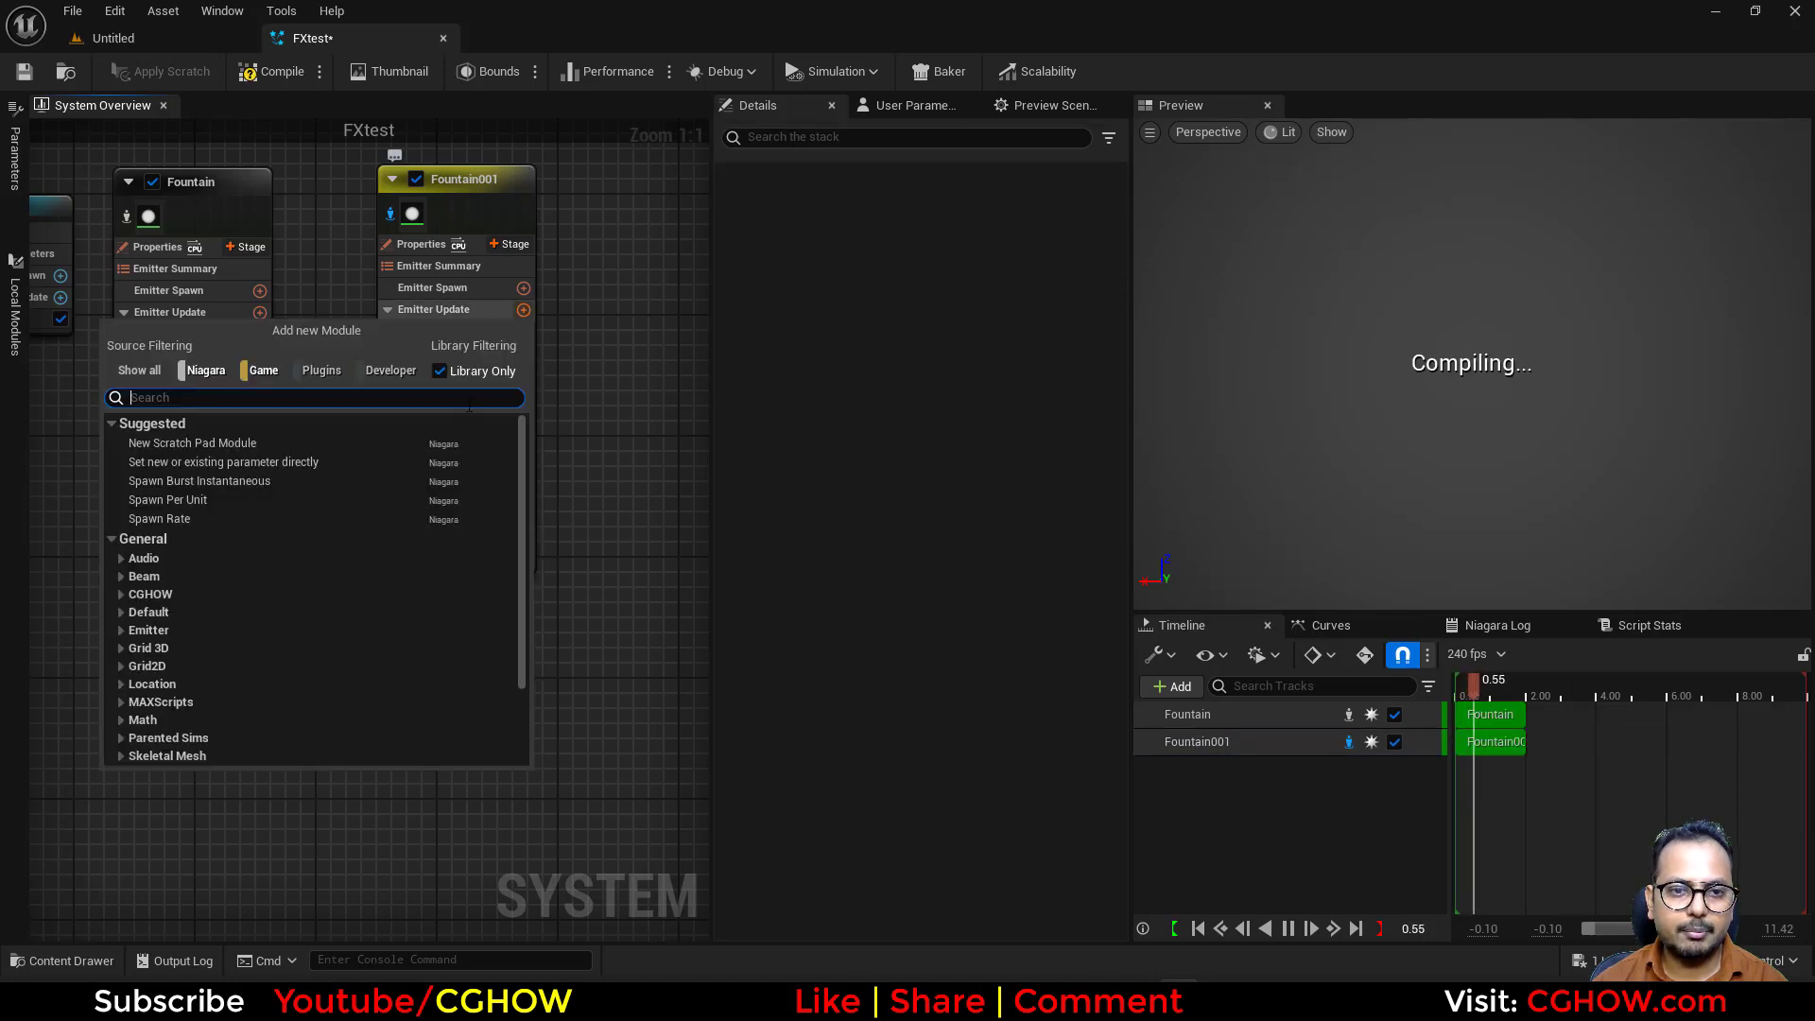
click(204, 481)
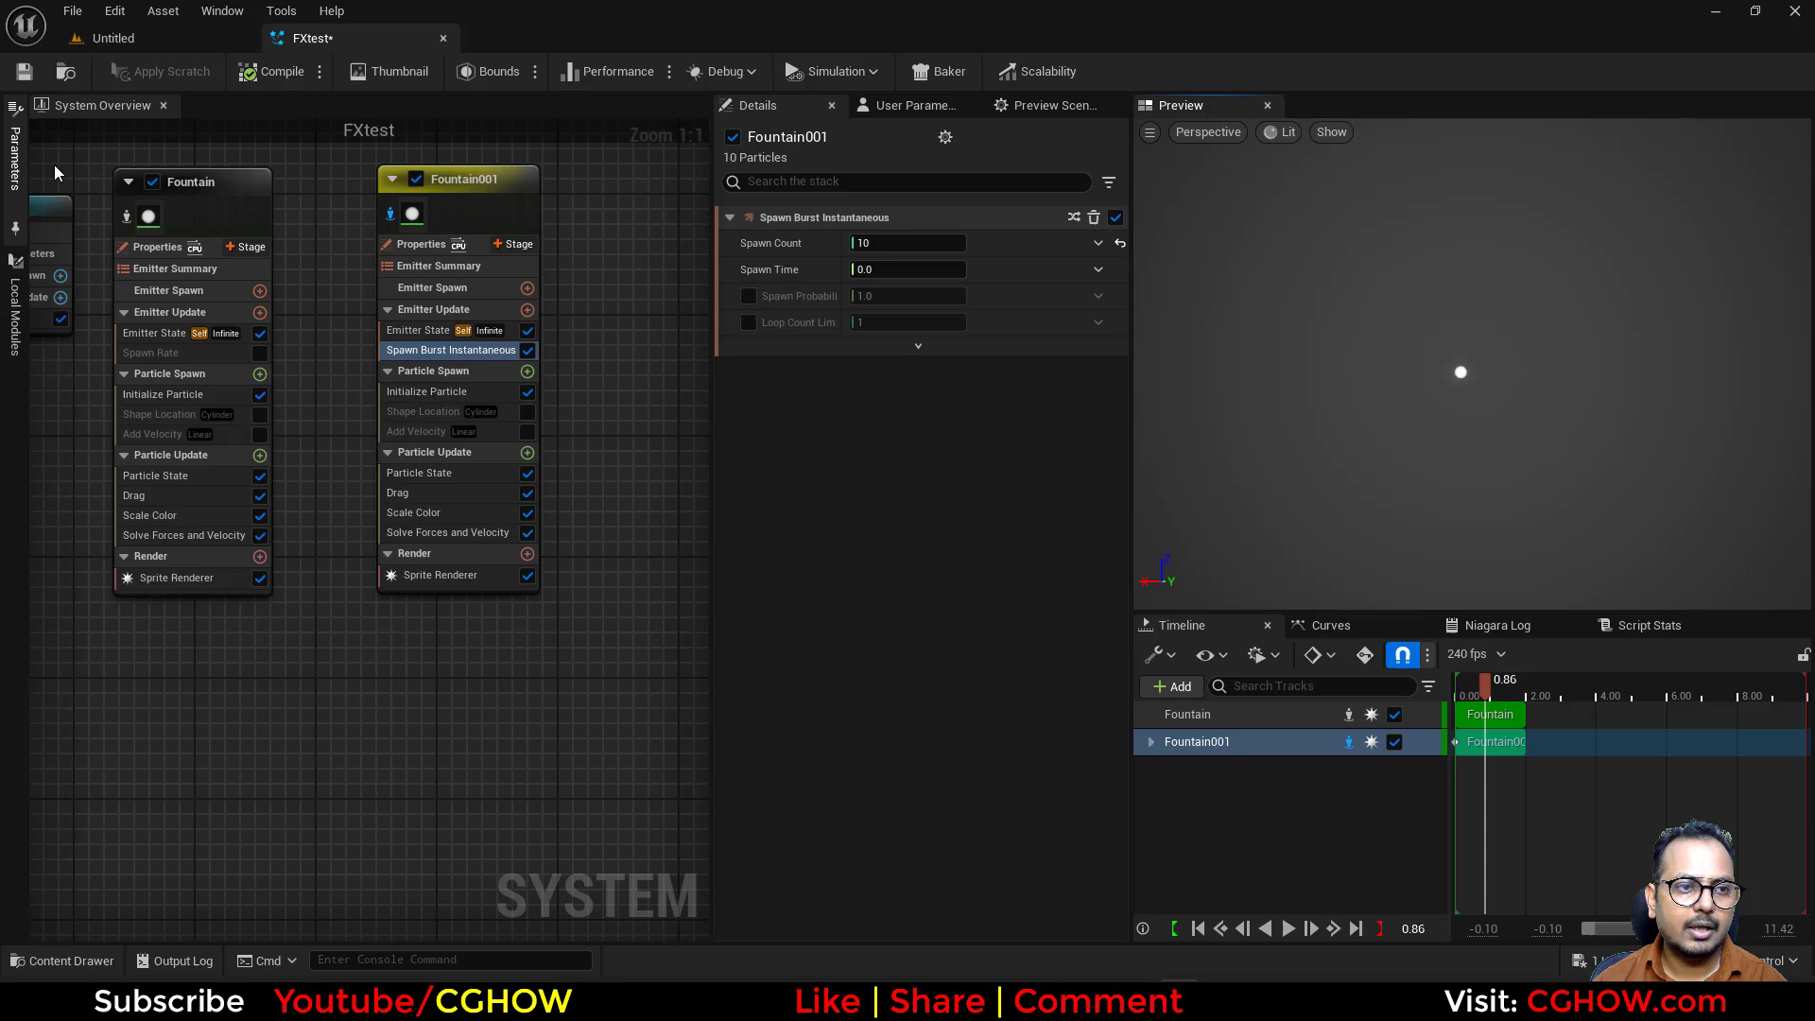
- Enable the position offset in Fountain001's Initialize Particle module and drive it with a Make Vector dynamic input
right_drag(311, 198, 449, 238)
right_drag(199, 210, 7, 172)
click(376, 393)
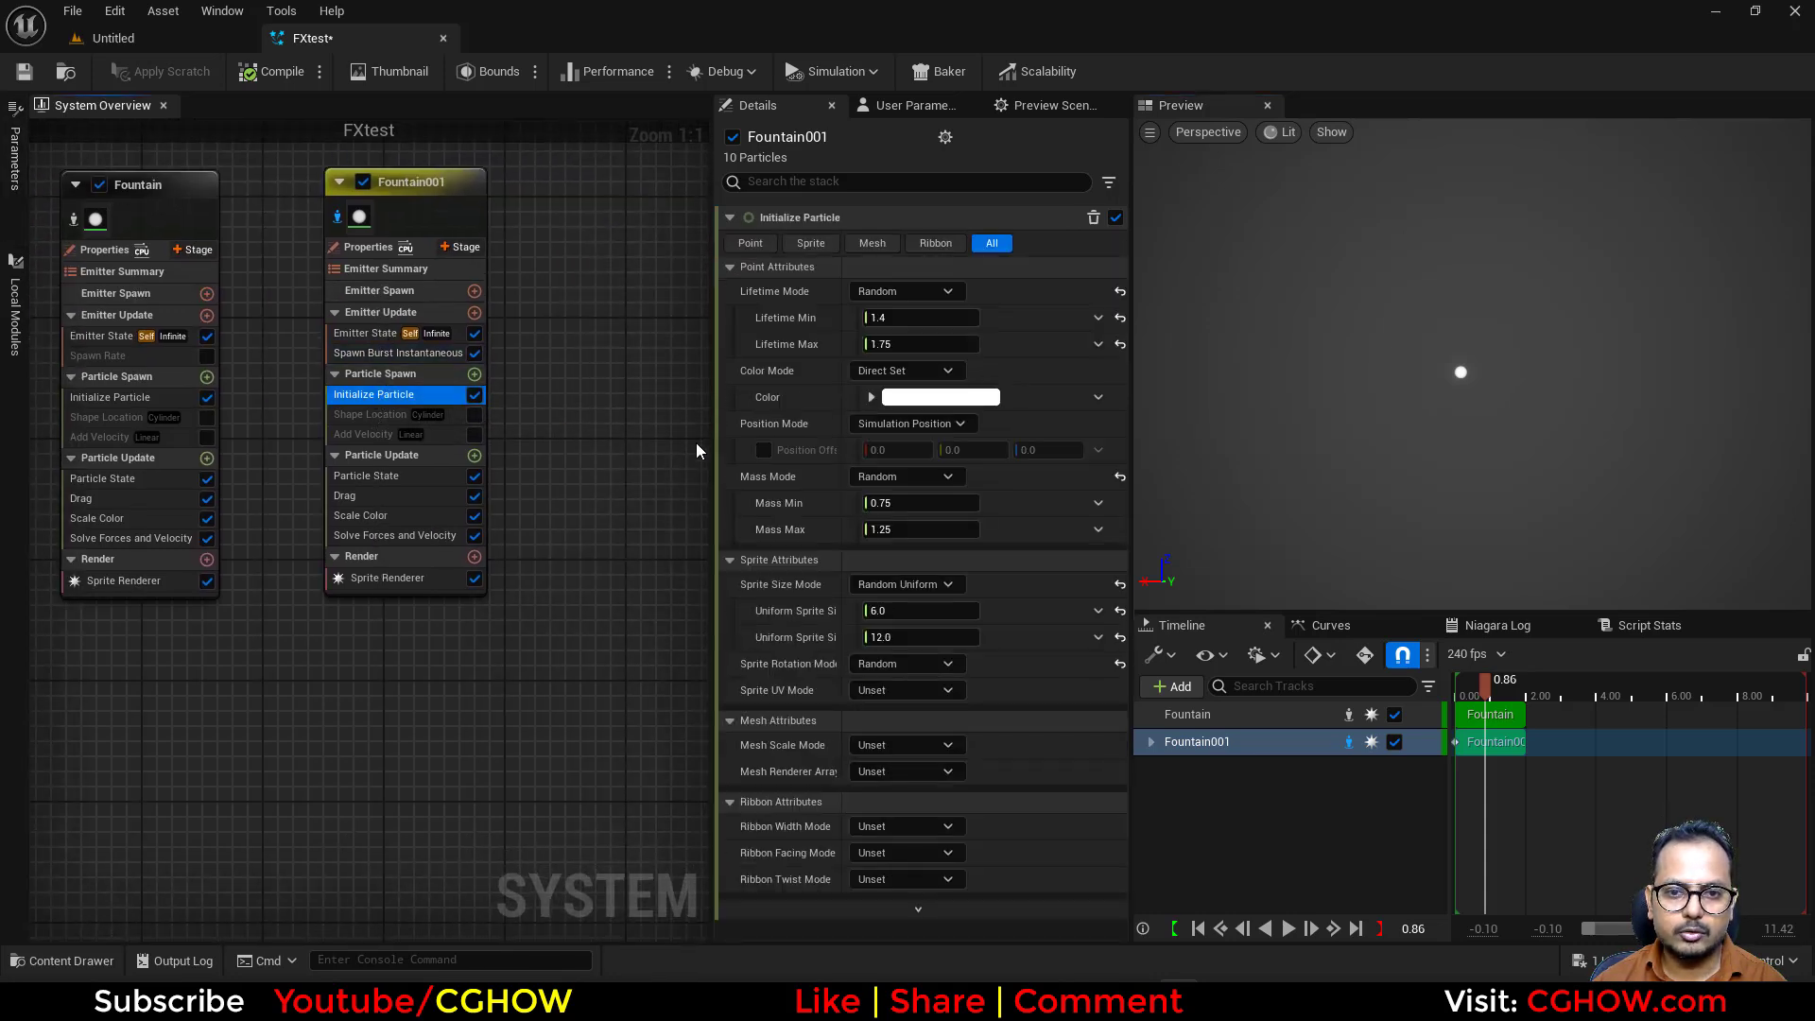
click(764, 449)
click(1086, 451)
text(make)
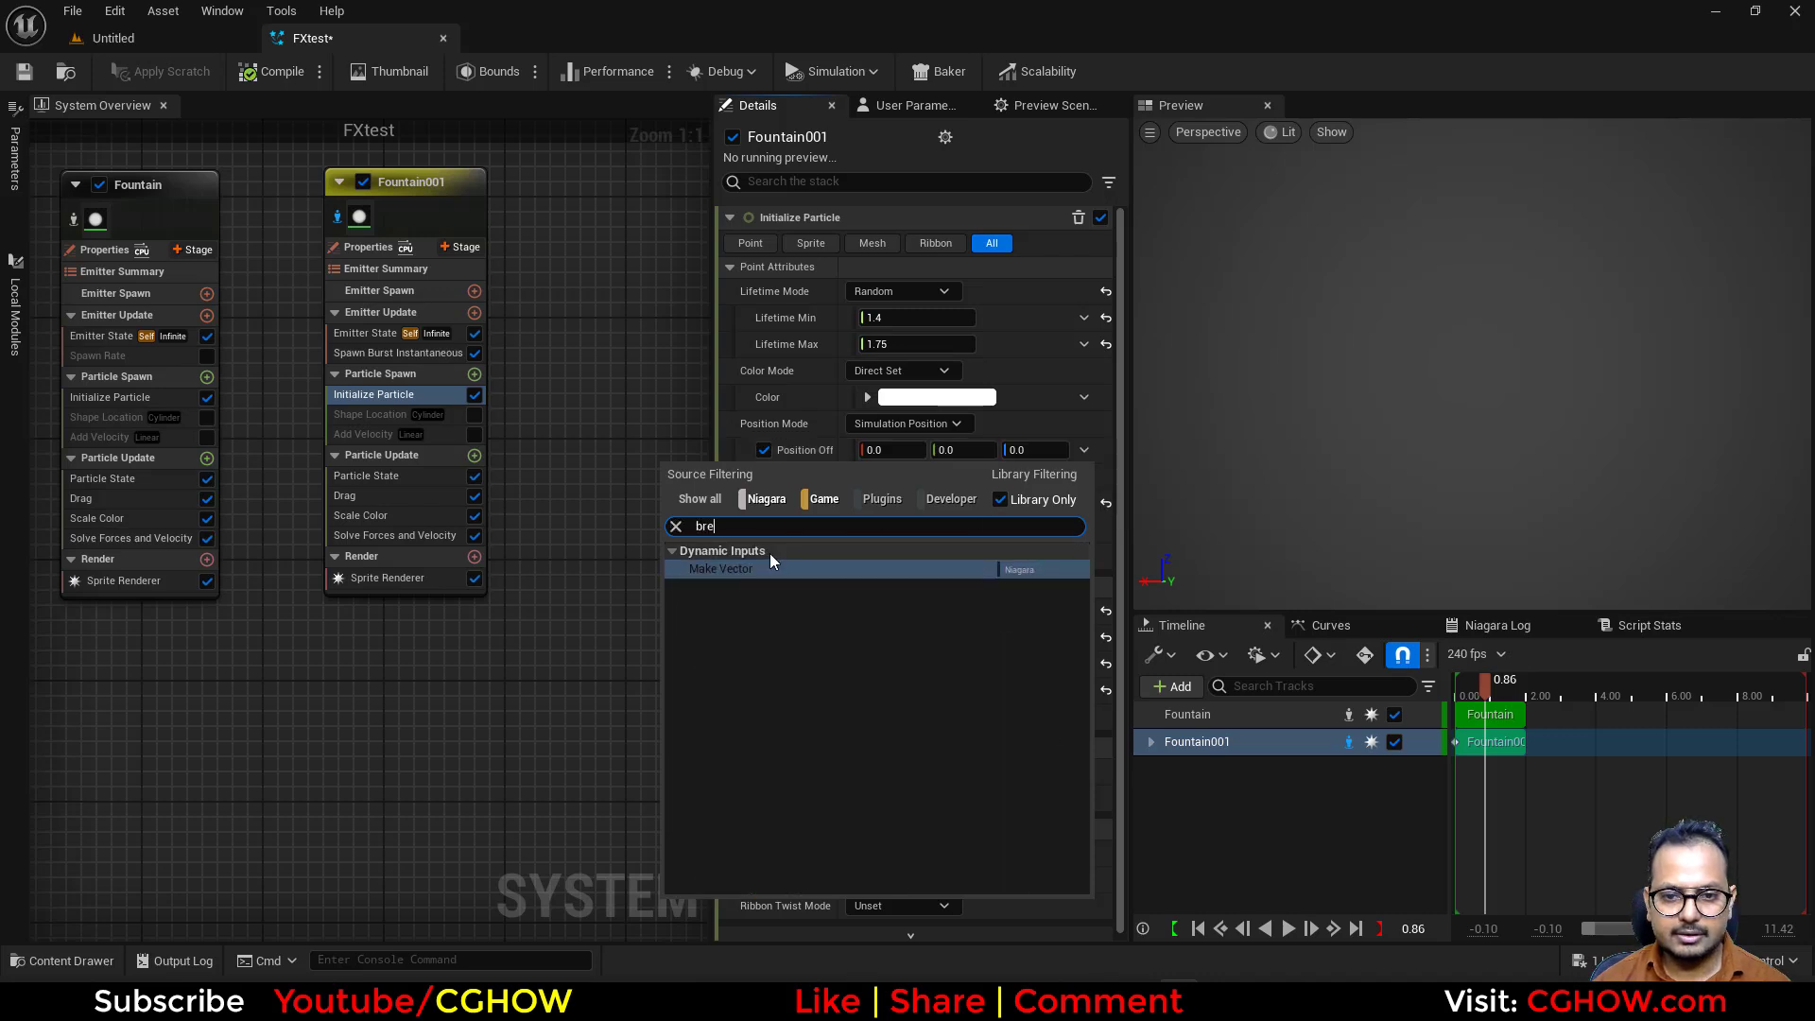
click(756, 570)
- Assign Return Normalized Exec Index to the offset's Z component and set its normalized scale to about 205
click(1085, 530)
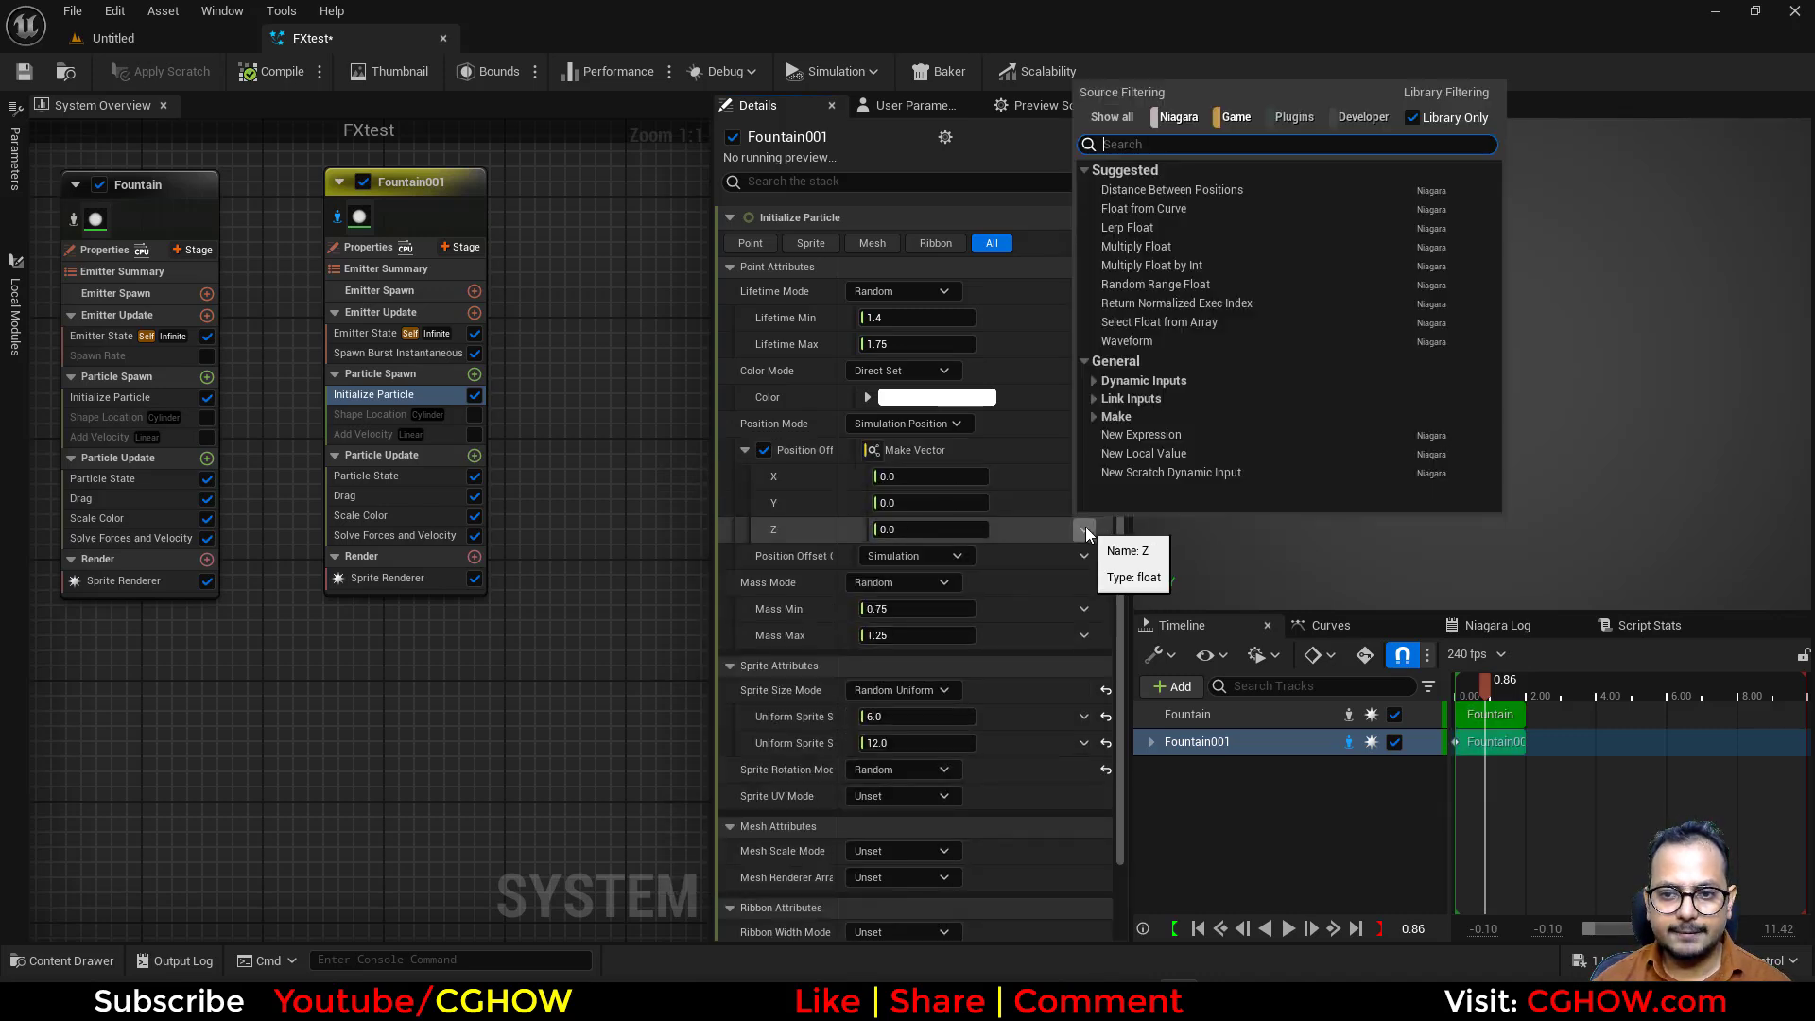
text(mu)
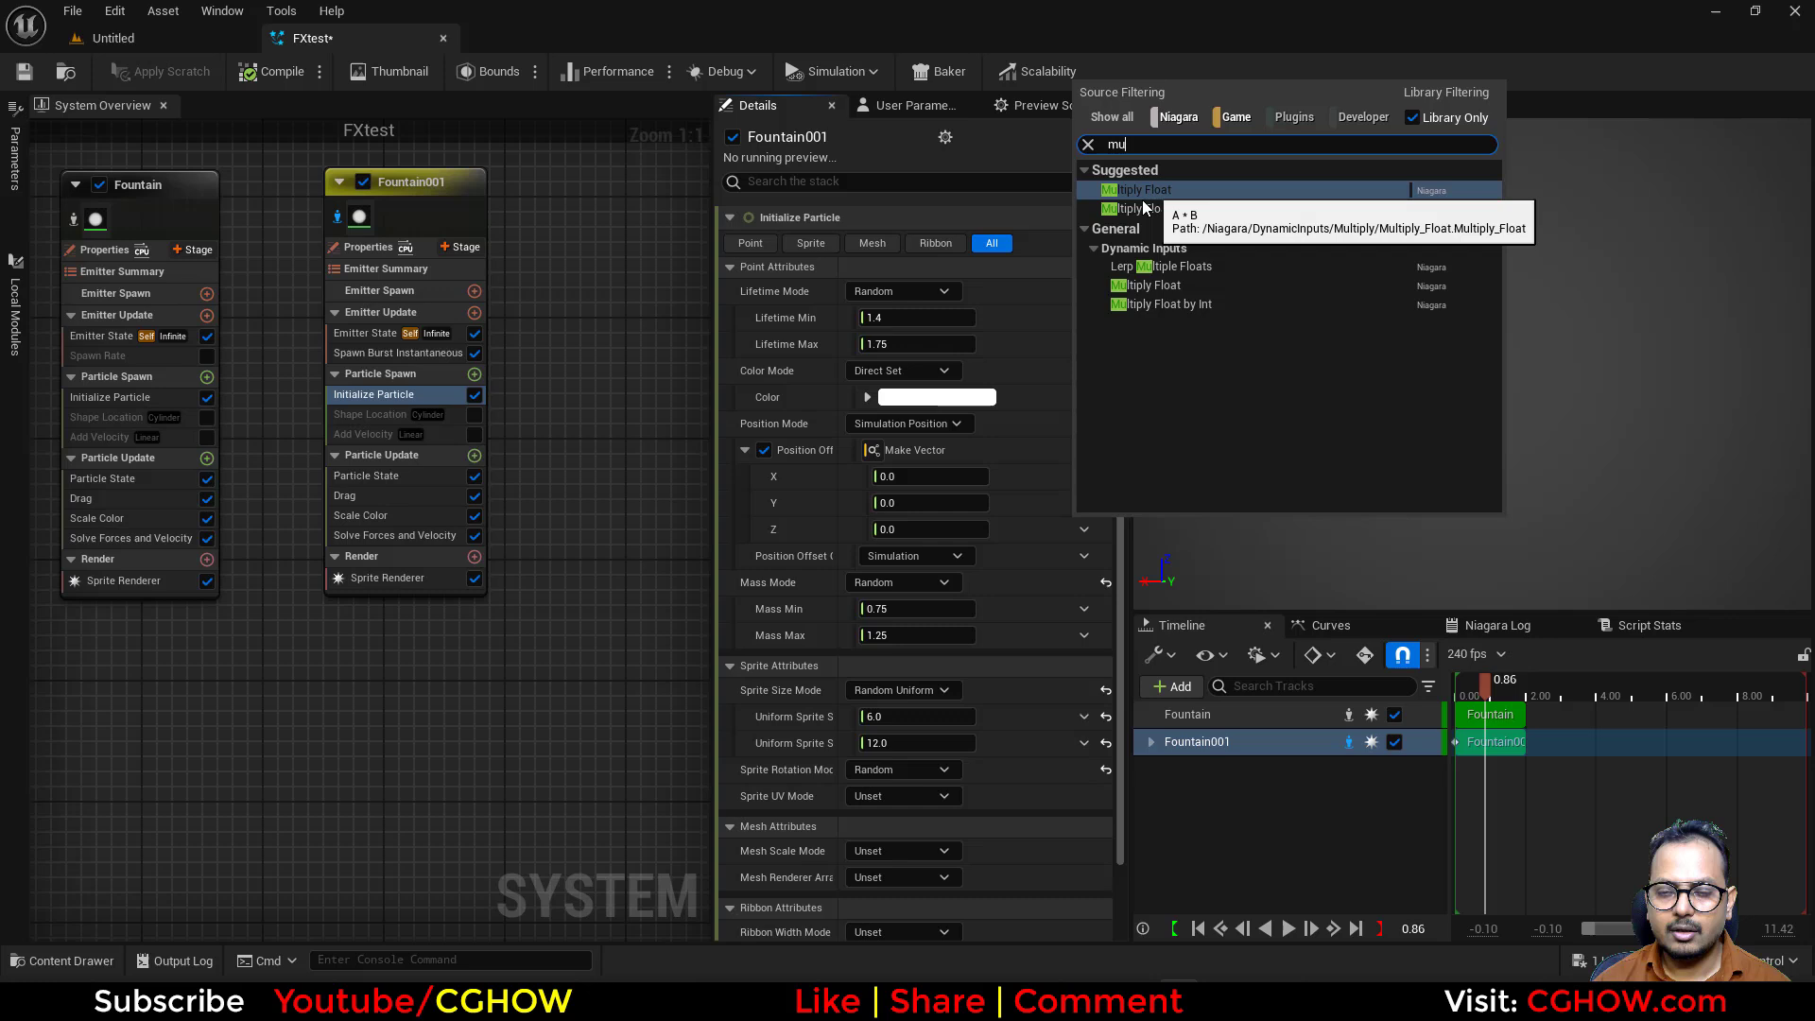
drag(1141, 146, 1043, 146)
text(exec)
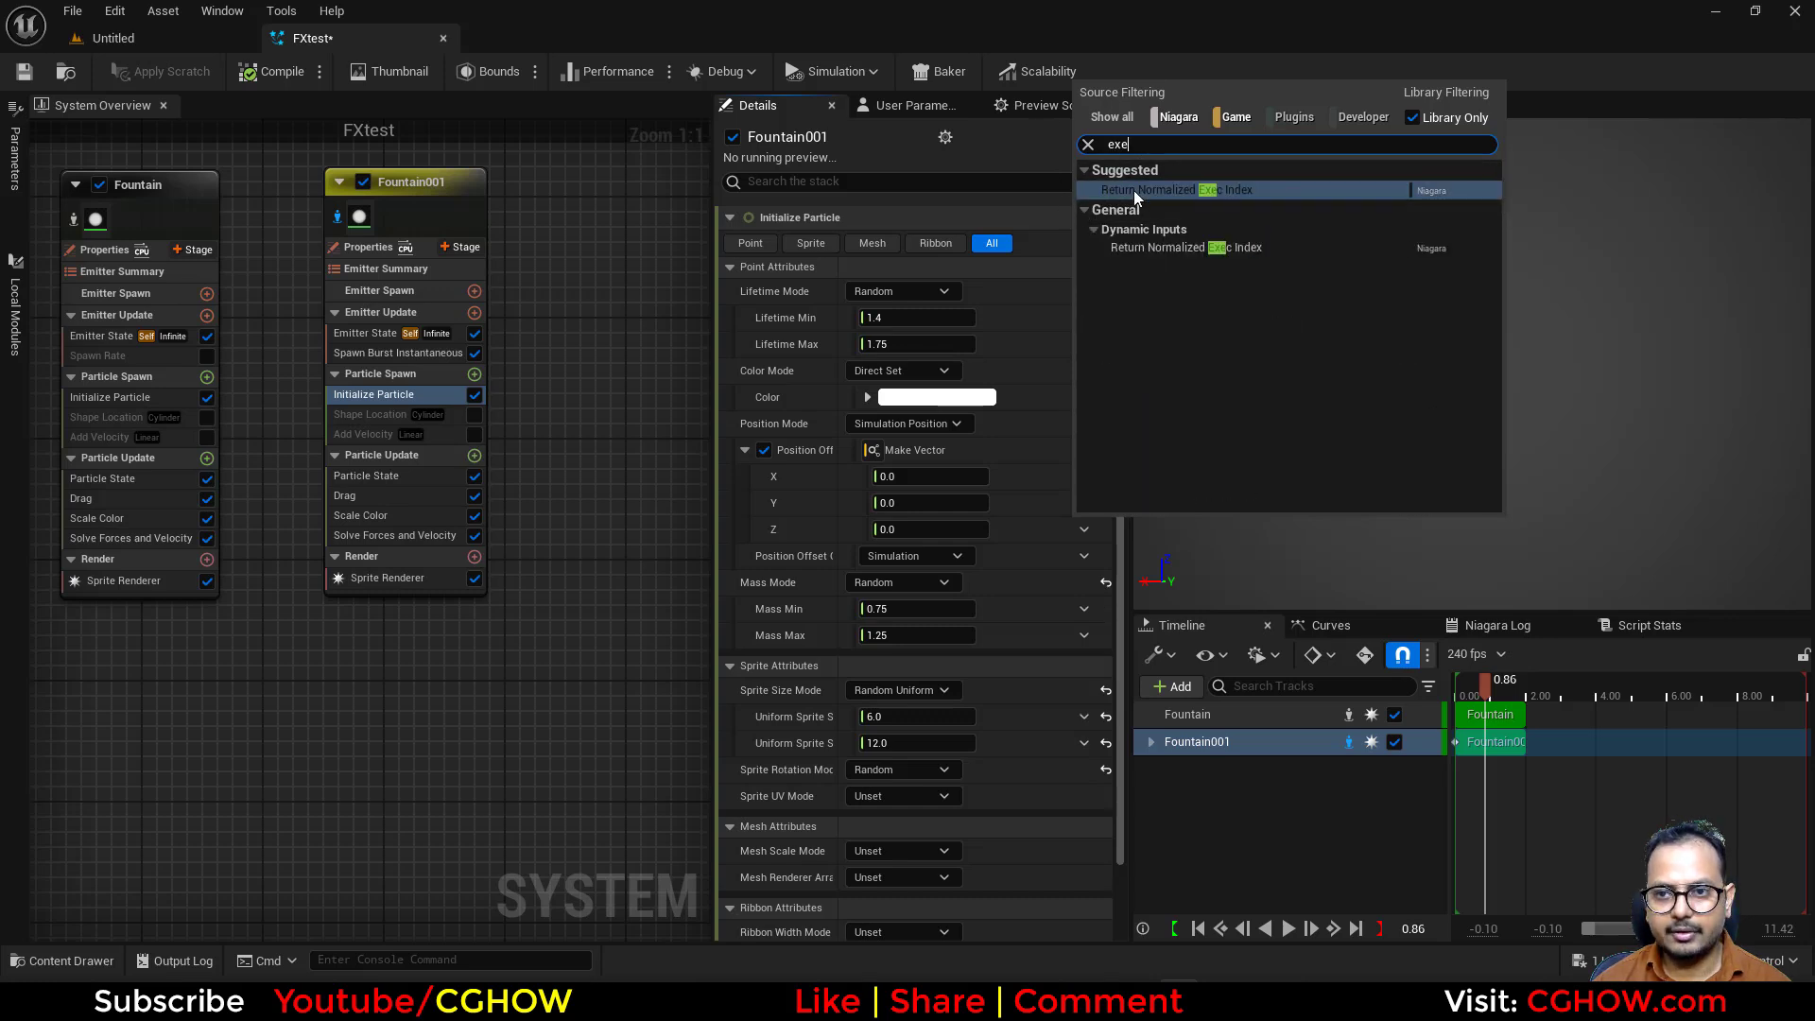
click(1137, 188)
drag(903, 559, 936, 560)
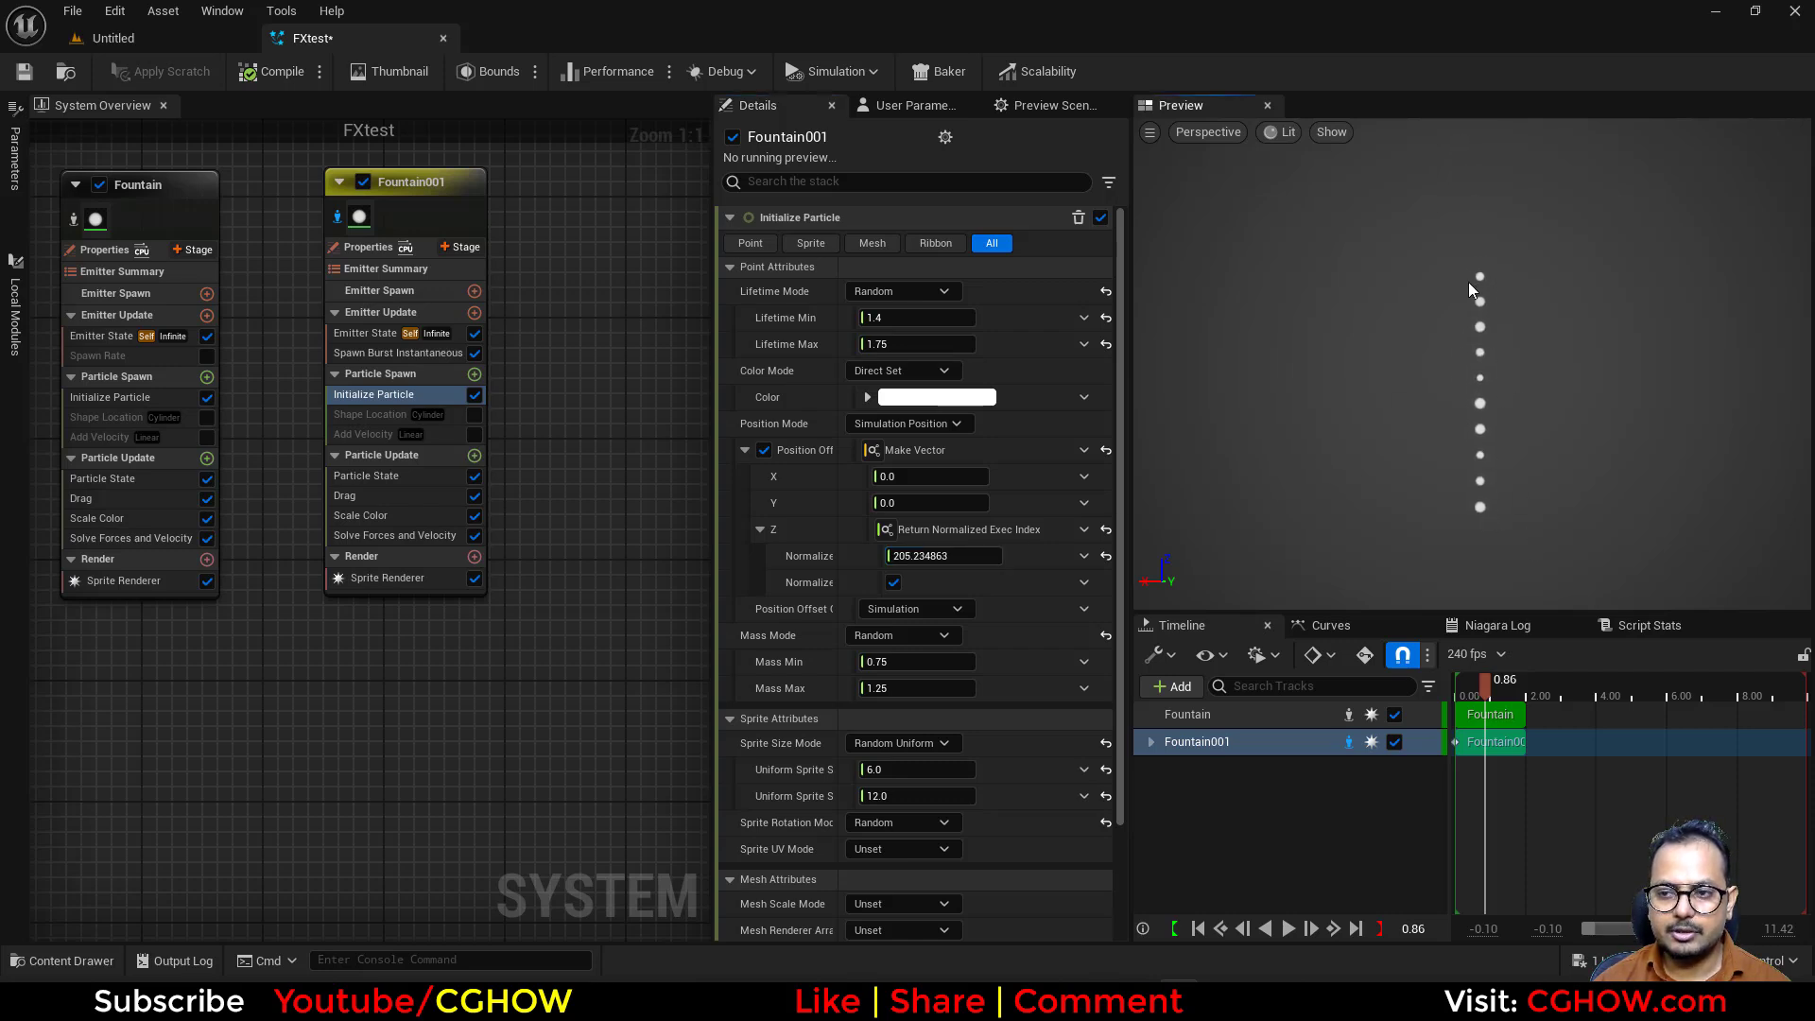
- Set Fountain001's mass mode to Unset and sprite size mode to Uniform, and play the simulation
click(907, 635)
click(910, 664)
click(904, 690)
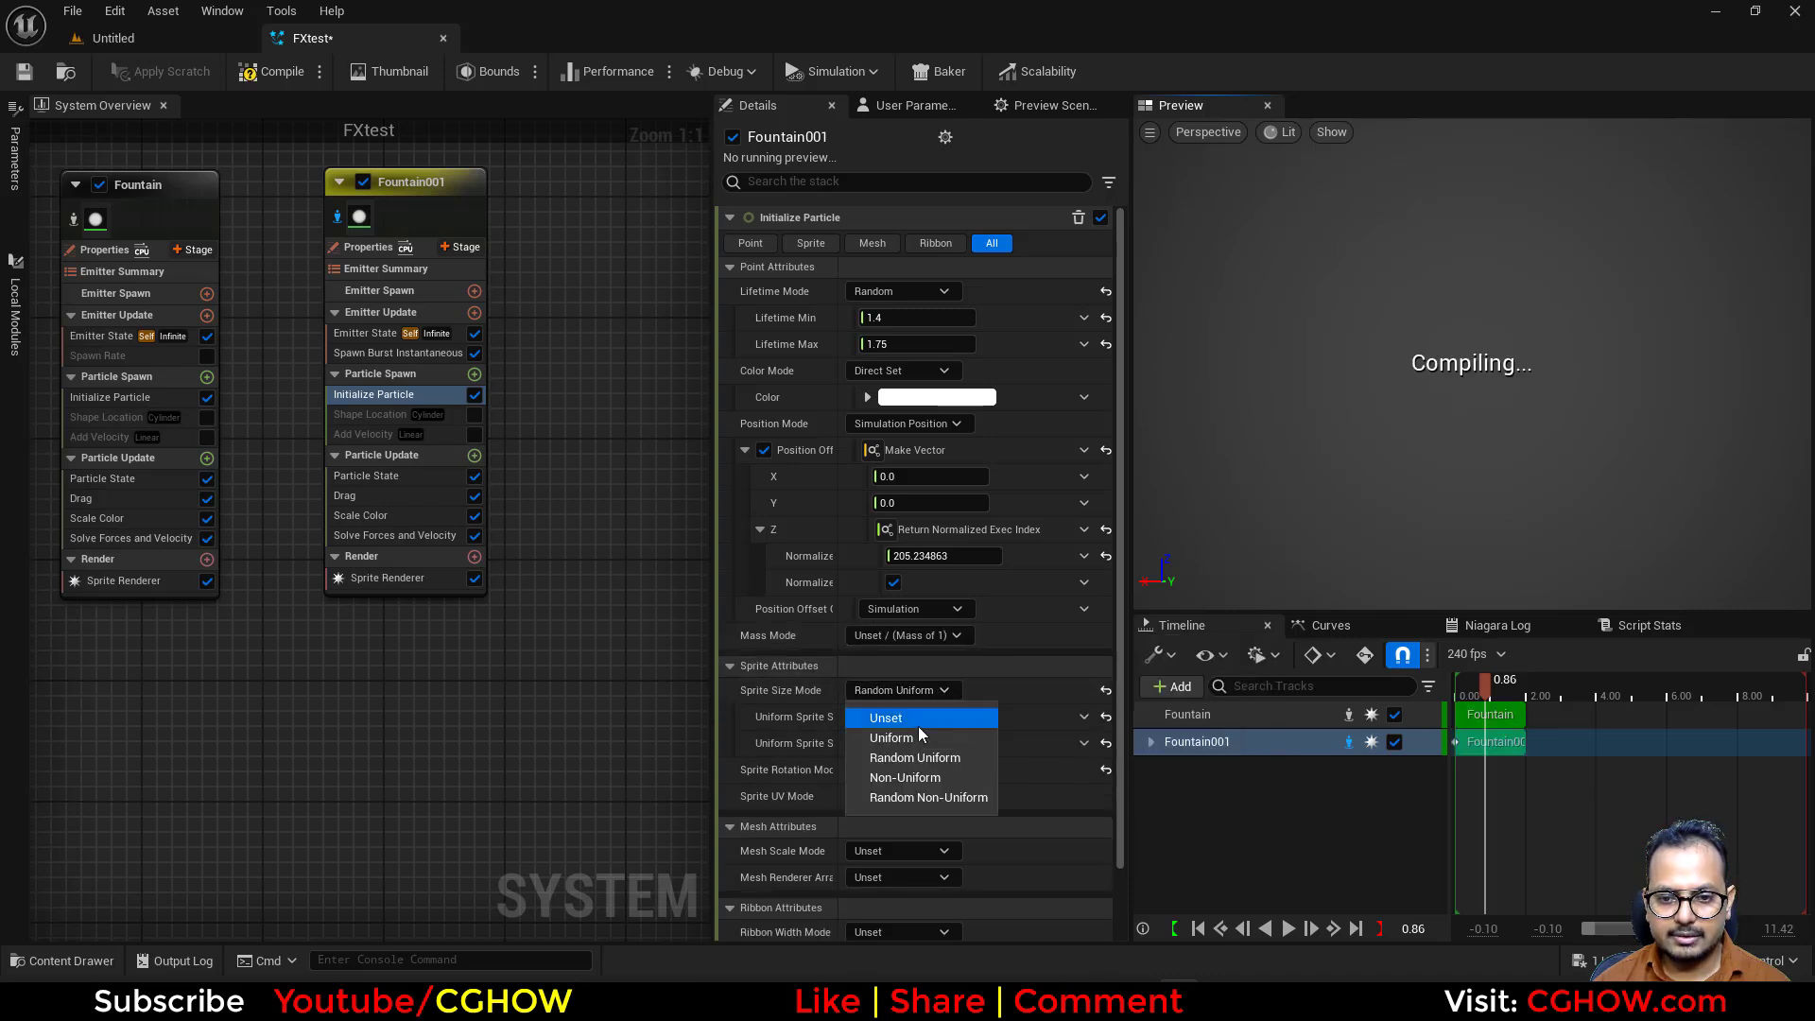
click(919, 743)
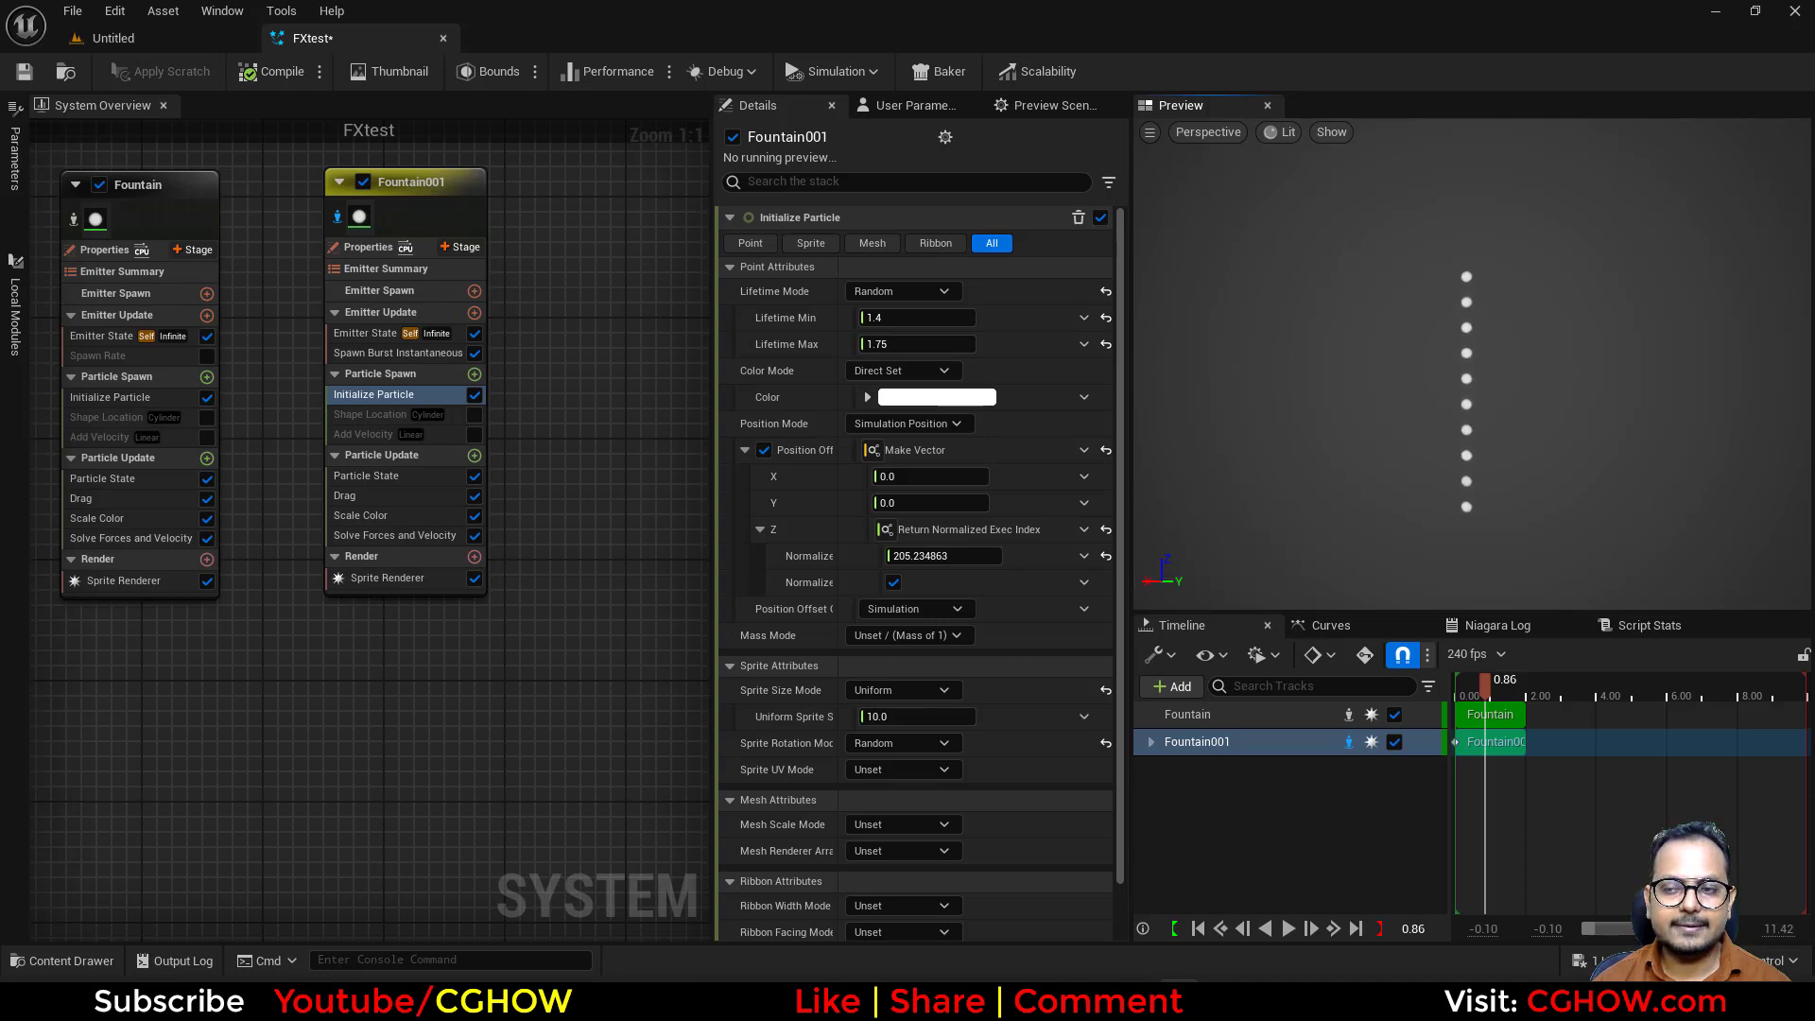
click(1288, 929)
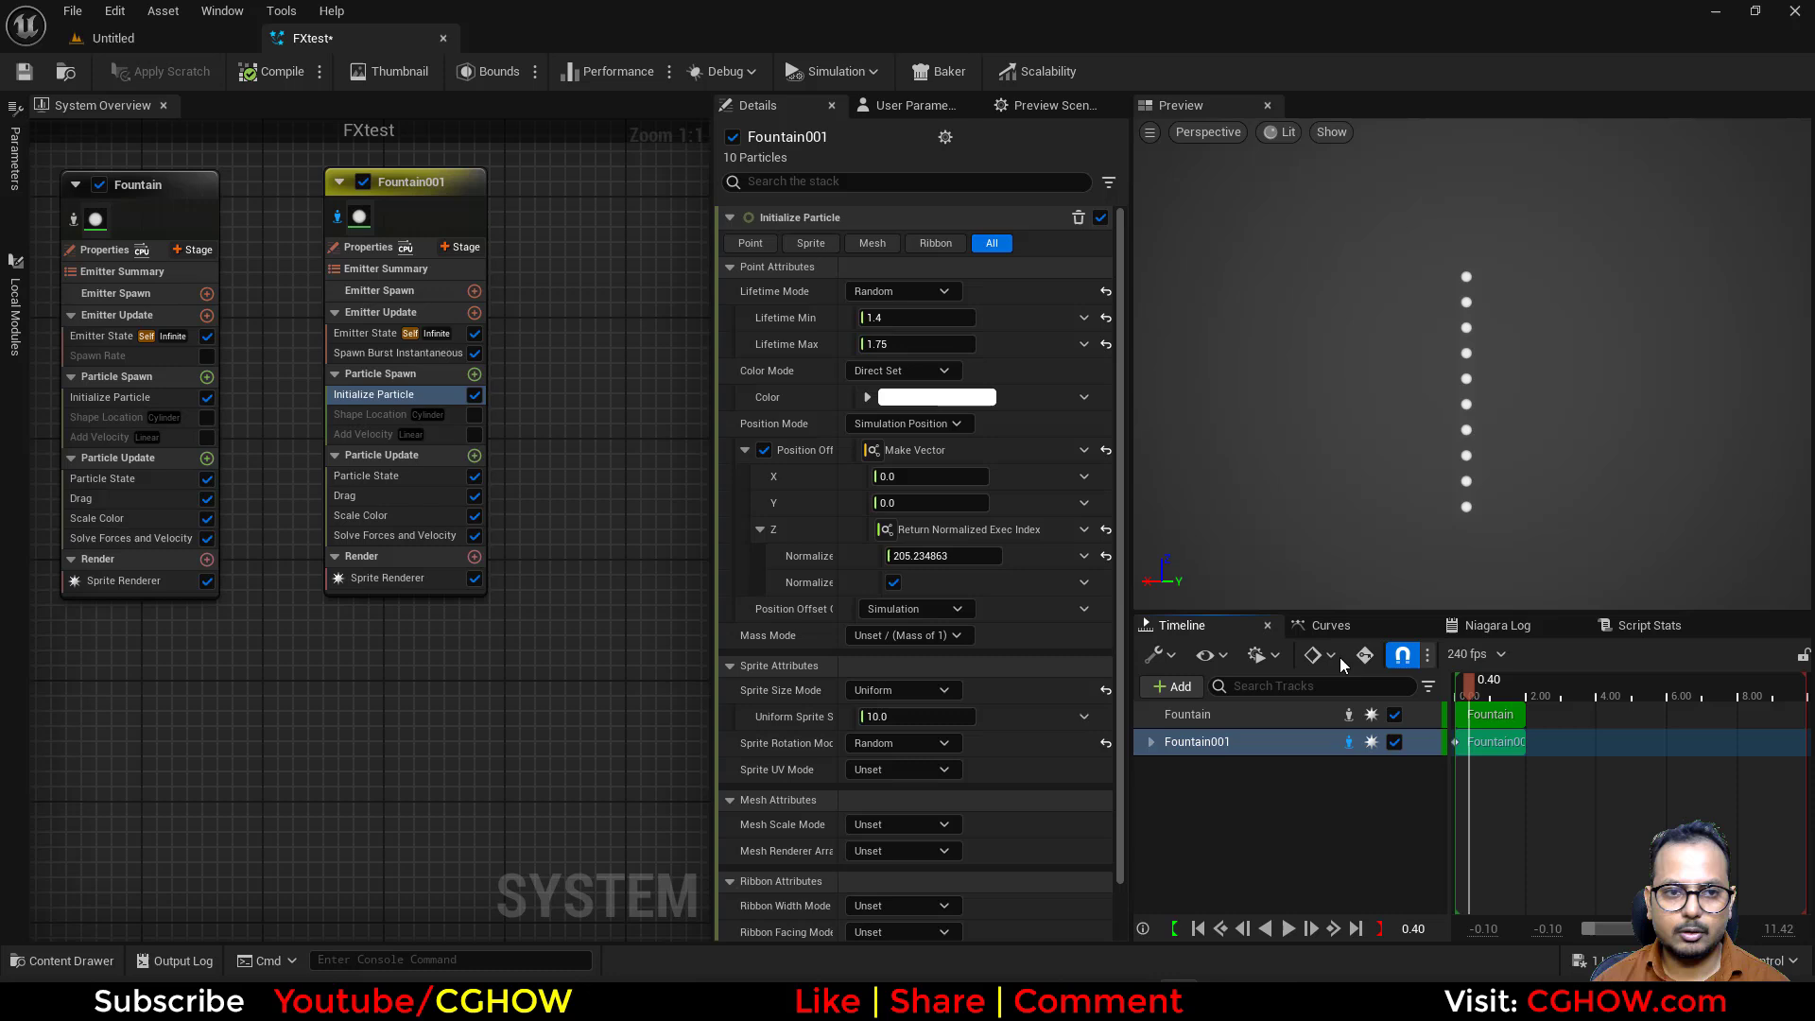
- Disable Fountain001's Spawn Burst Instantaneous module and add a Spawn Rate module with a rate of 100
click(475, 353)
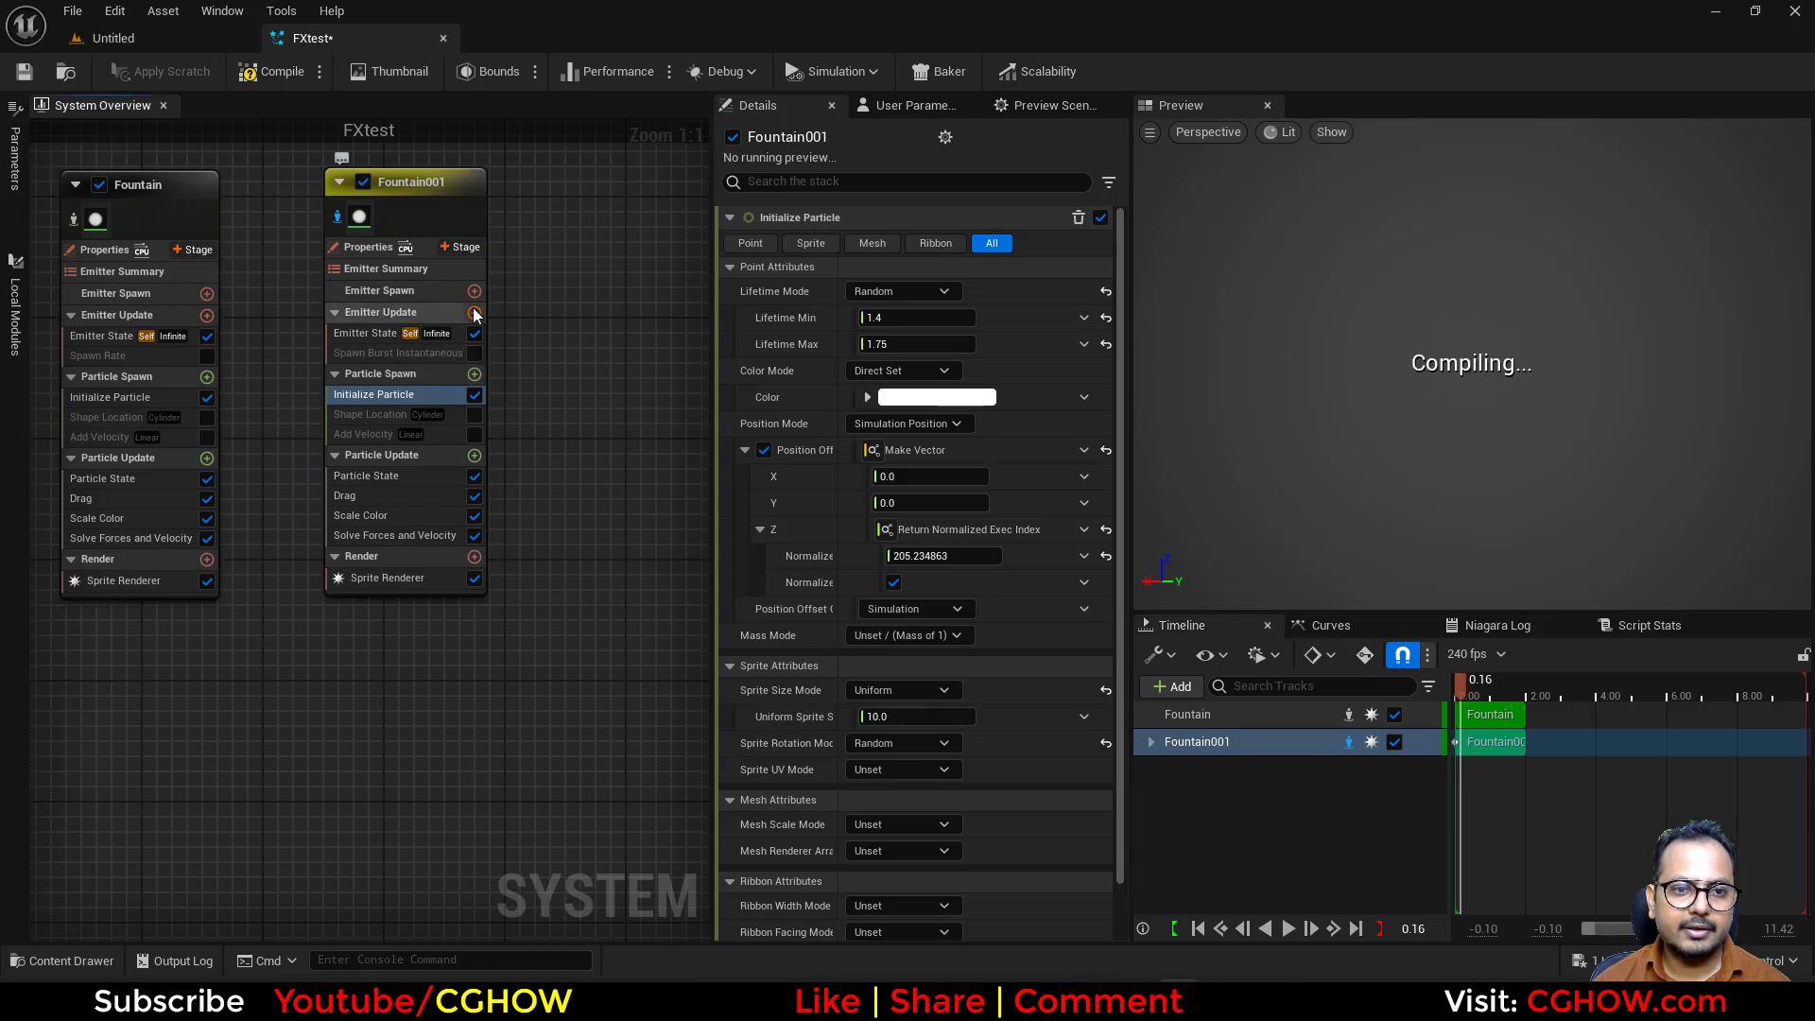
click(475, 312)
click(137, 521)
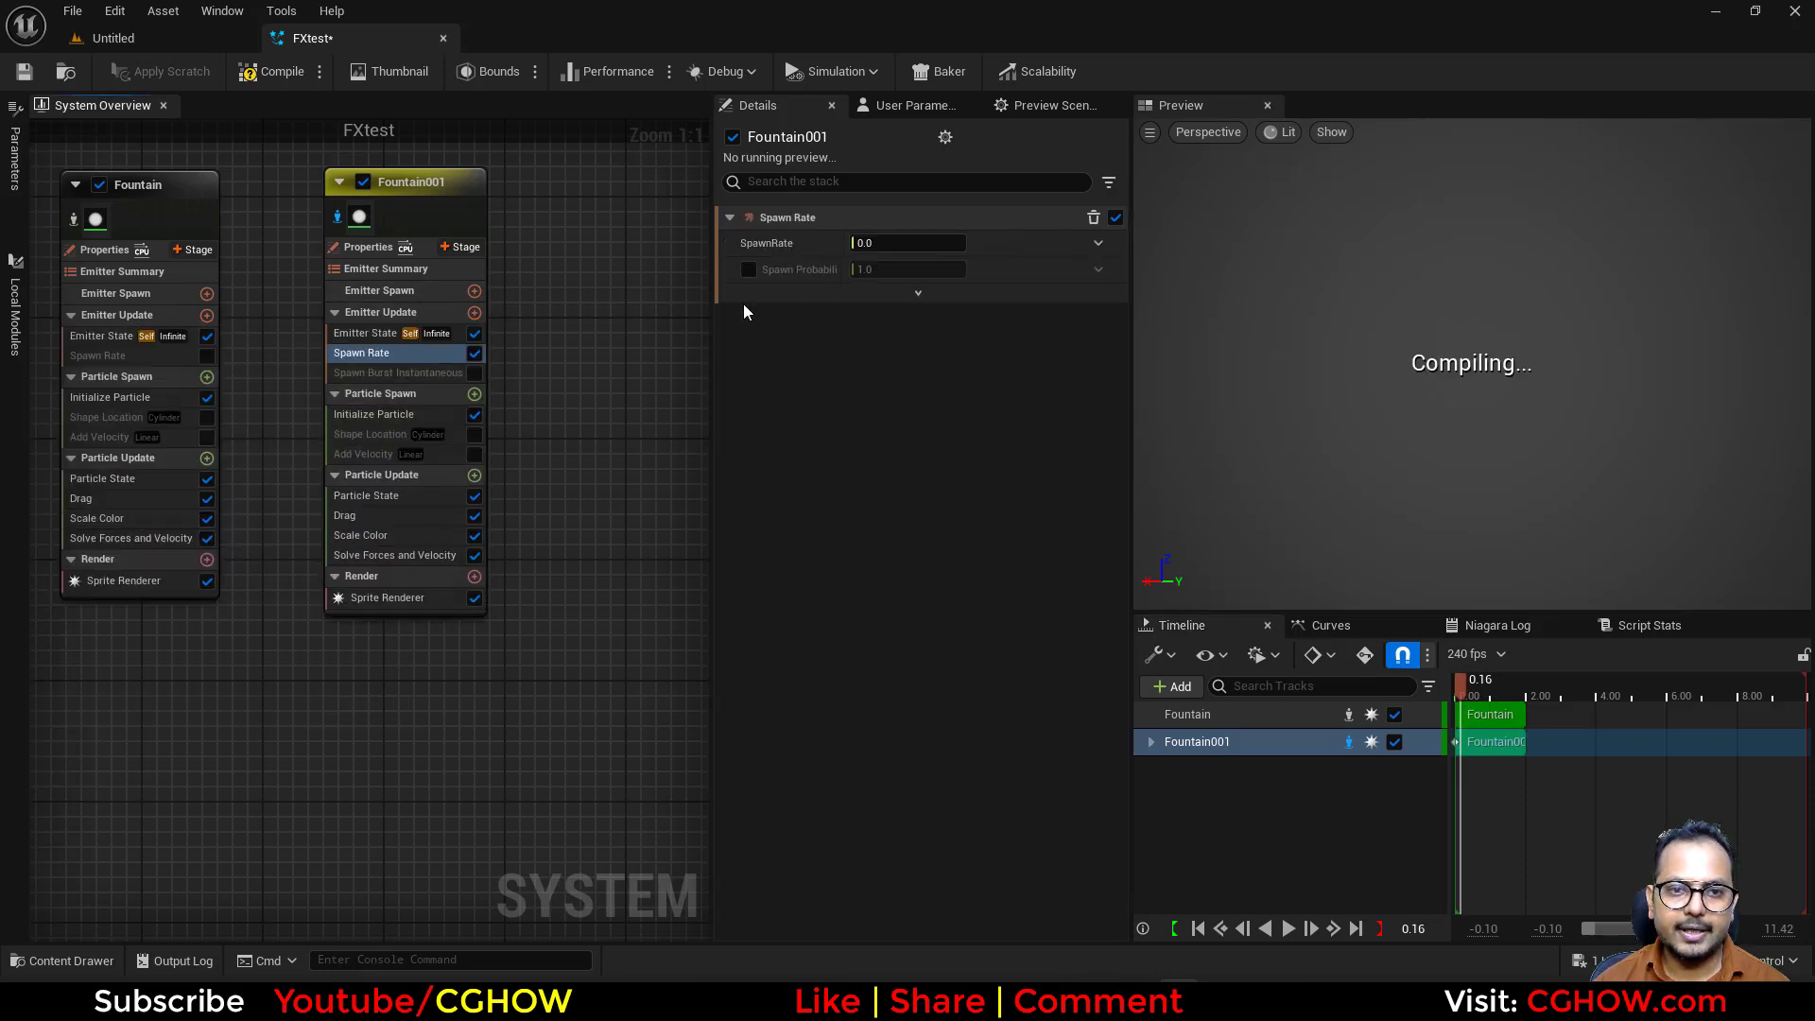
click(888, 247)
text(100)
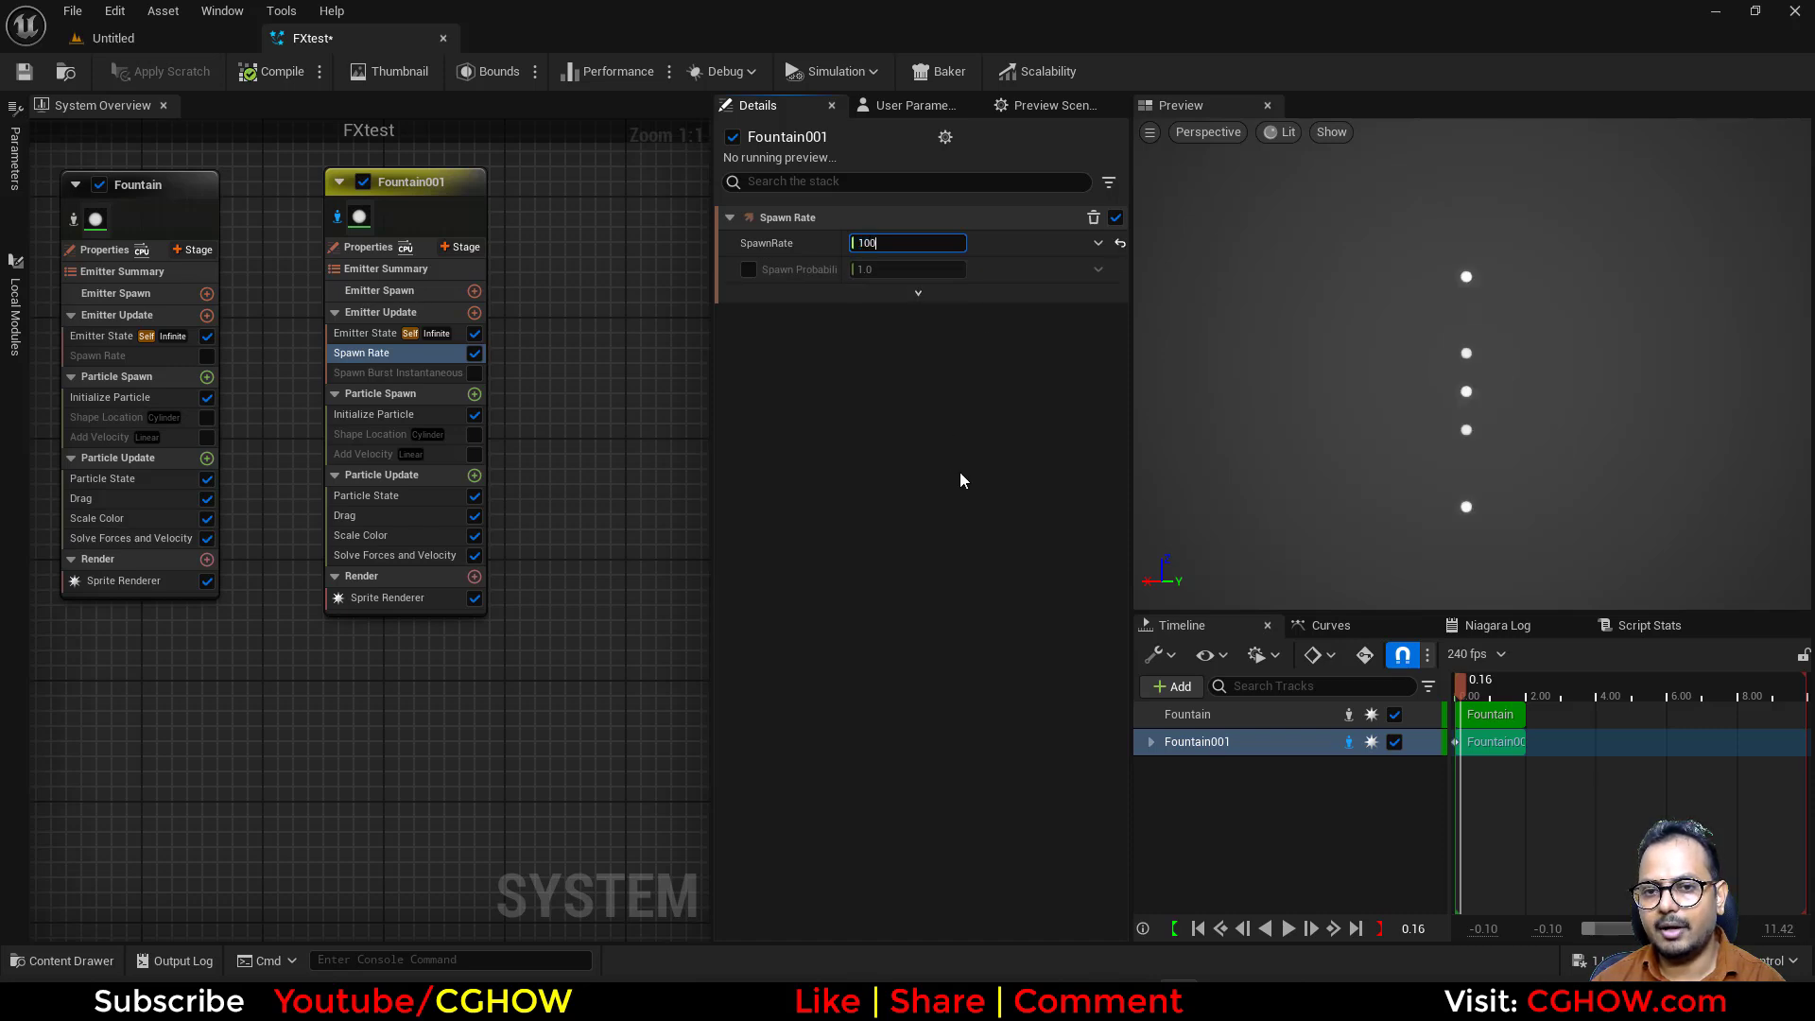
- Compare spawn rates of 50 and 100 on Fountain001, leaving 100, and enable its Add Velocity module
text(0)
key(Return)
text(50)
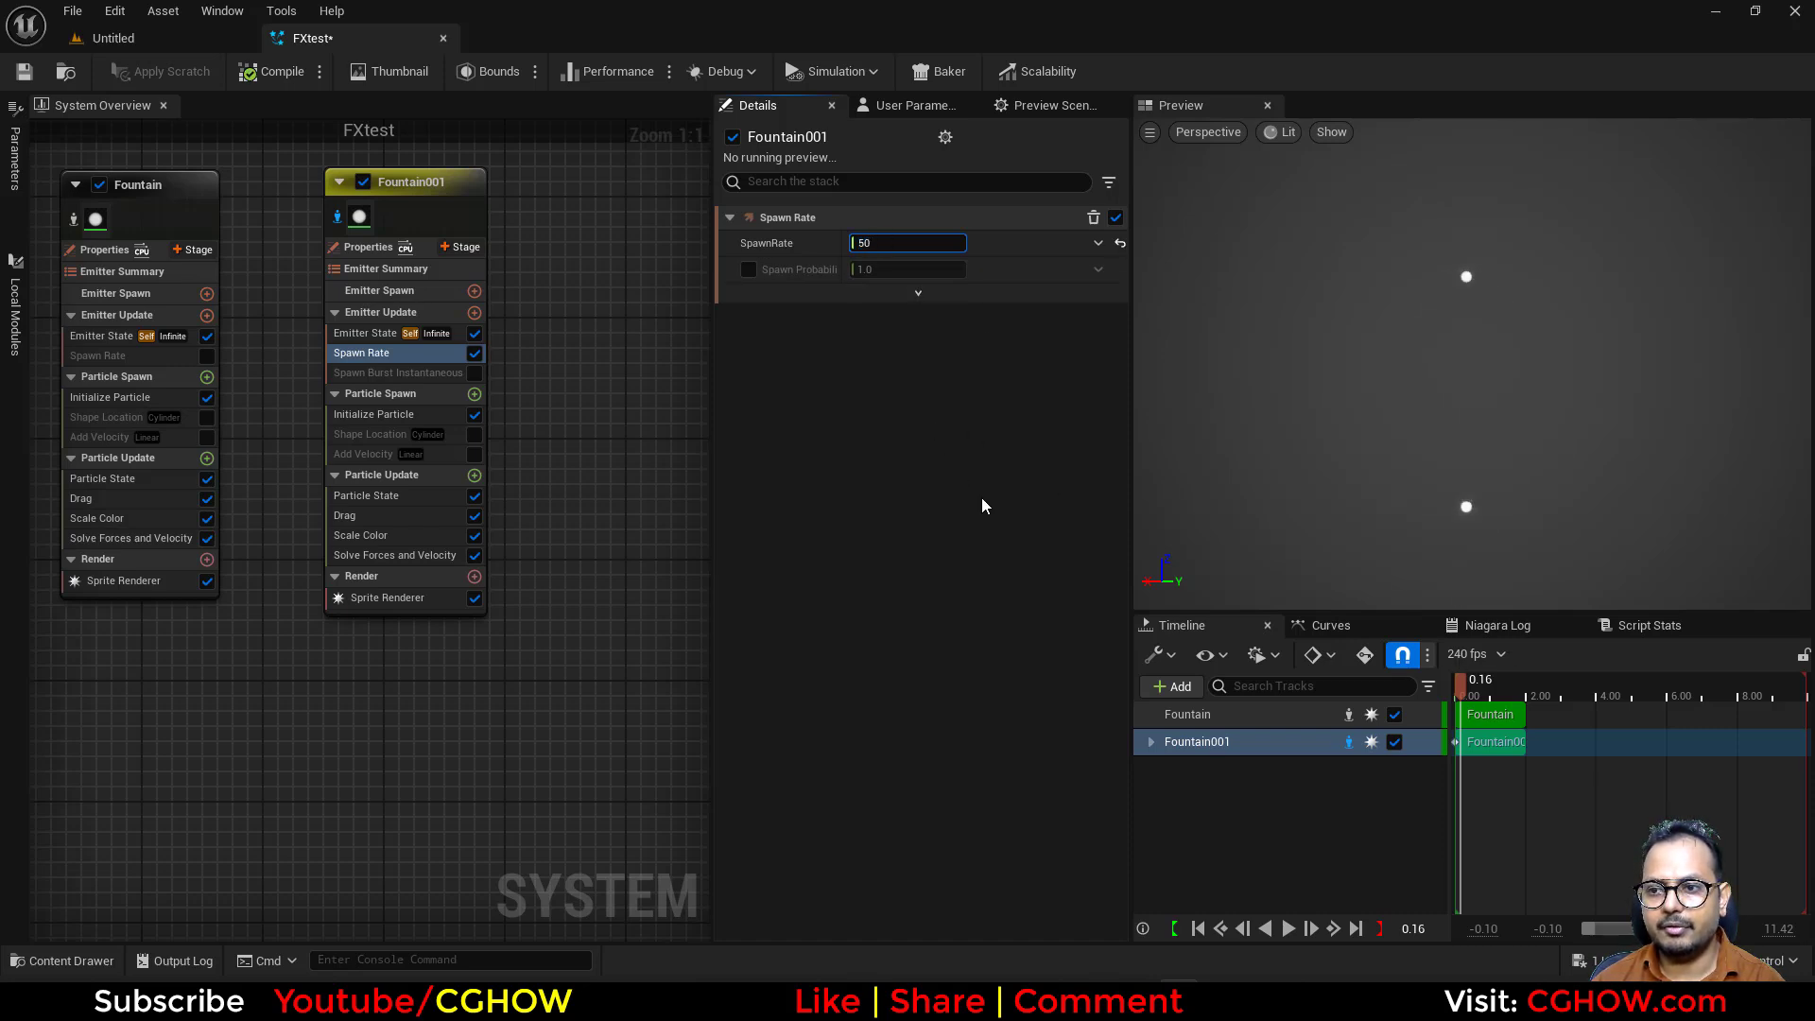
key(Return)
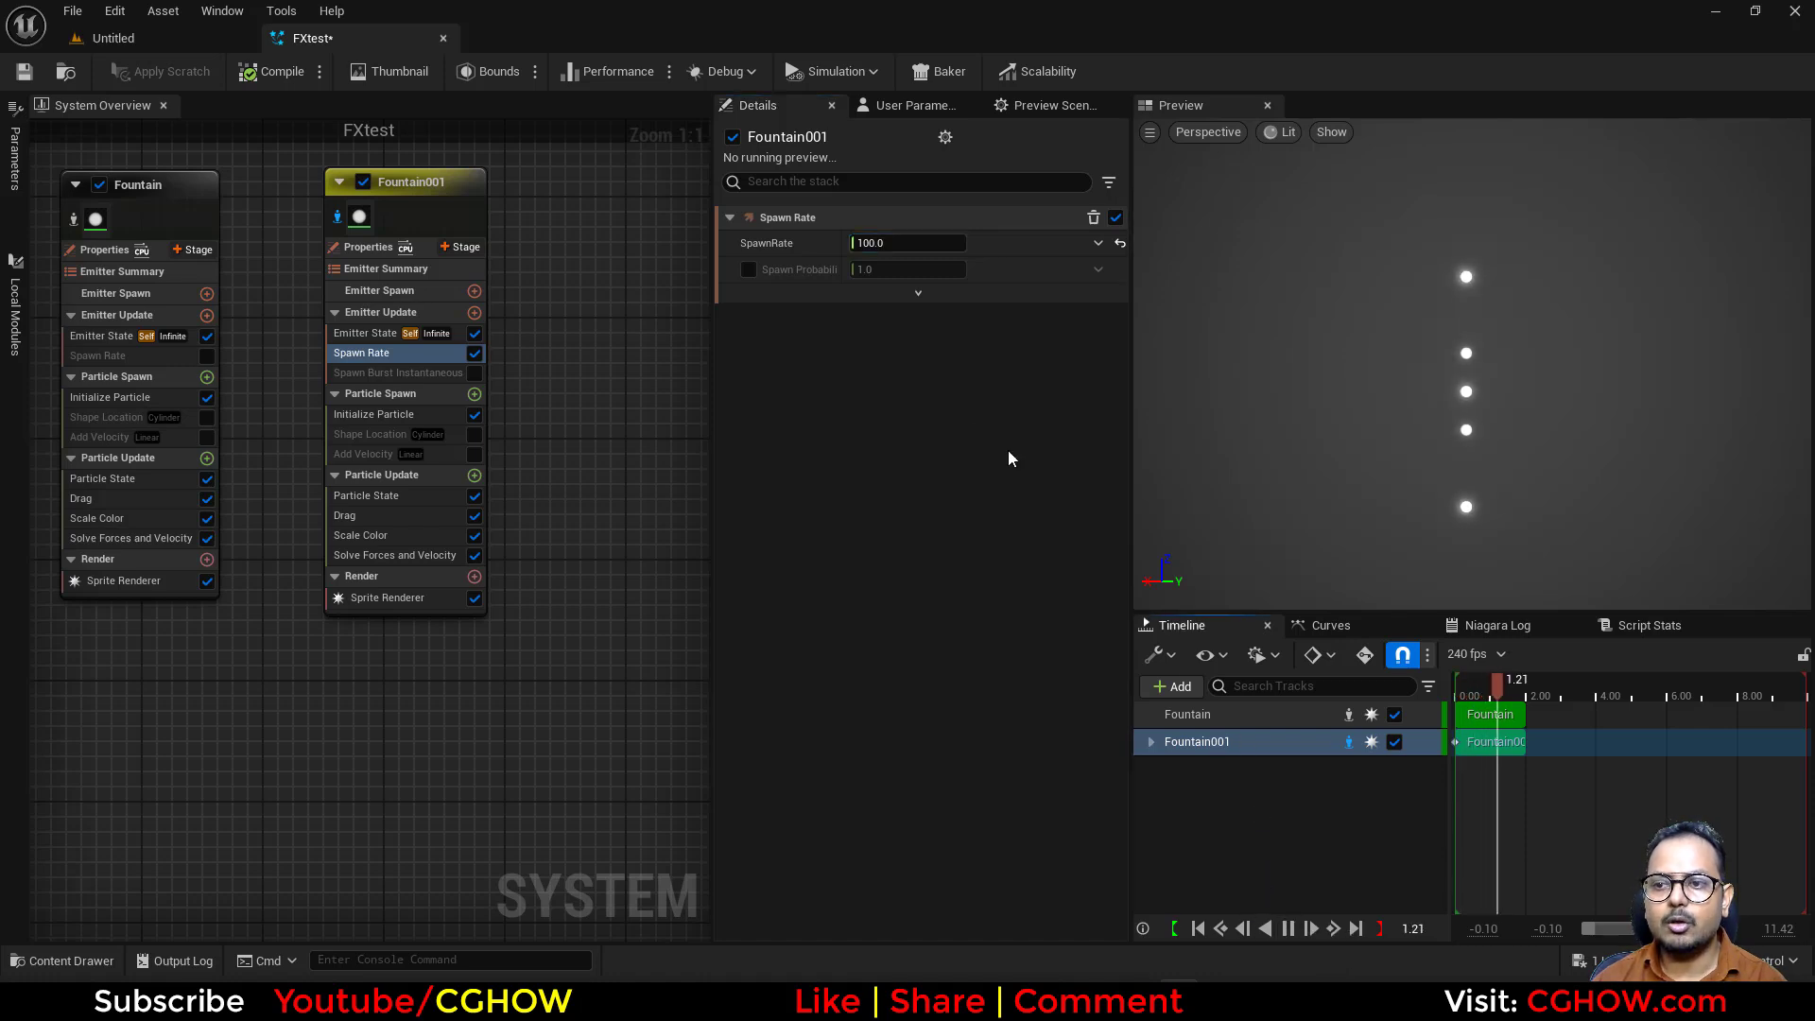
click(474, 453)
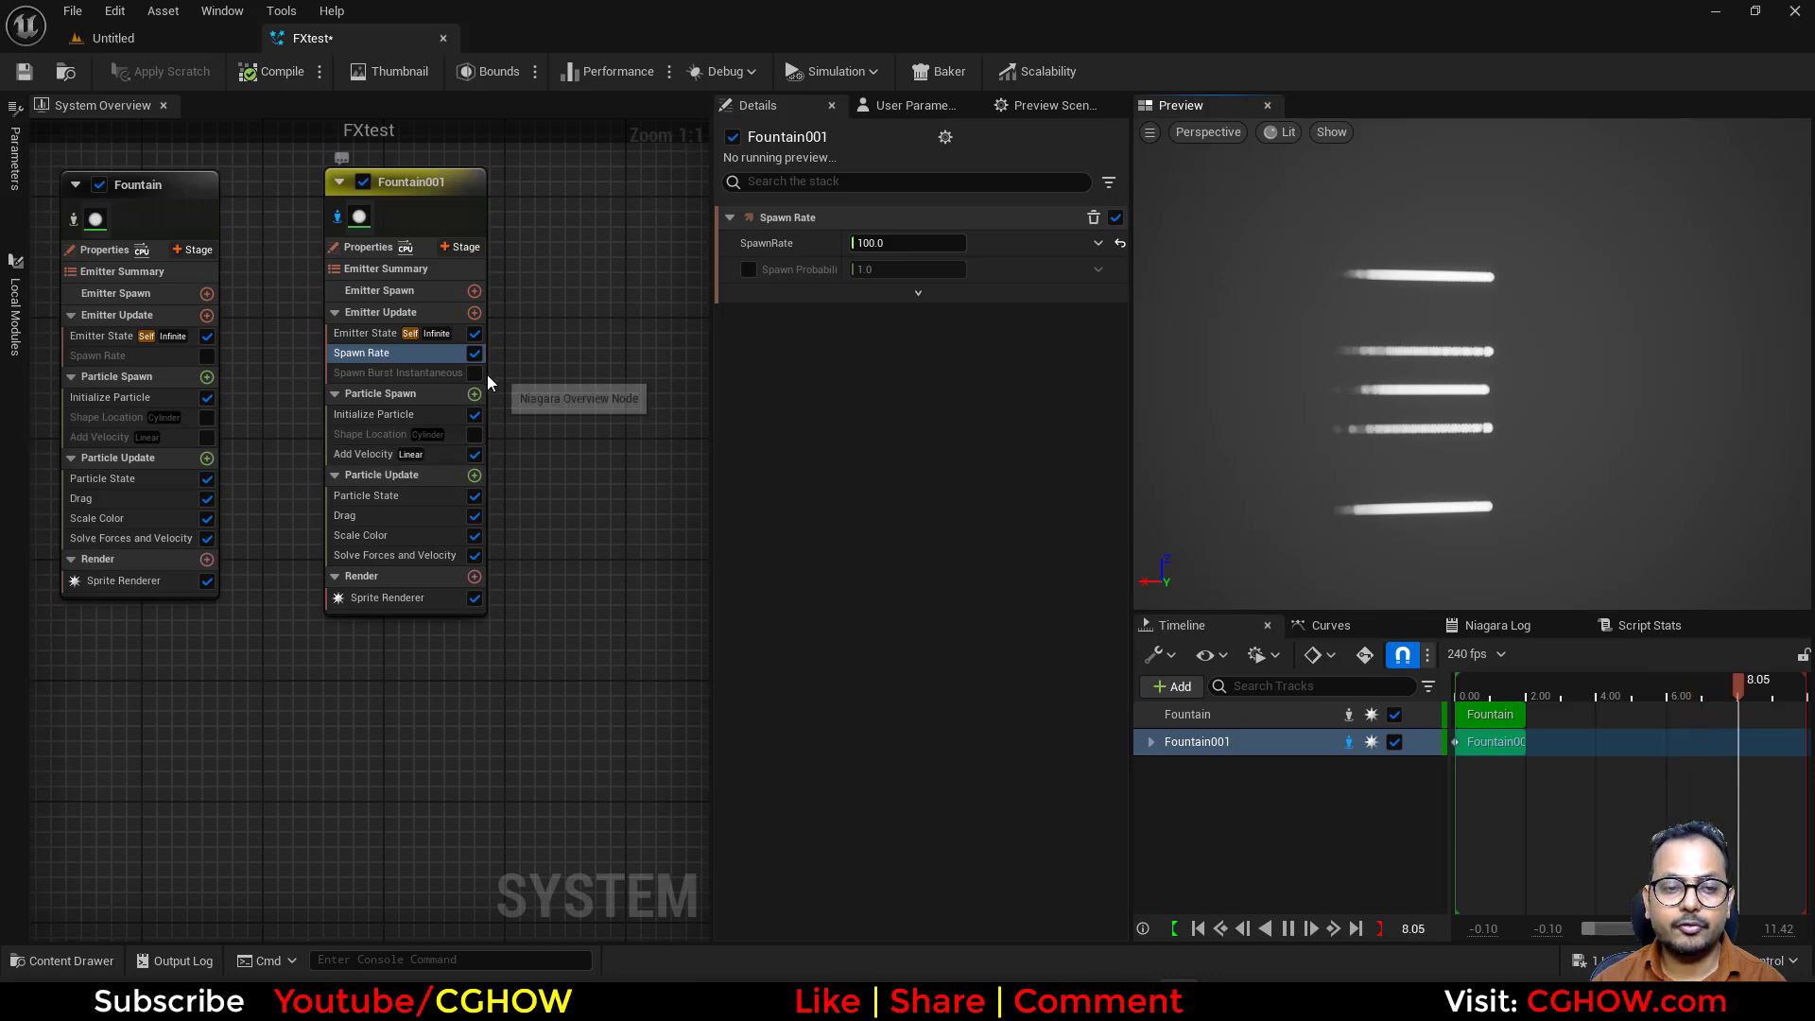
- Delete the Fountain001 emitter from the system
right_drag(554, 380, 638, 427)
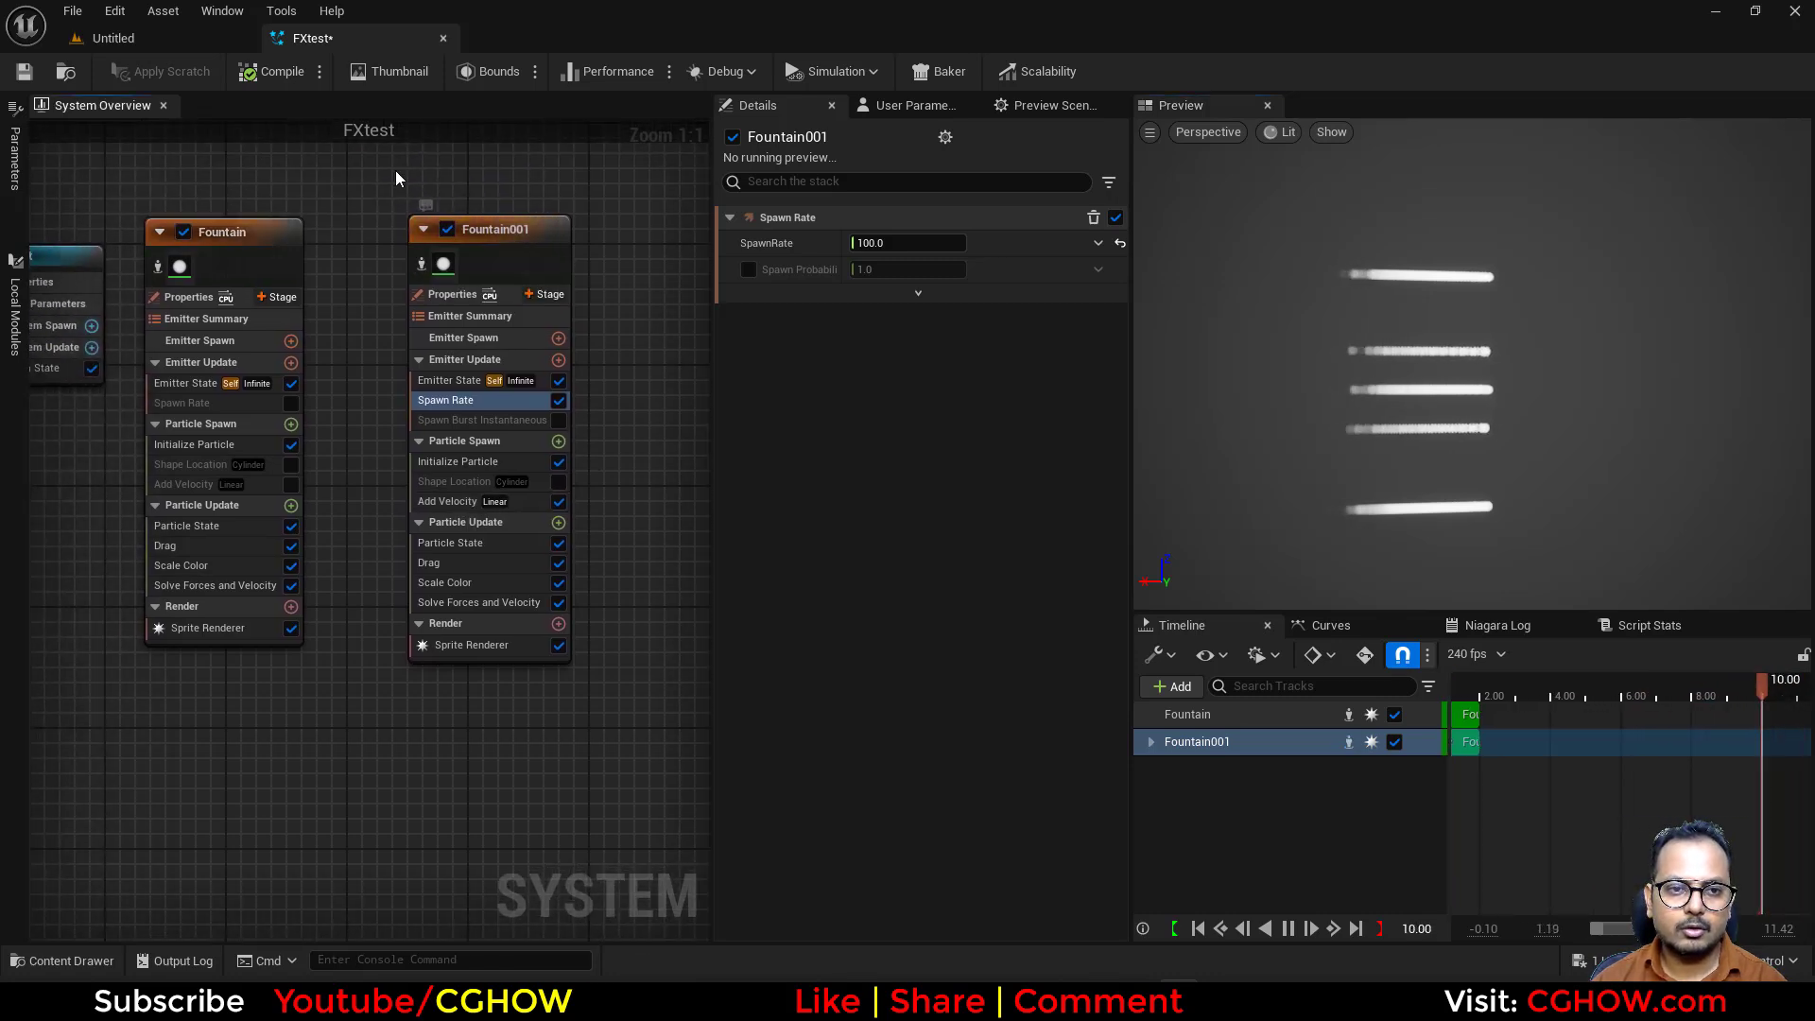
drag(395, 170, 581, 706)
key(Delete)
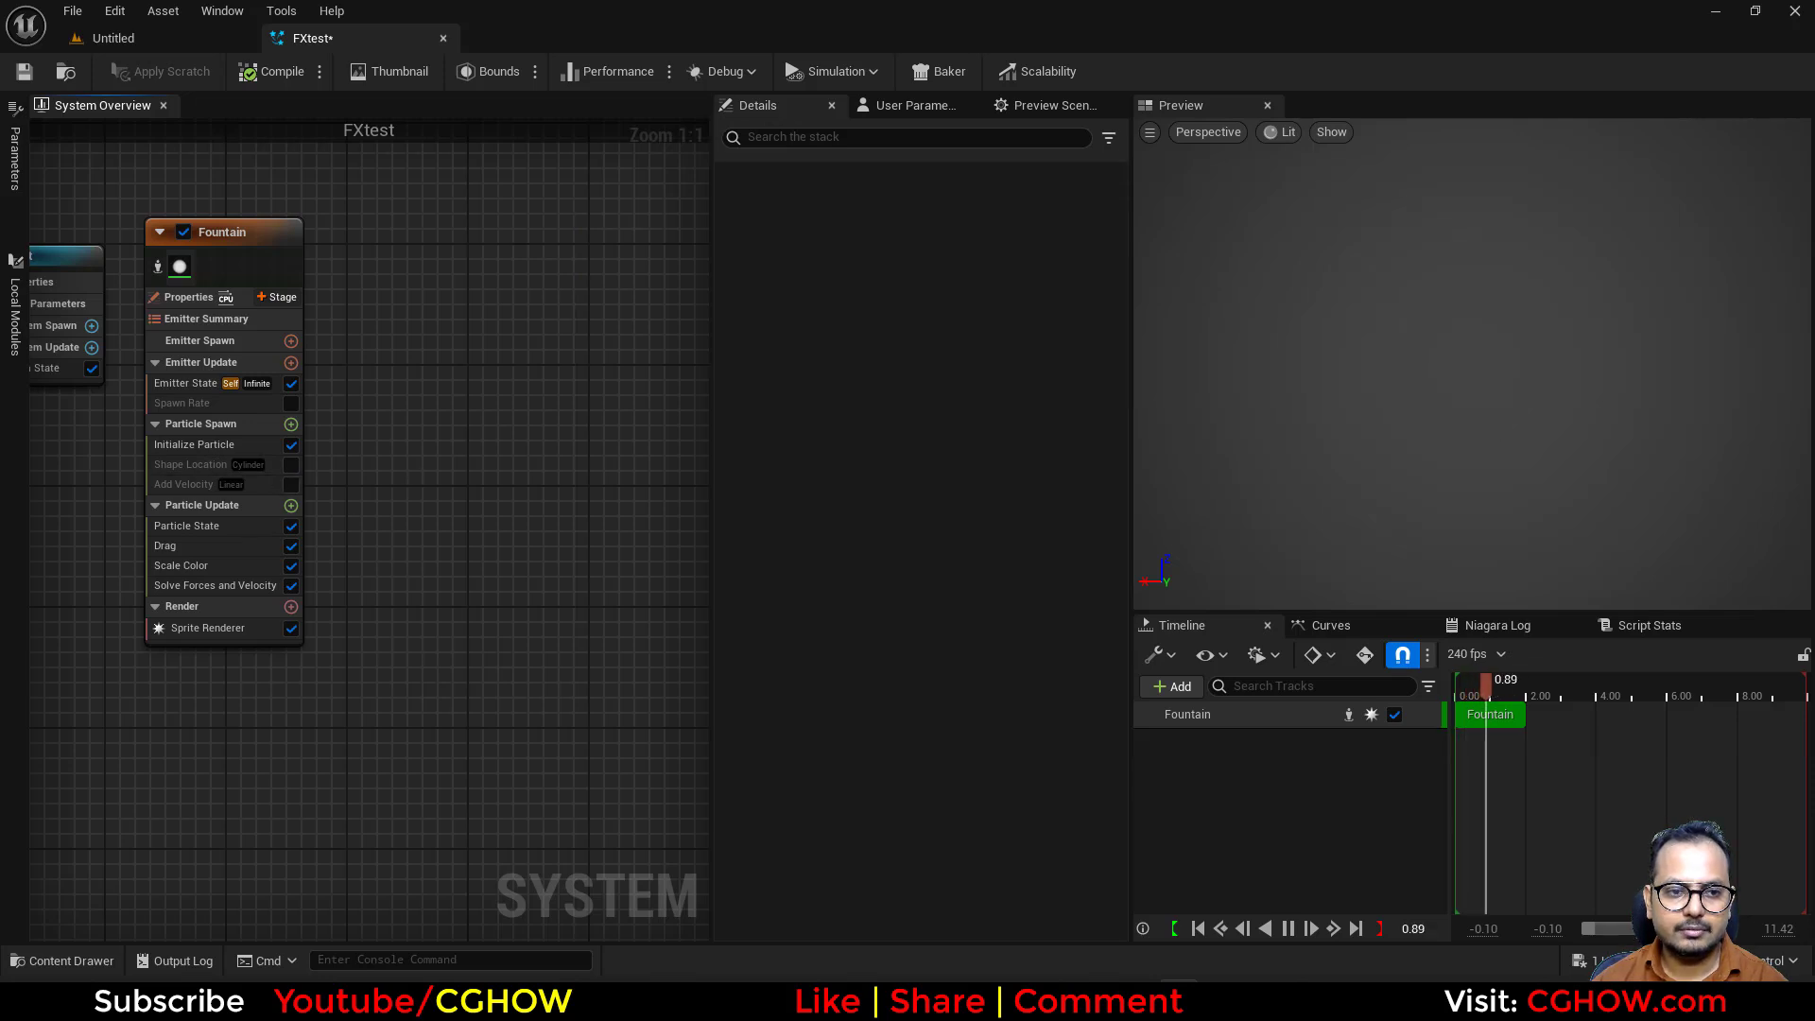
- Re-enable the Shape Location and Spawn Rate modules of the Fountain emitter
right_drag(265, 492, 493, 485)
click(518, 456)
right_drag(218, 494, 103, 509)
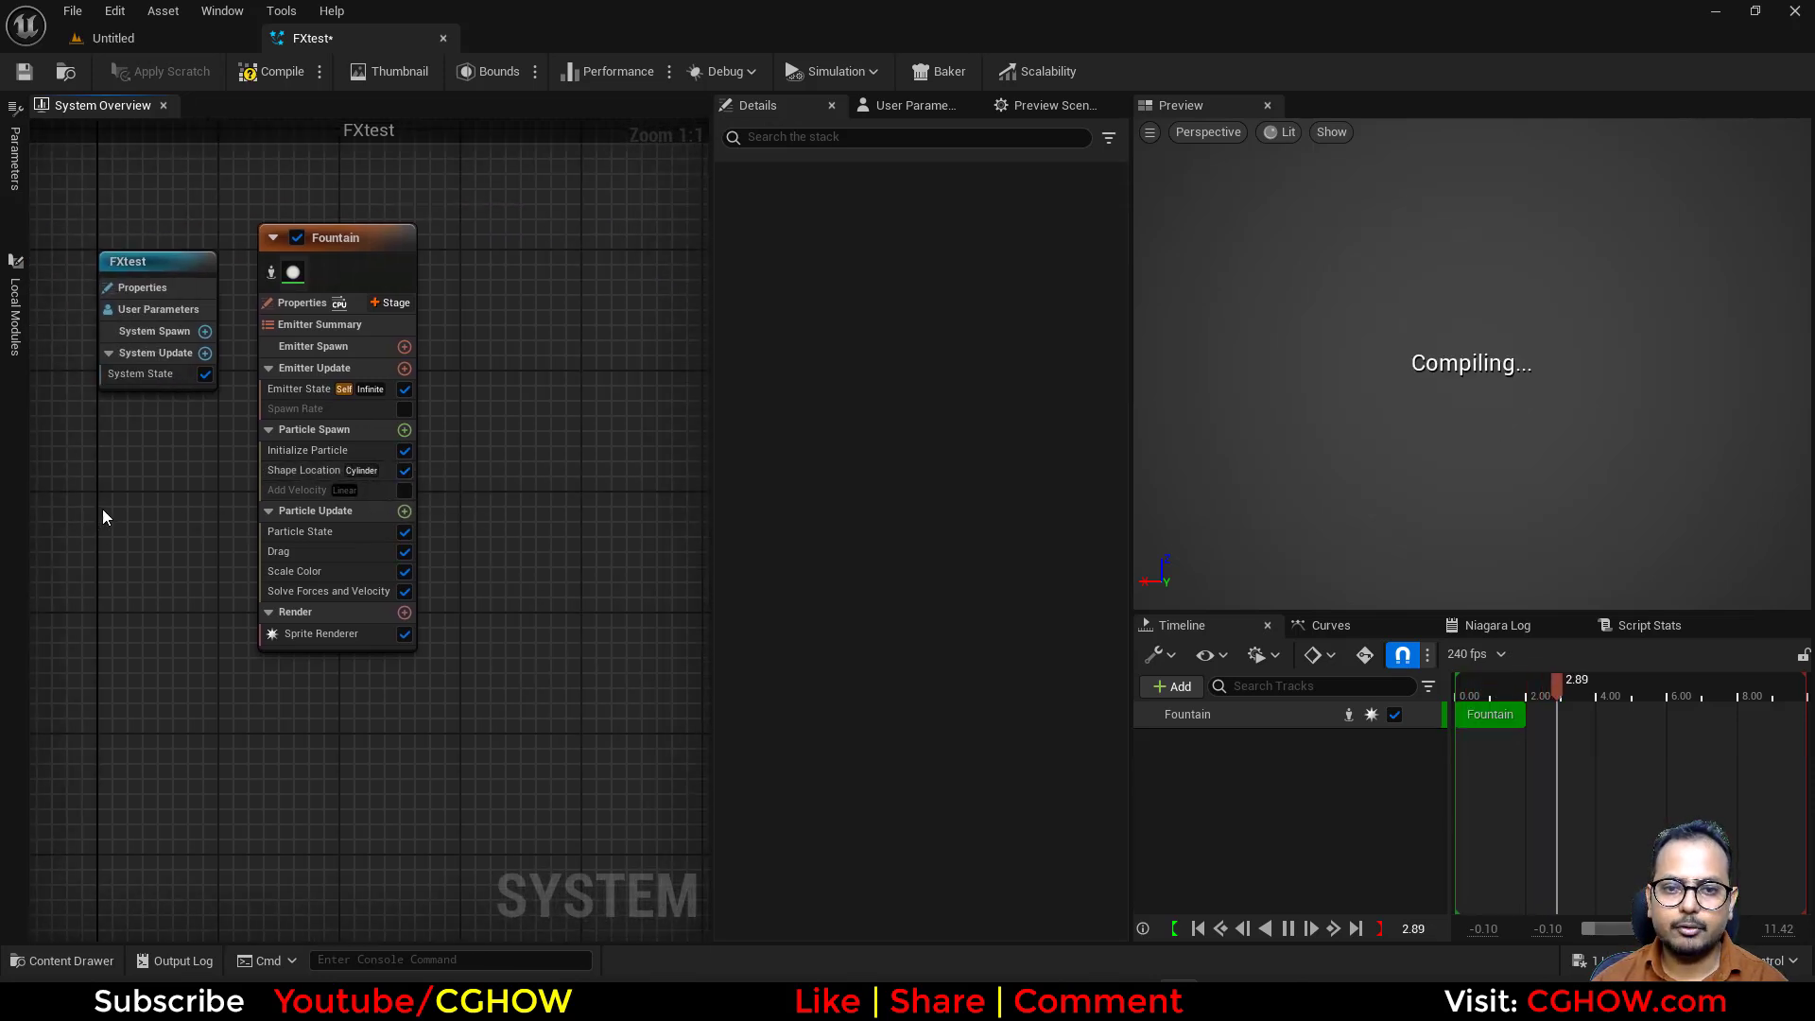
click(285, 469)
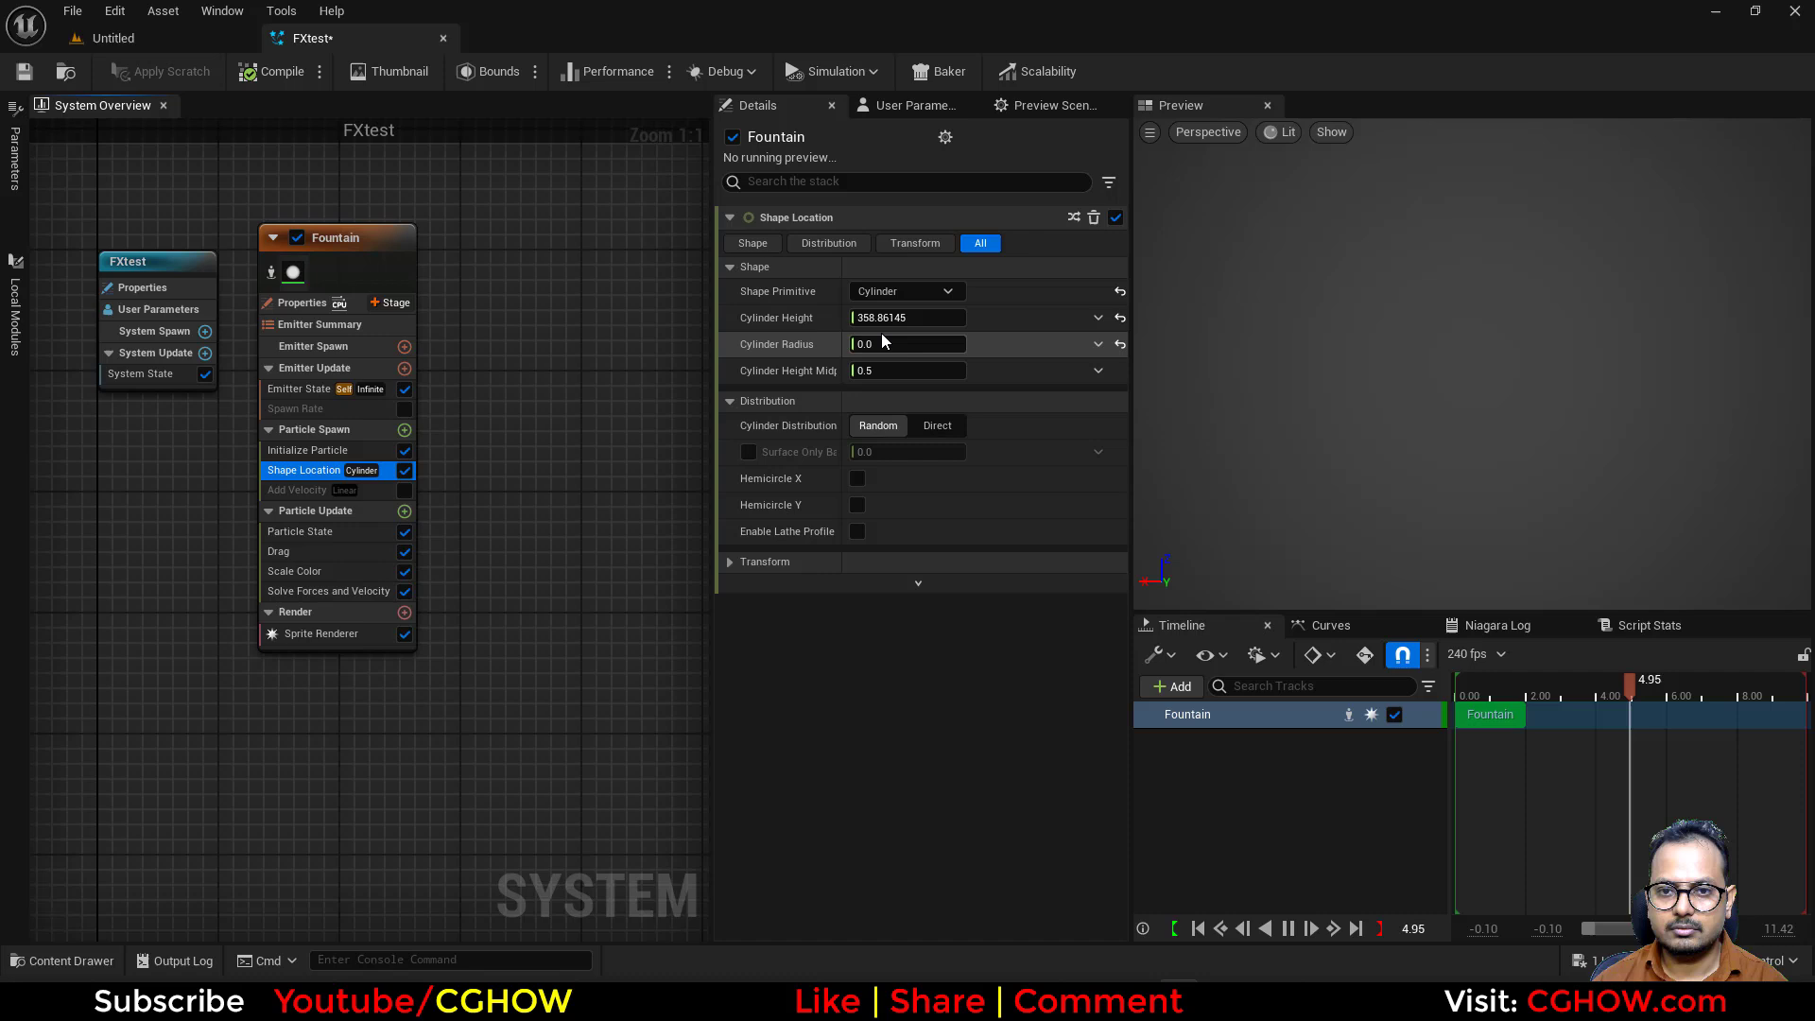
click(405, 408)
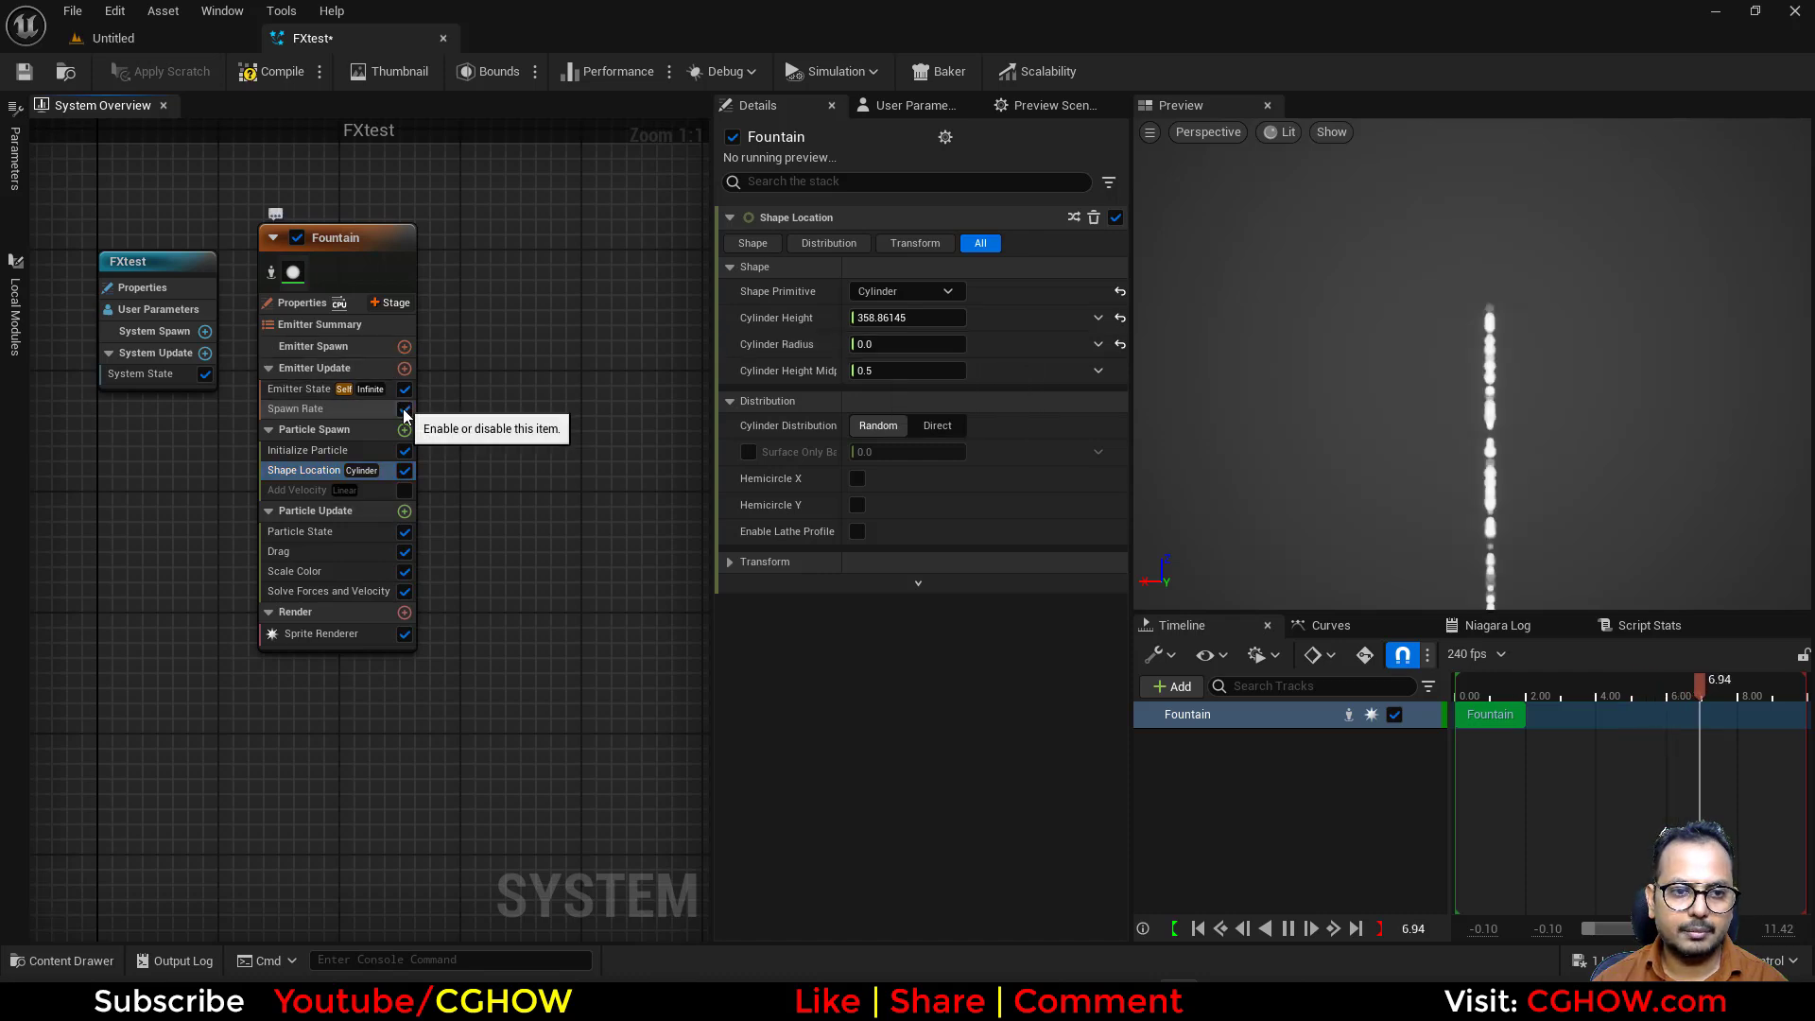
- Set Fountain's sprite size mode to Uniform and its mass mode to Unset (Mass of 1) in Initialize Particle
click(288, 451)
click(906, 584)
click(898, 627)
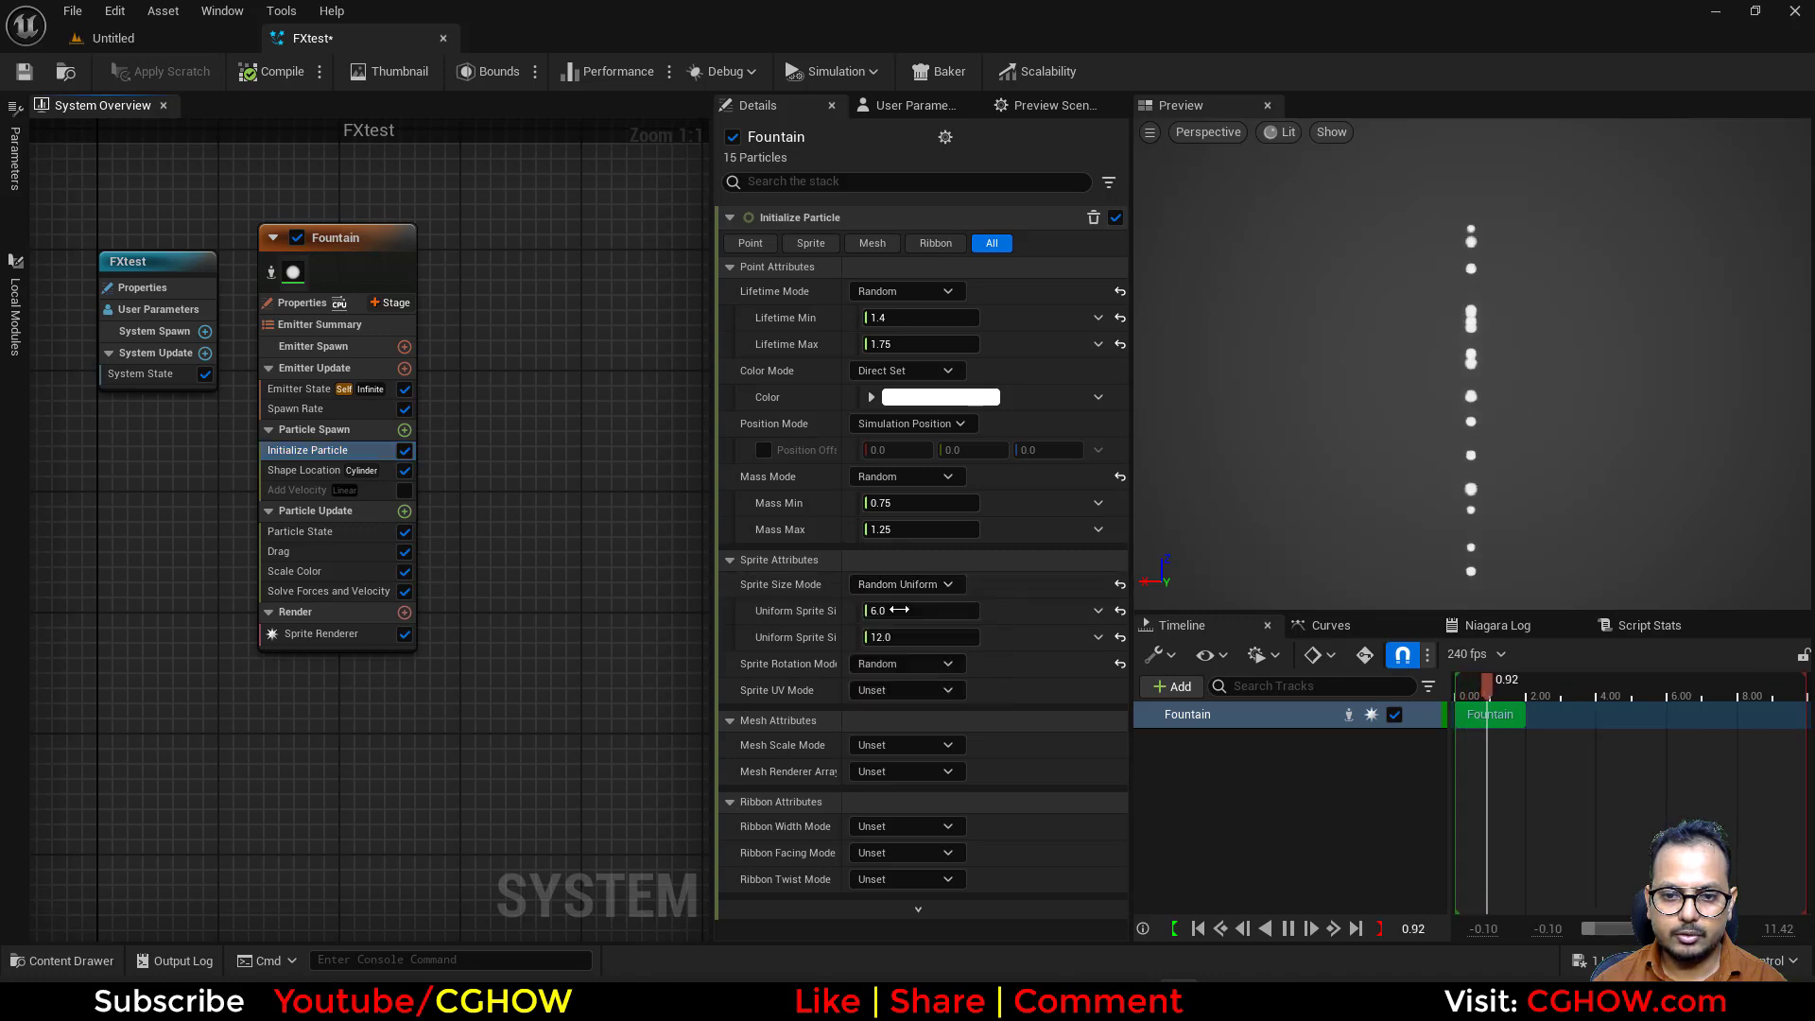
click(905, 477)
click(912, 524)
click(906, 477)
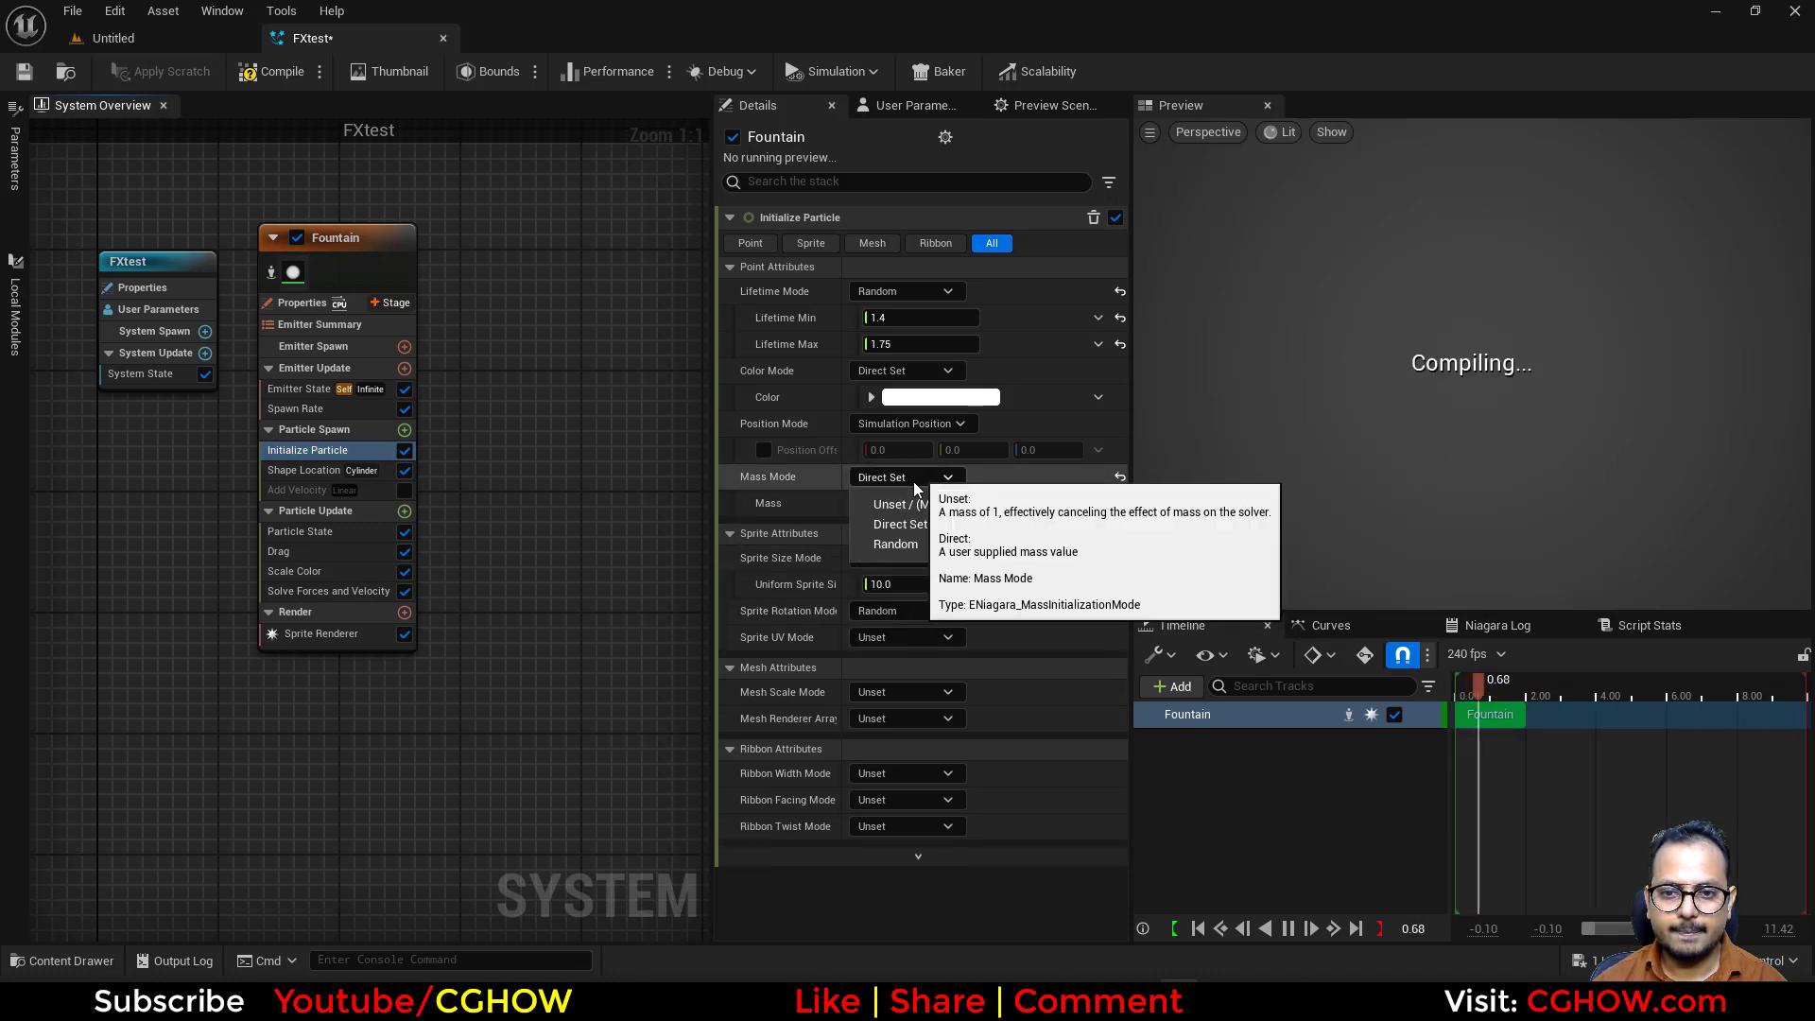
click(925, 504)
- Add a new scratch pad module to Fountain's Particle Spawn group
right_drag(576, 567, 567, 527)
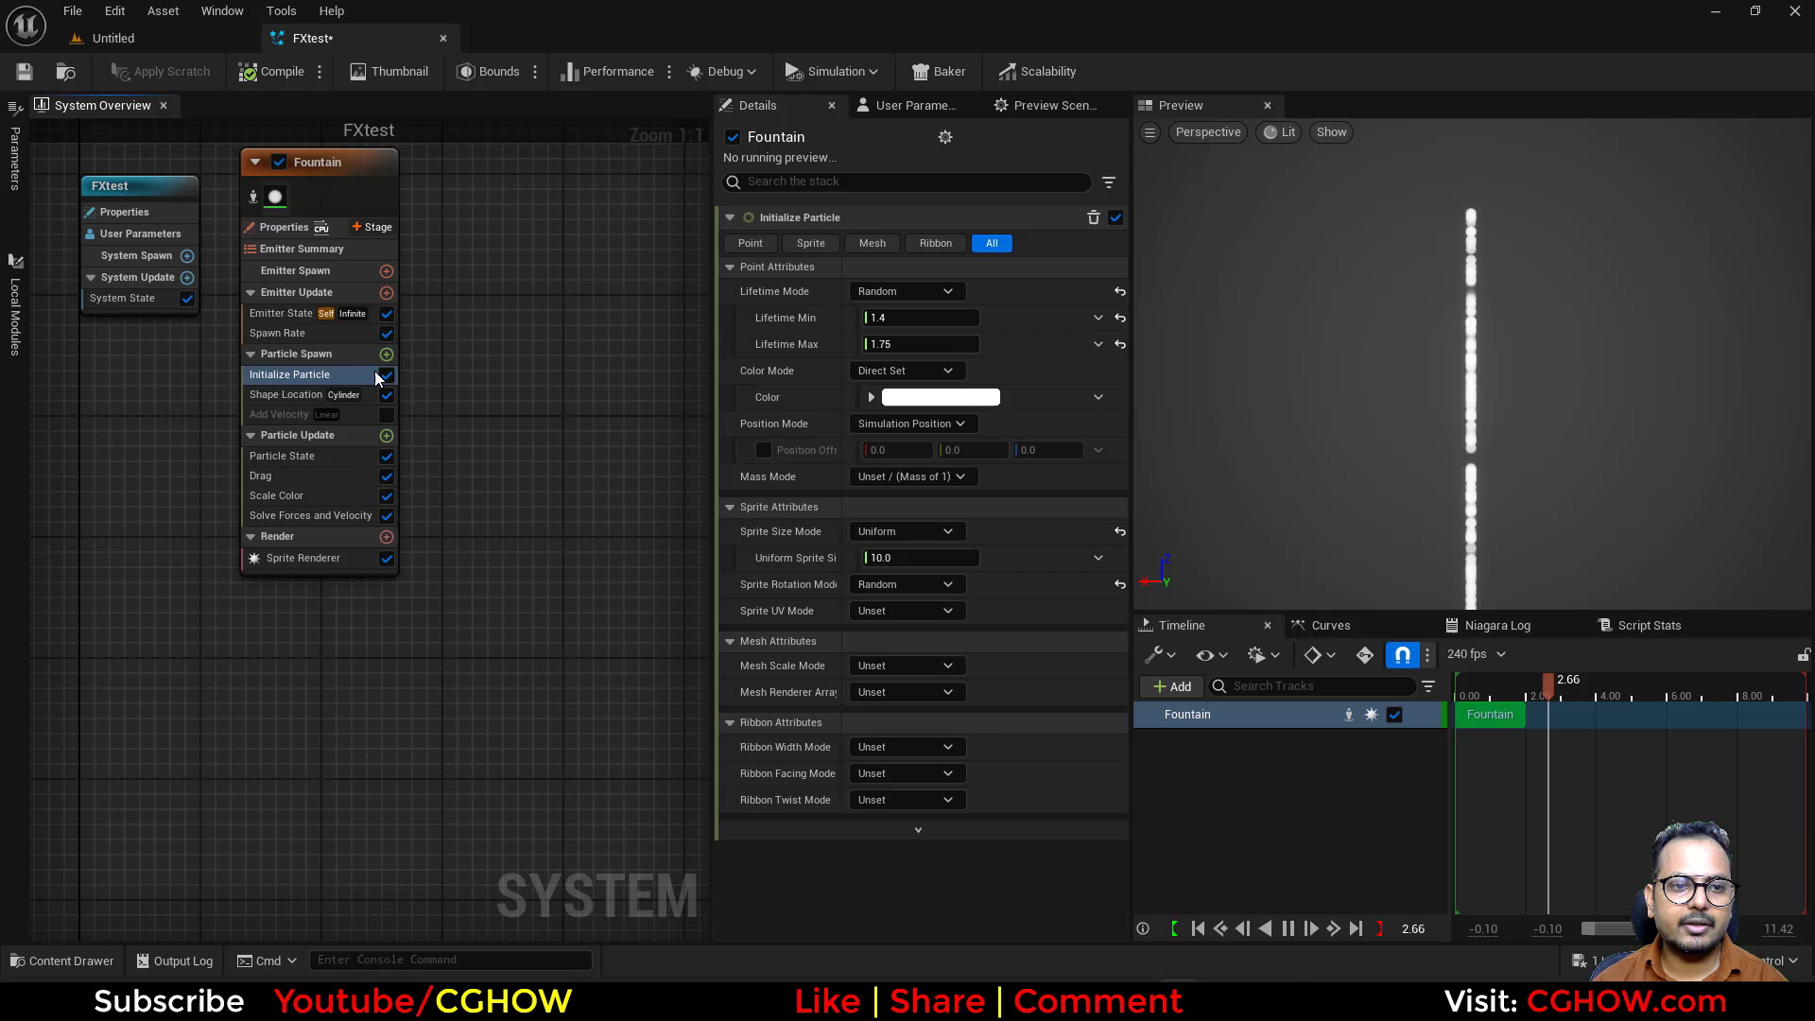
right_drag(400, 412, 594, 434)
click(591, 411)
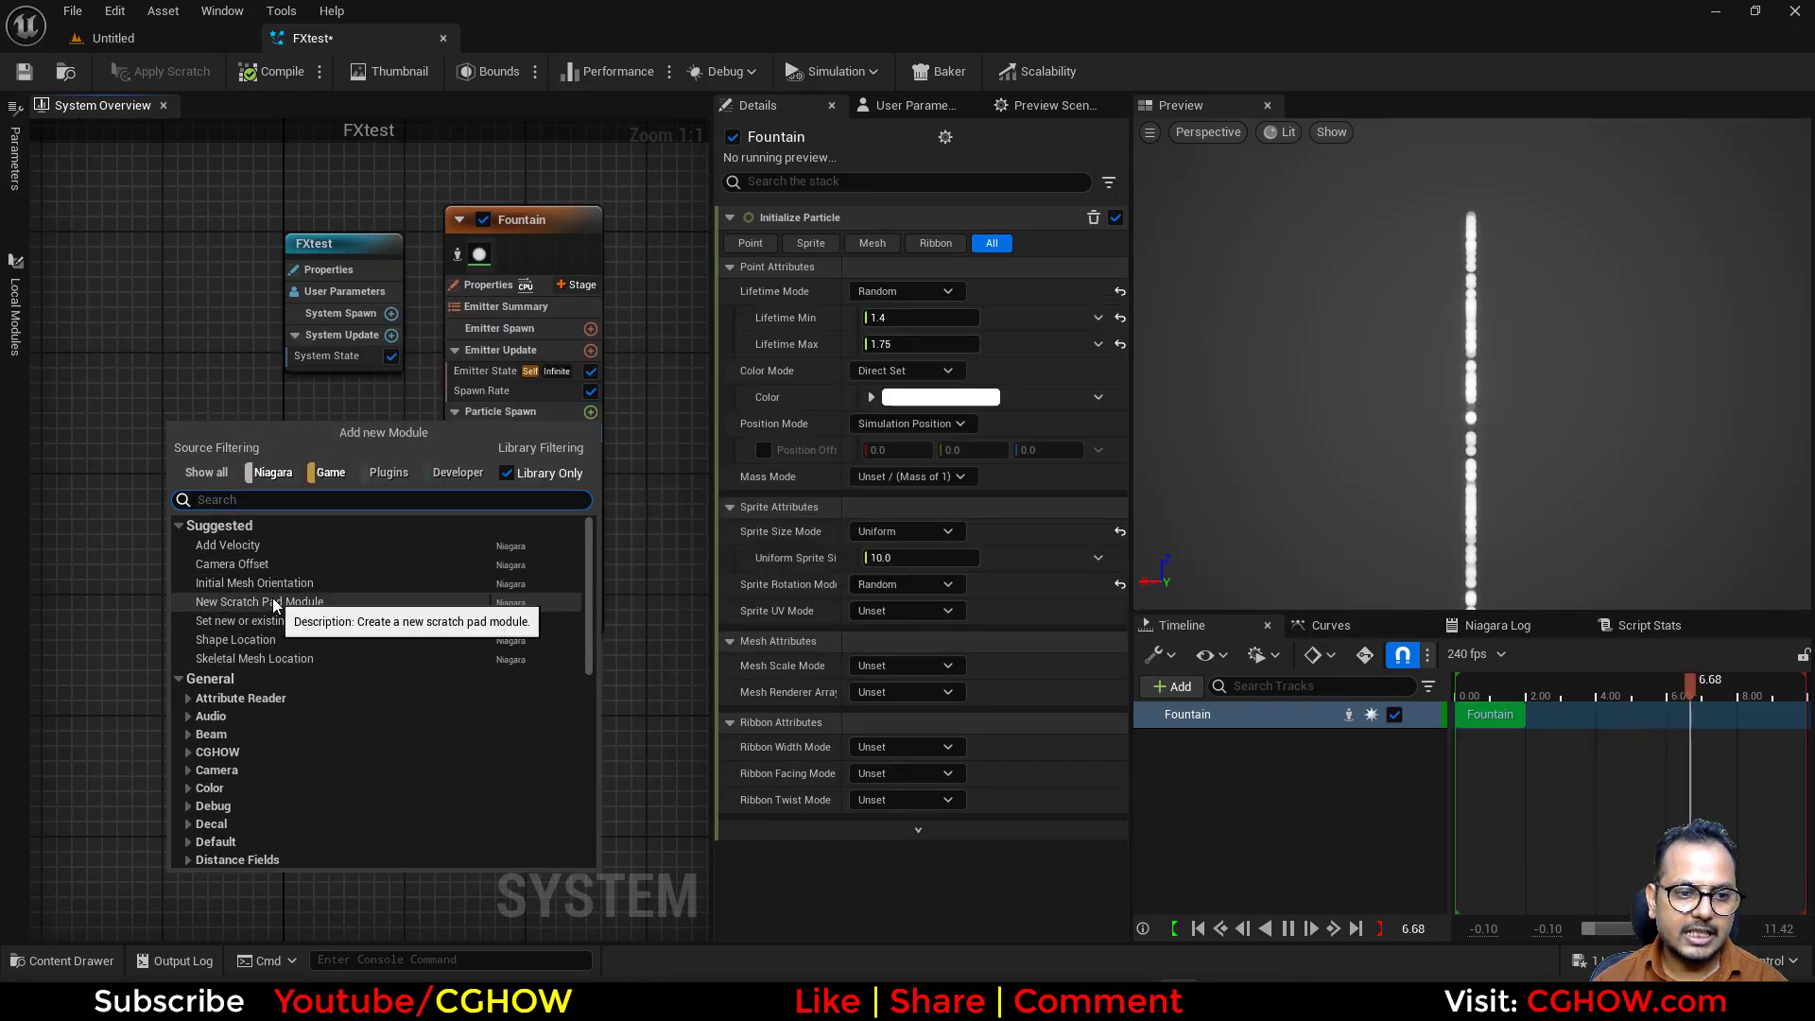
click(370, 600)
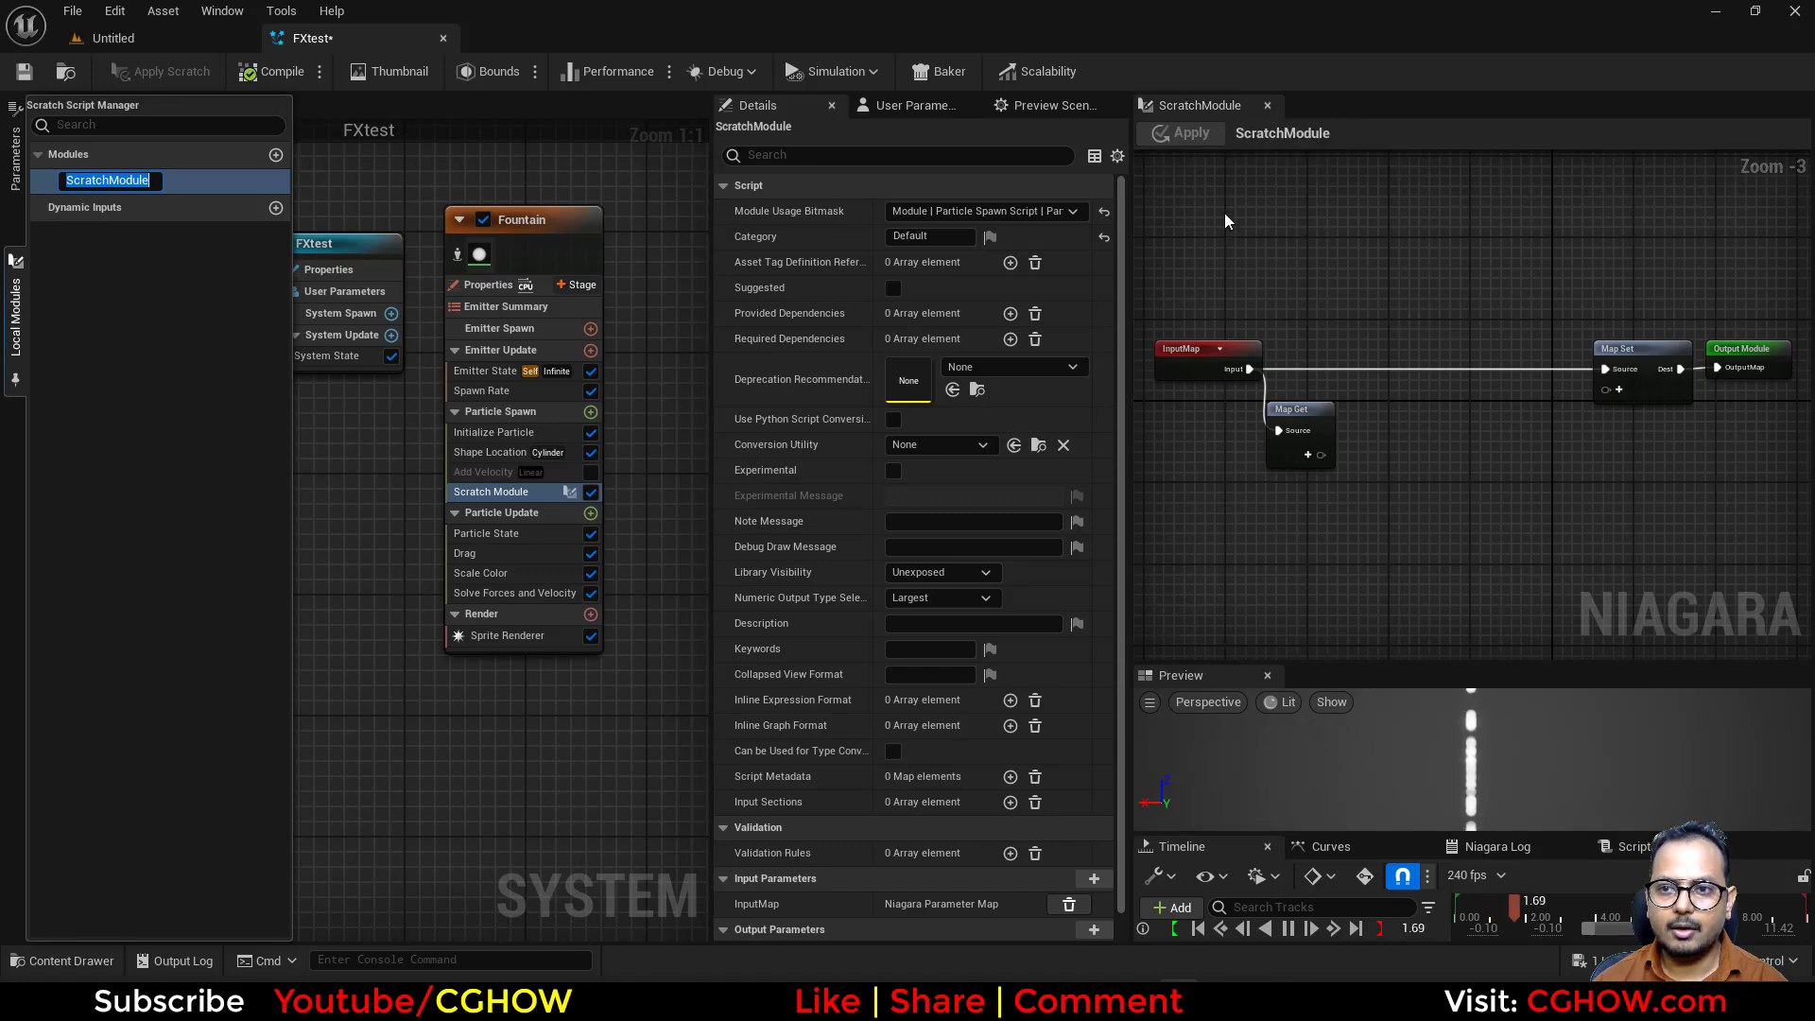
- Add the Particles Position parameter to the scratch module's Map Get node
right_drag(1302, 531, 1300, 468)
scroll(1300, 468, up, 3)
click(1308, 357)
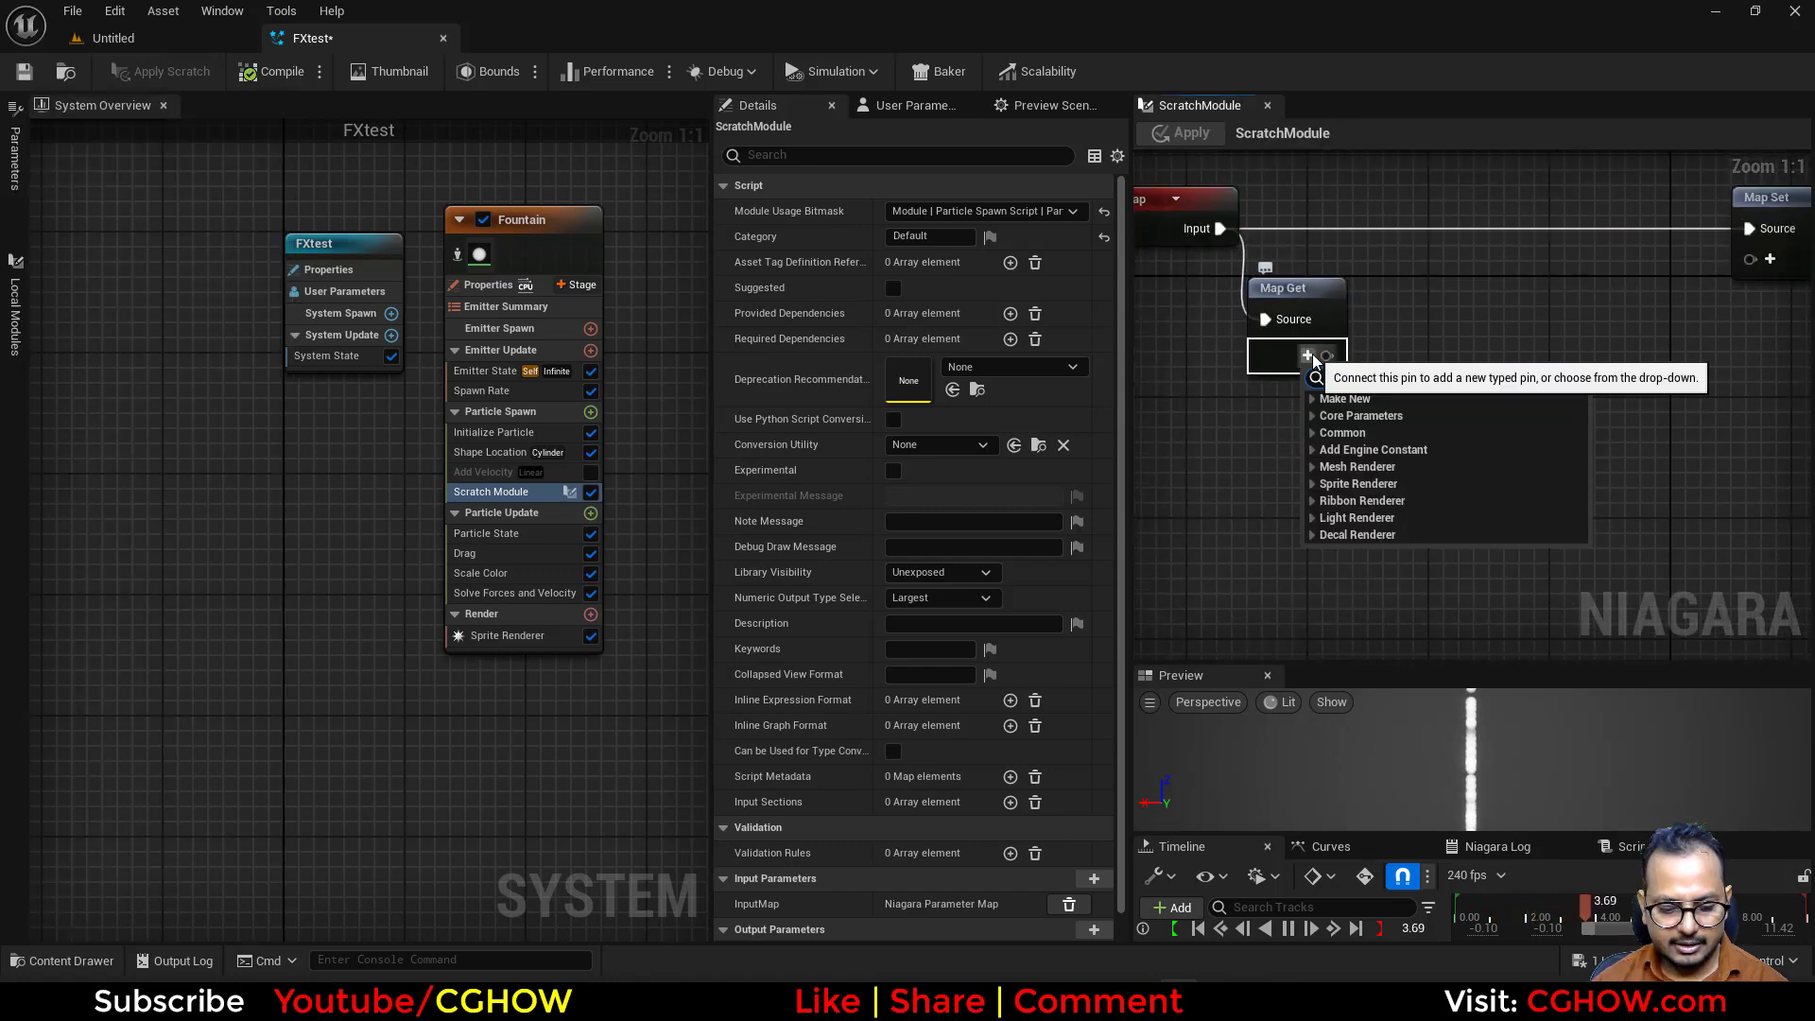
text(pos)
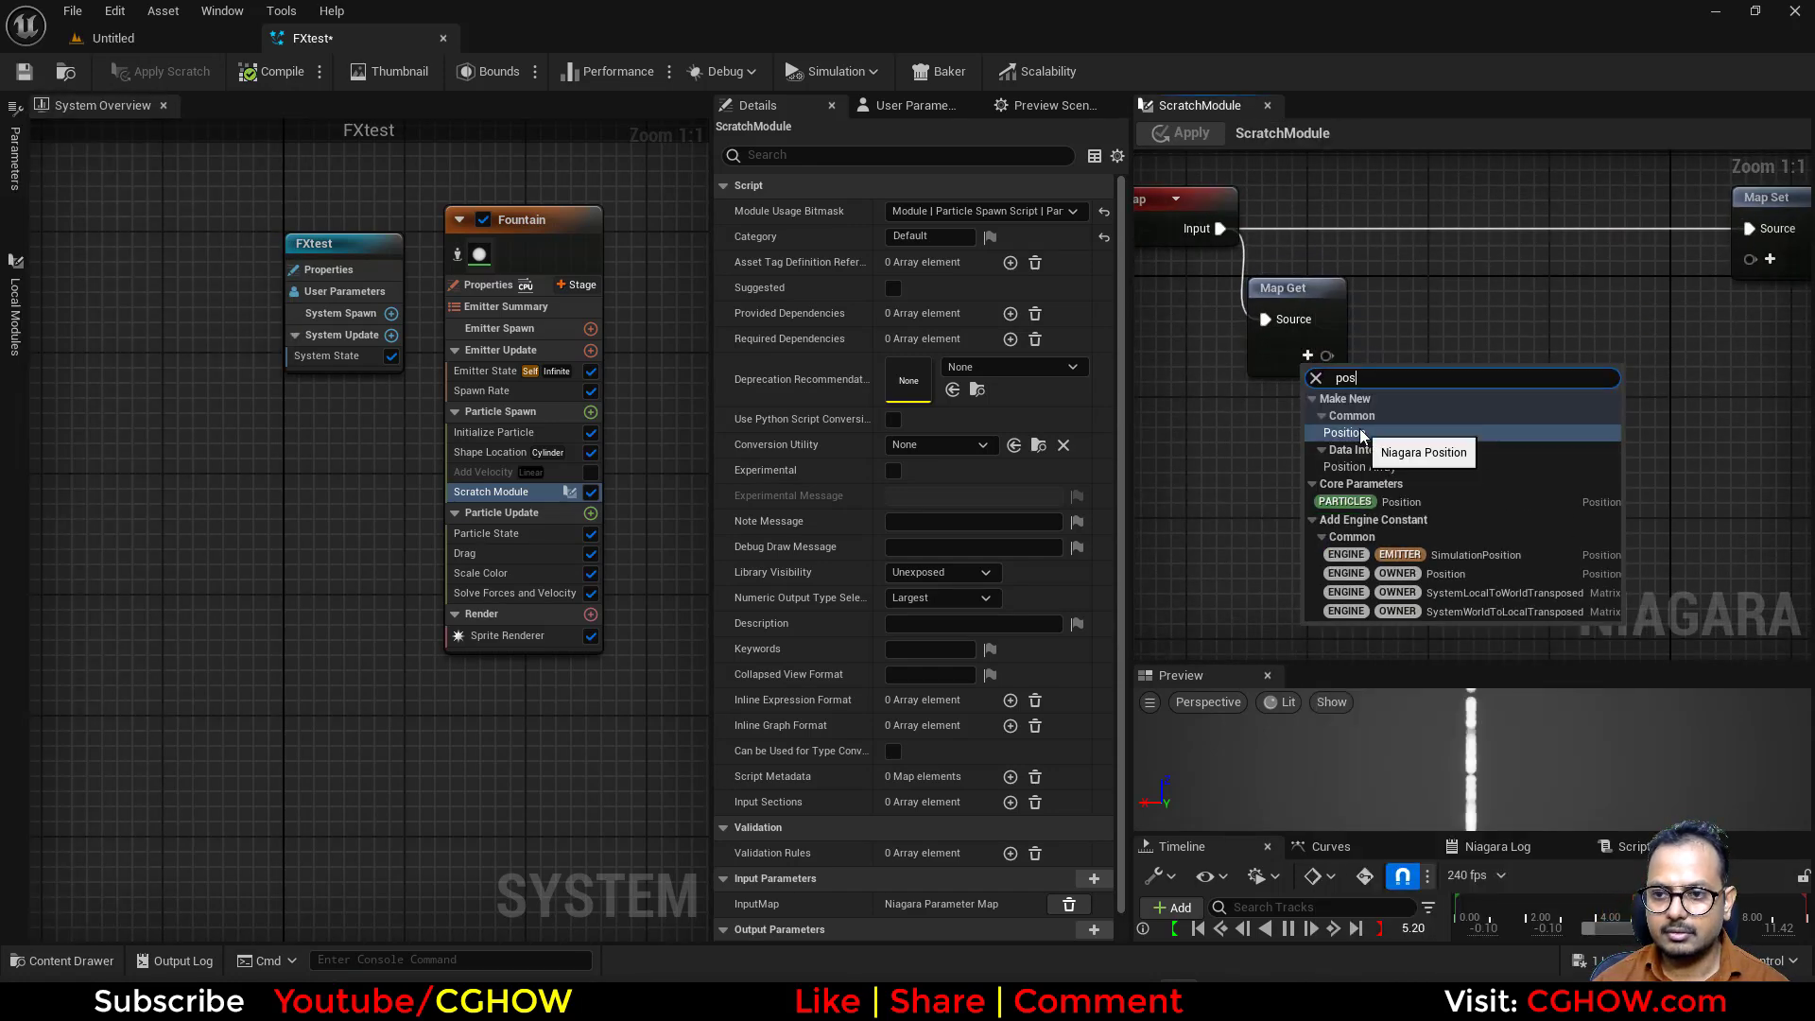
click(1390, 504)
- Feed the particle position into a Floor node and add a Divide node after it
right_drag(1523, 409, 1290, 439)
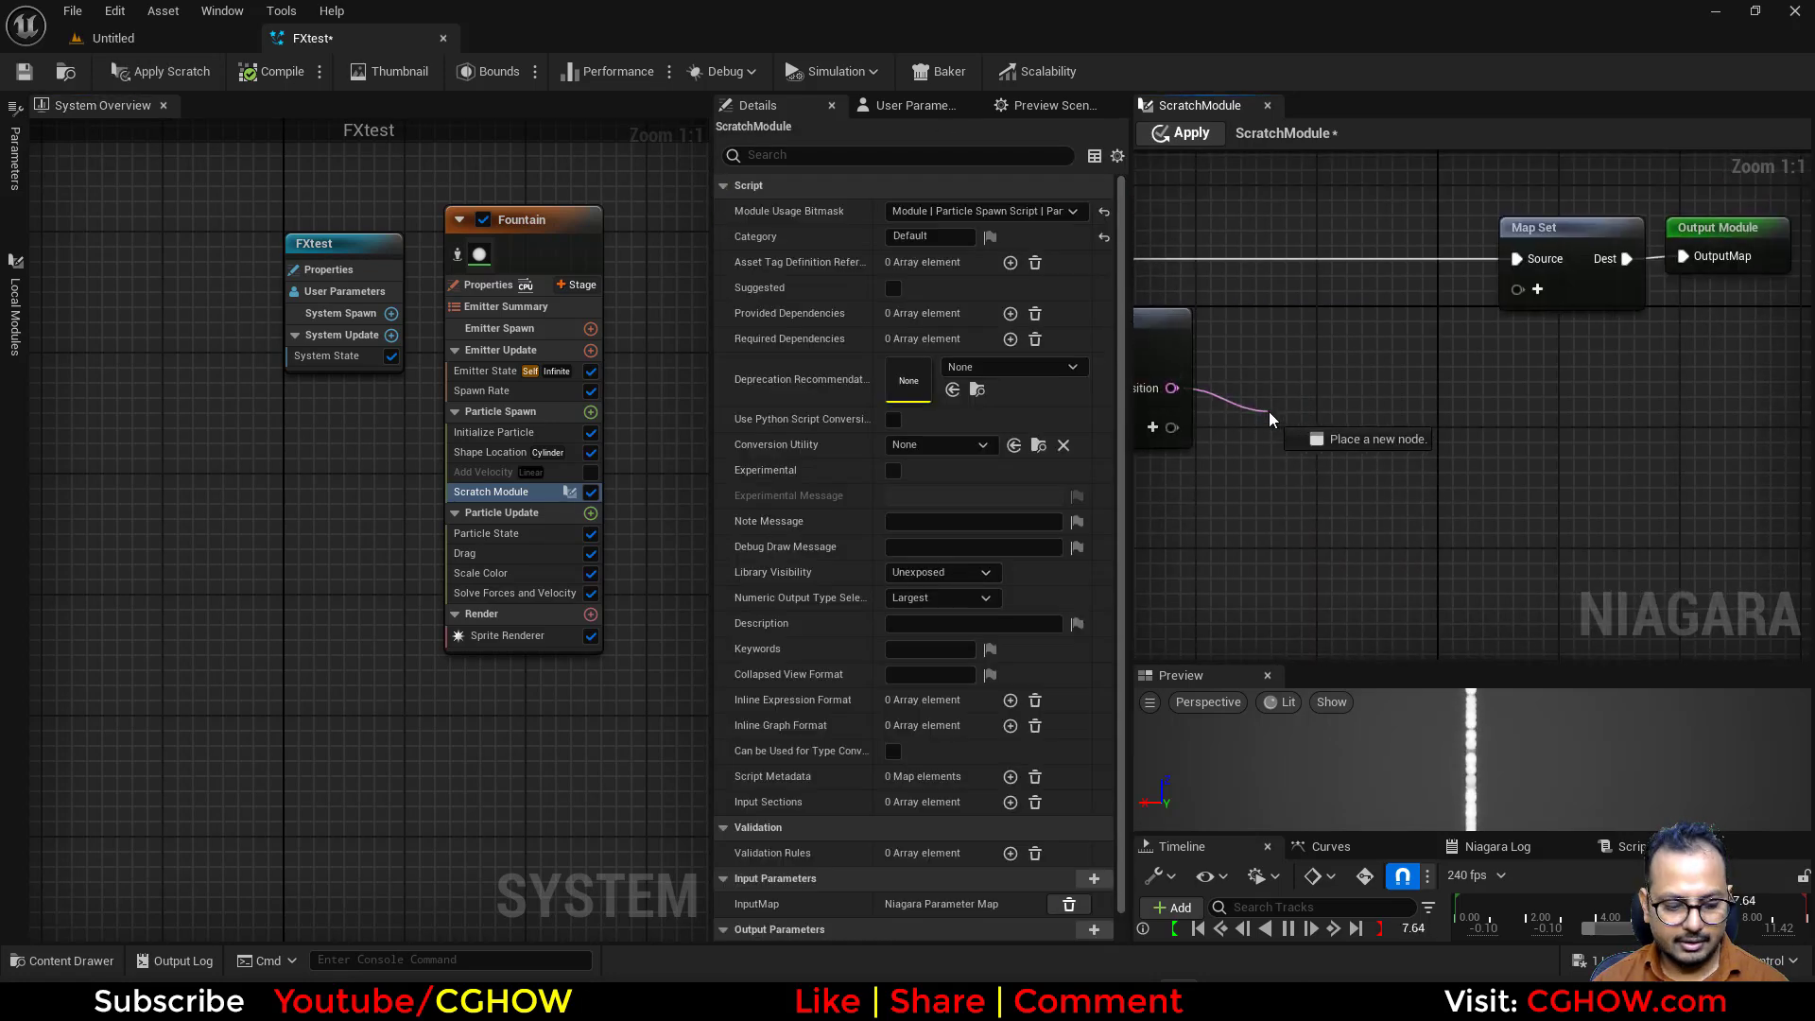
drag(1270, 416, 1269, 416)
text(floor)
key(Return)
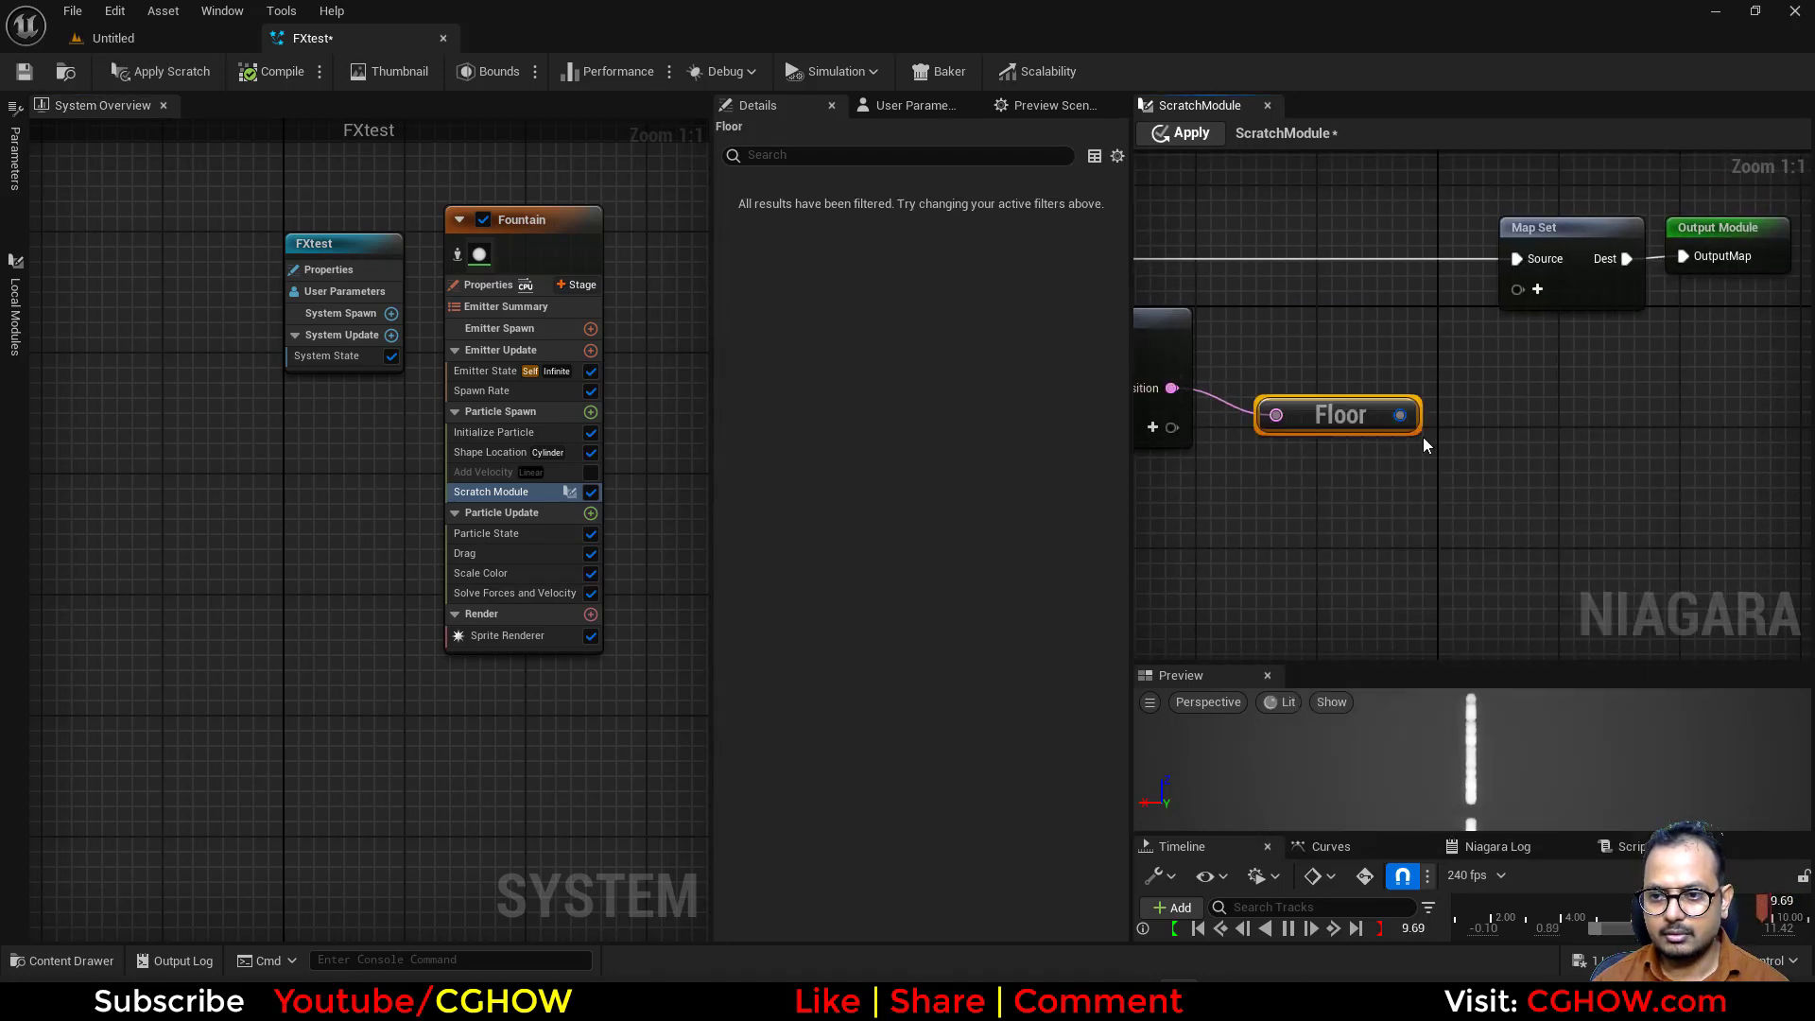
right_drag(1424, 441, 1471, 440)
key(d)
click(1500, 395)
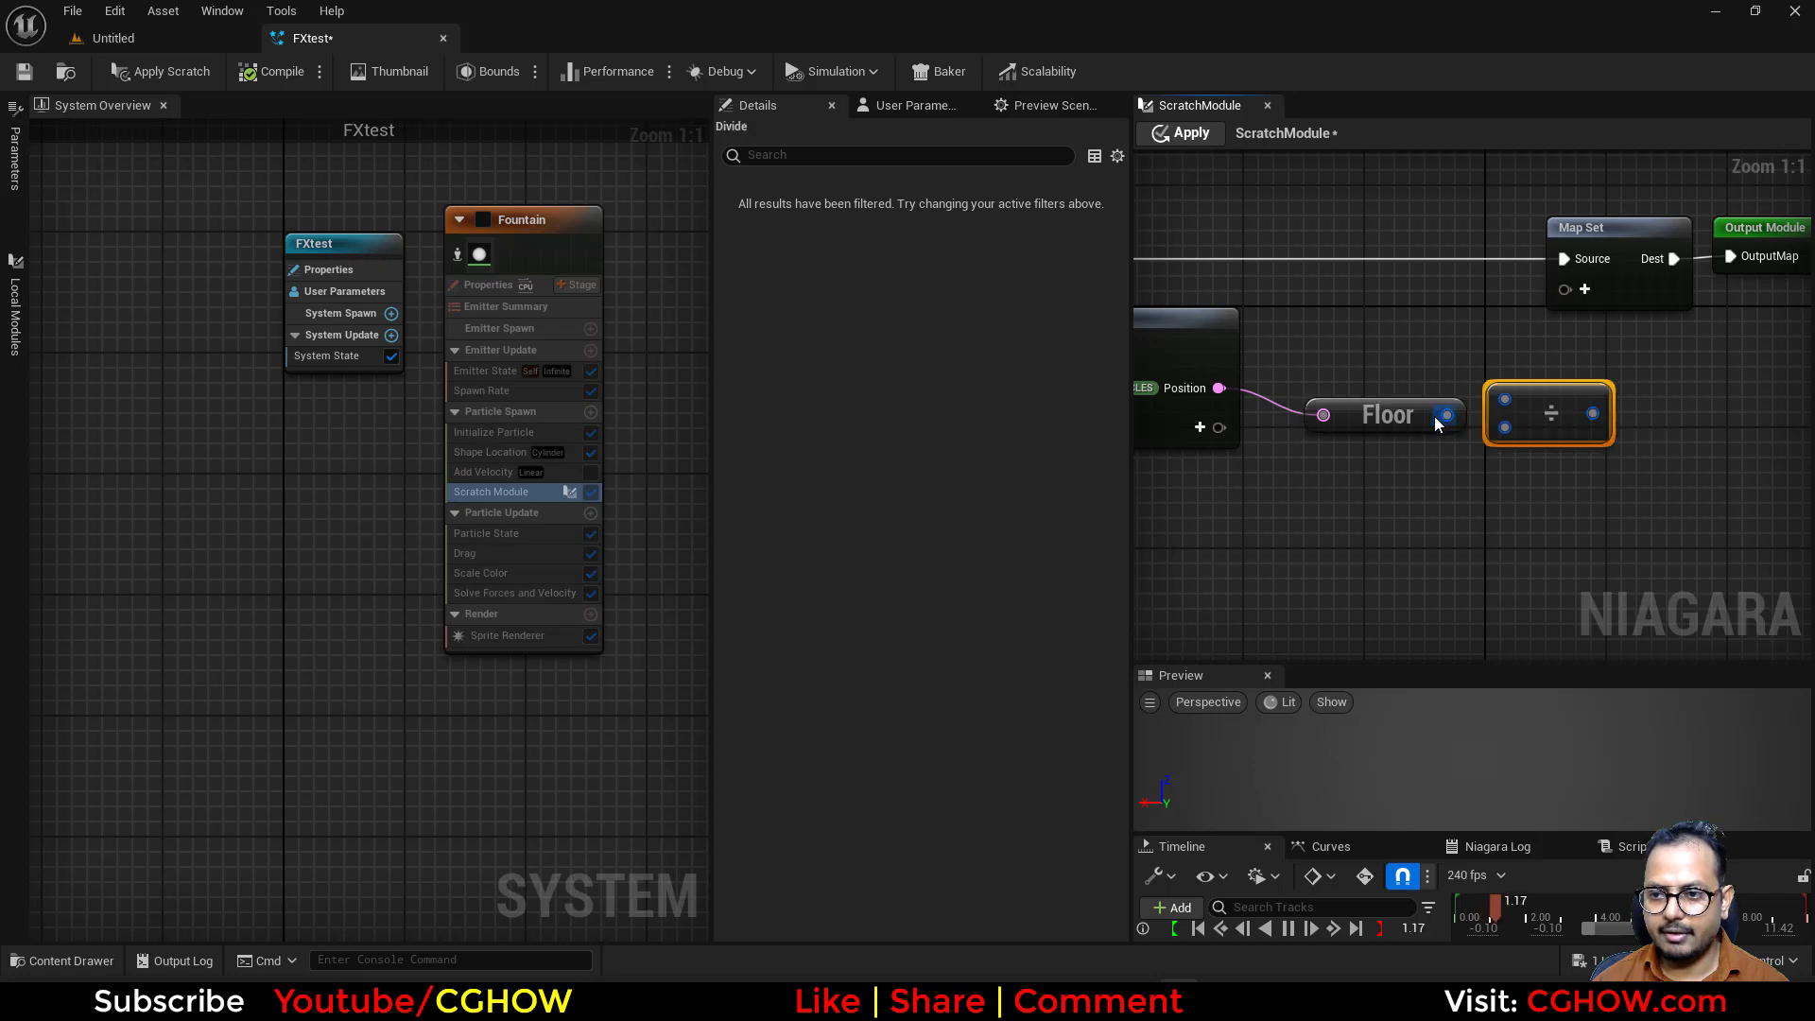
- Convert the Divide node's B pin to float and expose it as a module input on the Map Get node
right_click(1508, 420)
mouse_move(1608, 481)
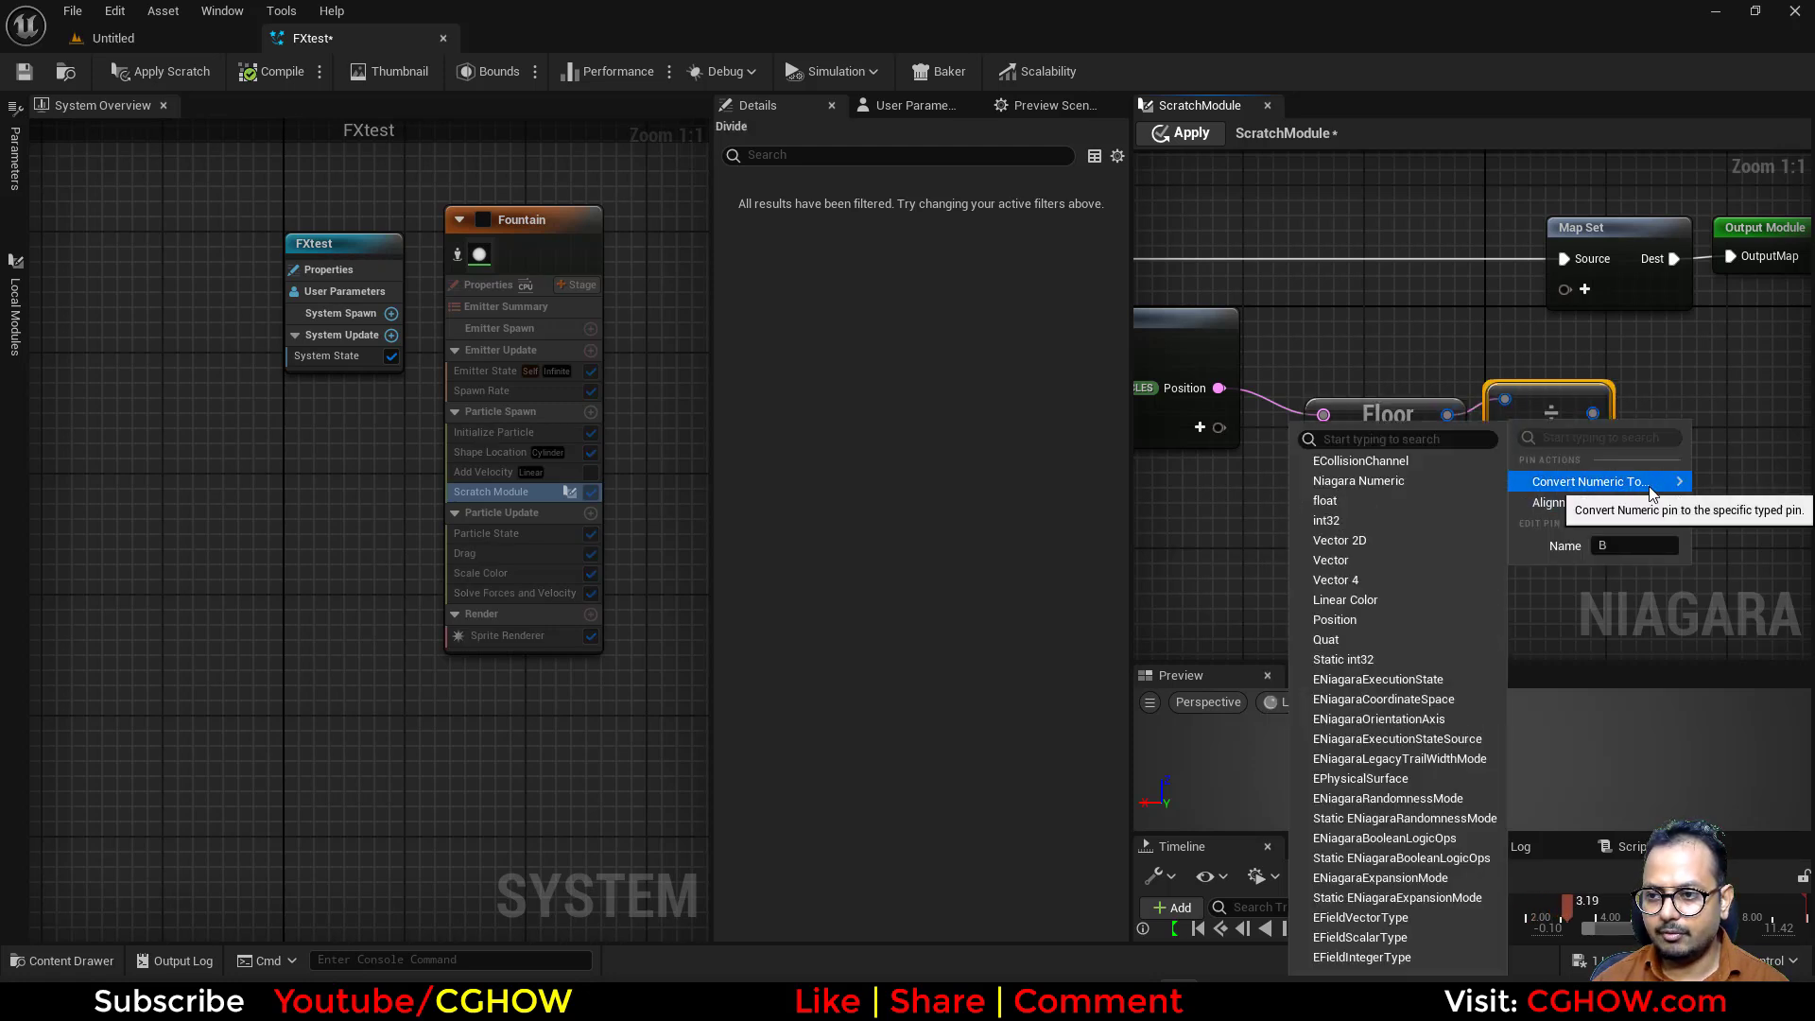
click(1352, 502)
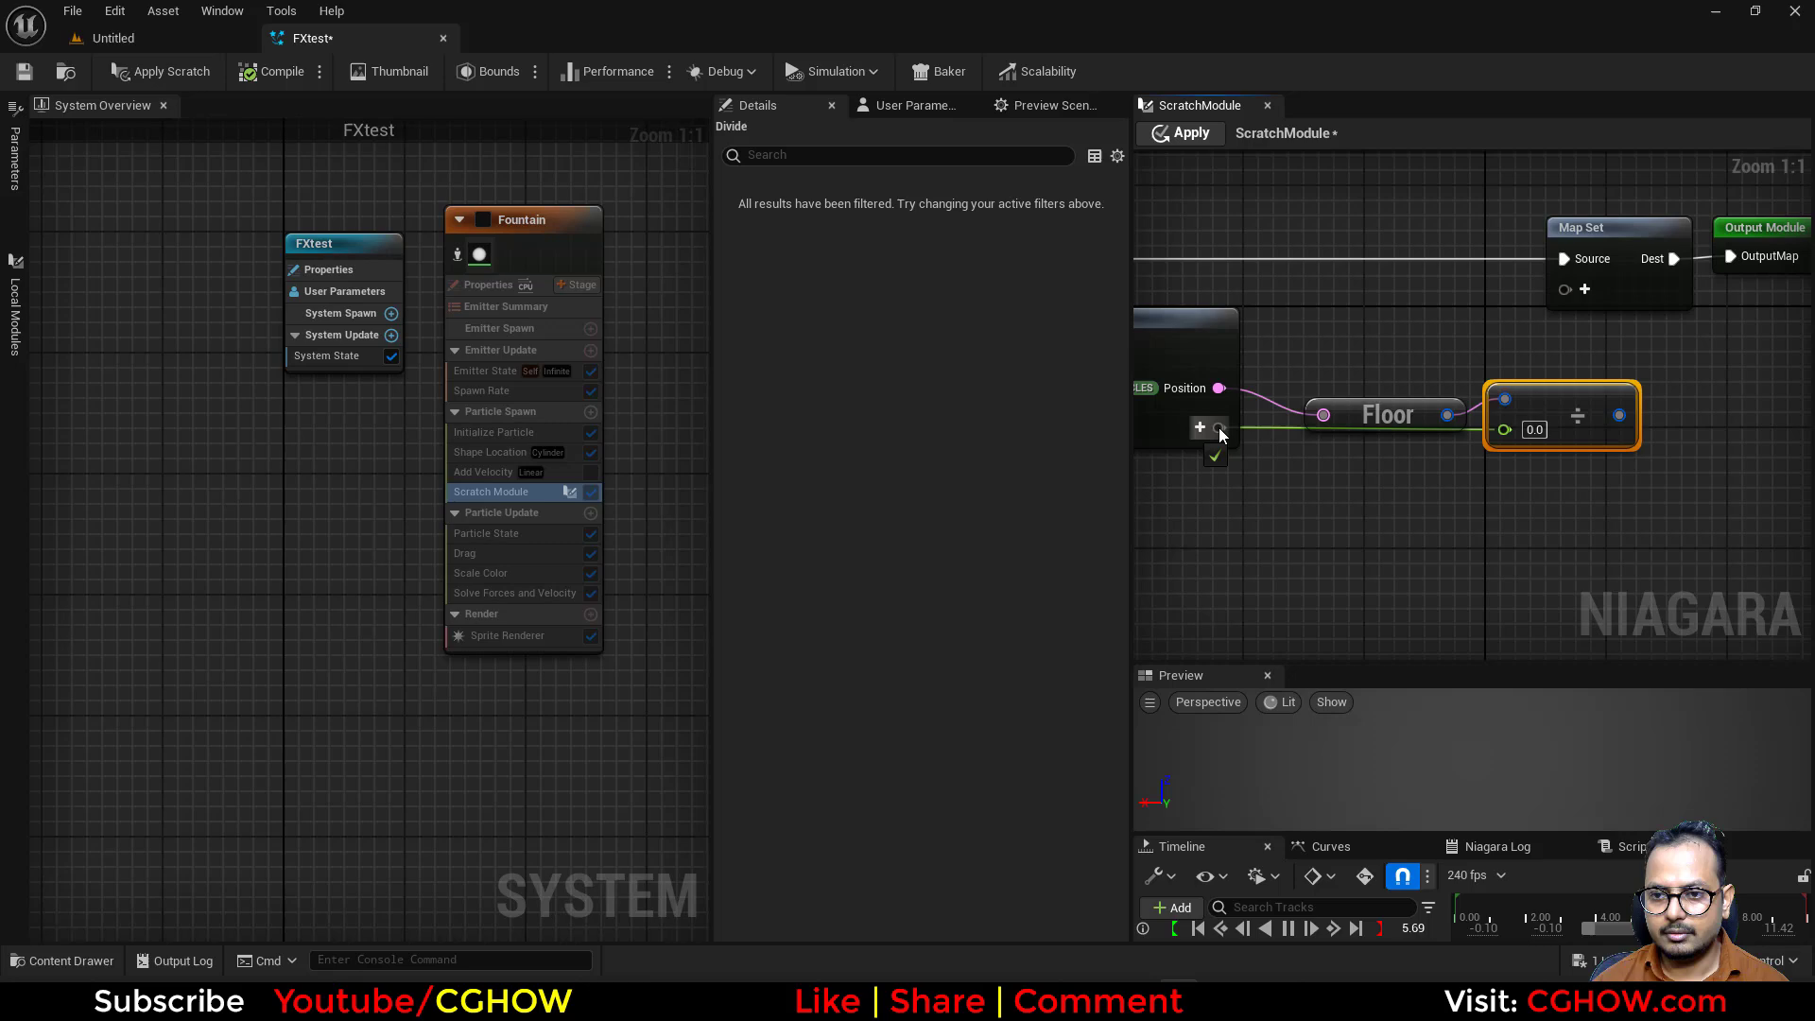
drag(1550, 383, 1608, 453)
- Add Particles Position to the Map Set node and connect the Divide result to it
click(1585, 289)
text(po)
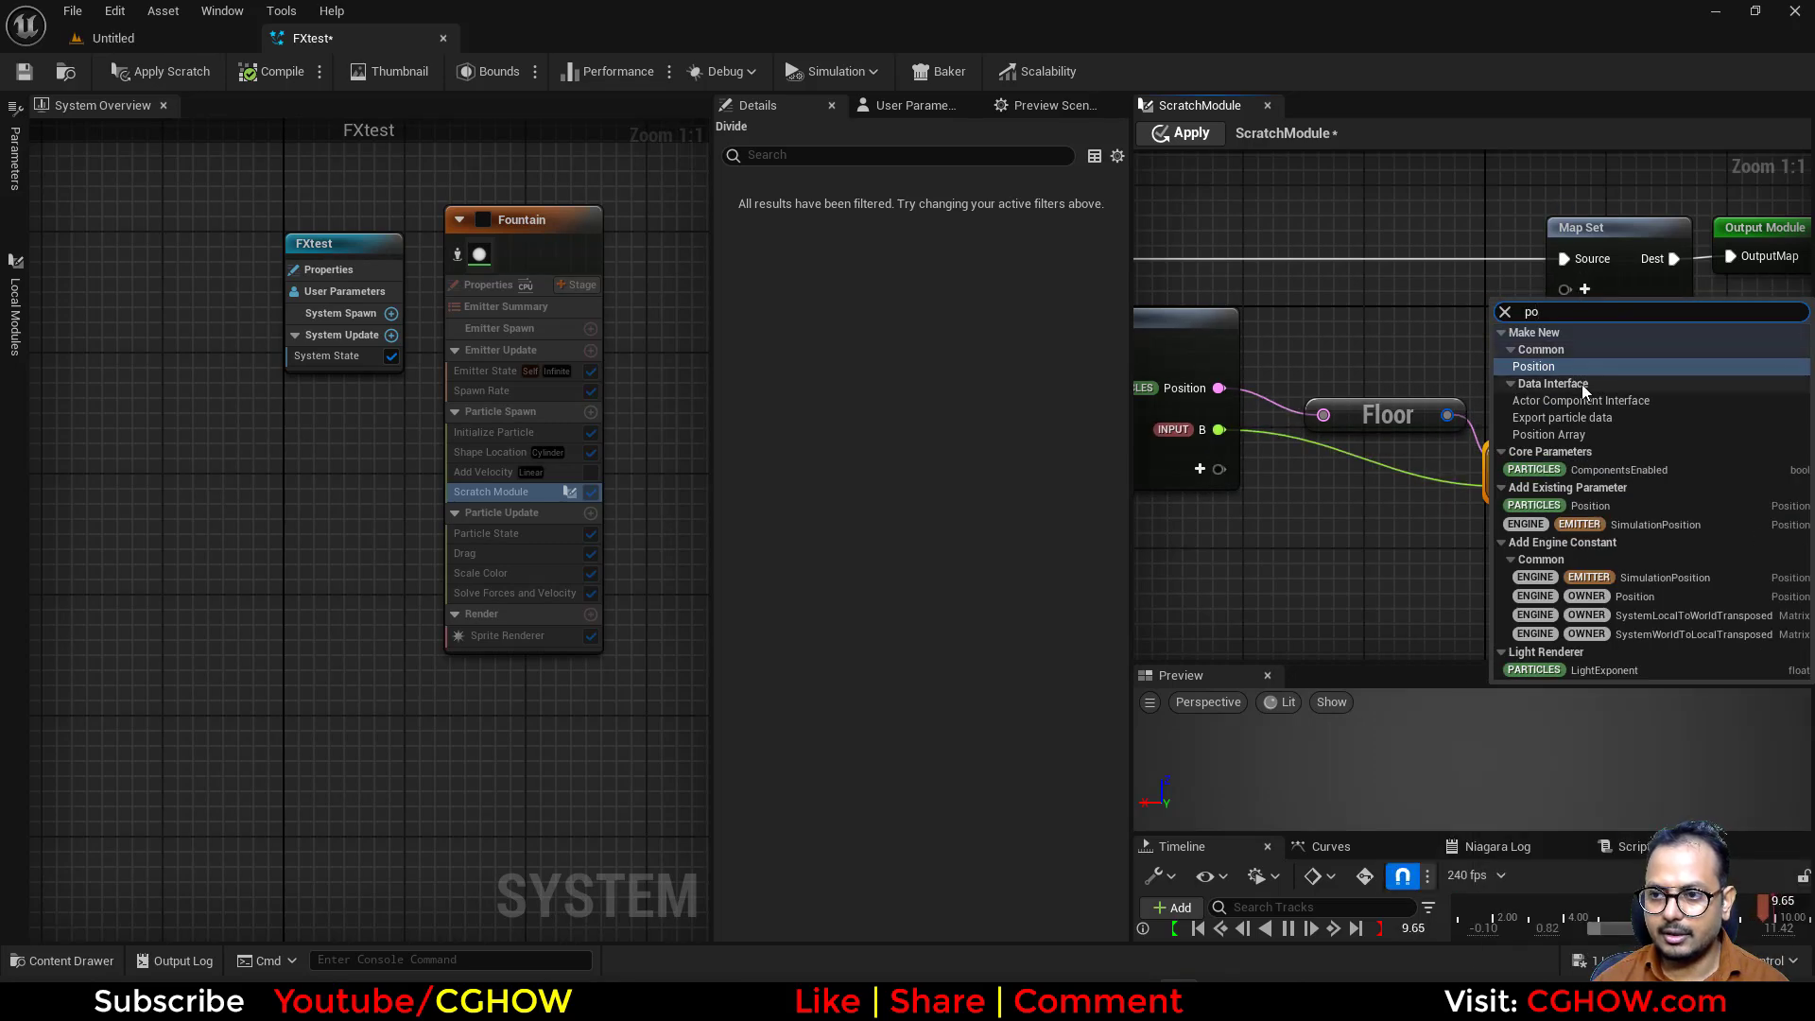
click(1602, 506)
drag(1568, 299, 1568, 300)
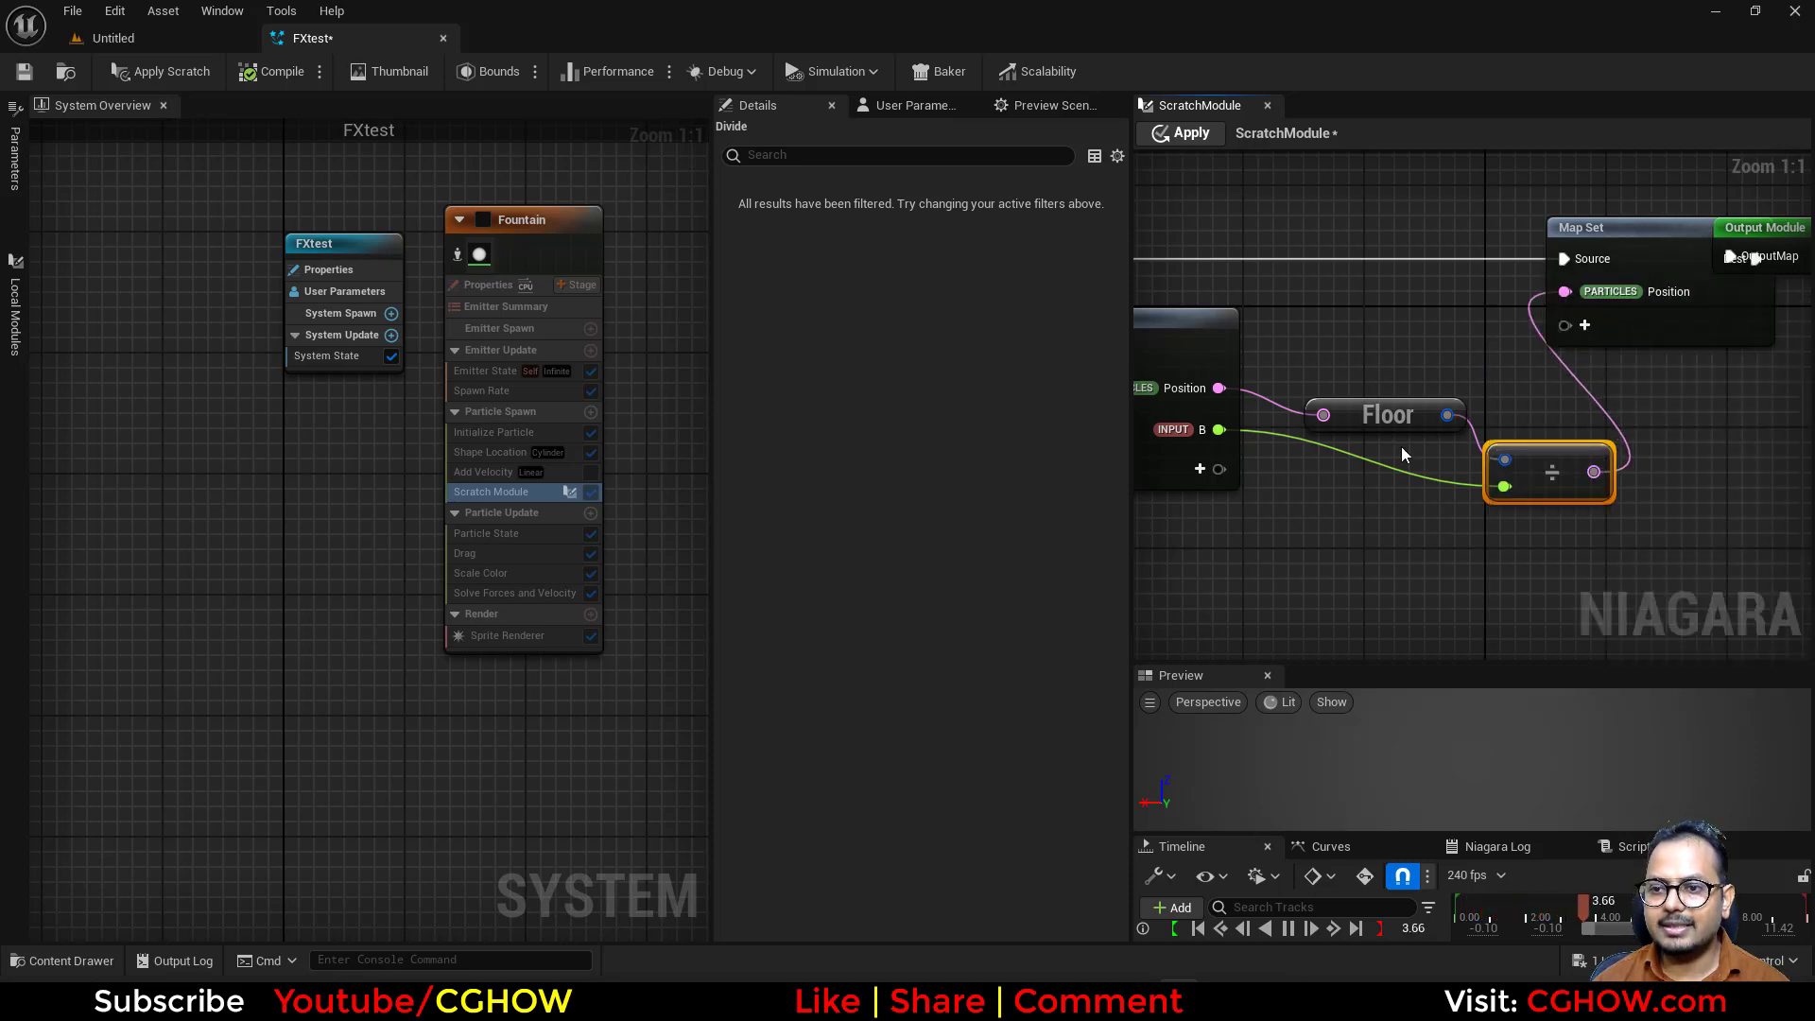
- Create a new material in the emit_from_points folder and open it for editing
scroll(1380, 398, down, 1)
click(115, 38)
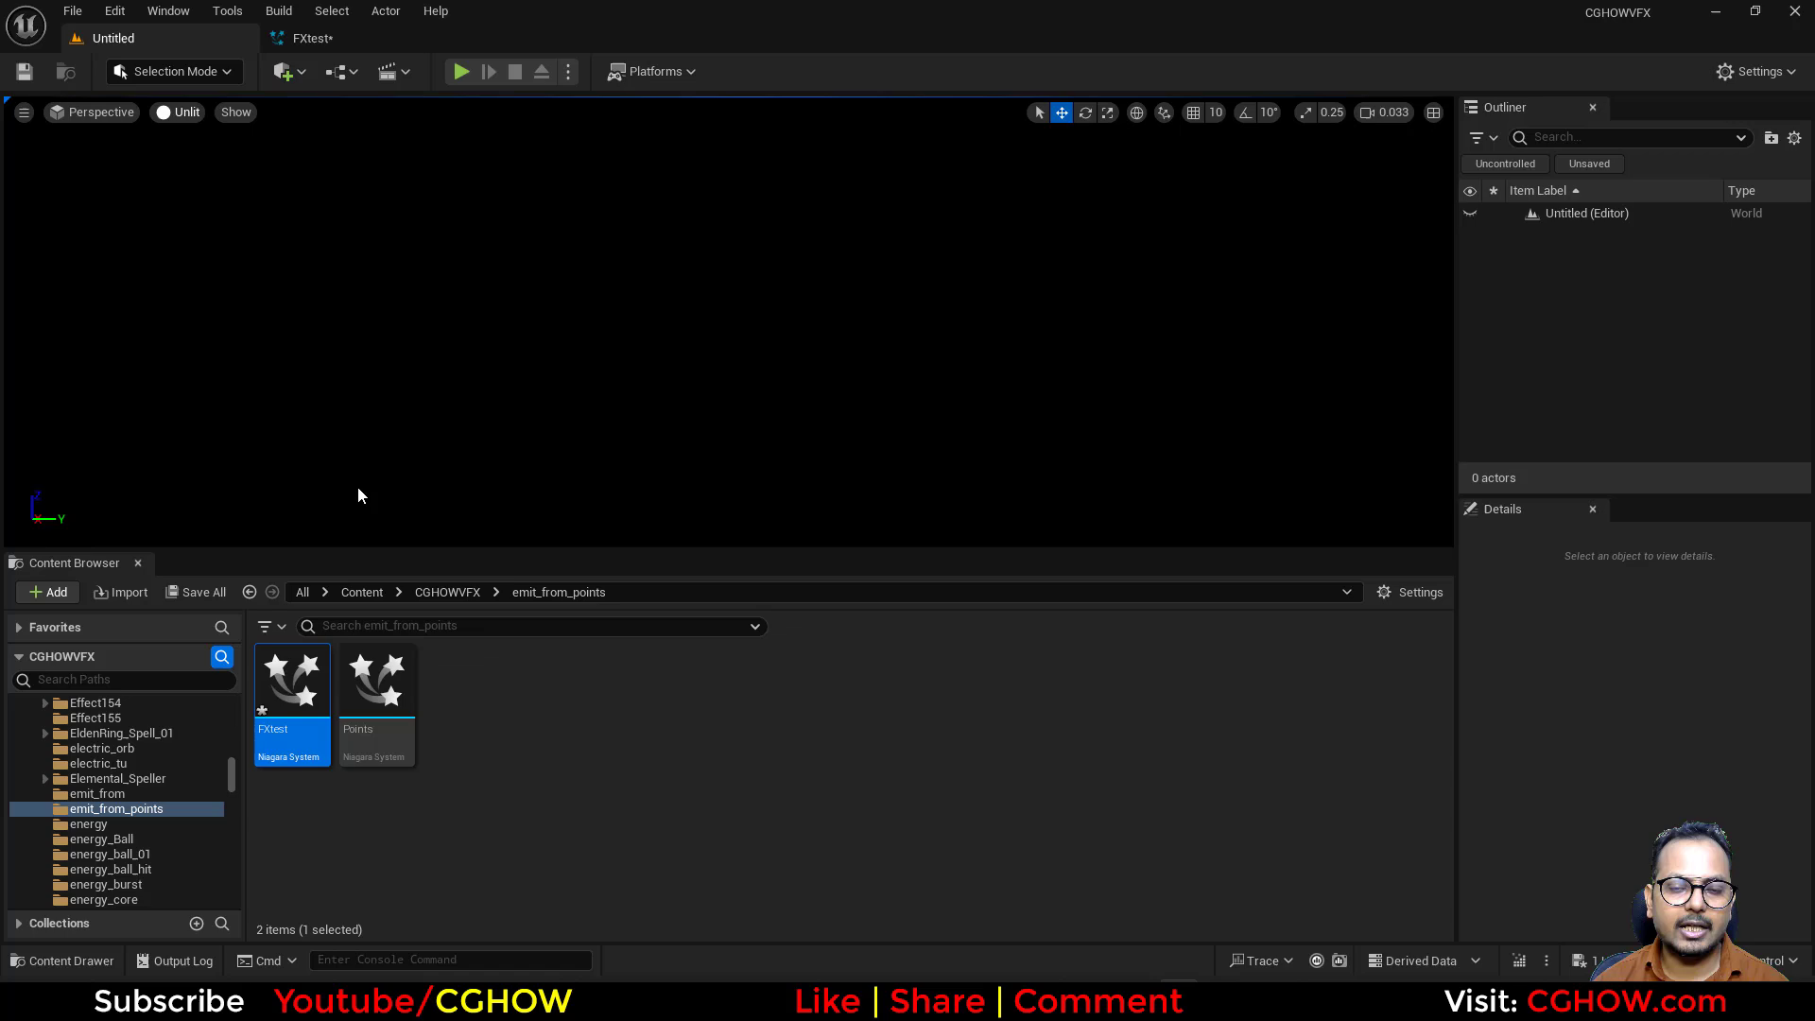
right_click(674, 738)
click(776, 289)
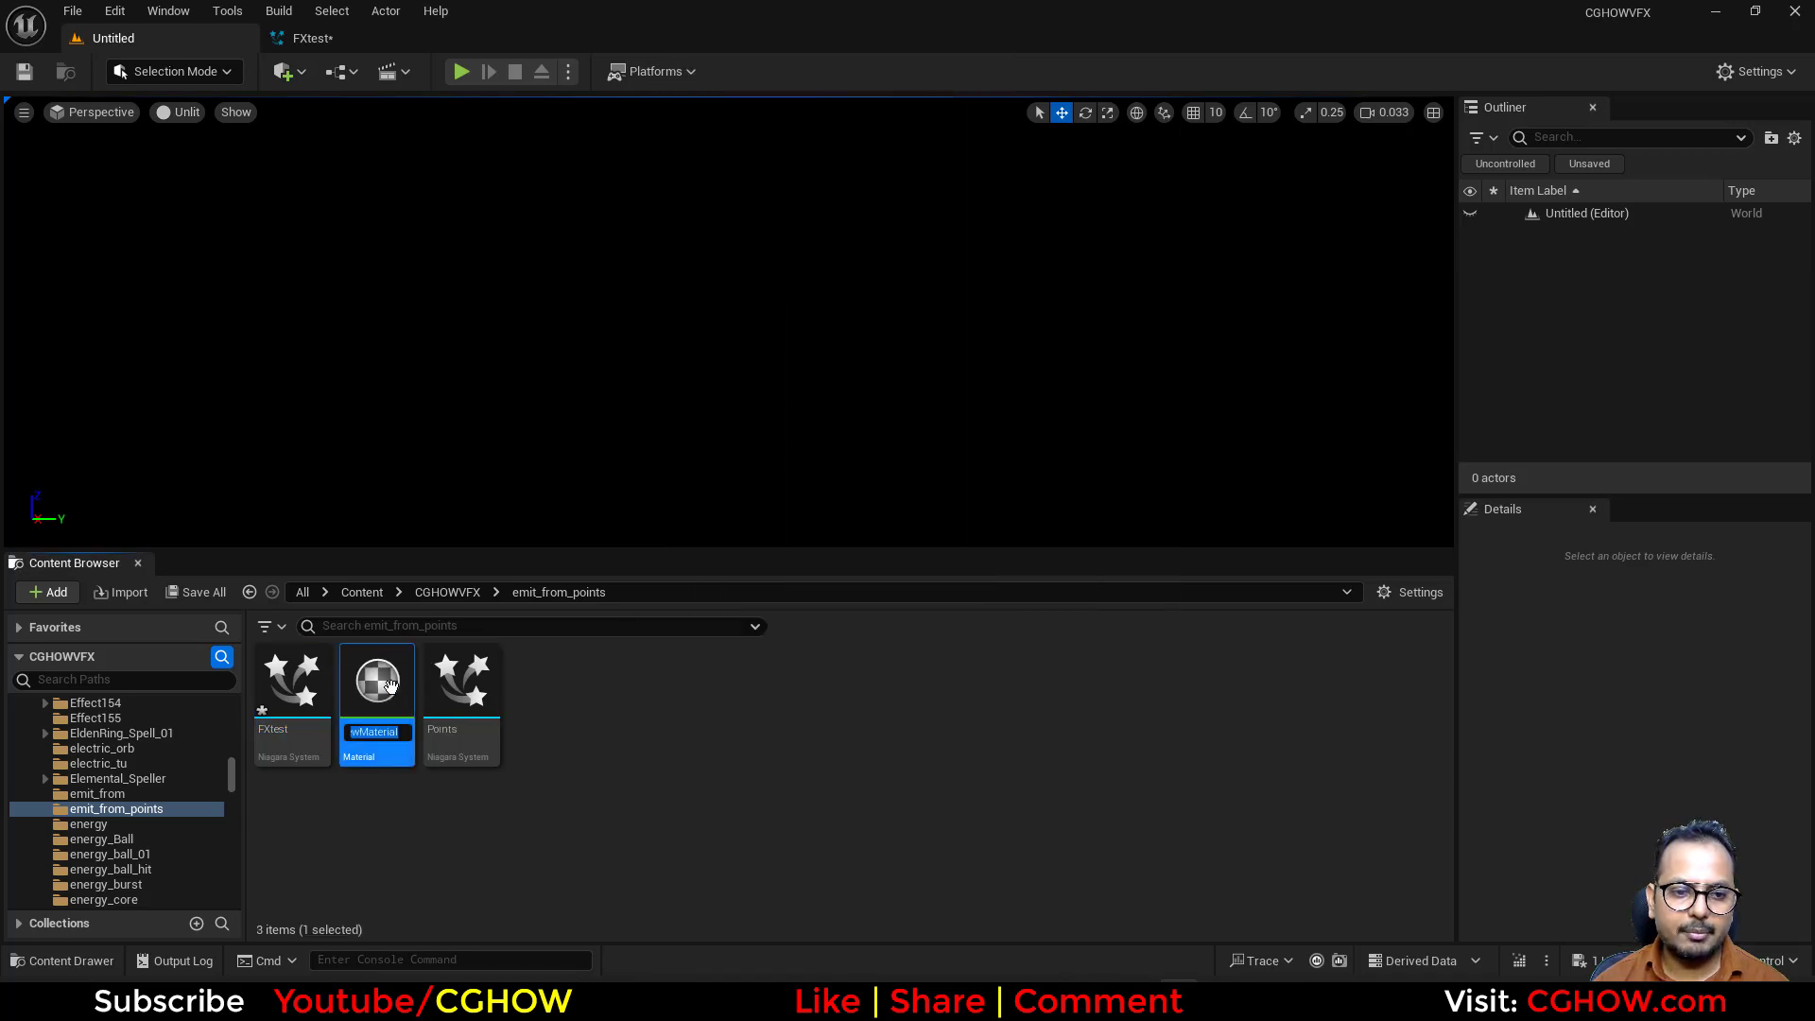
double_click(377, 681)
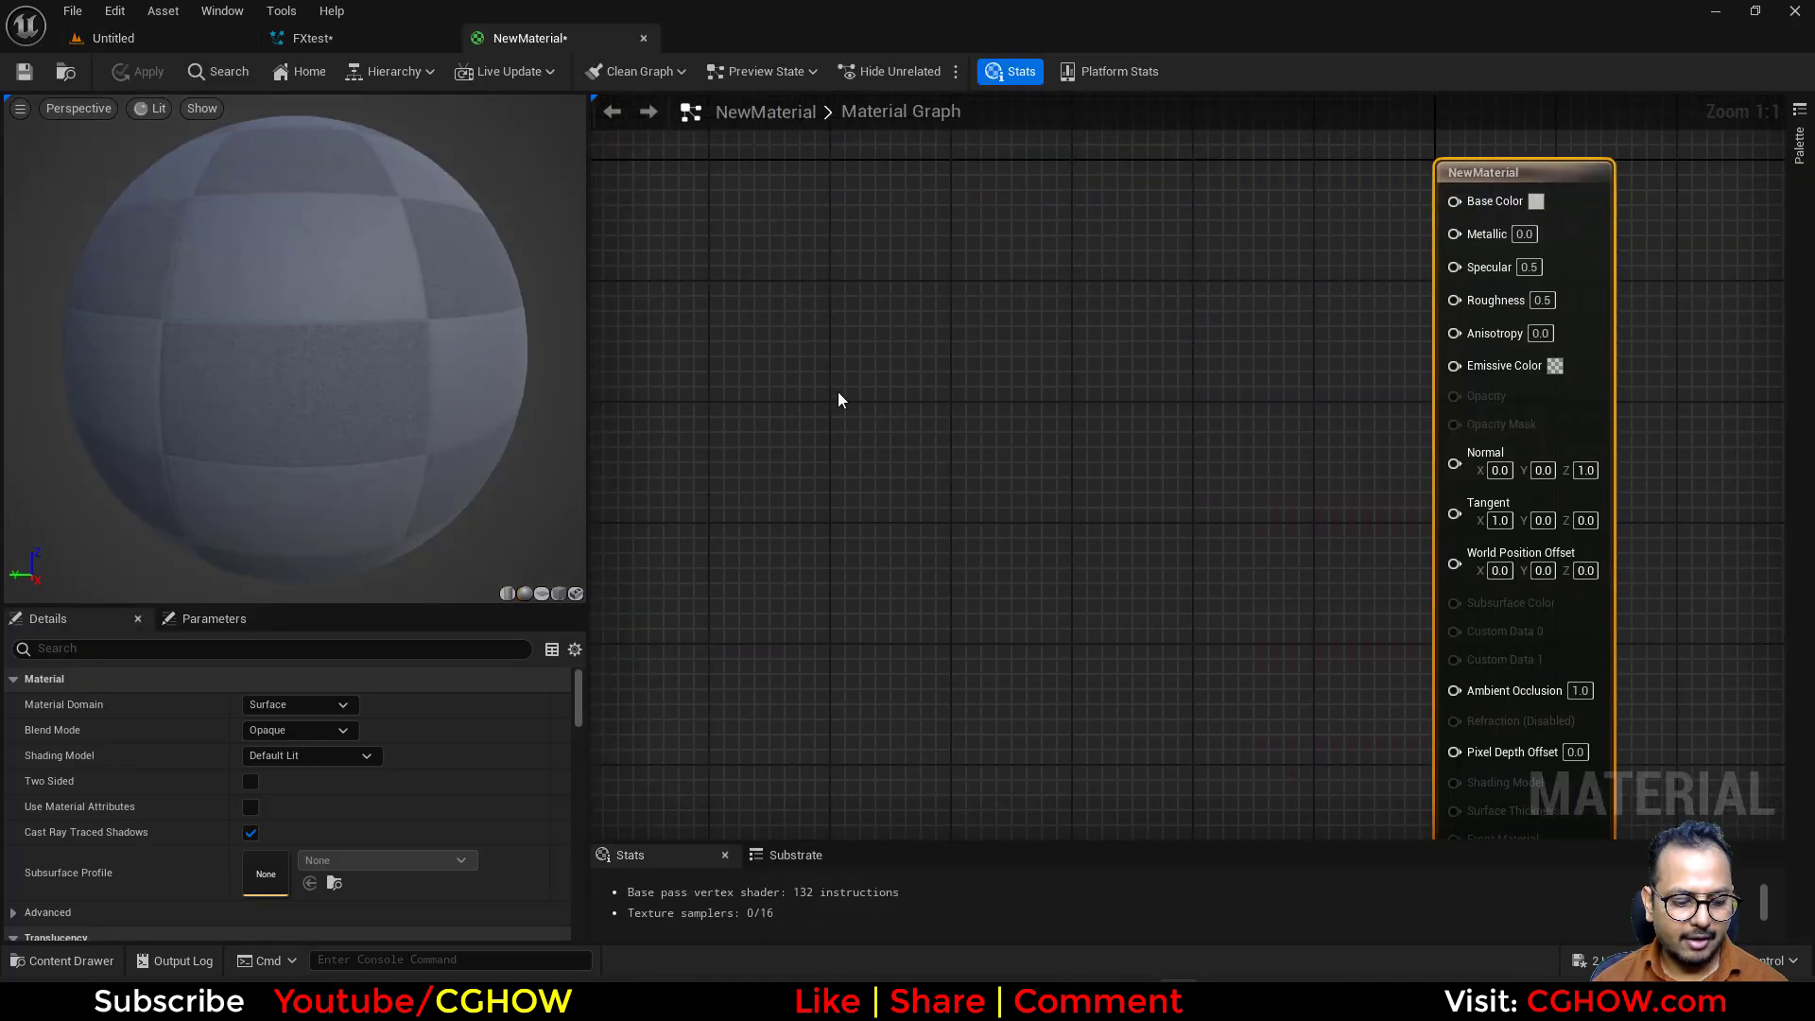
- Feed a TexCoord node into a Component Mask limited to the R channel, and preview the mask on a plane
key(u)
click(768, 344)
key(shift+c)
shift+click(982, 327)
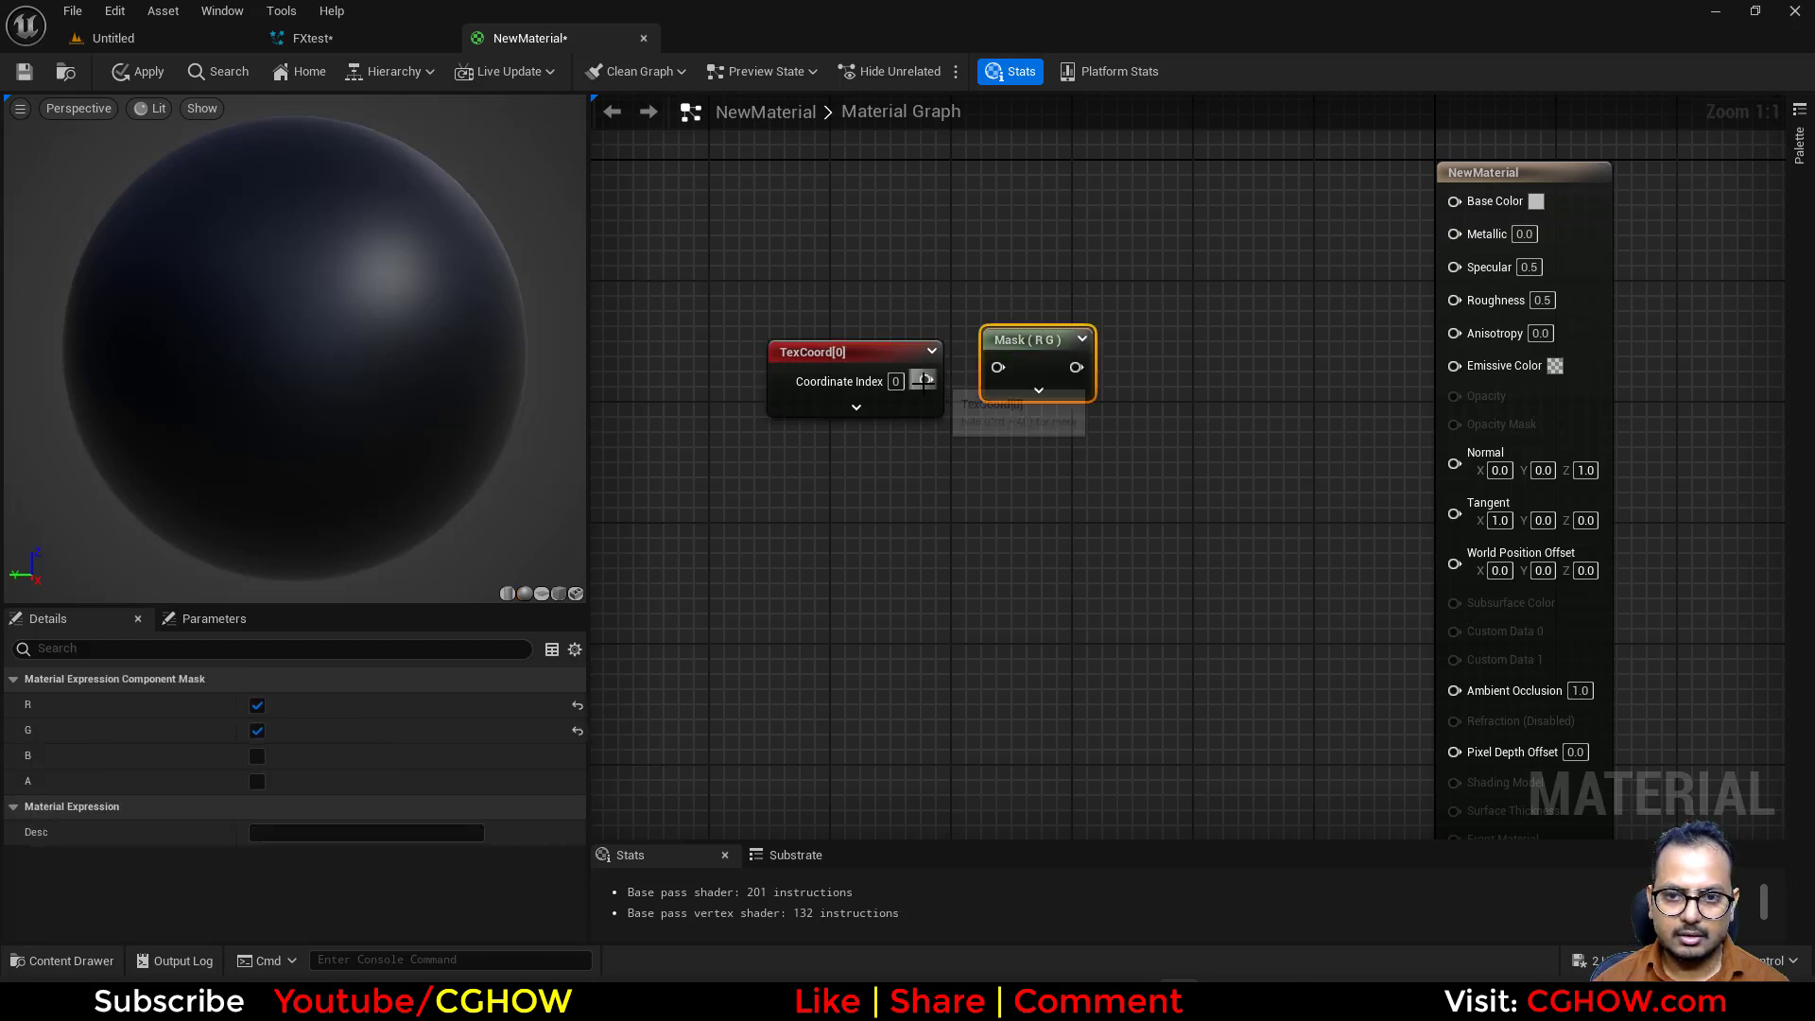
drag(928, 380, 997, 376)
click(542, 593)
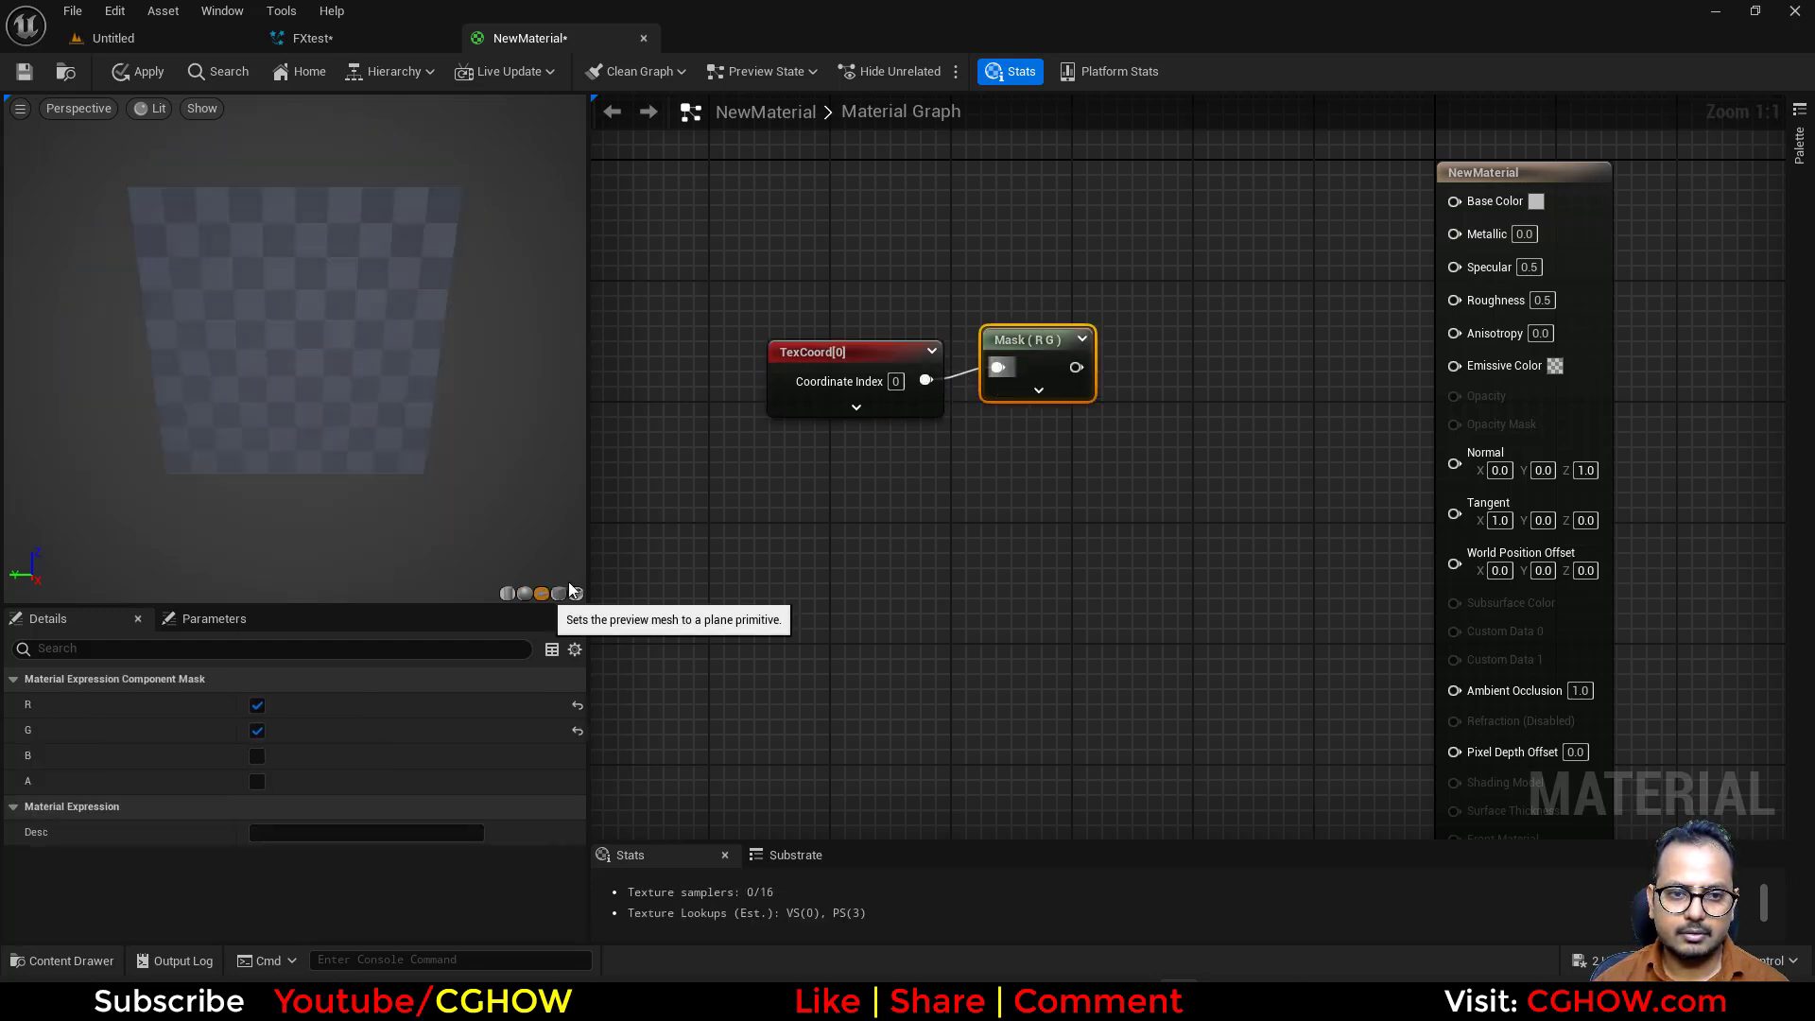
key(space)
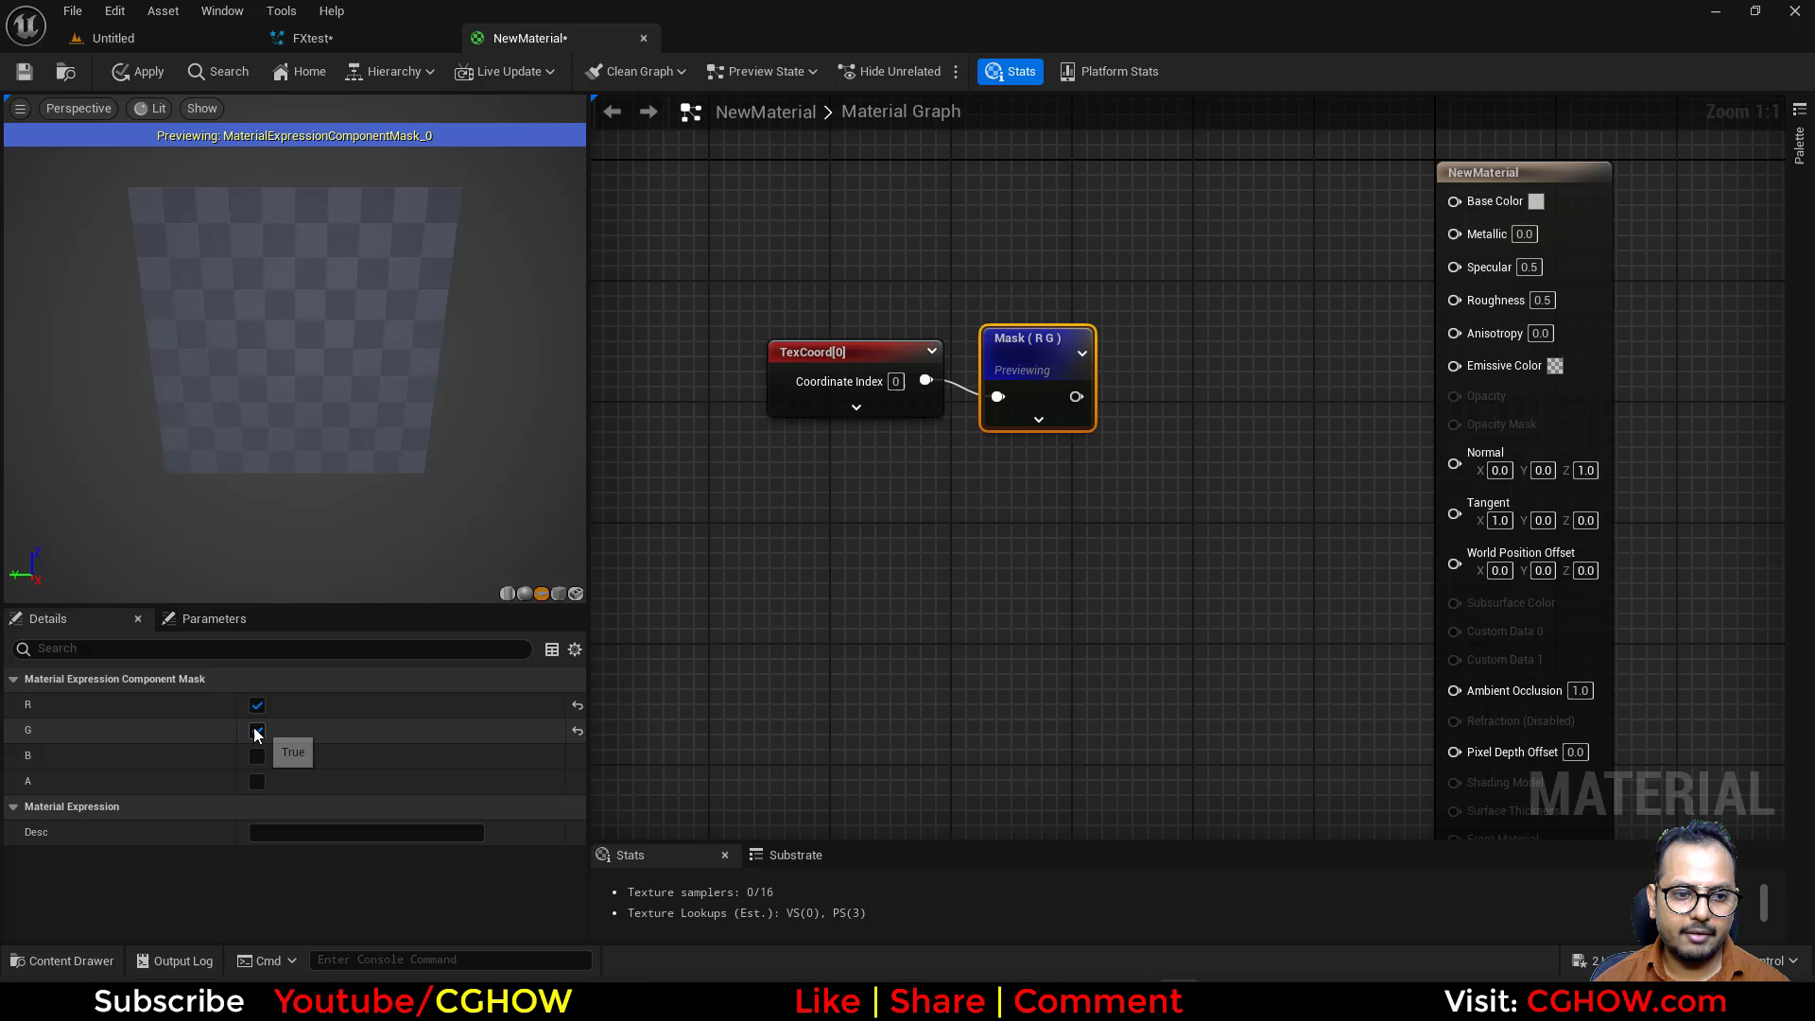
click(255, 731)
- Feed the R mask through a Floor node into a Divide node and preview the Divide result
right_drag(1093, 395, 874, 442)
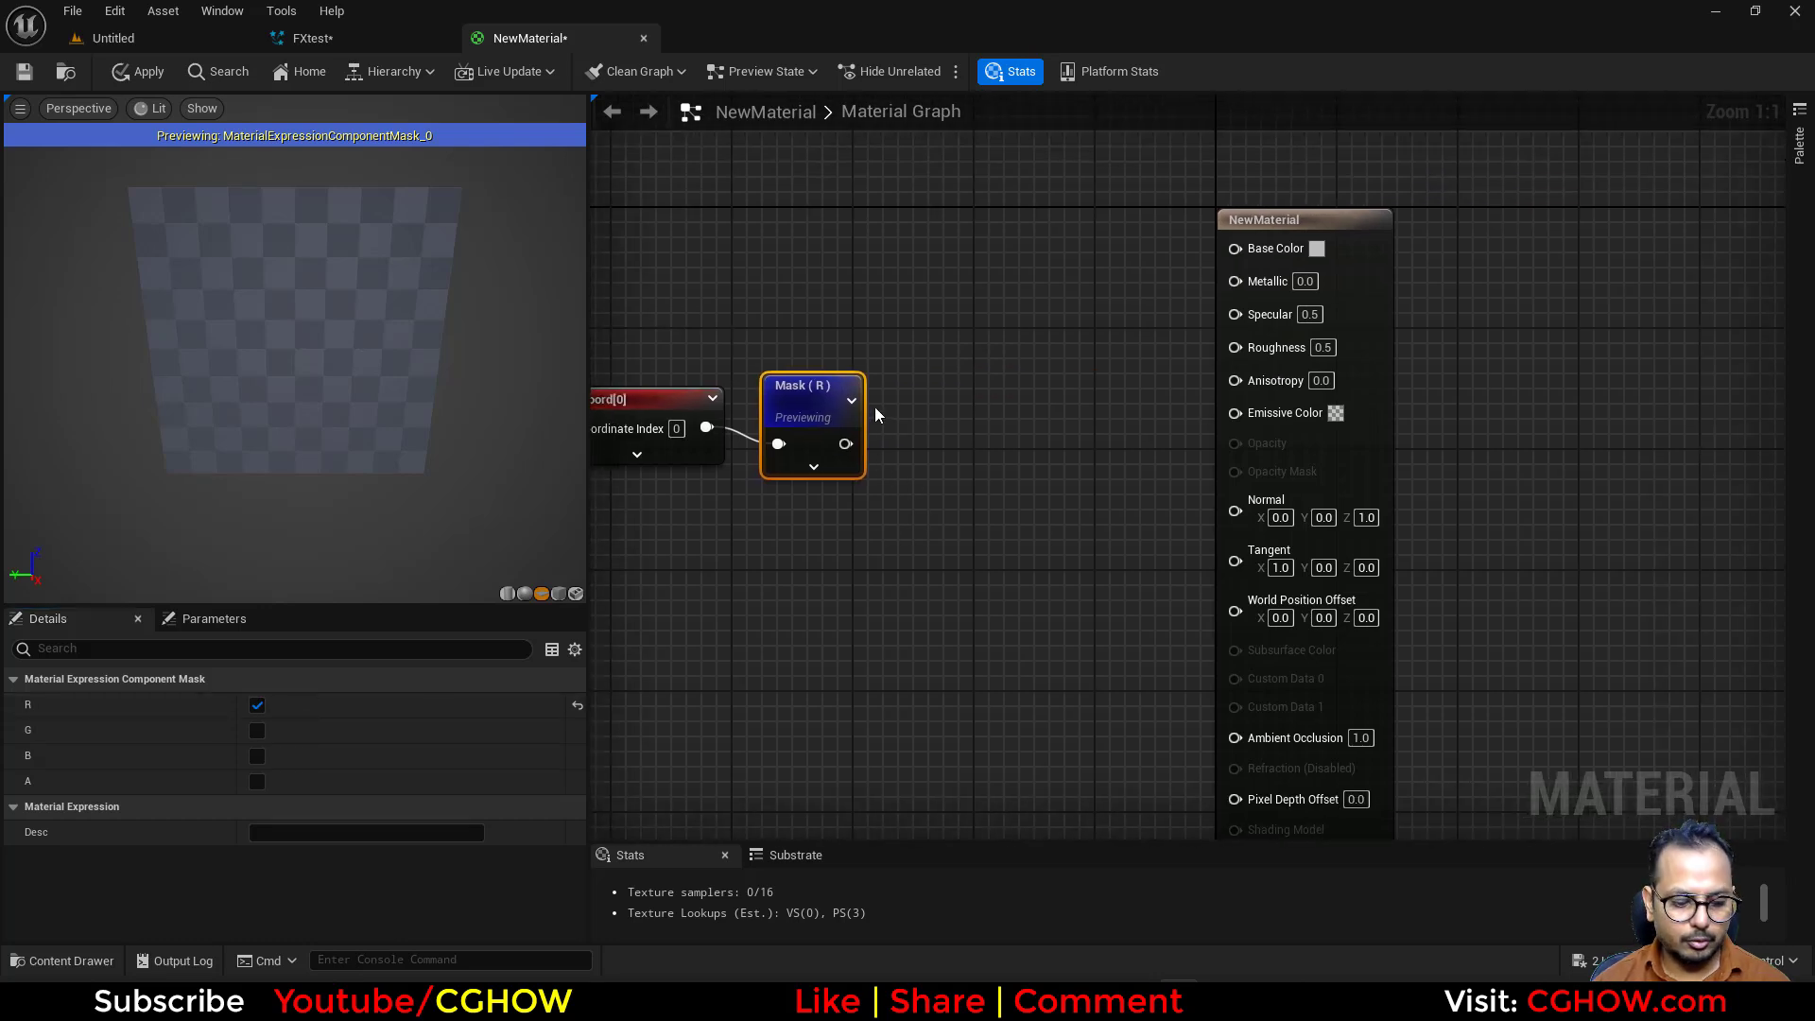
right_click(883, 390)
text(flo)
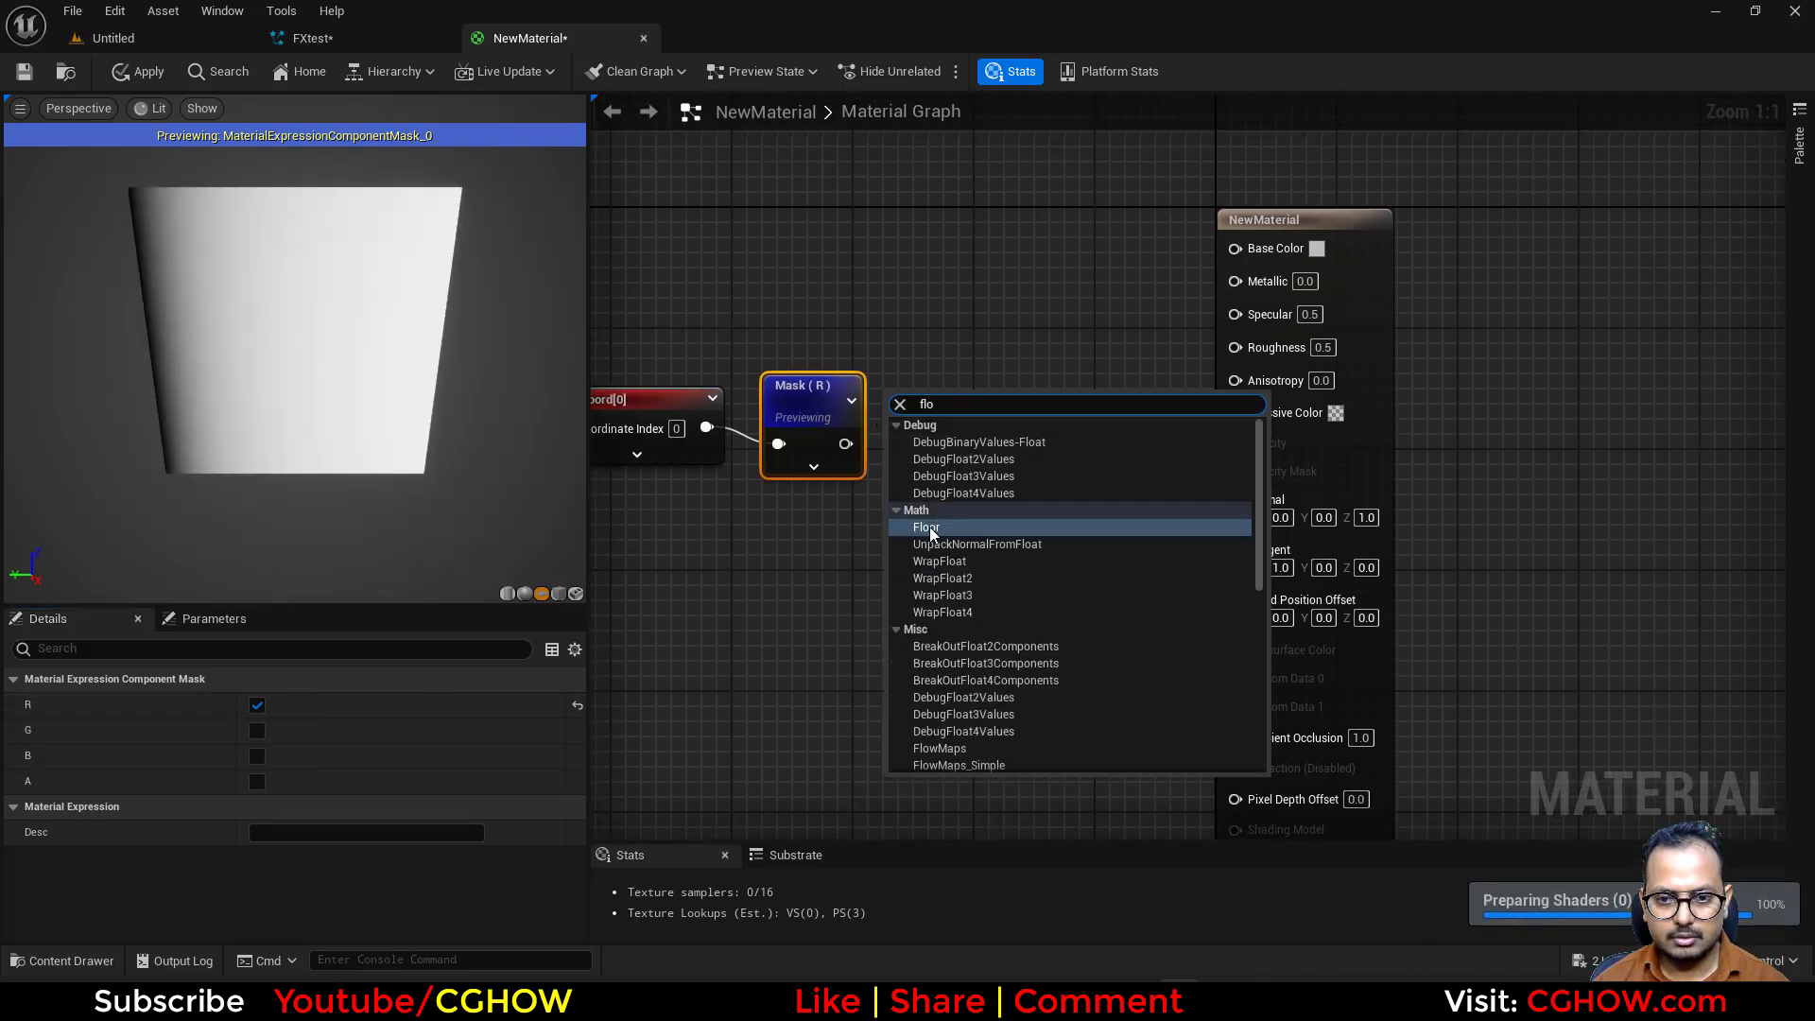
click(927, 528)
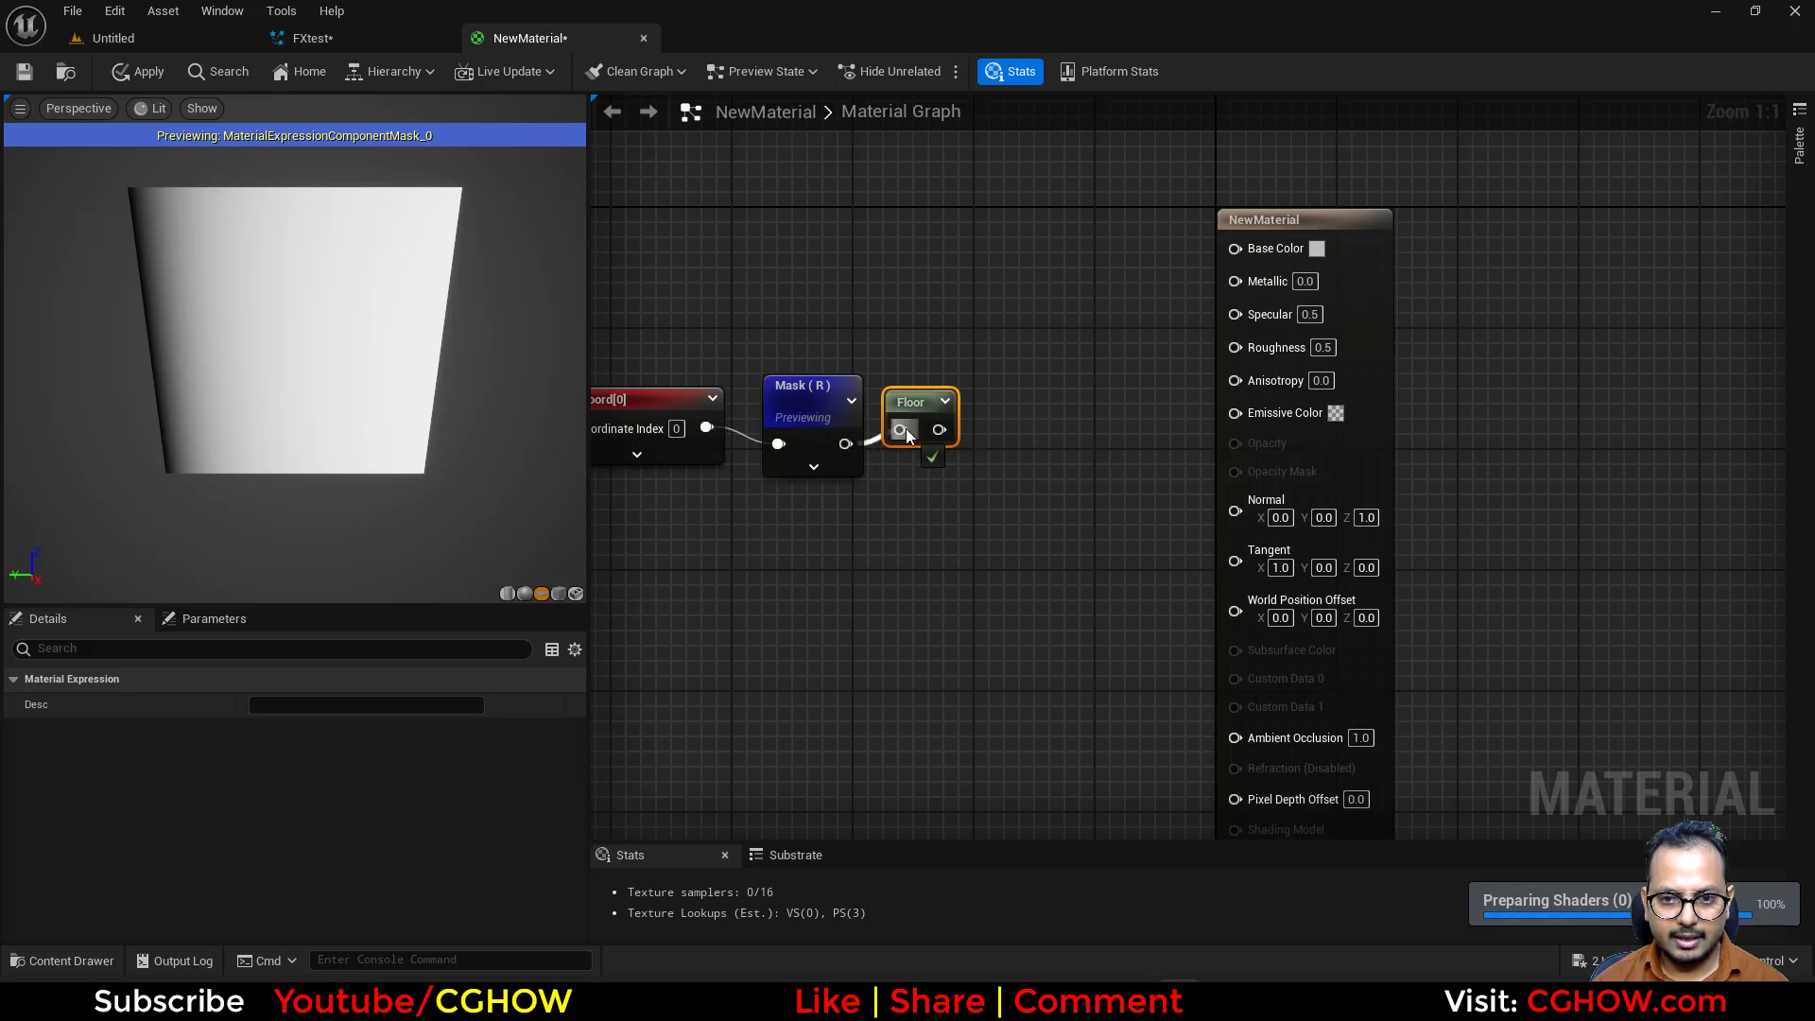
drag(905, 433, 1058, 374)
click(988, 398)
key(space)
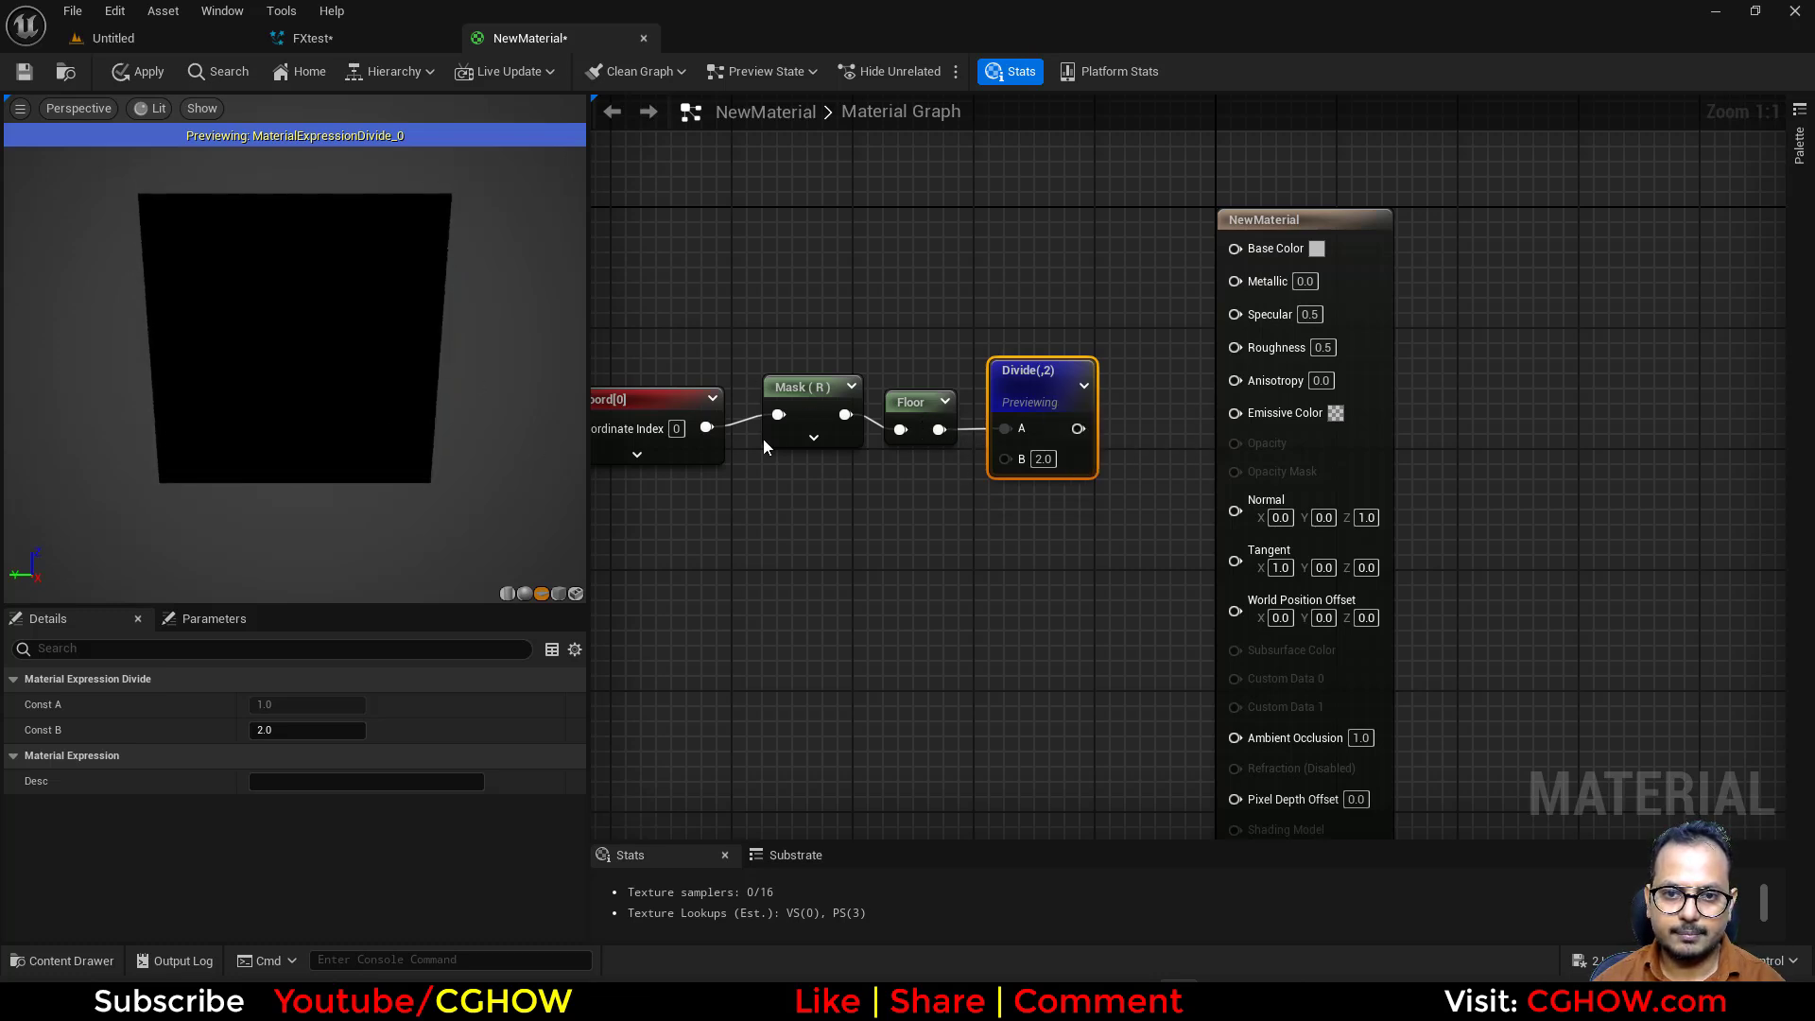
- Insert a Multiply node between the R mask and the Floor node, trying B values of 10 and 5
right_drag(733, 422, 885, 434)
drag(870, 509, 779, 480)
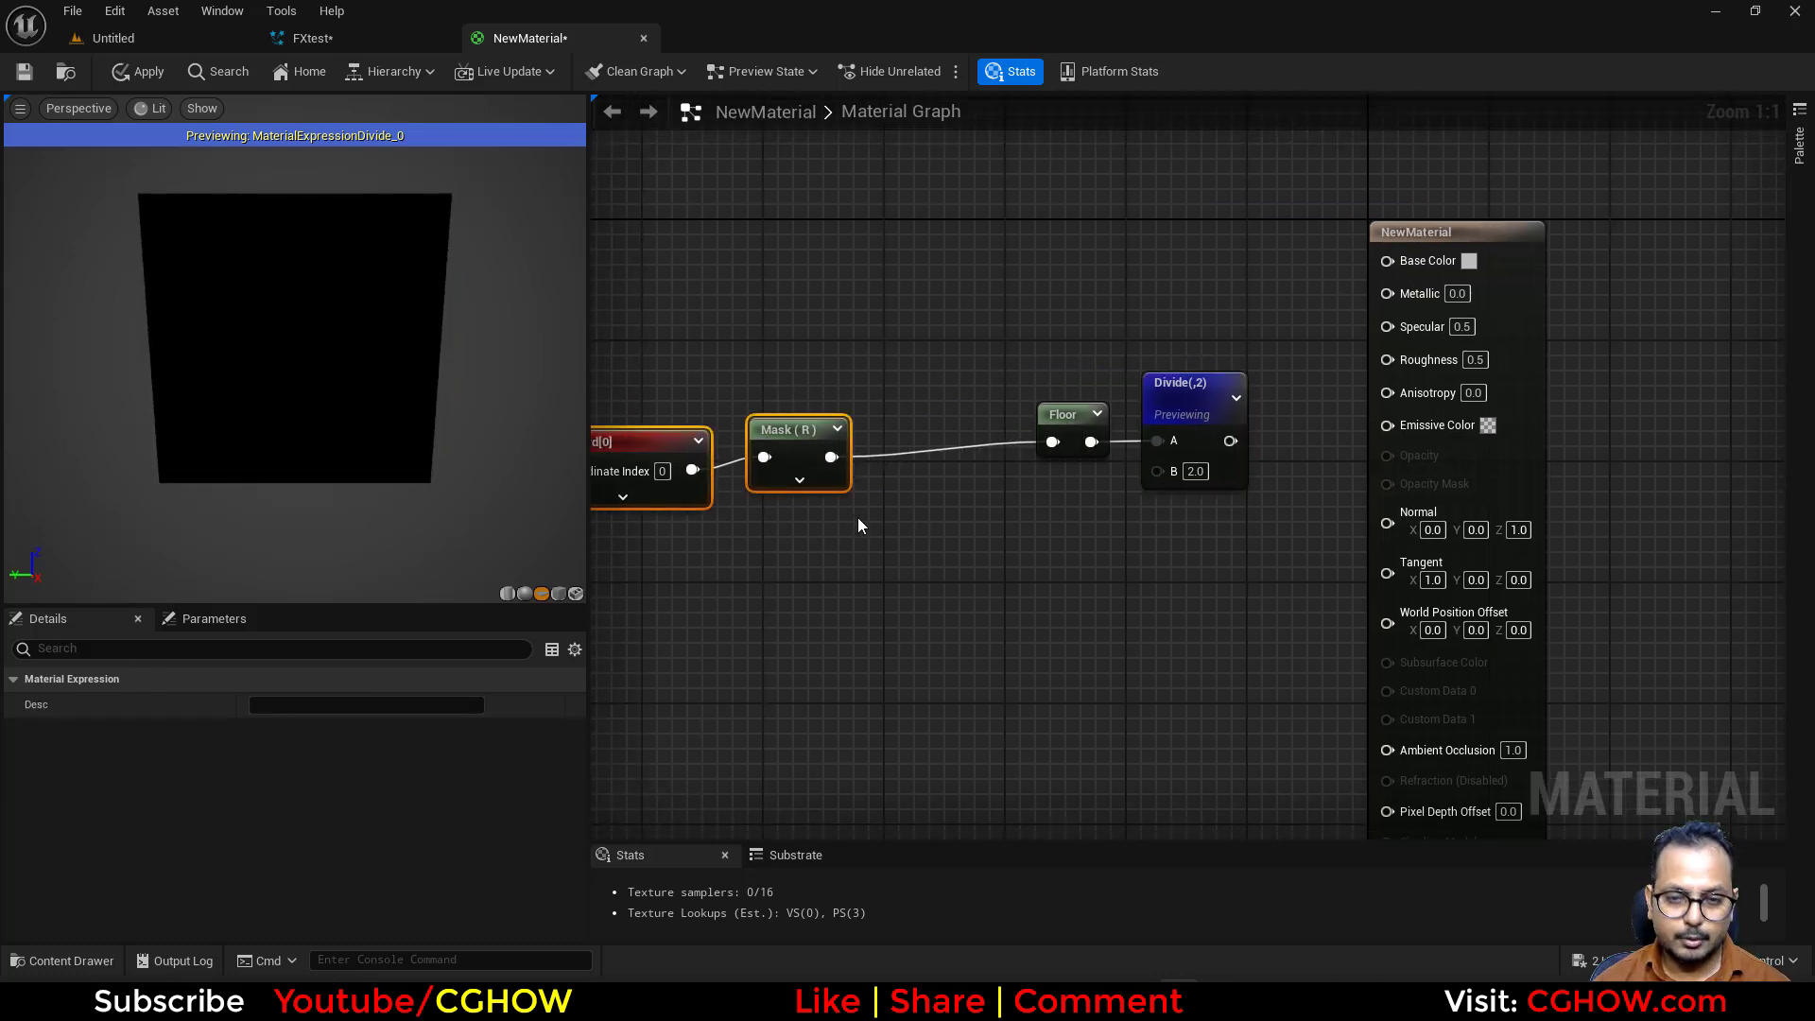
click(867, 456)
drag(900, 488, 902, 481)
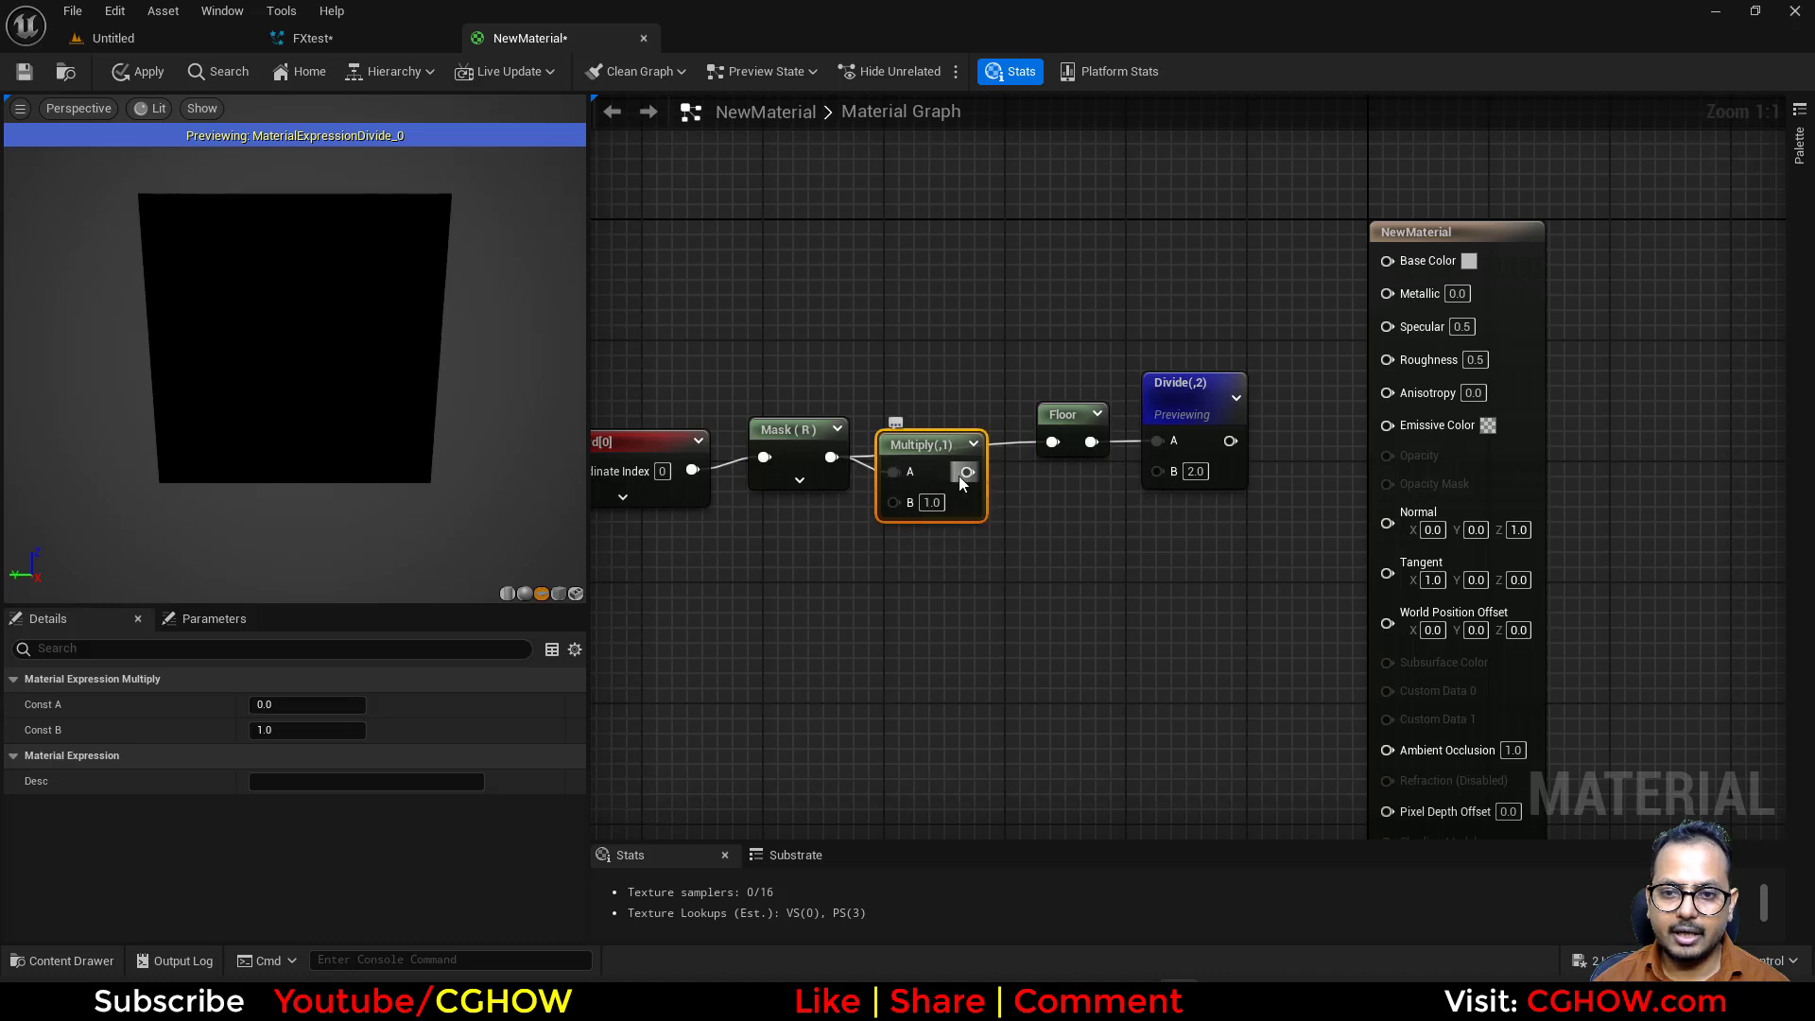
text(0)
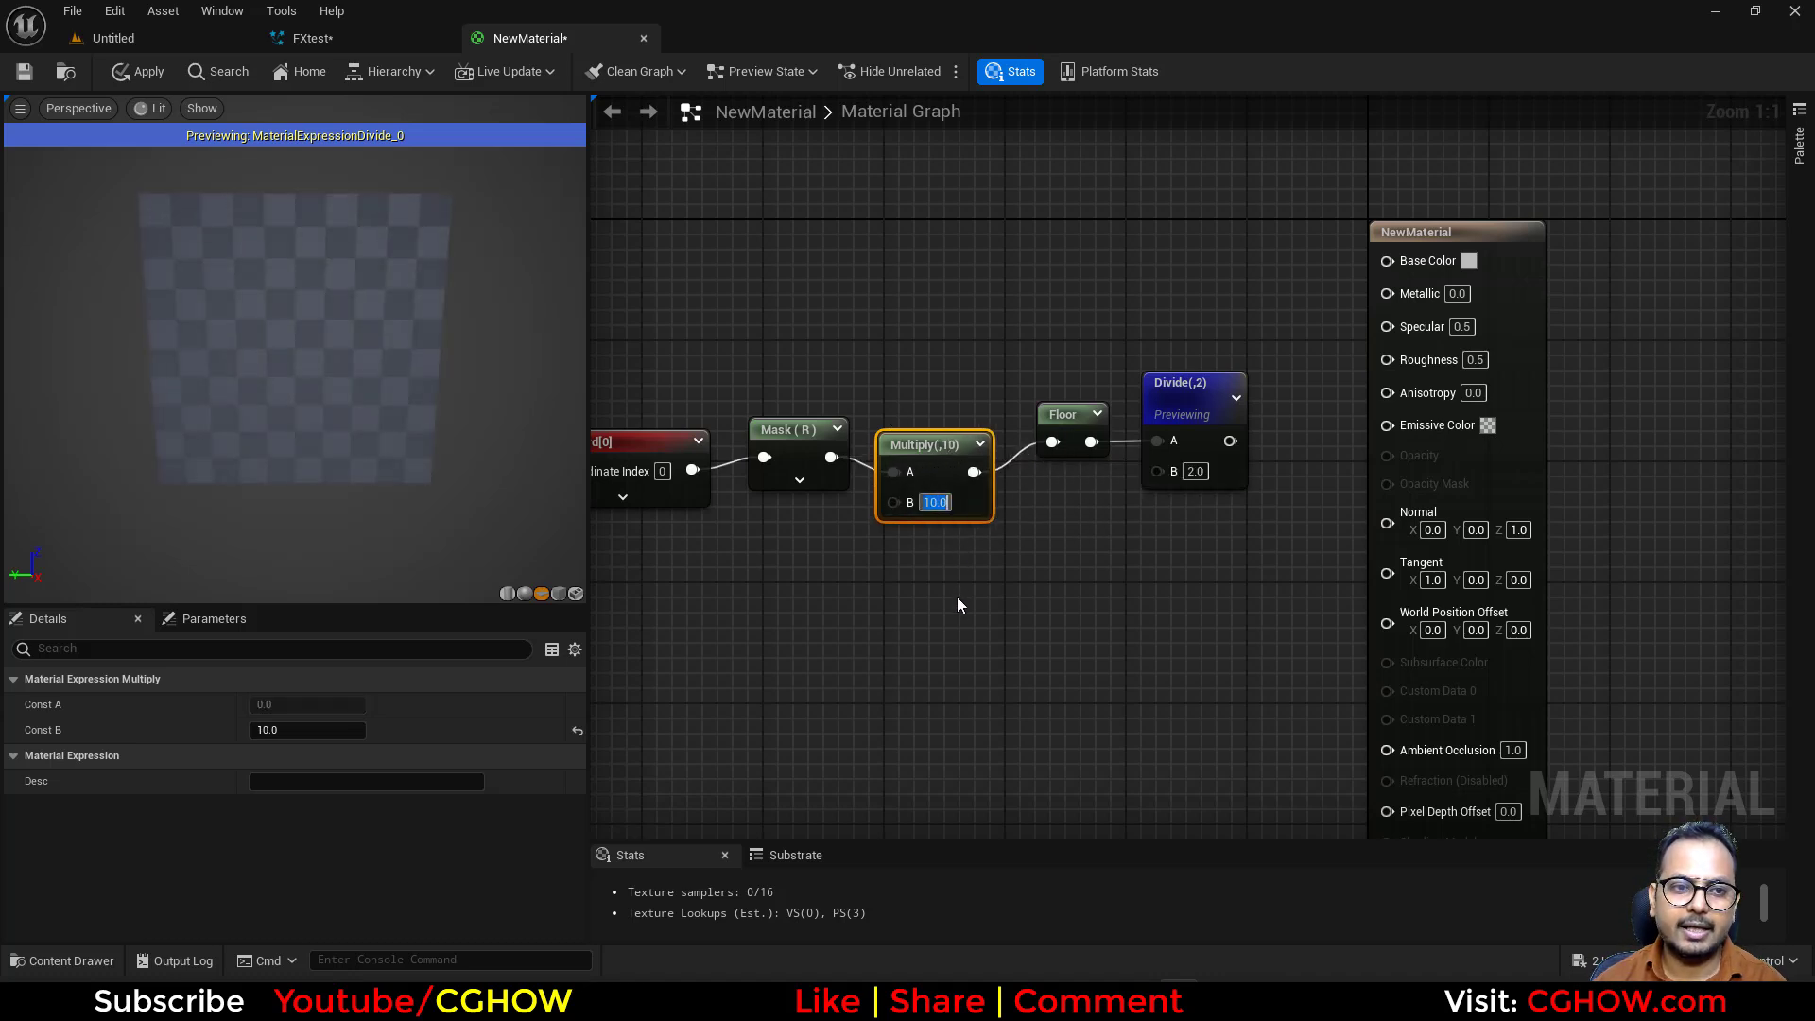
key(Return)
text(5)
key(Return)
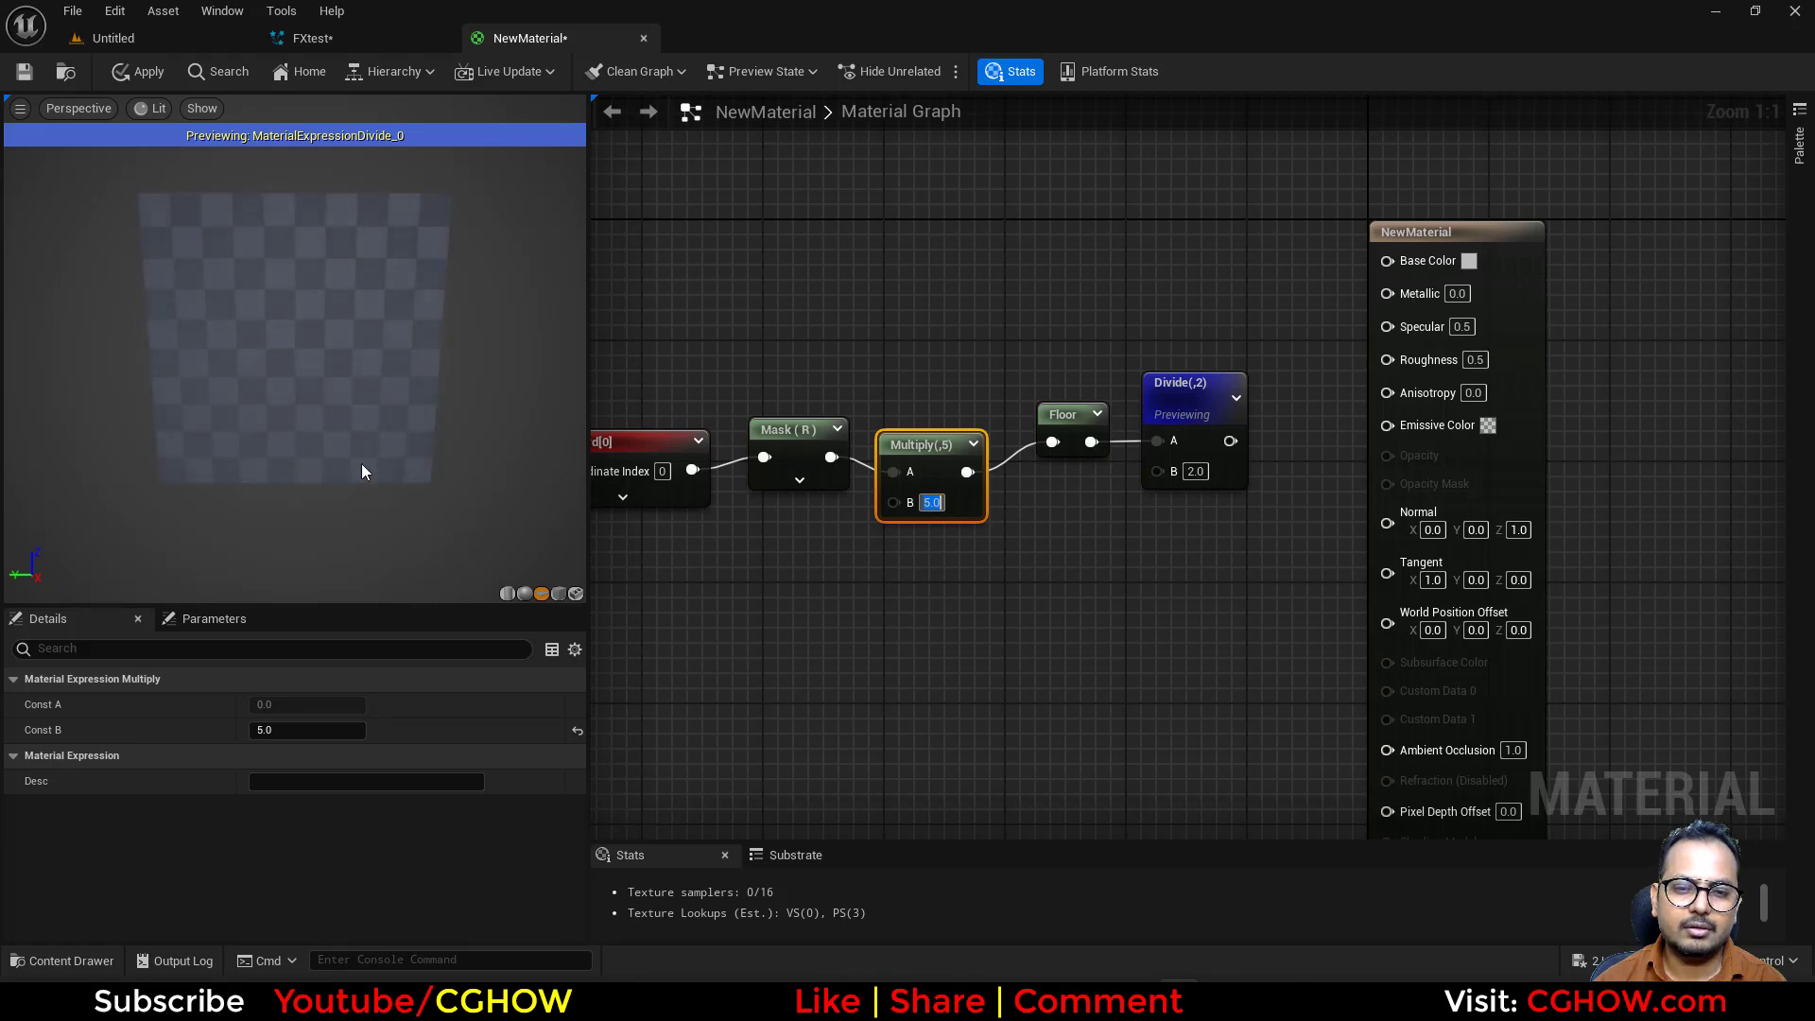
drag(229, 374, 186, 300)
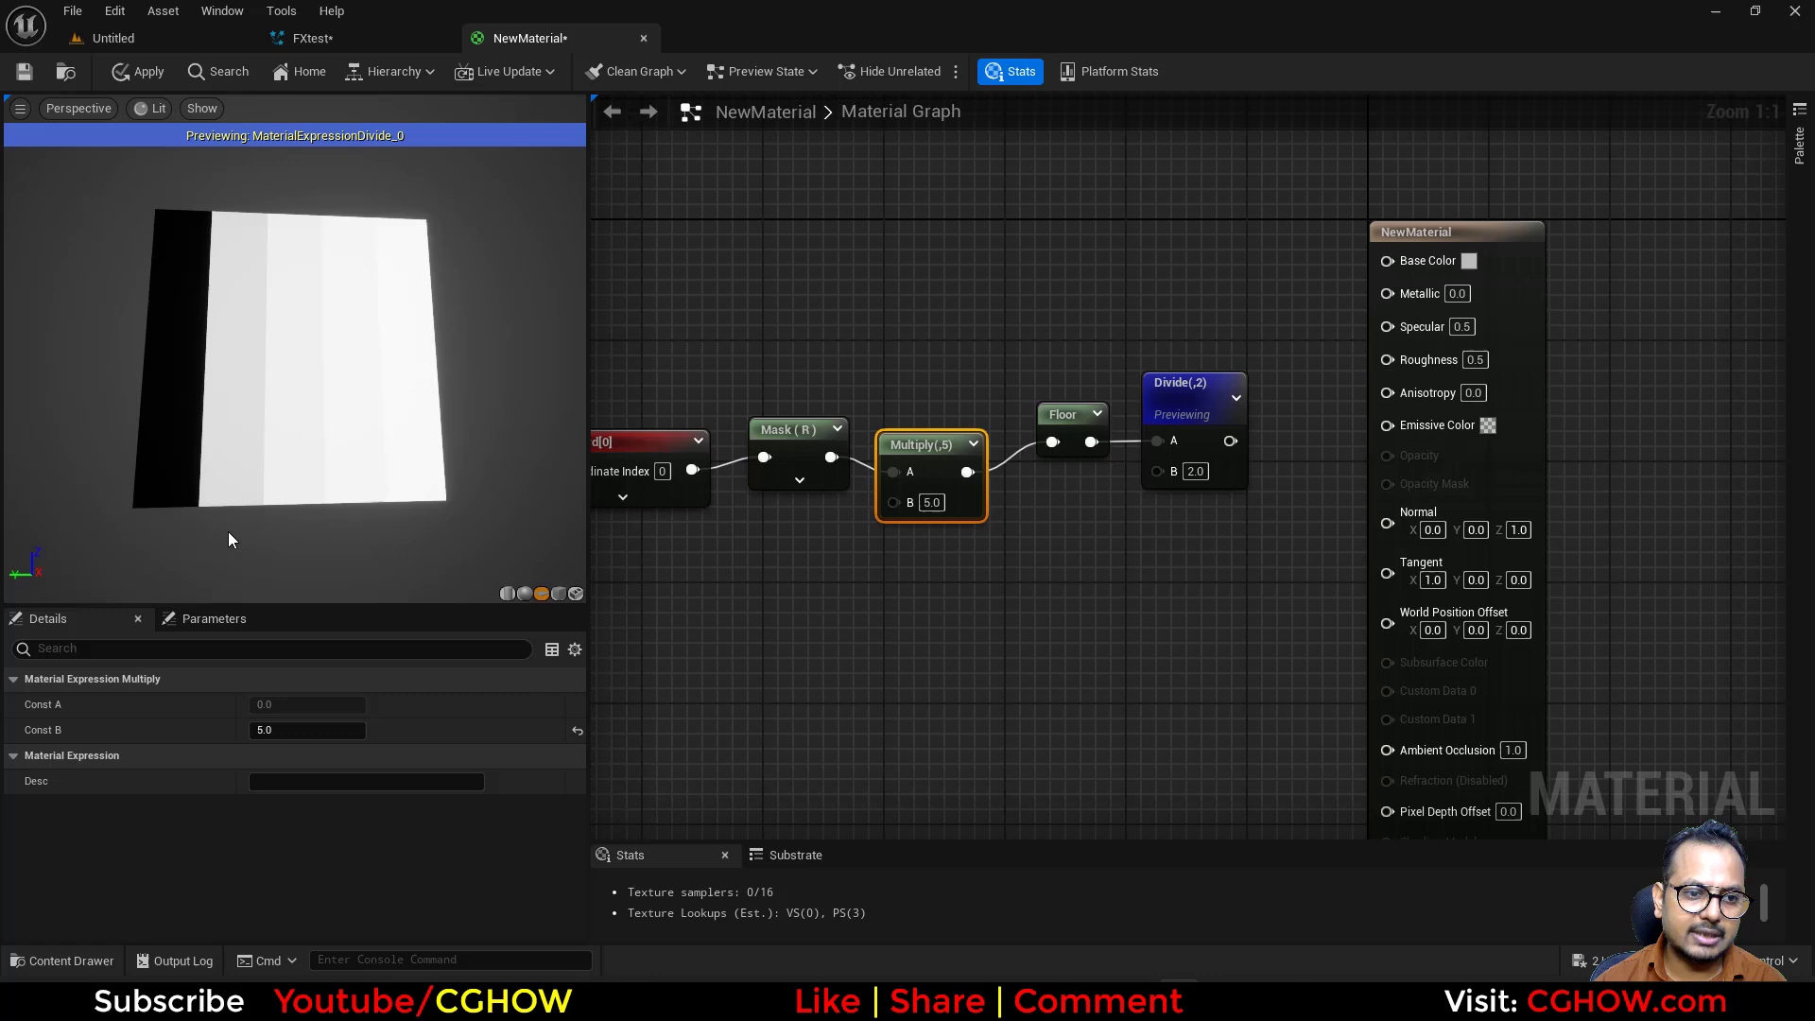
drag(498, 454, 276, 510)
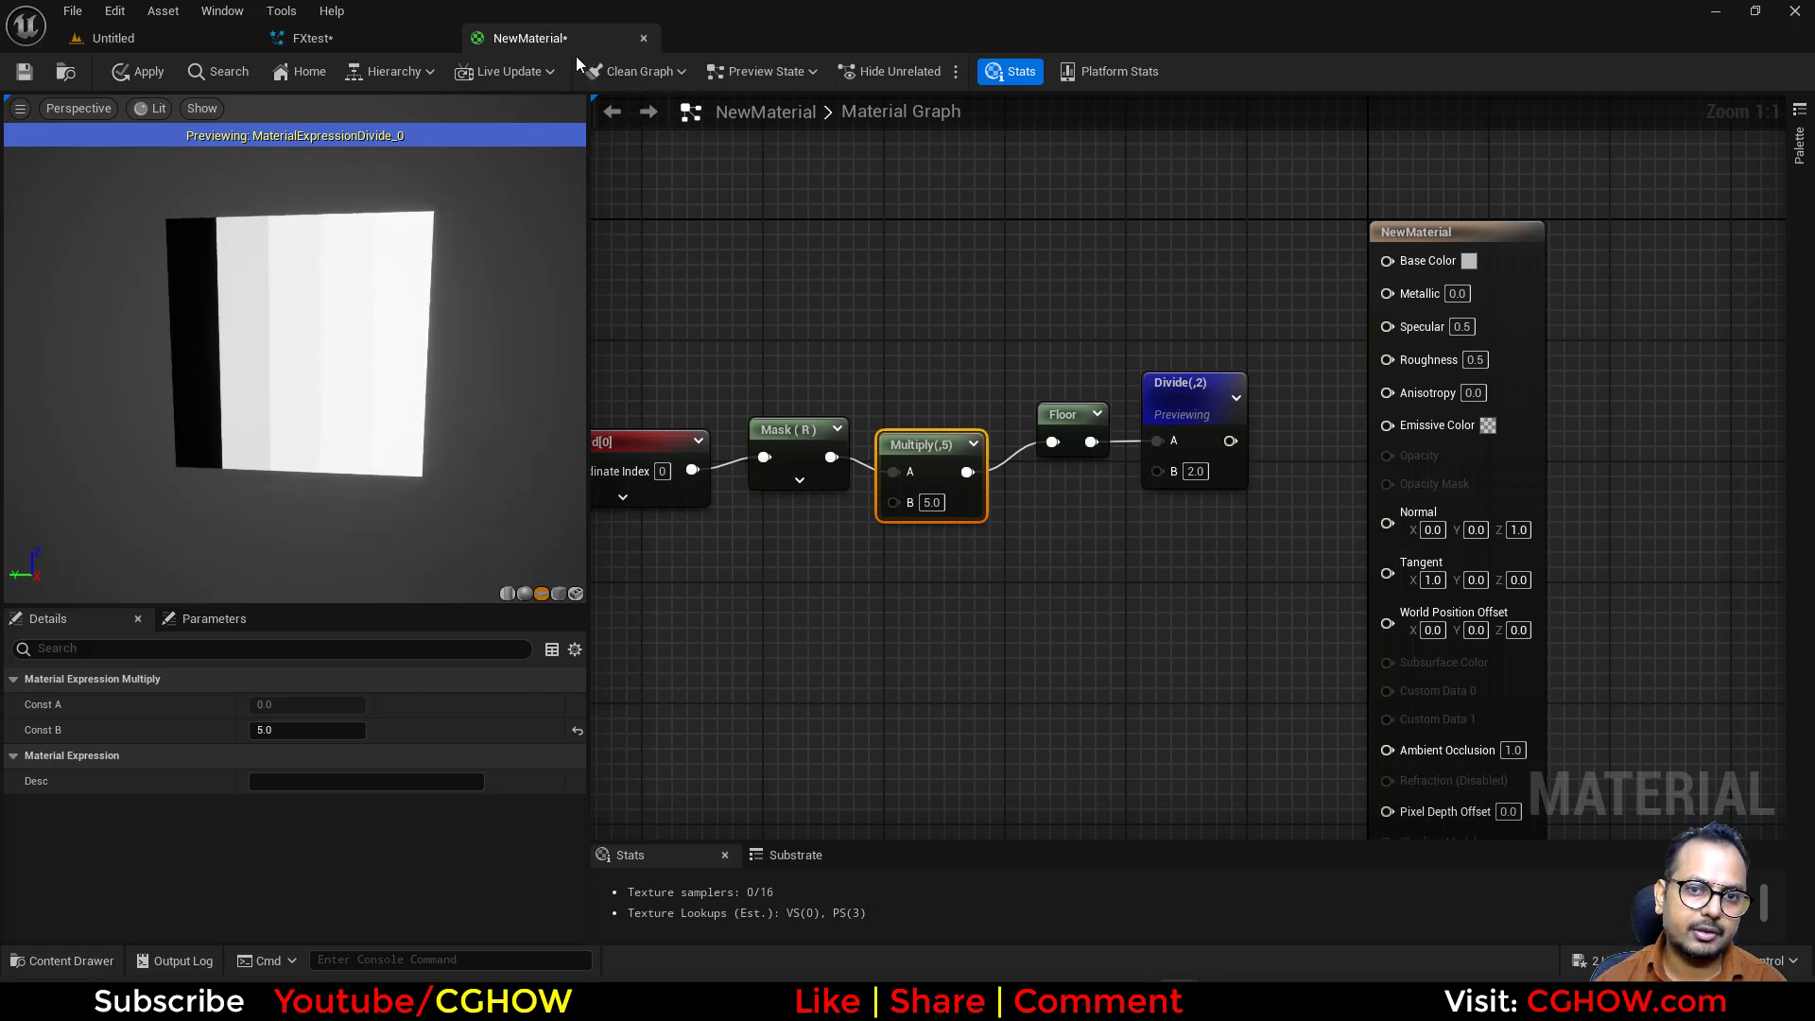
- Close the test material and the scratch module graph to return to the FXtest system's emitter stack
click(644, 38)
click(1036, 546)
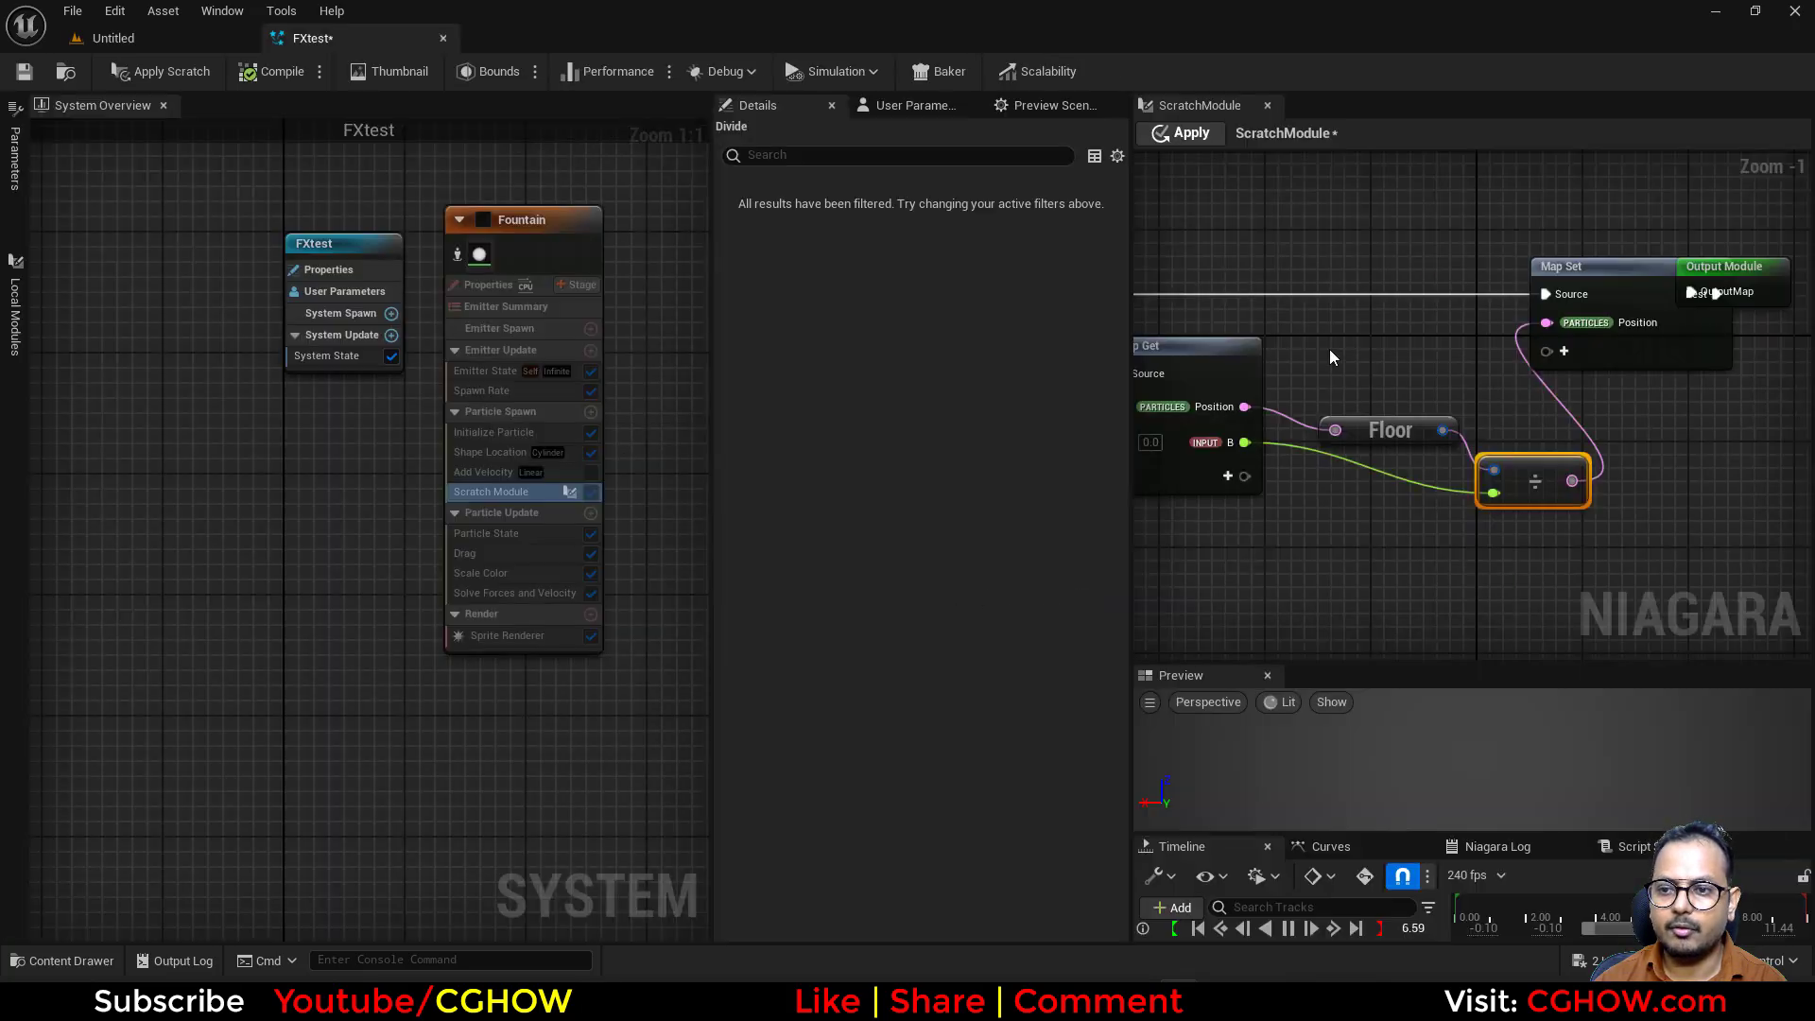
click(1268, 106)
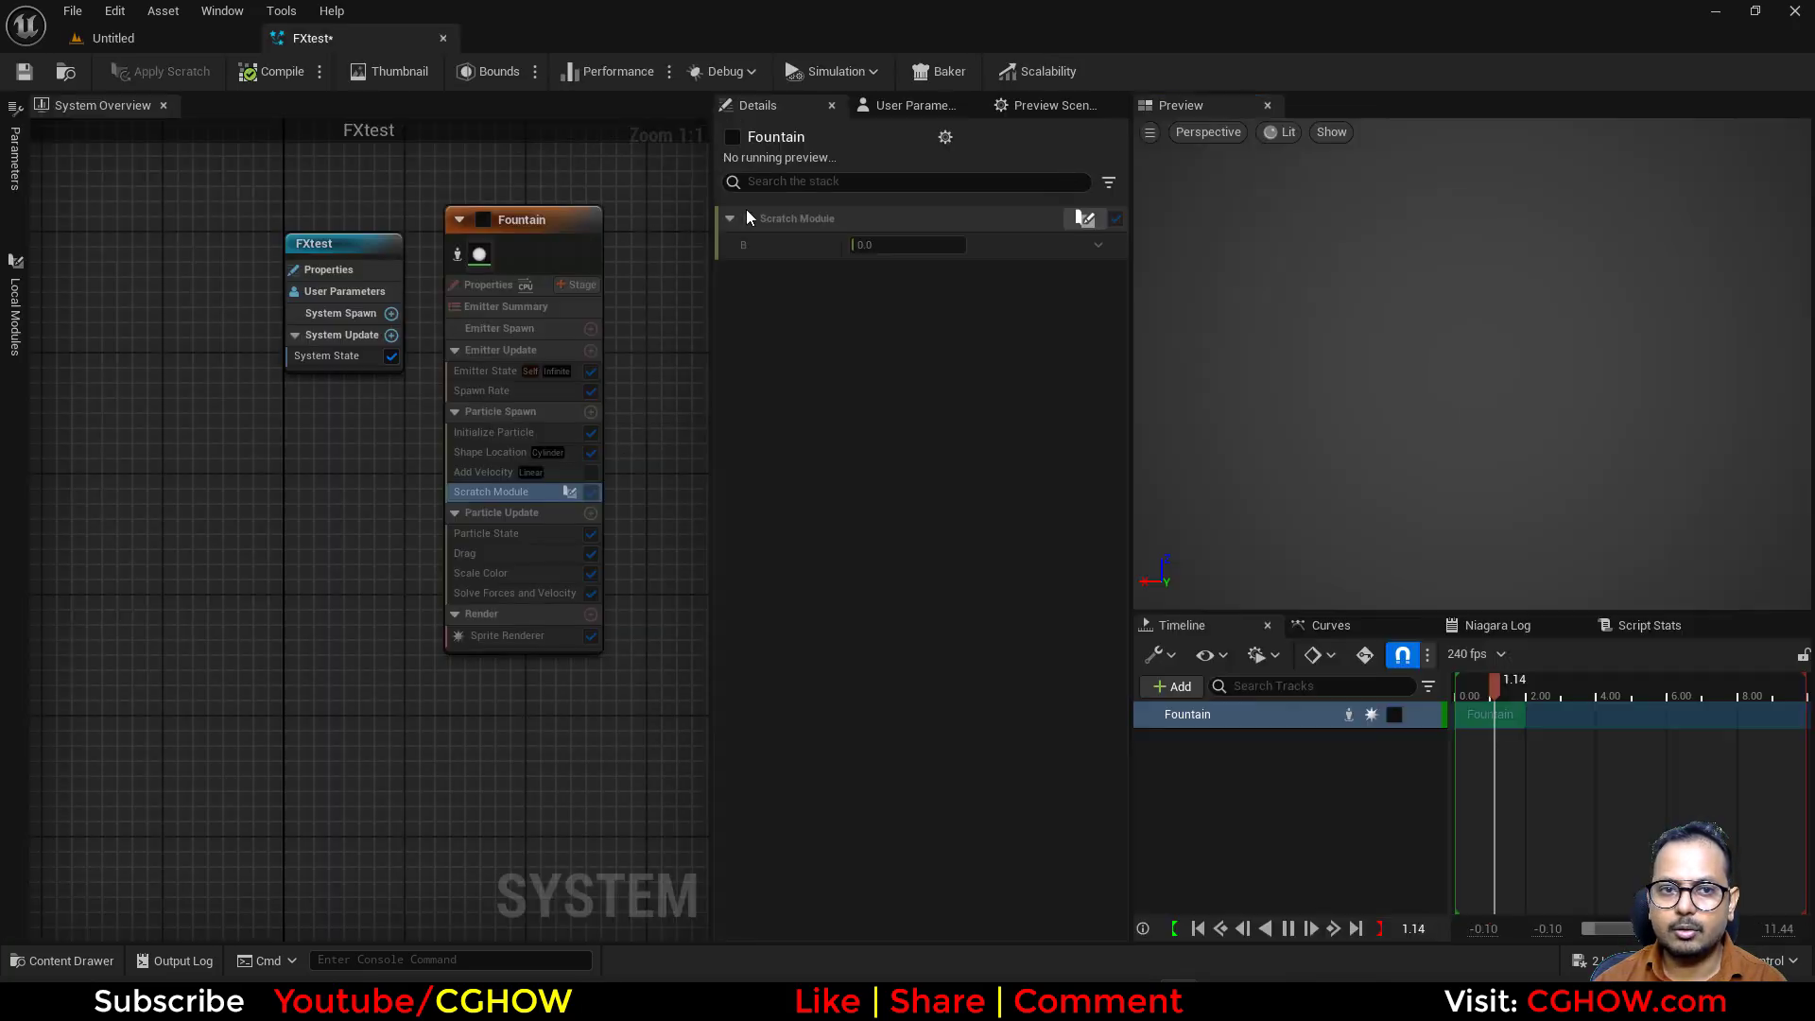
- Enable the Fountain emitter and set the scratch module's B input to 0.05
click(483, 219)
right_drag(334, 545, 127, 584)
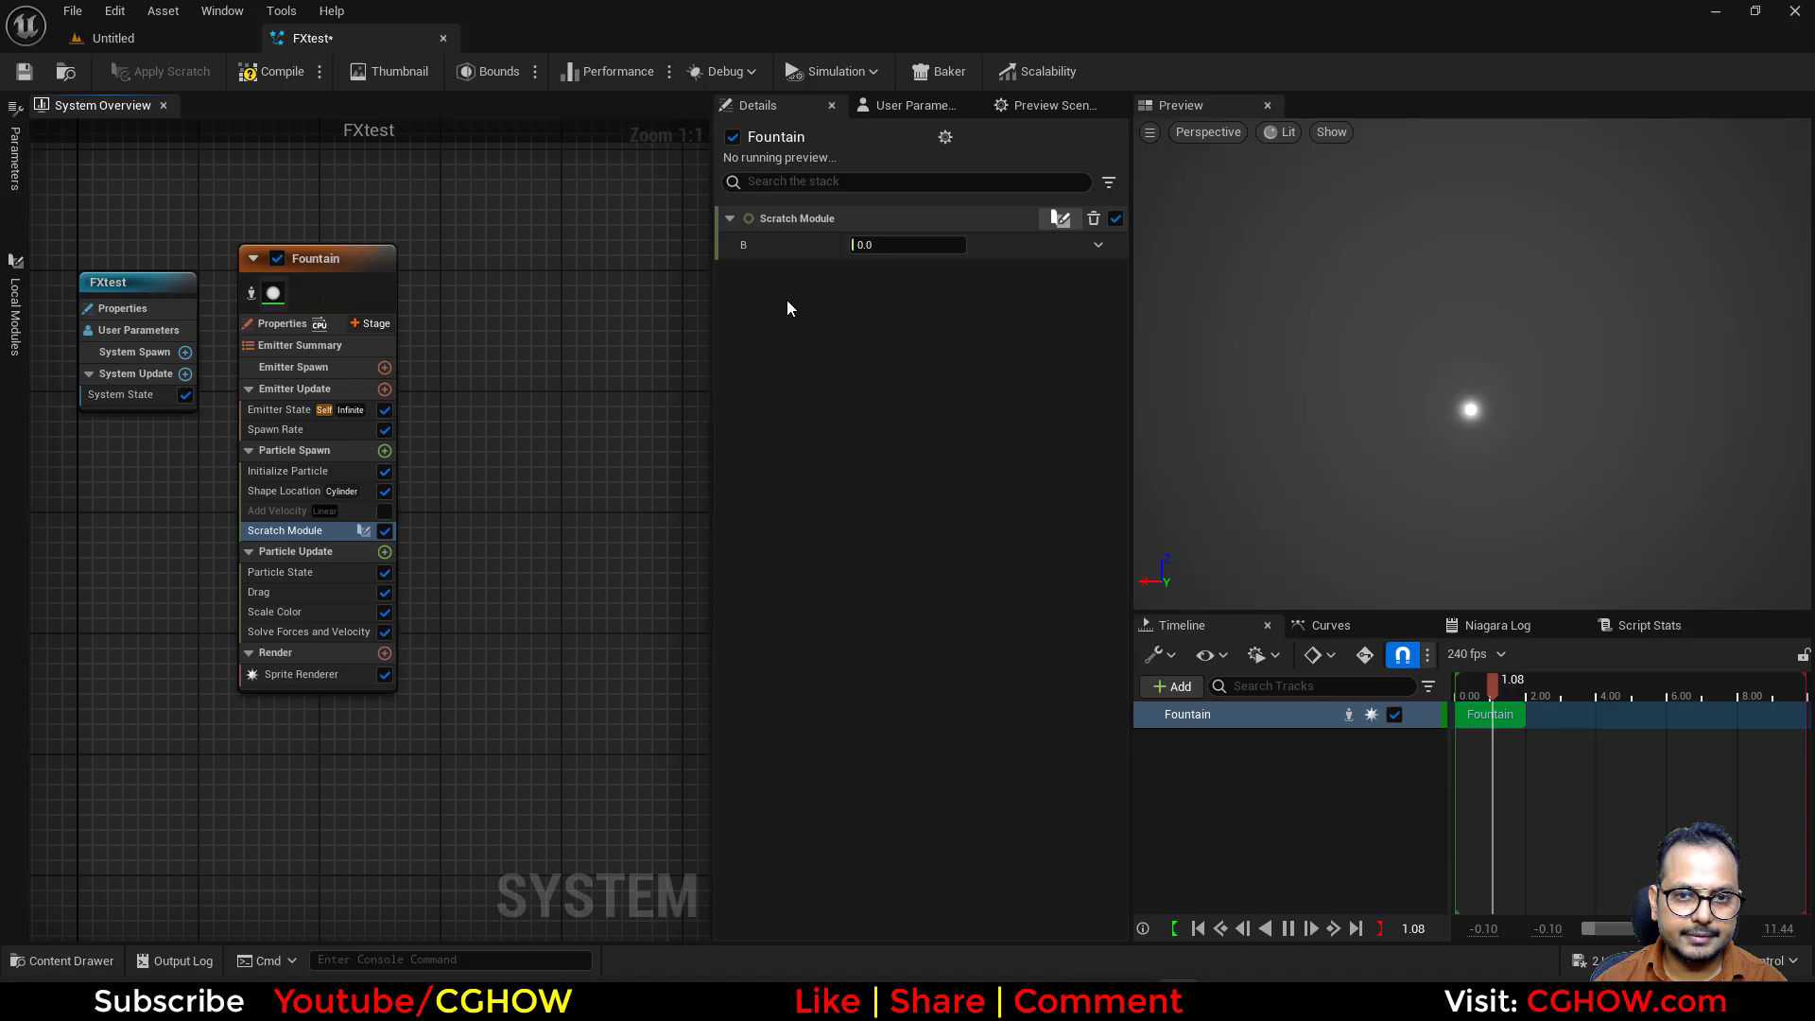
click(903, 362)
text(.2)
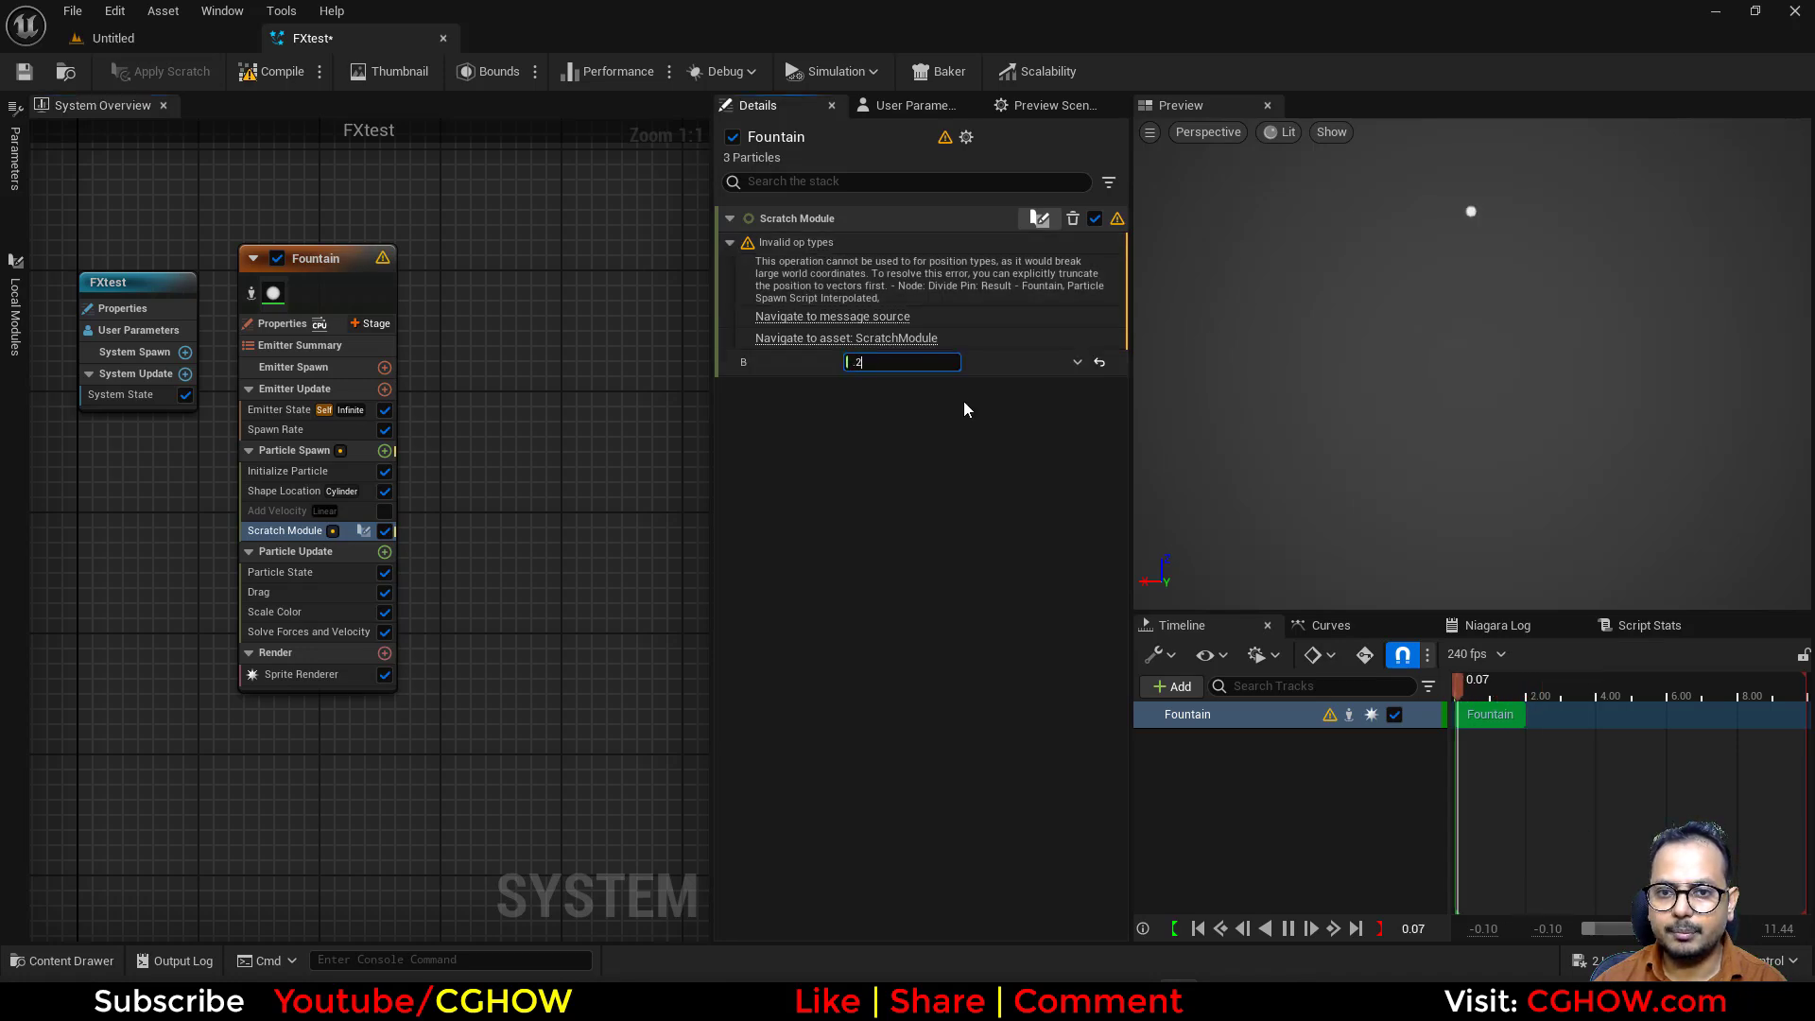
key(BackSpace)
text(0)
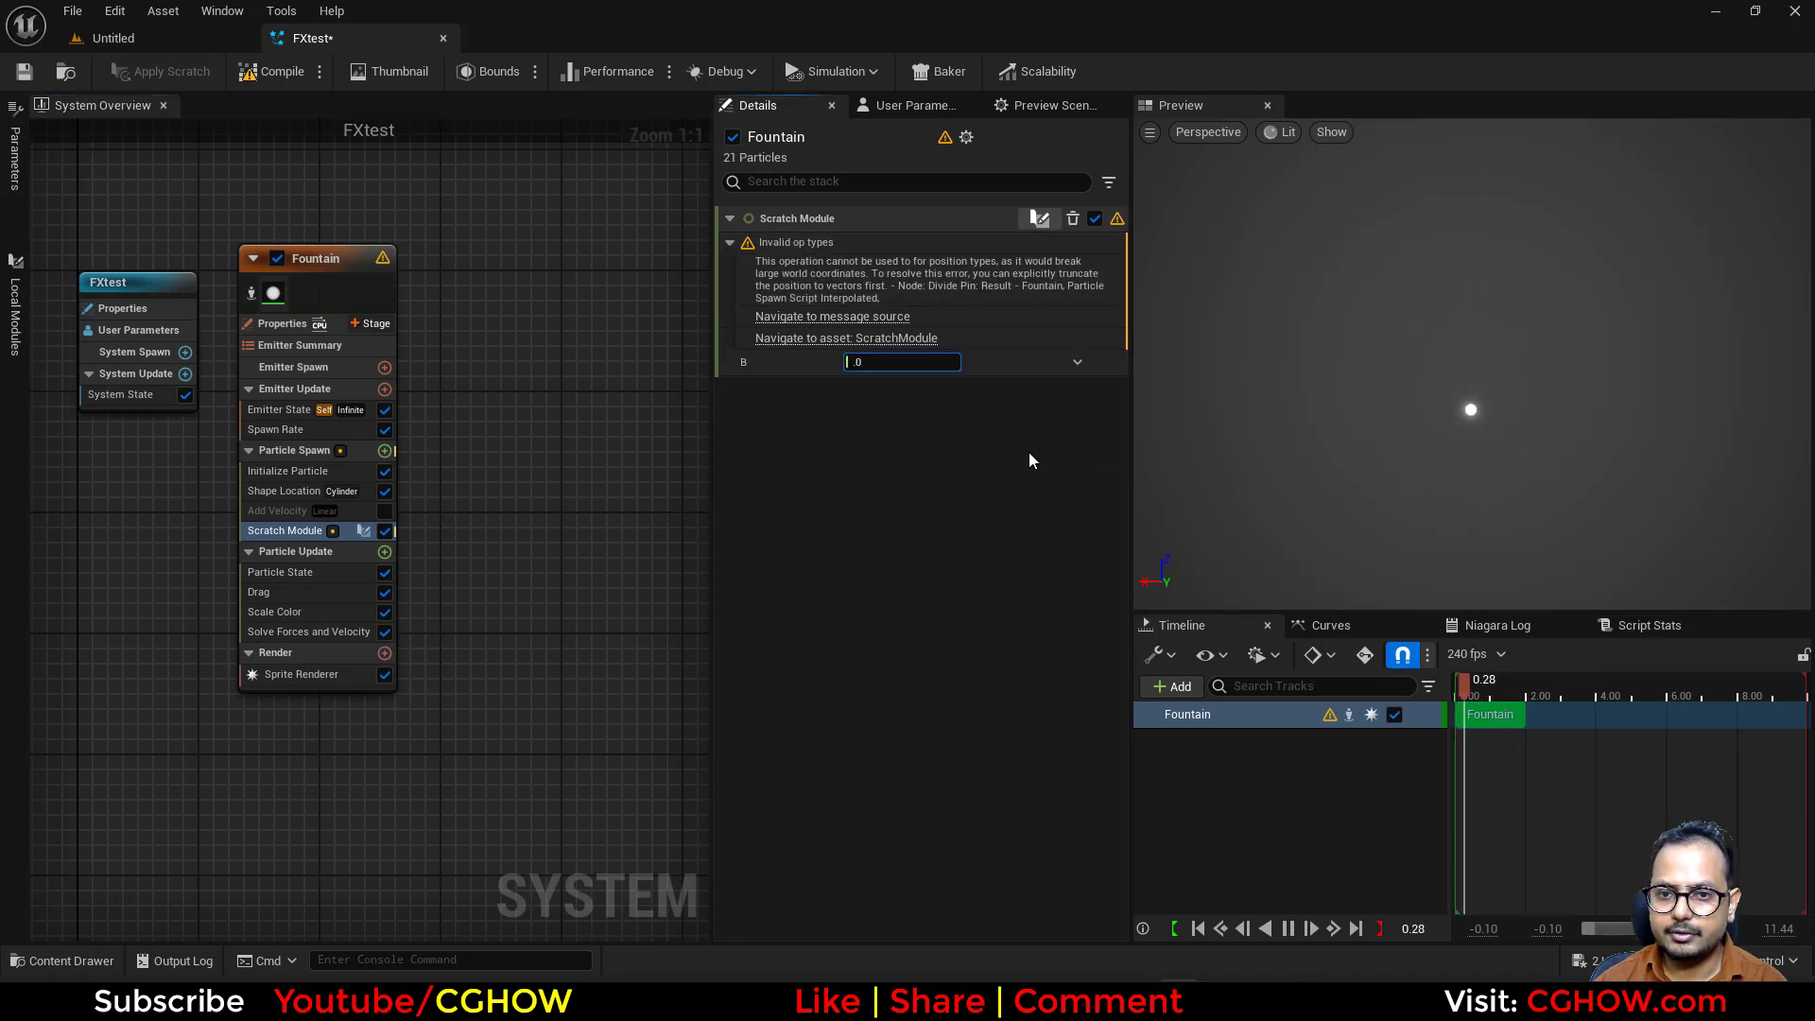
text(5)
key(Return)
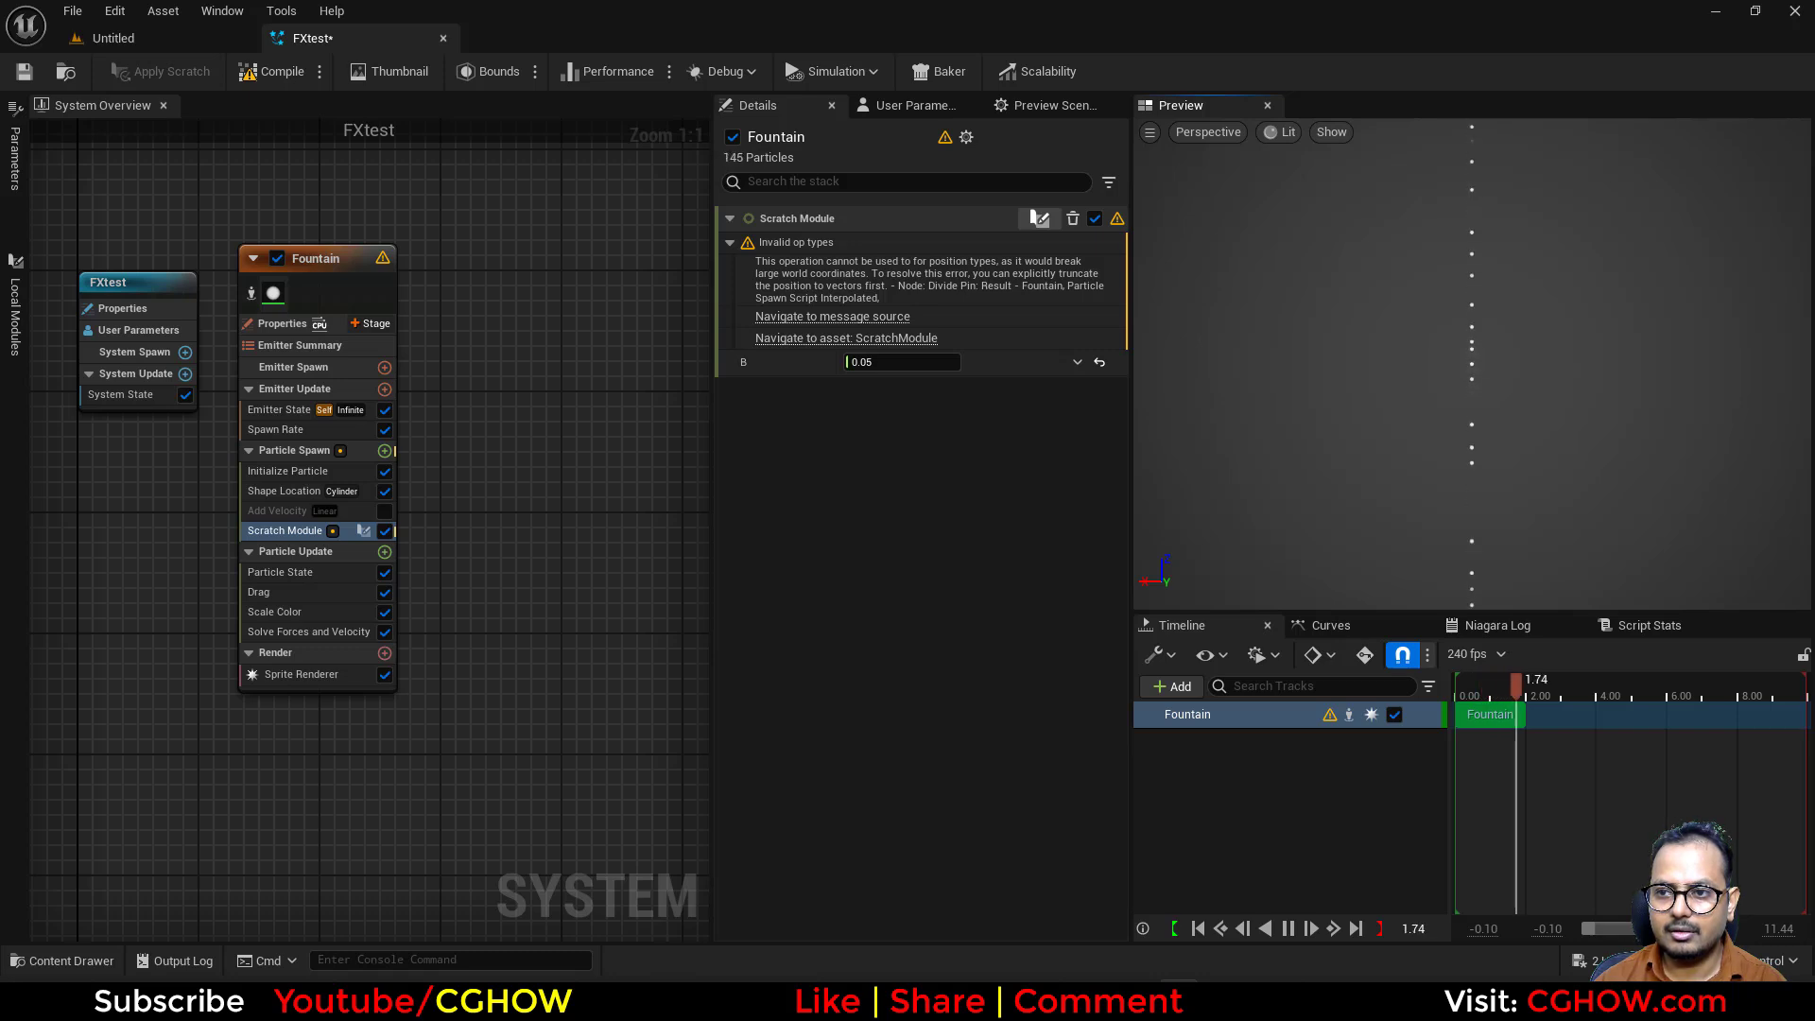
- Reduce the Shape Location cylinder height to about 14.7 and enable the Add Velocity module
click(275, 492)
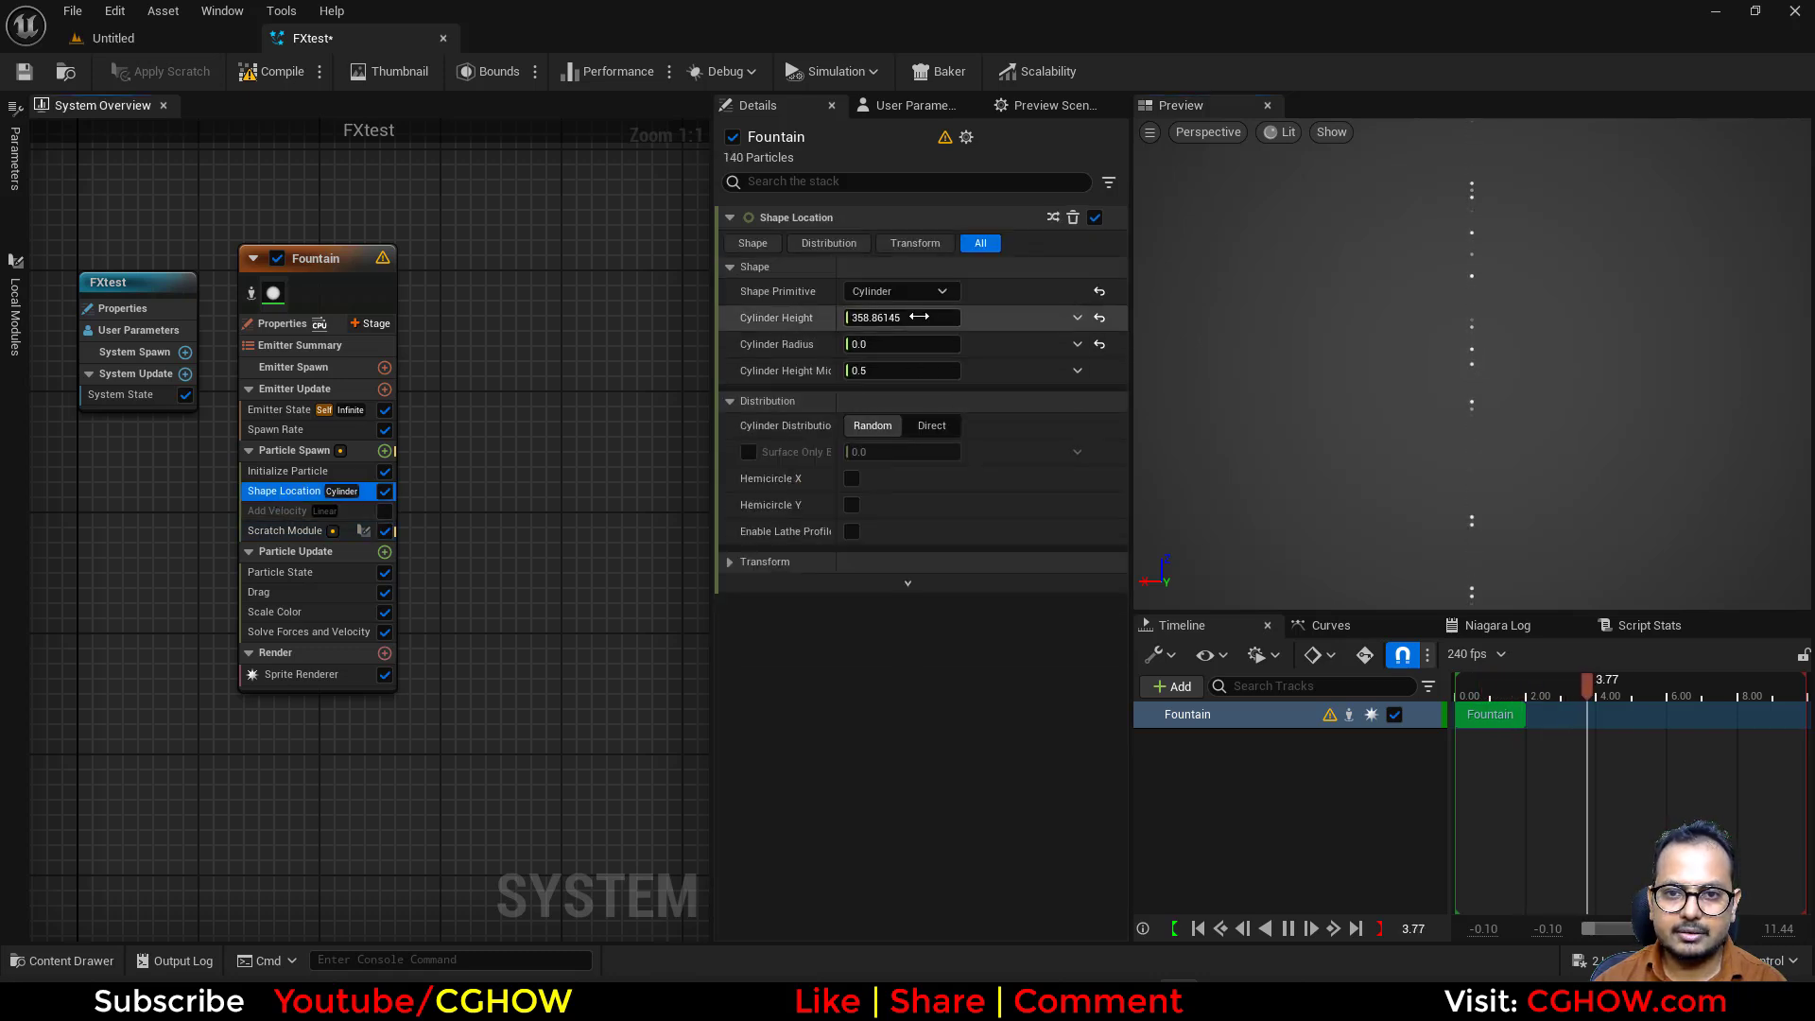
drag(899, 318, 851, 317)
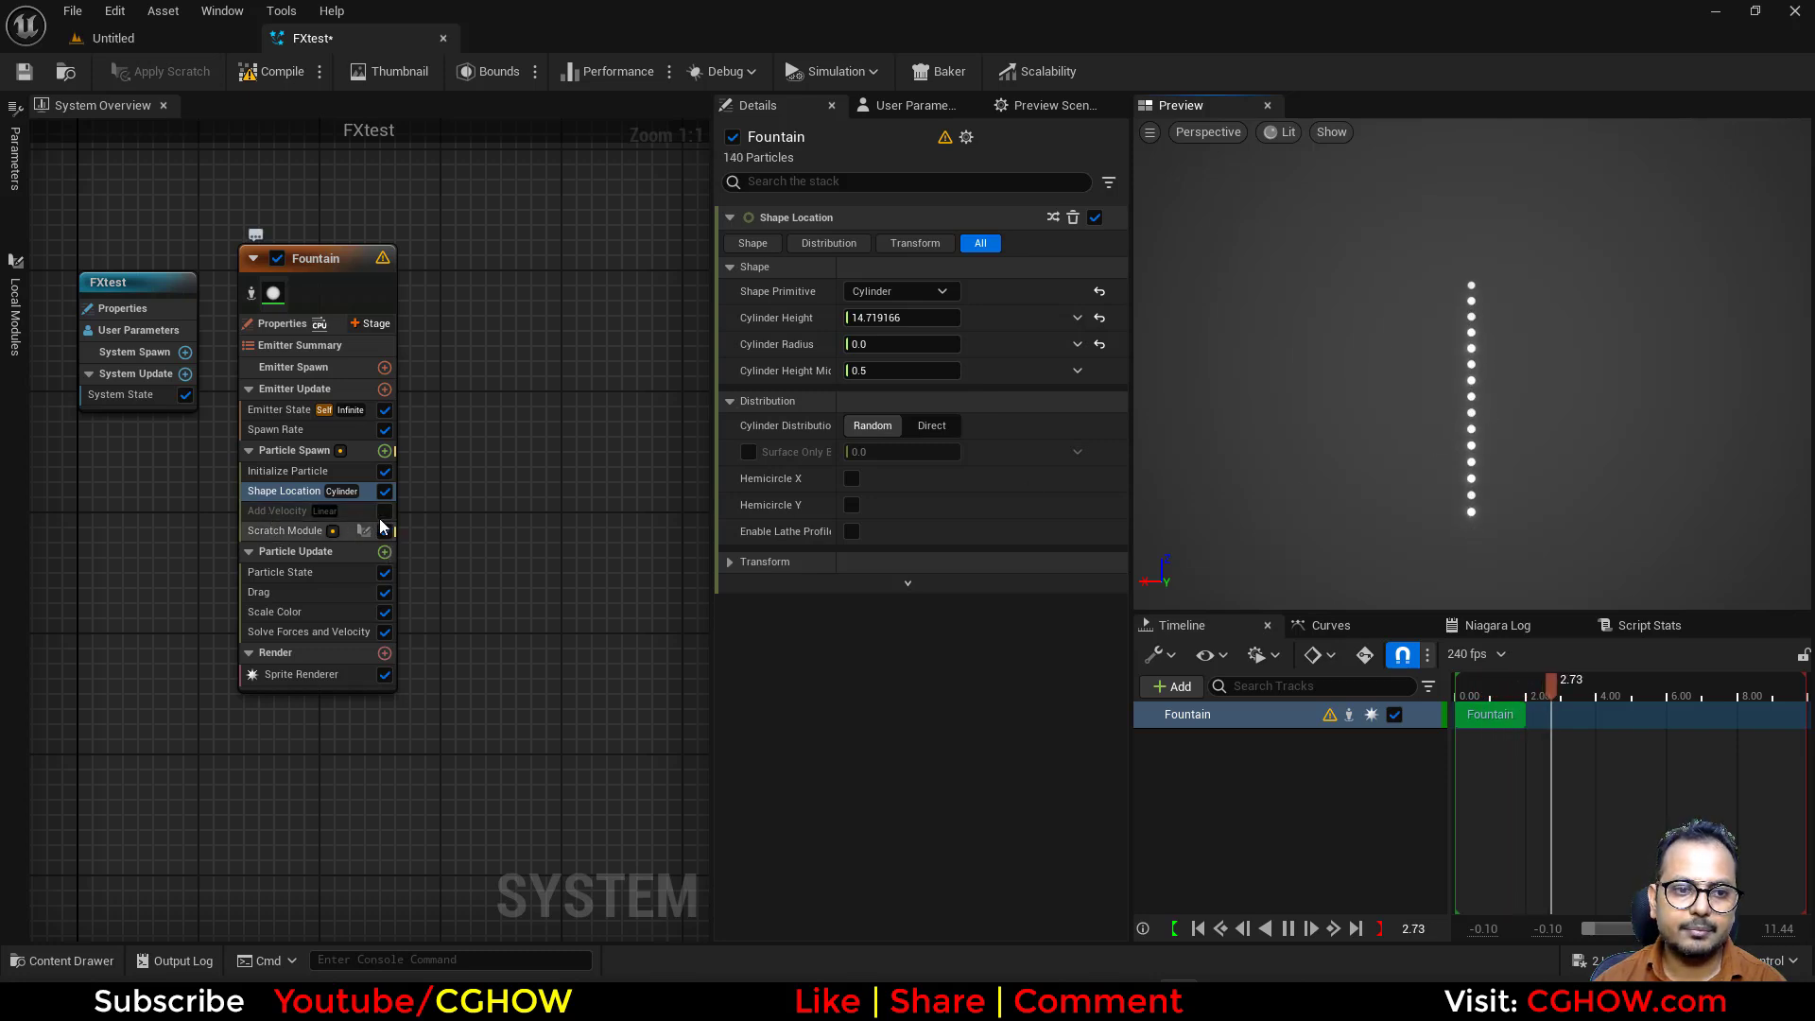
click(384, 511)
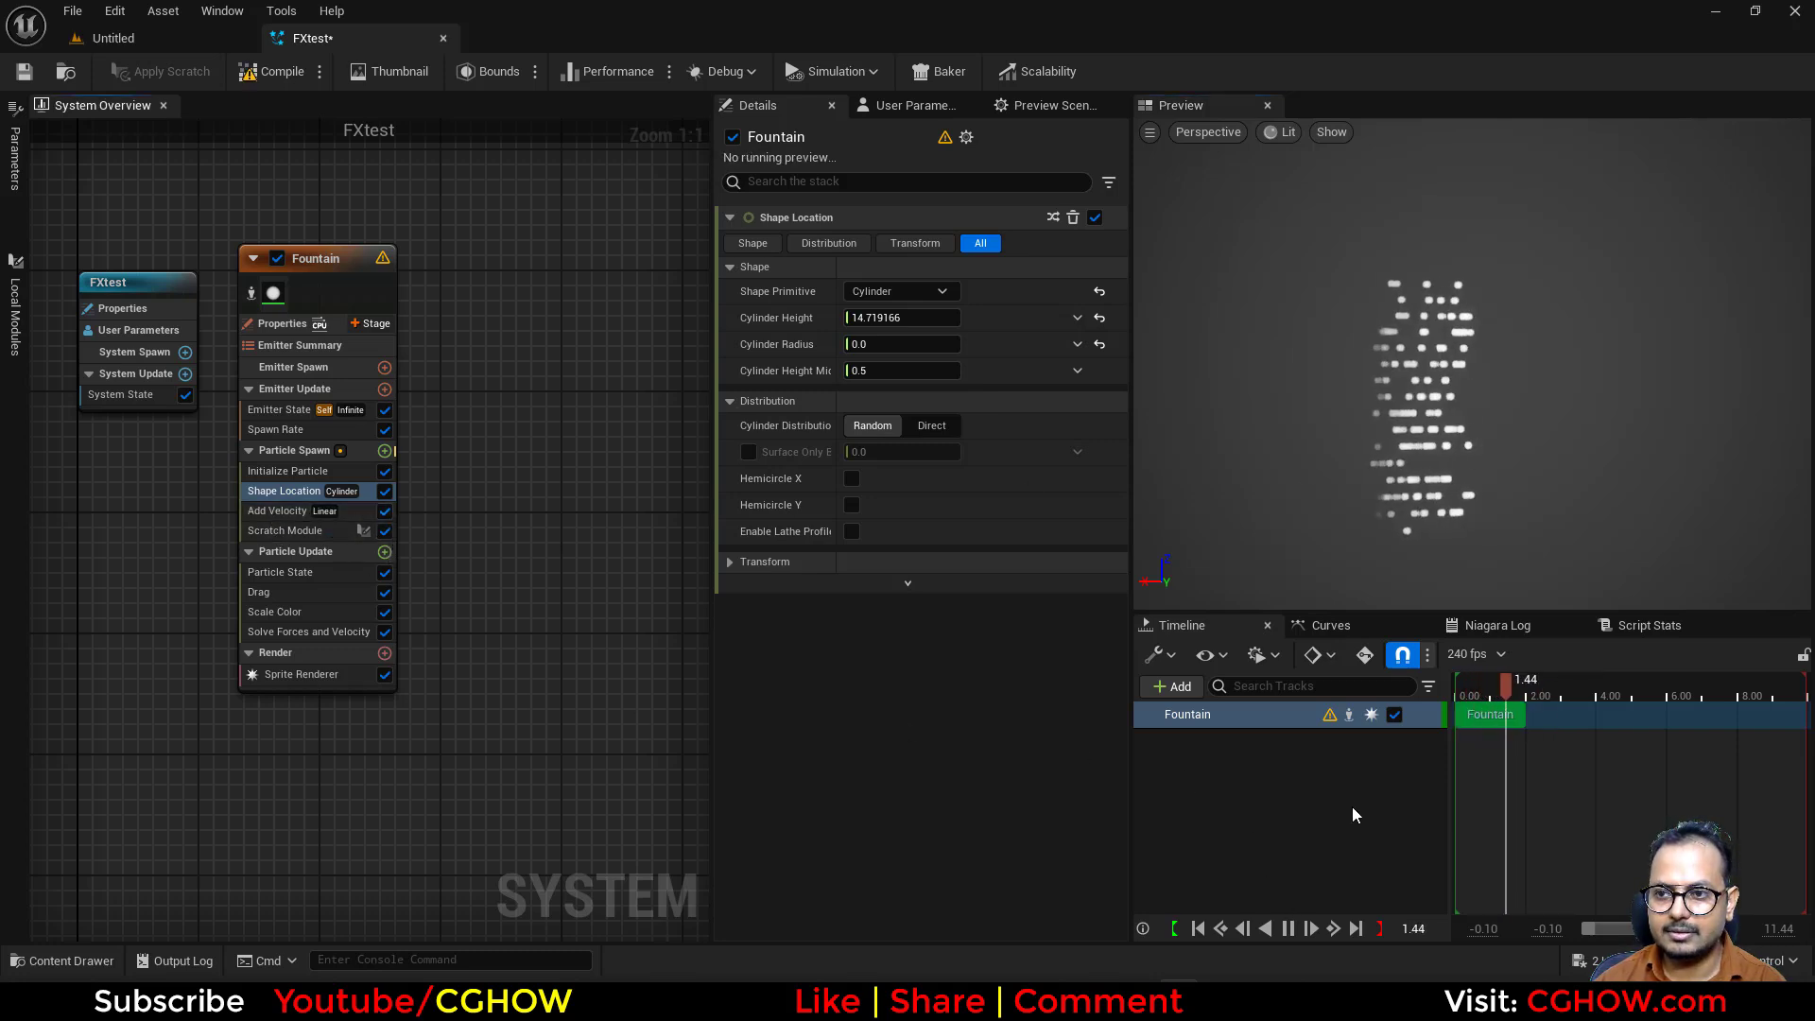
- Adjust the Fountain emitter's spawn rate, trying about 98 and 2363 before settling on about 64
click(270, 429)
drag(896, 245, 946, 274)
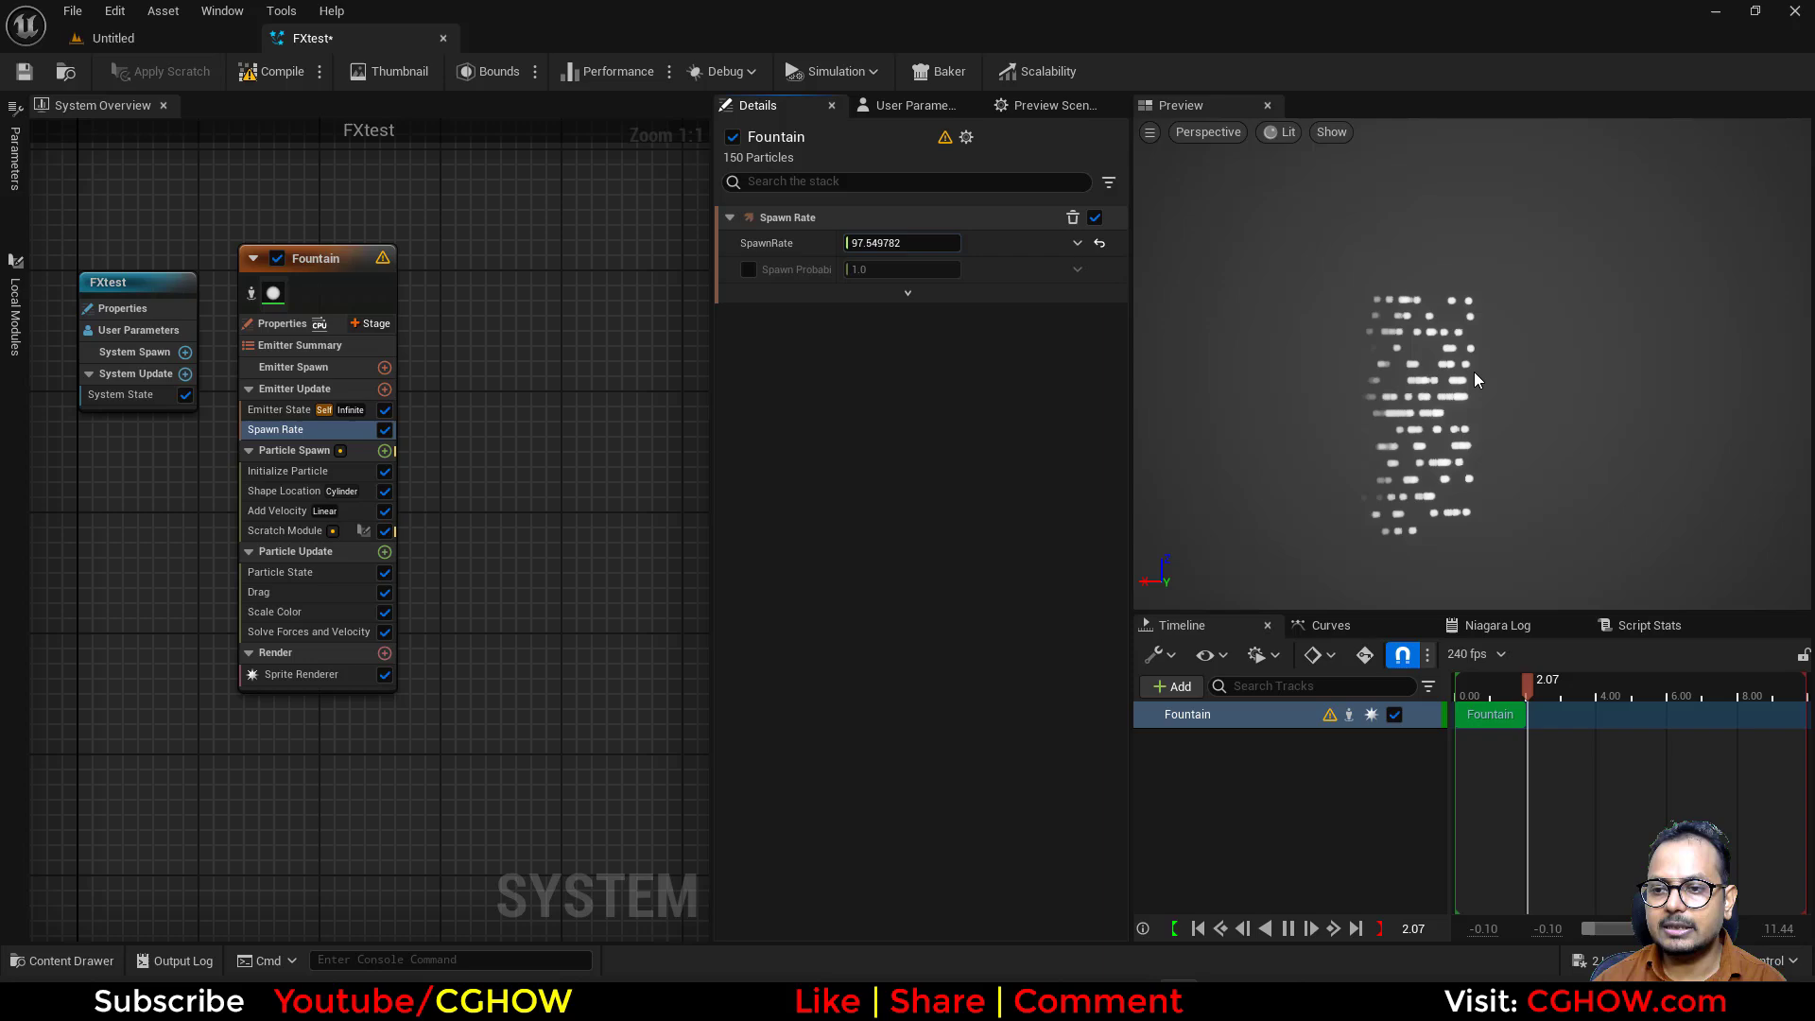
scroll(1443, 257, up, 3)
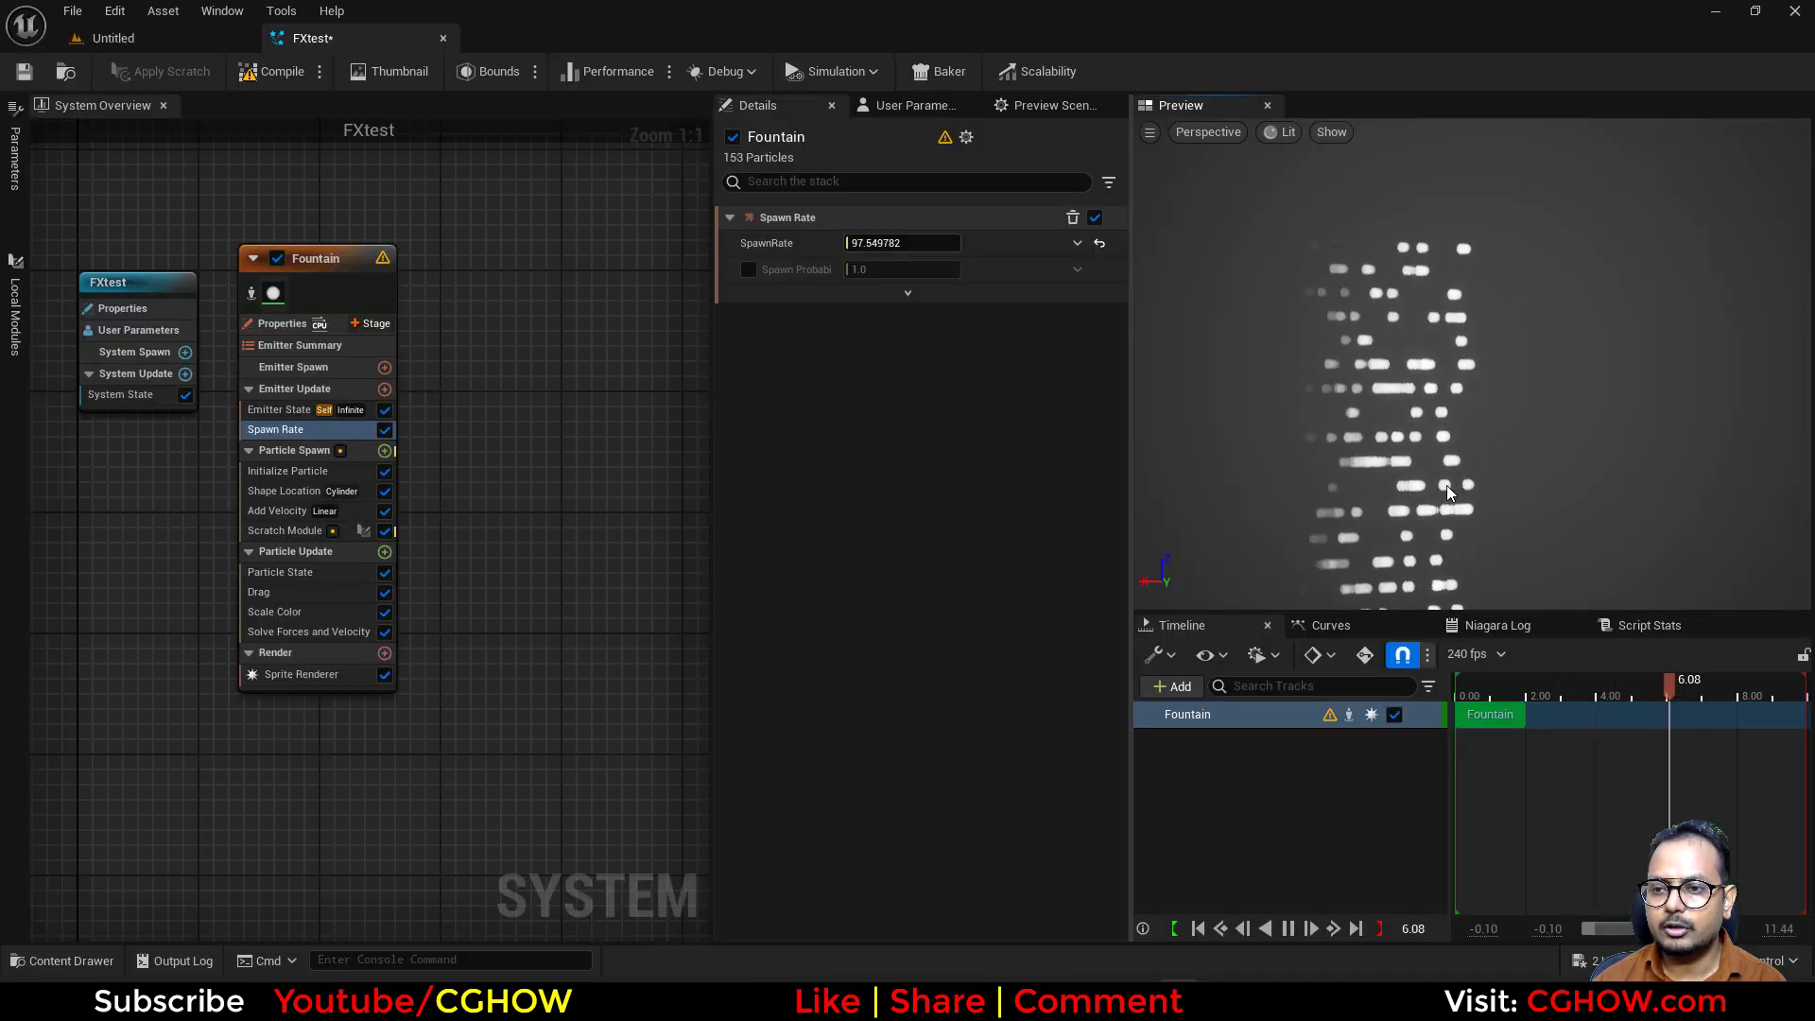
drag(867, 246, 981, 530)
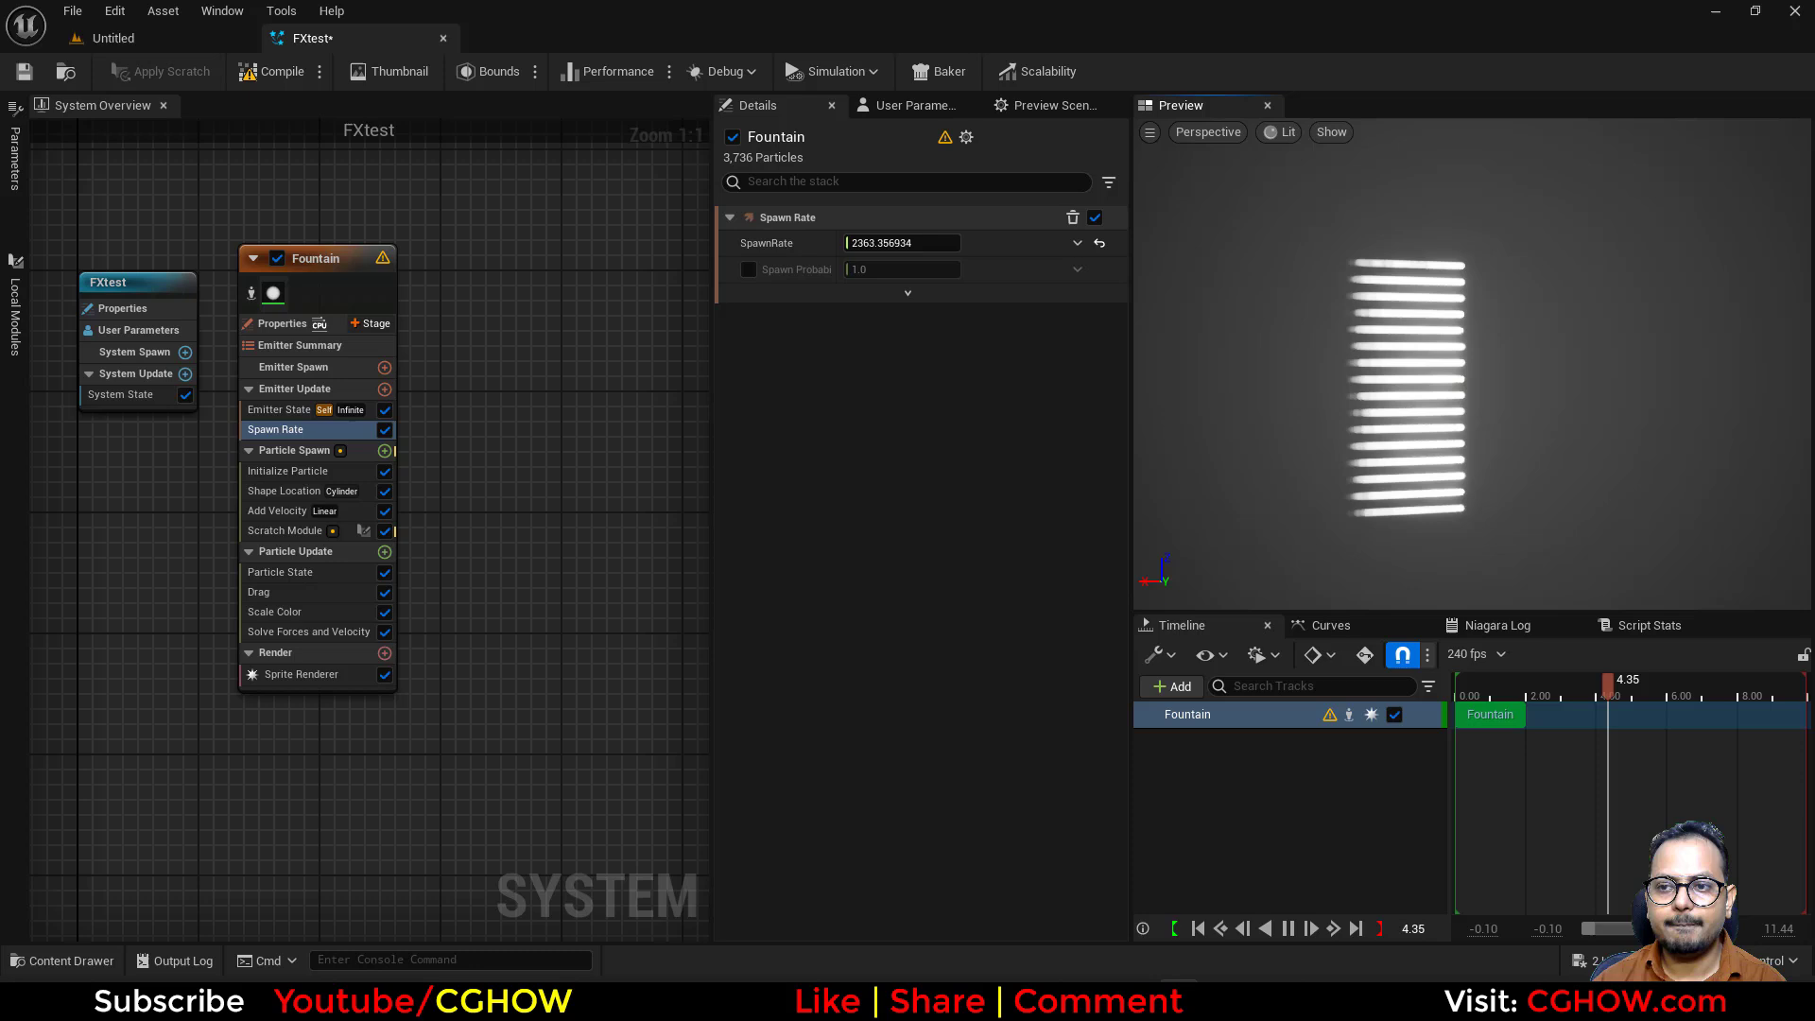
mouse_move(916, 243)
mouse_down()
mouse_move(851, 245)
mouse_move(916, 243)
mouse_up()
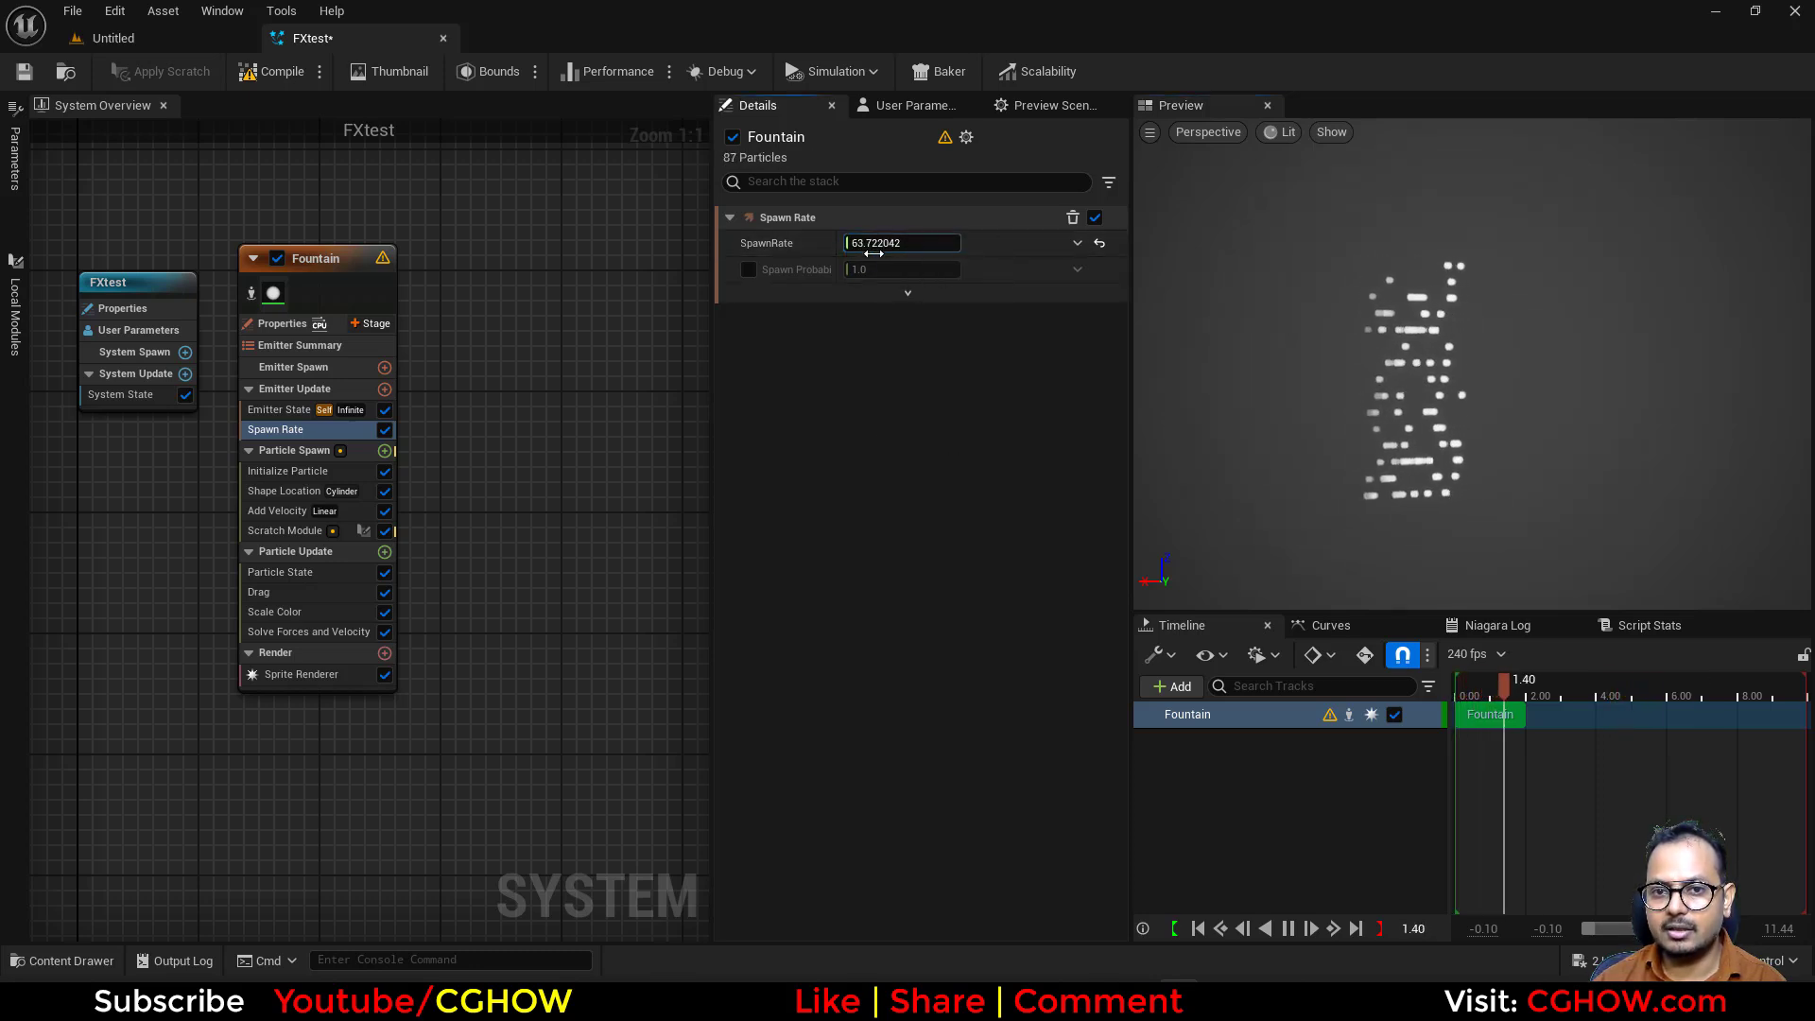
- Duplicate the Fountain emitter within the system
right_drag(519, 451, 467, 458)
right_drag(388, 366, 271, 345)
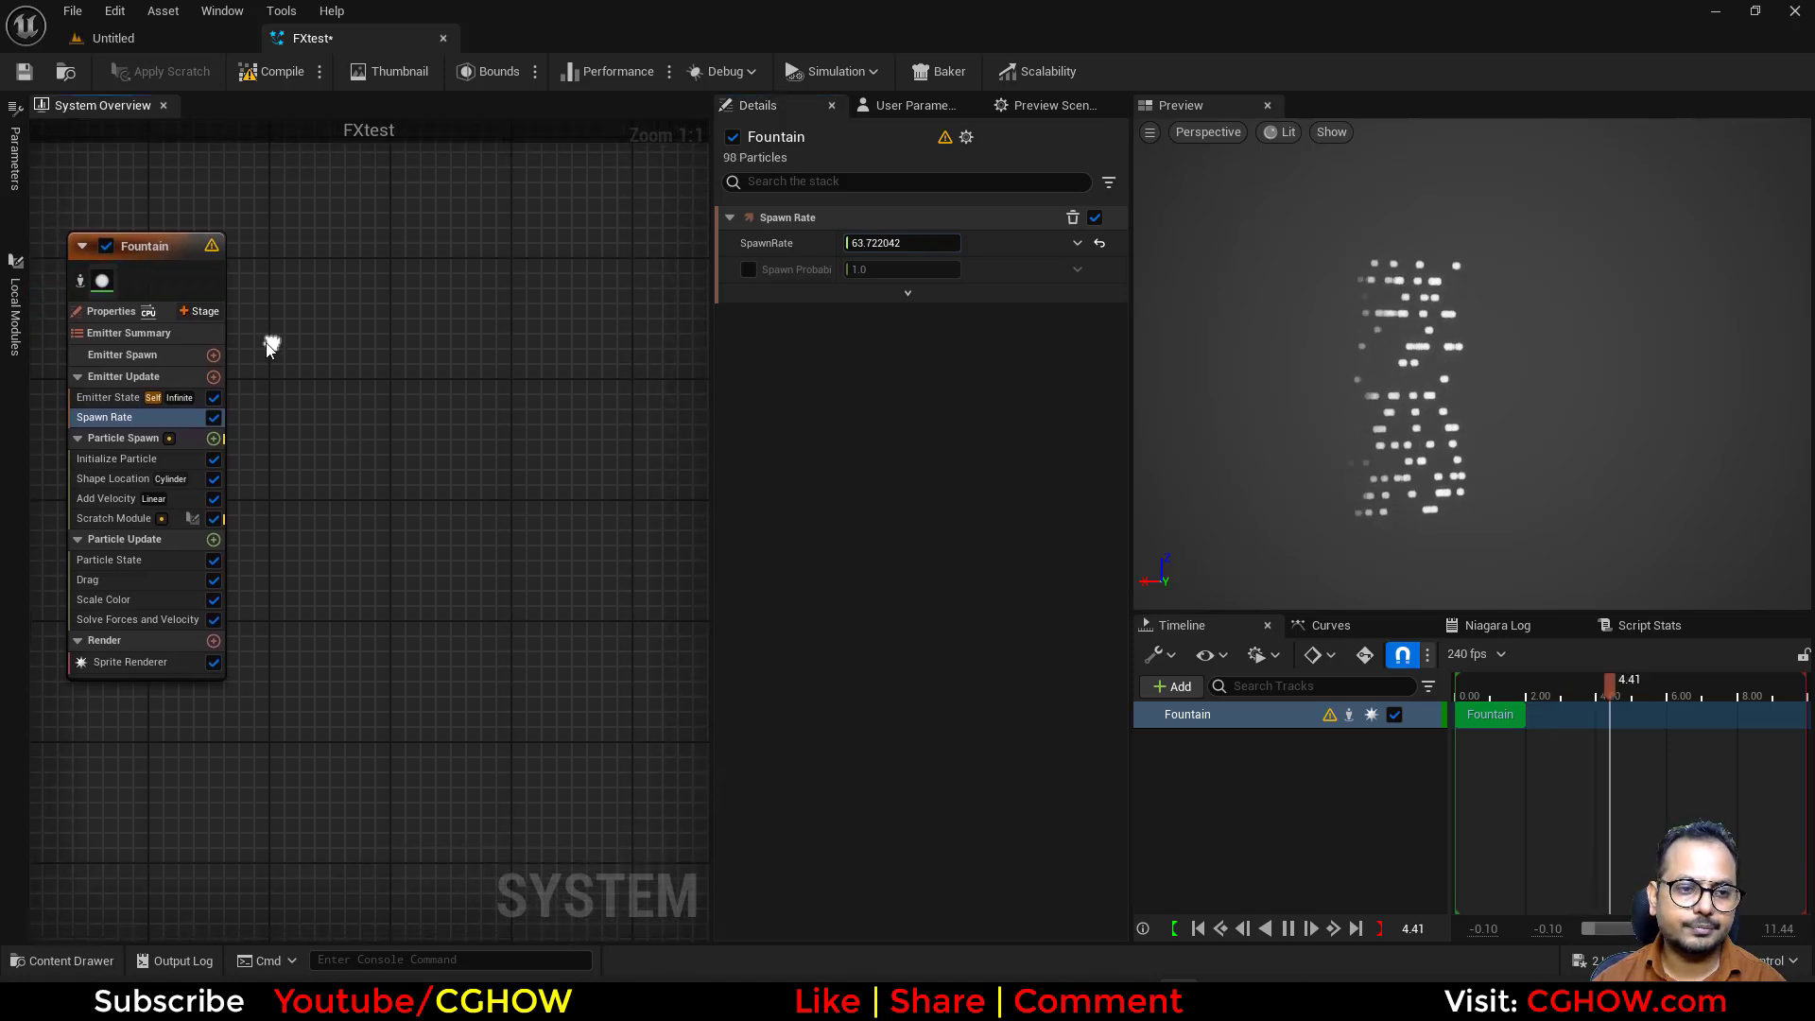
click(116, 520)
click(180, 239)
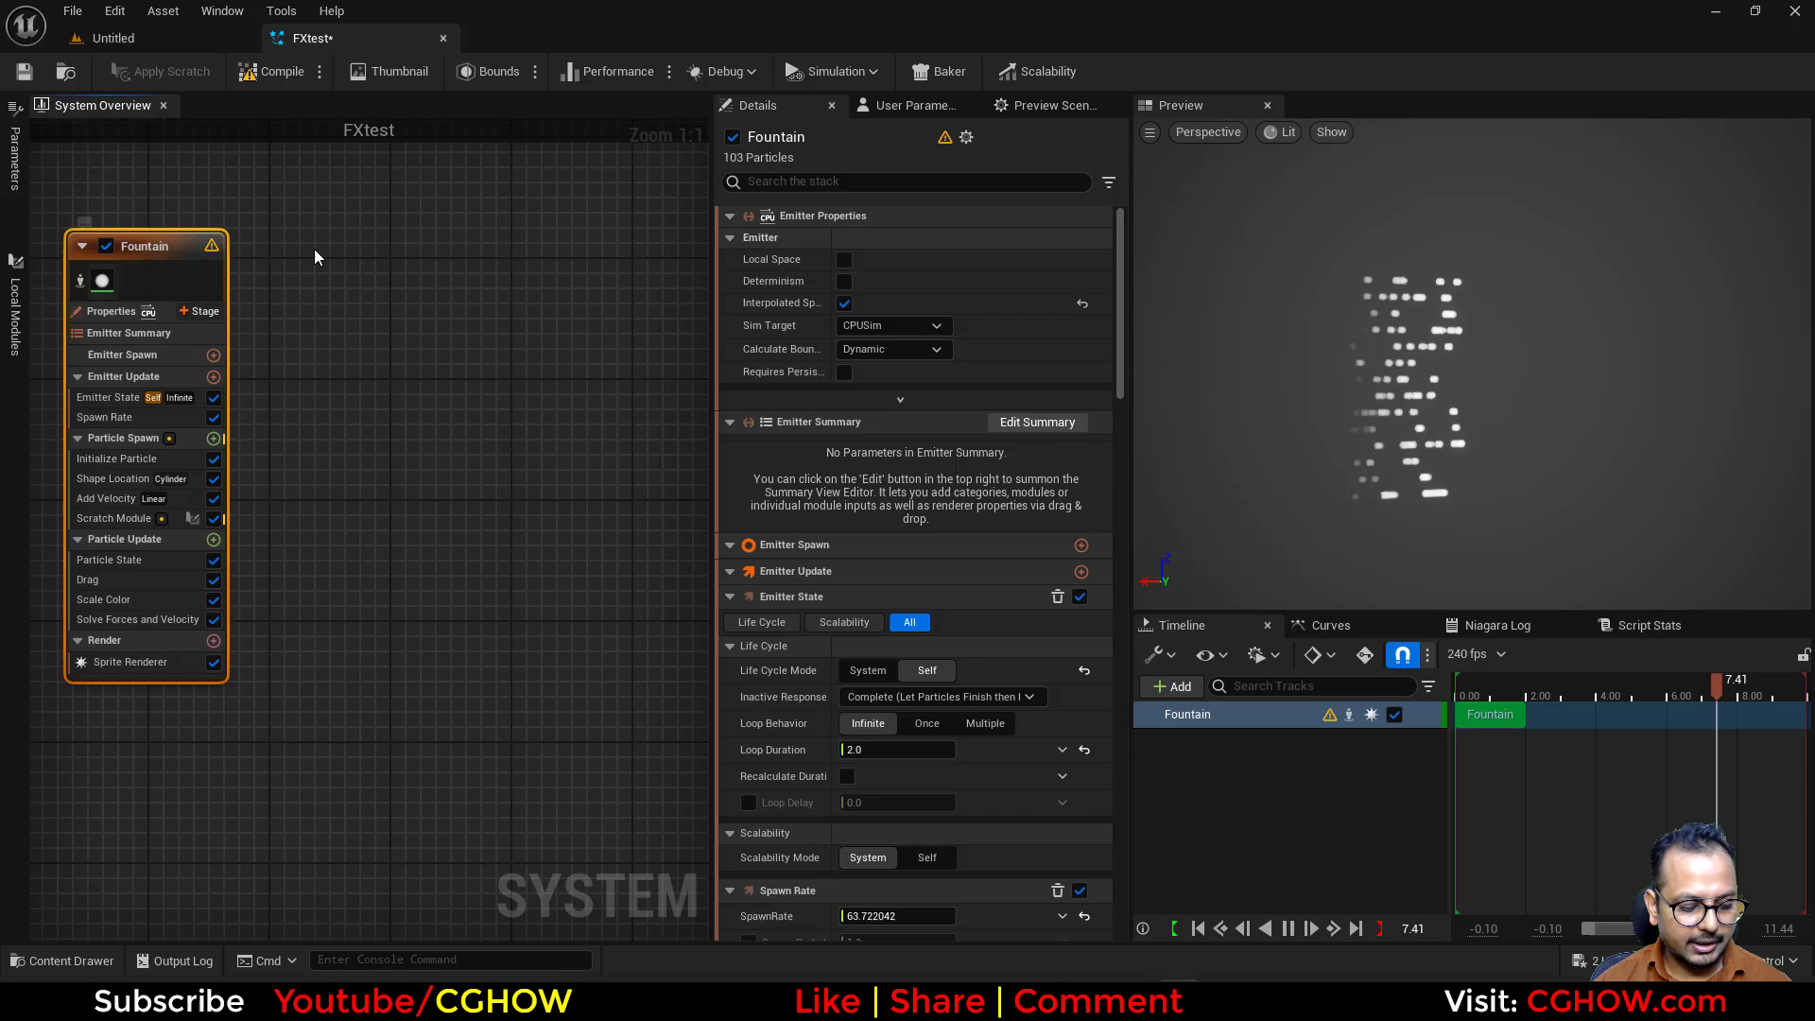
key(ctrl+d)
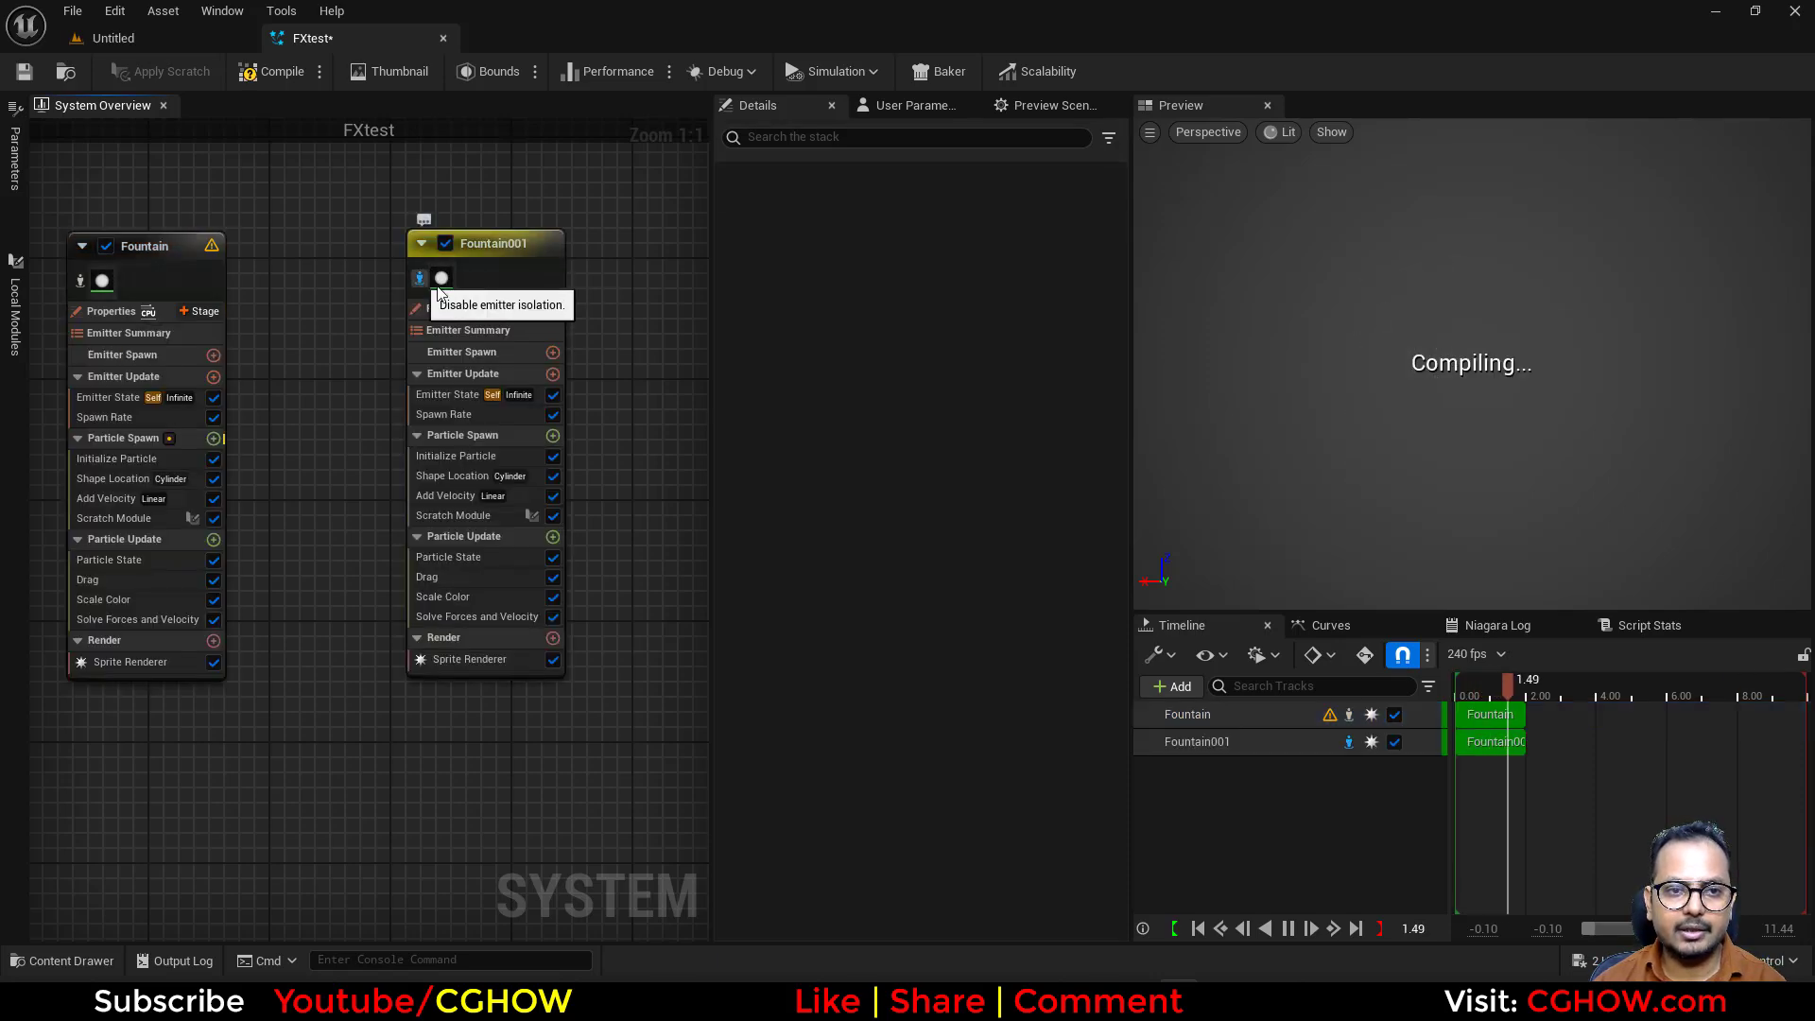
- Remove the Spawn Rate, Shape Location, Add Velocity and Scratch modules from the duplicated emitter and add Spawn Burst Instantaneous under Emitter Update
click(450, 515)
key(Delete)
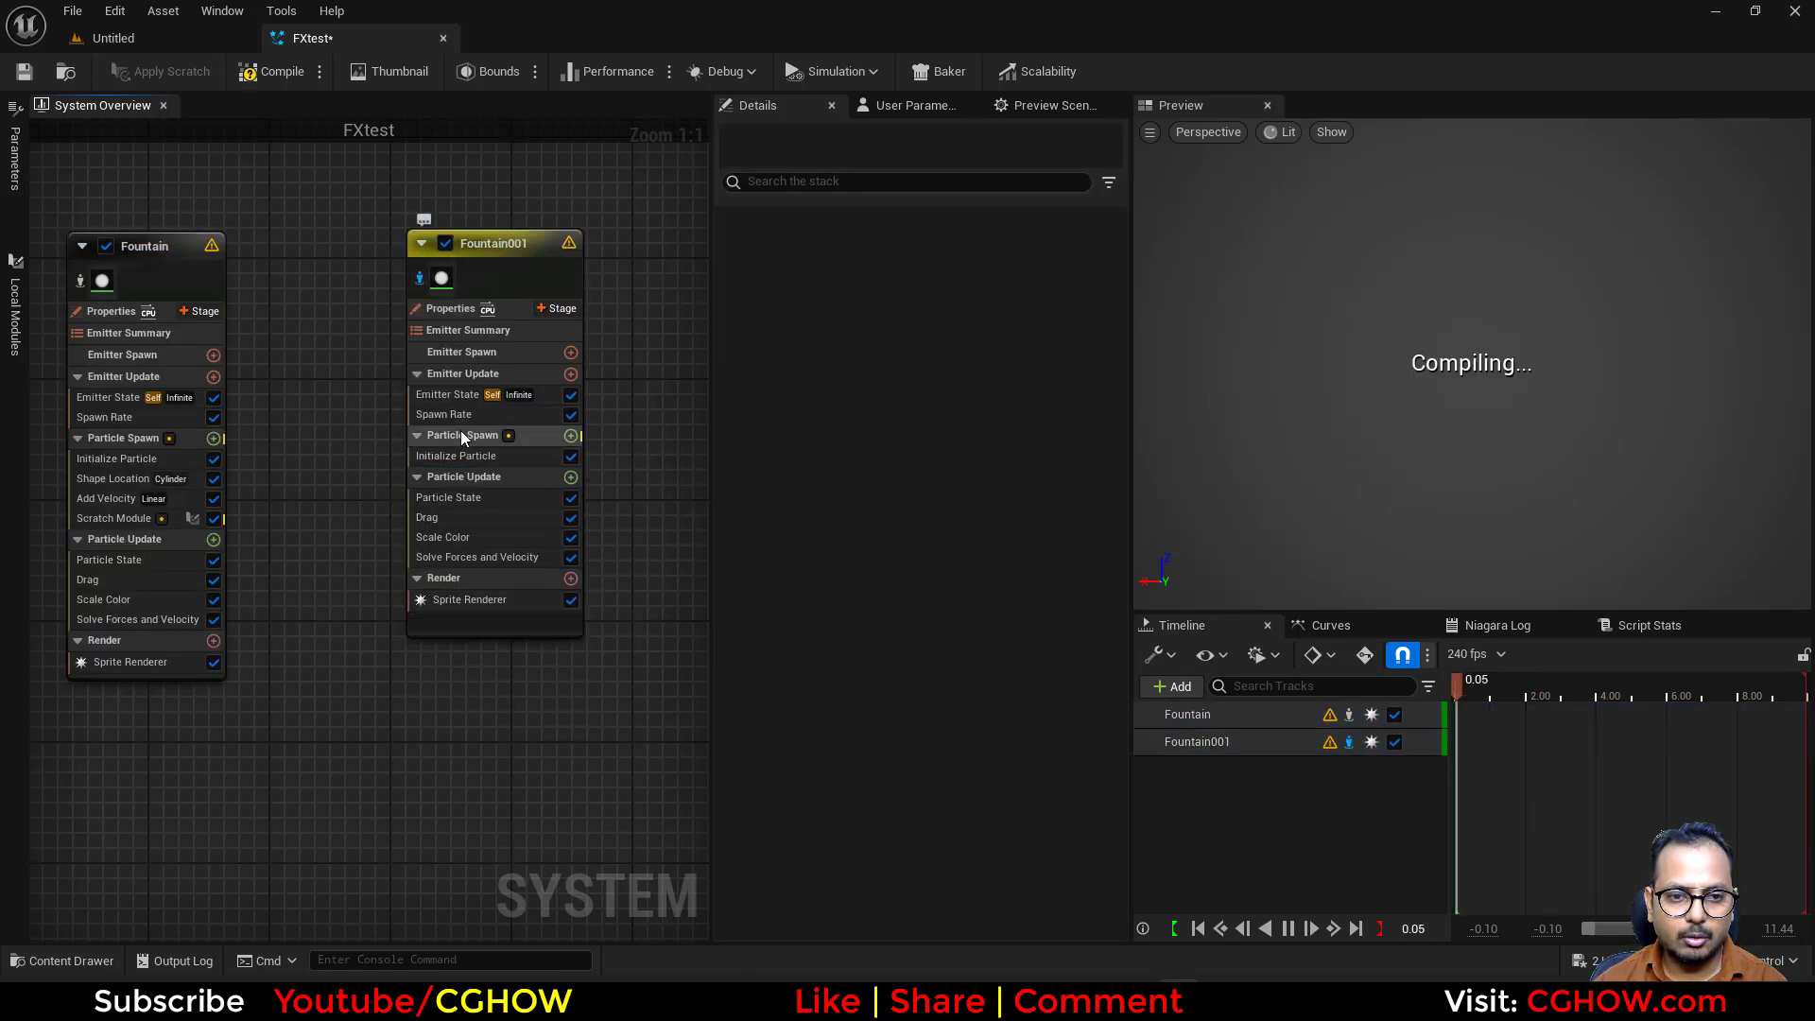
click(553, 374)
click(215, 549)
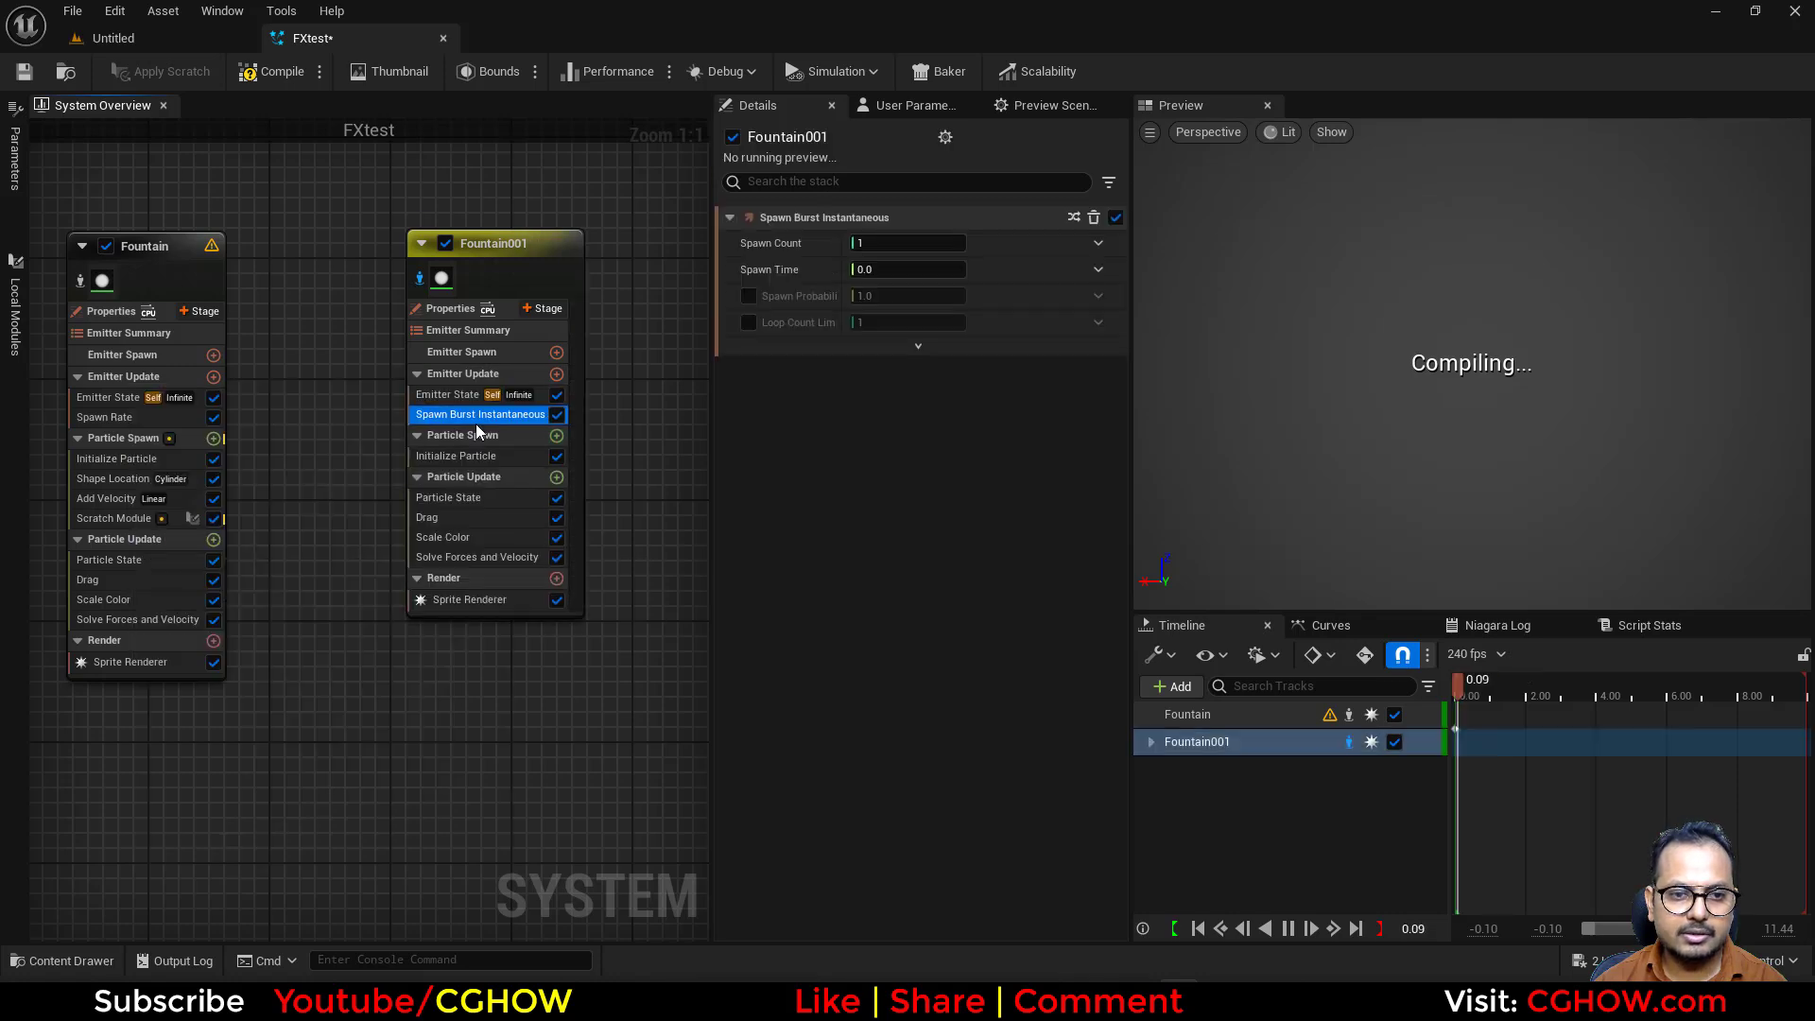
- Set the duplicated emitter's loop behavior to Once and turn off killing its particles when their lifetime elapses
click(455, 395)
click(935, 345)
click(529, 497)
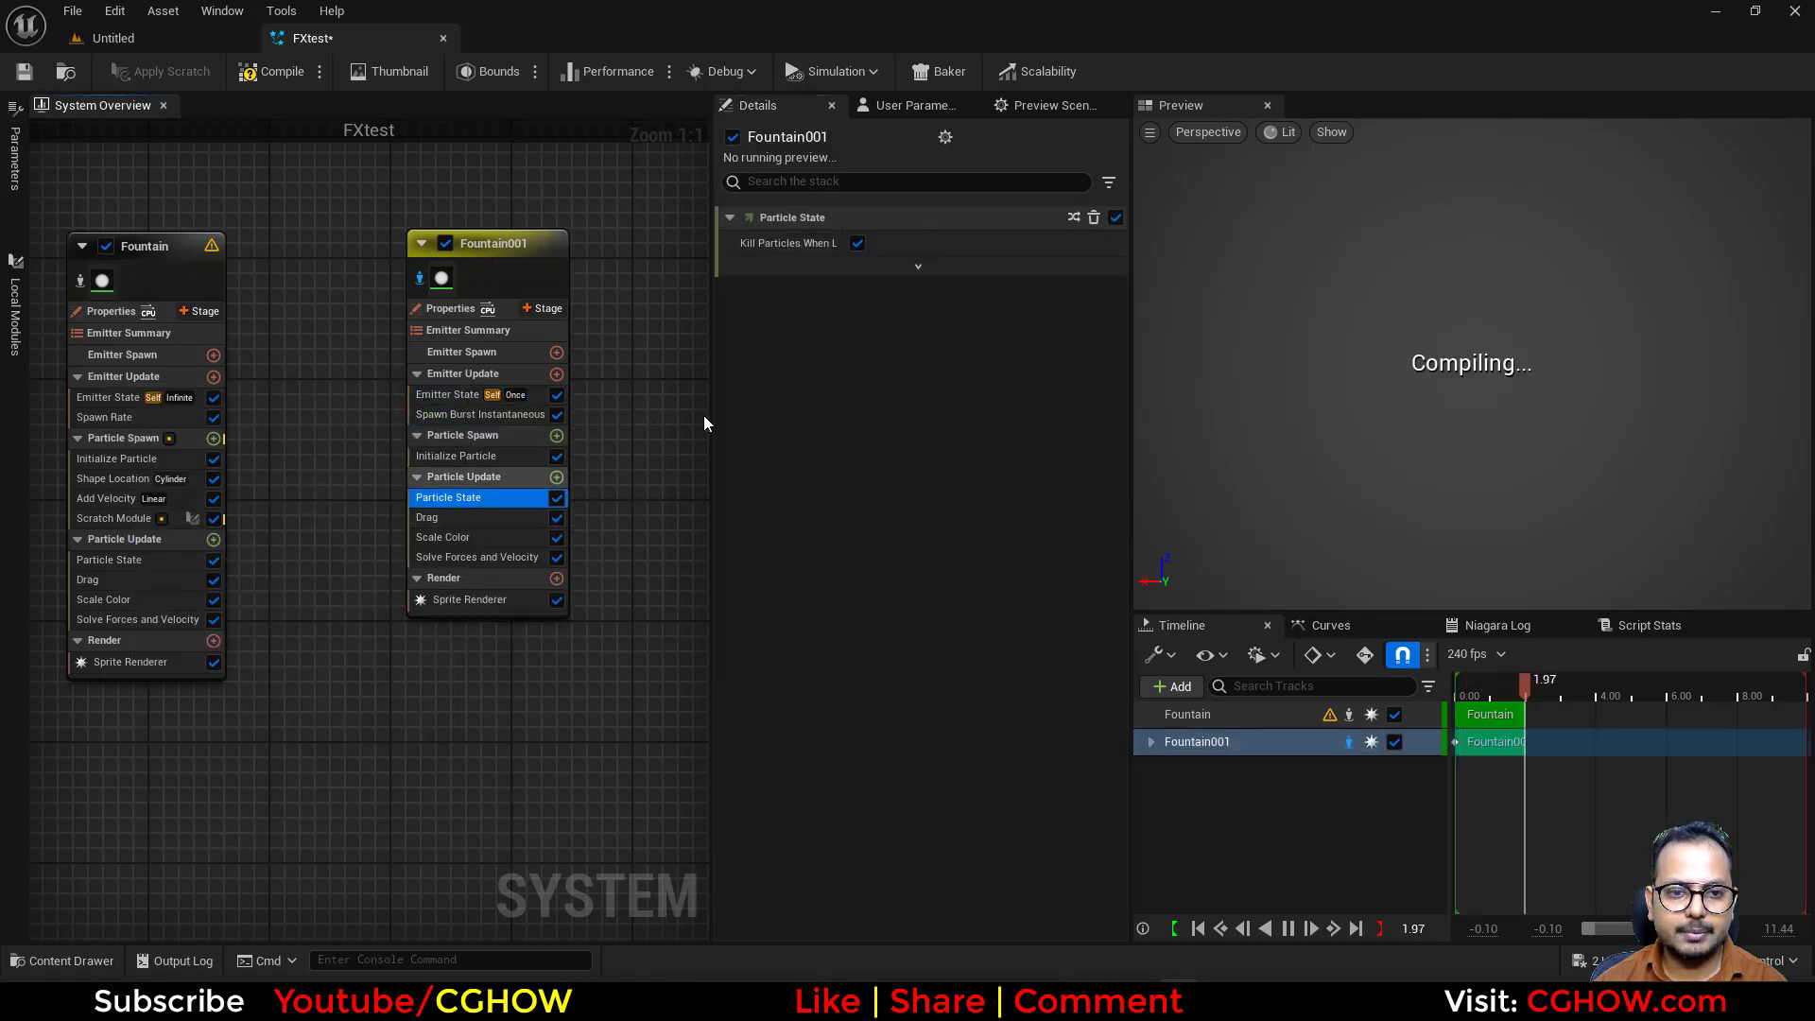
- Enable Position Offset in the duplicated emitter's Initialize Particle as a Make Vector, with Z driven by Return Normalized Exec Index
click(445, 462)
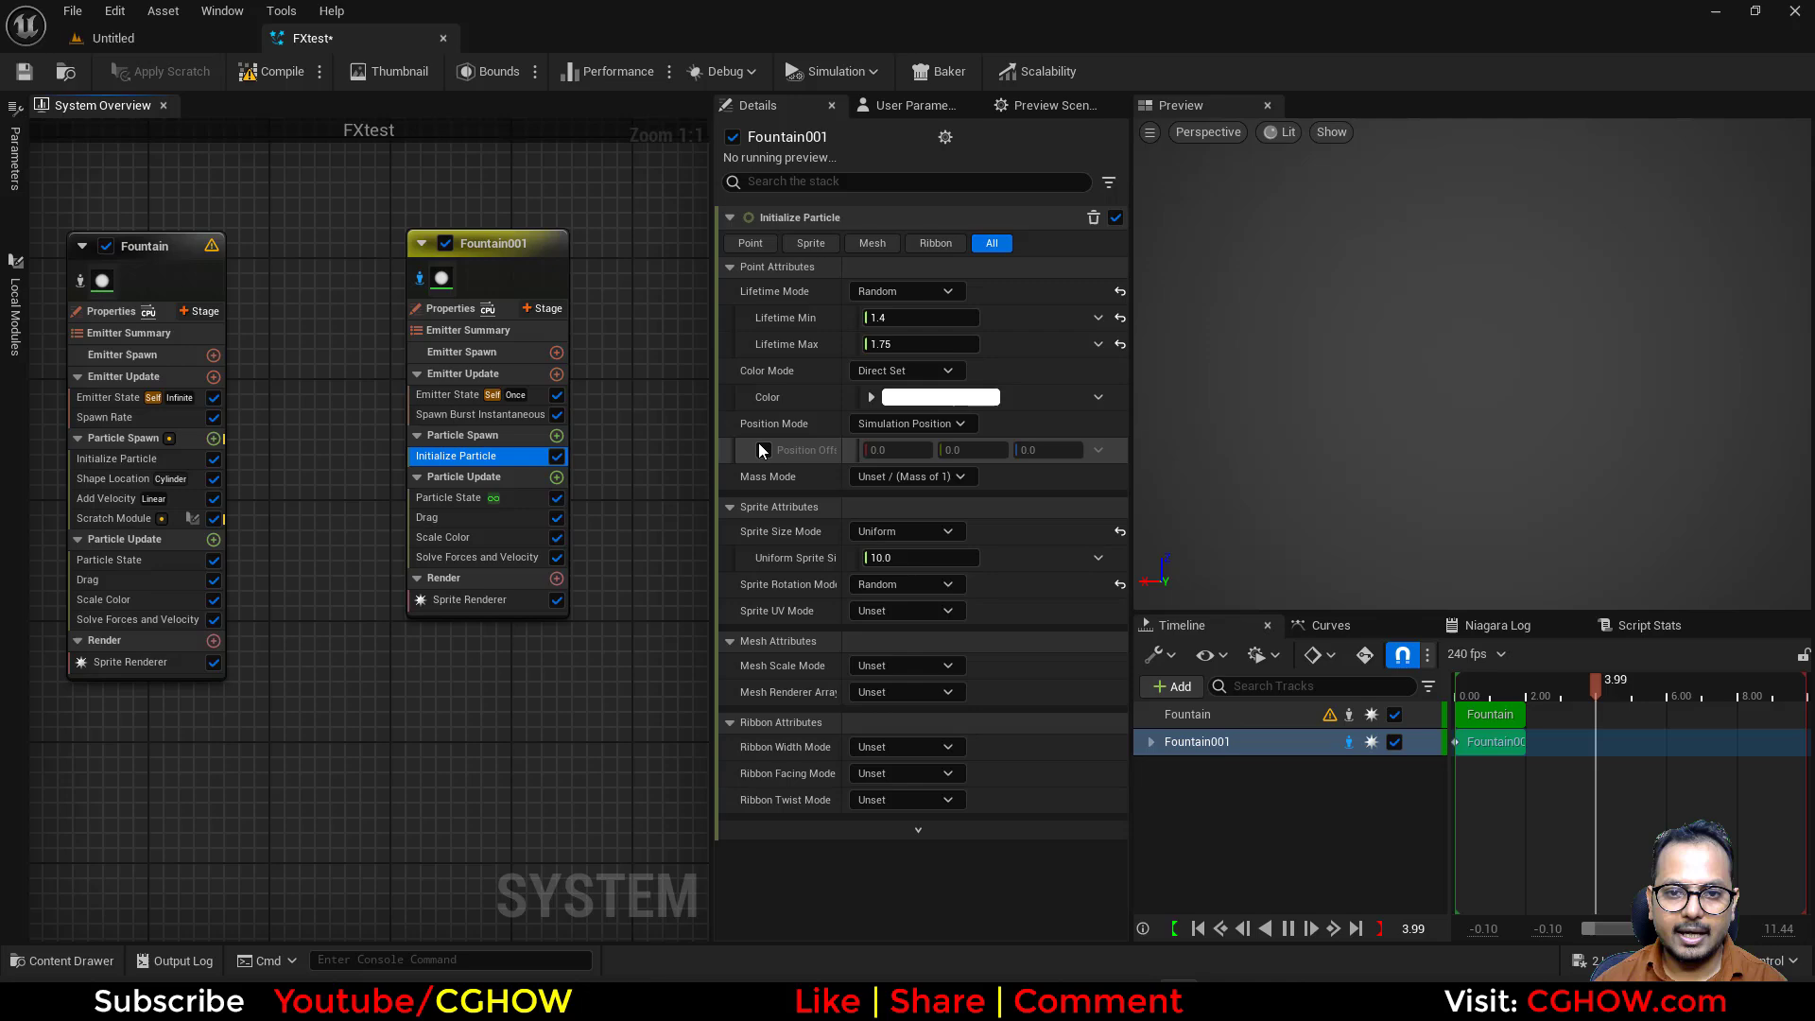
click(762, 448)
click(1097, 452)
text(make)
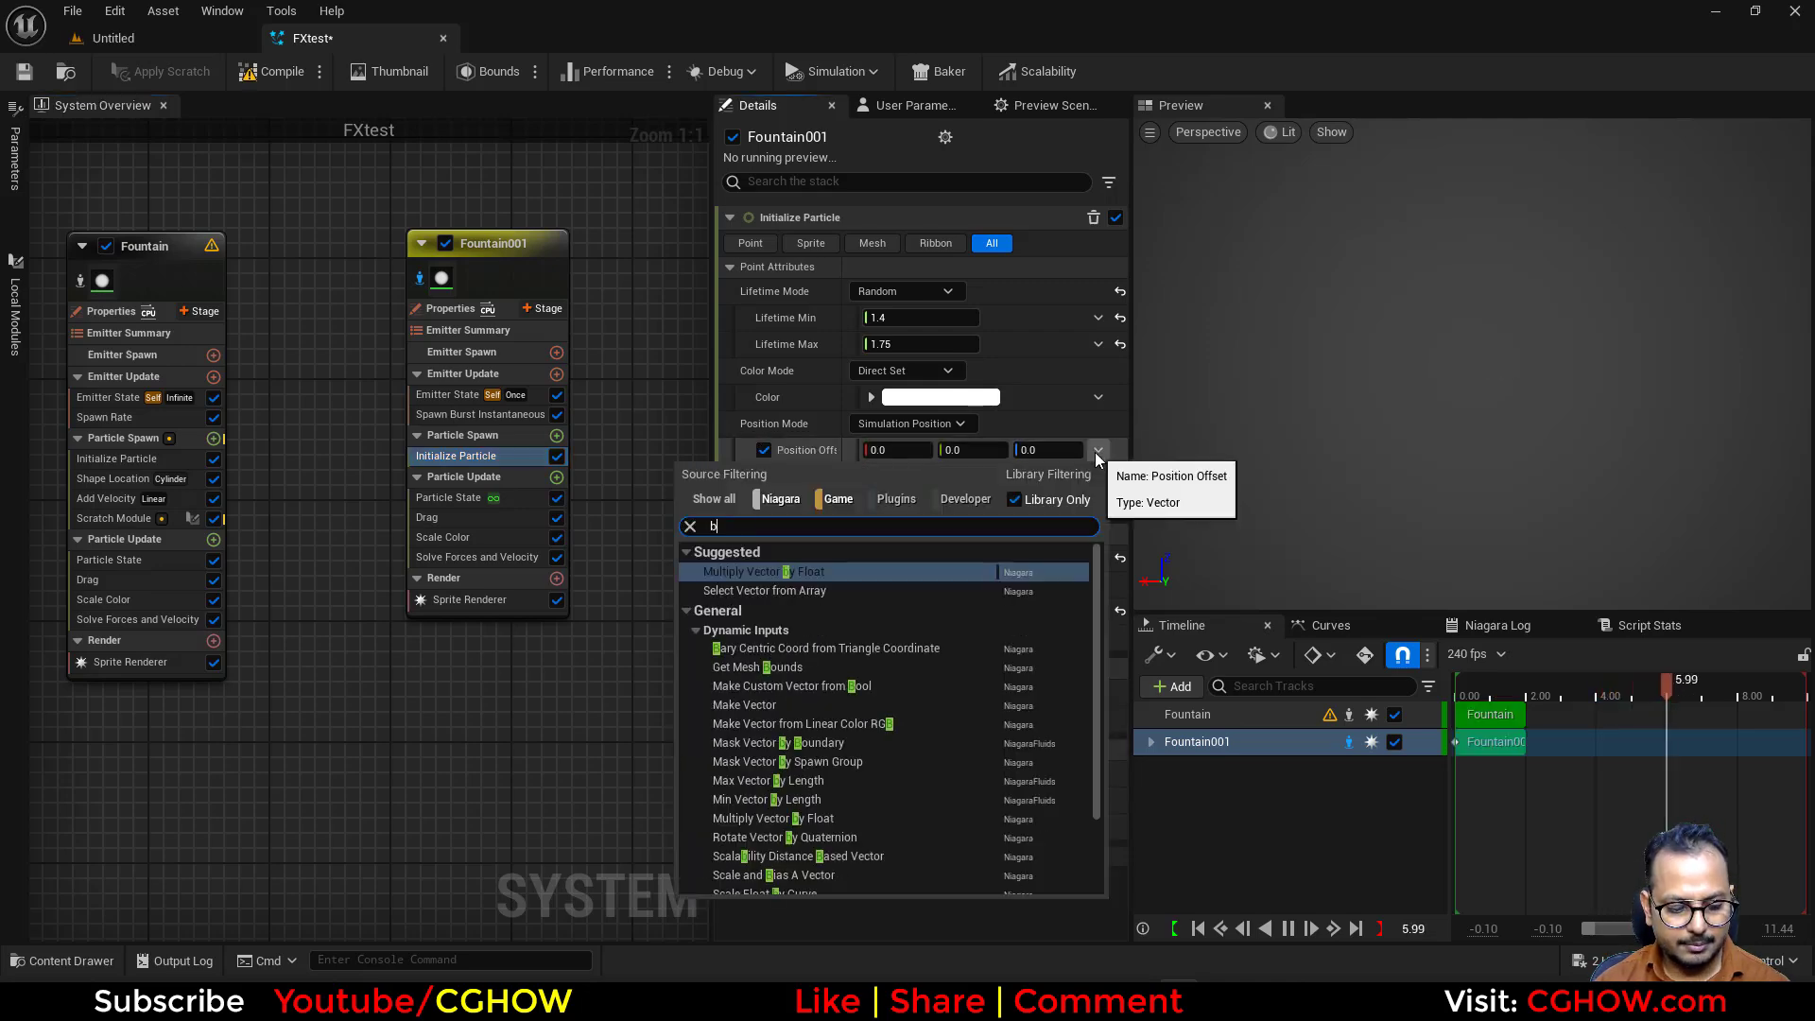
click(793, 579)
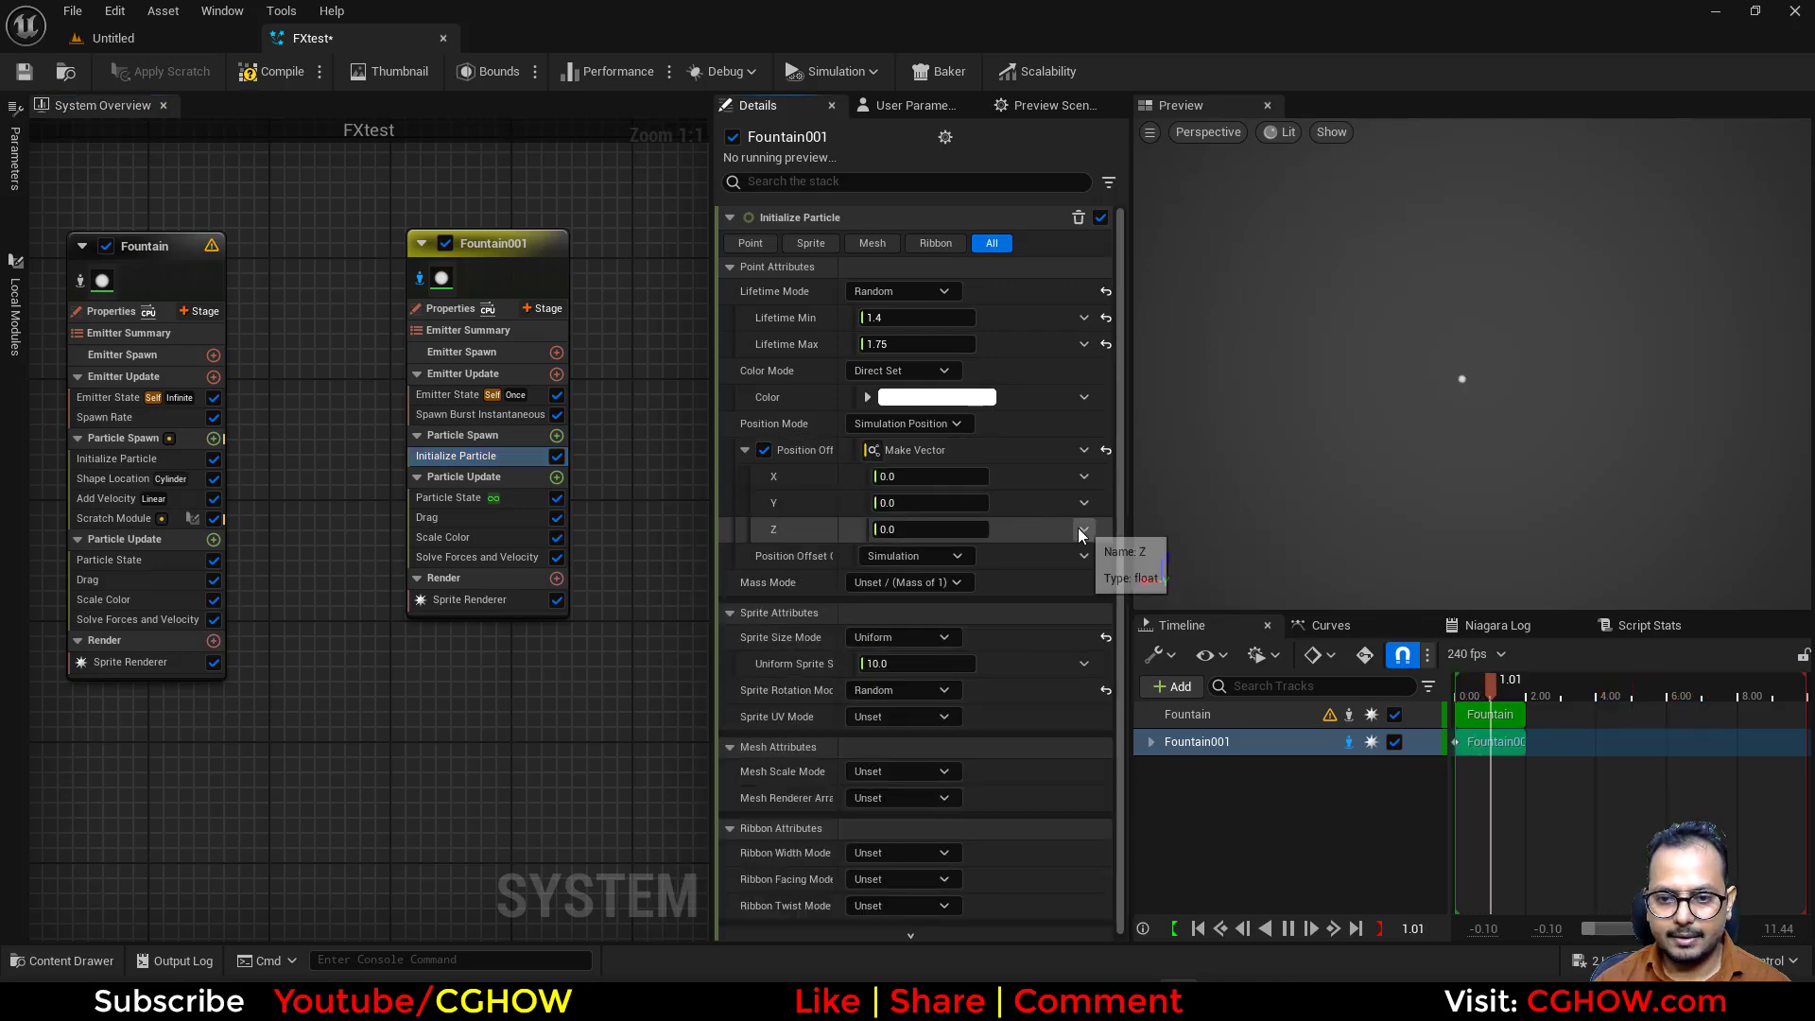
click(1084, 529)
text(exe)
click(1170, 192)
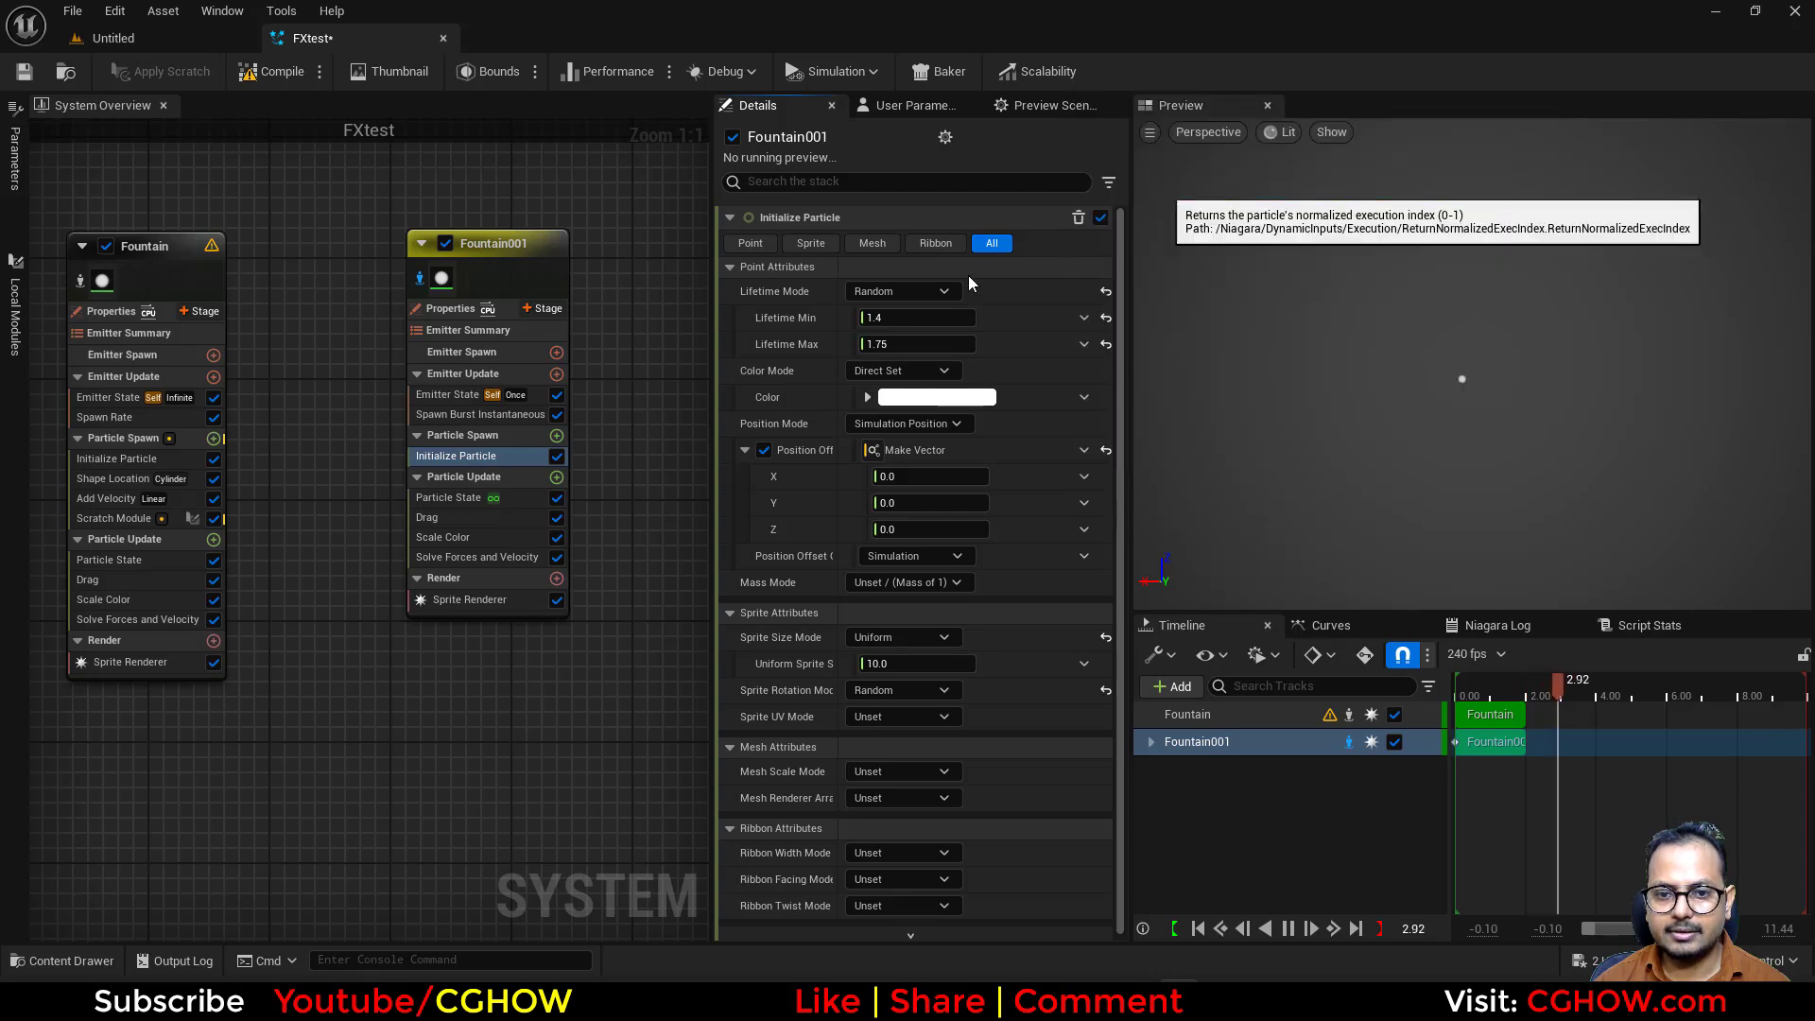
- Set the instantaneous burst's spawn count to 10 and increase the normalized index value that drives the Z offset
click(450, 416)
click(957, 243)
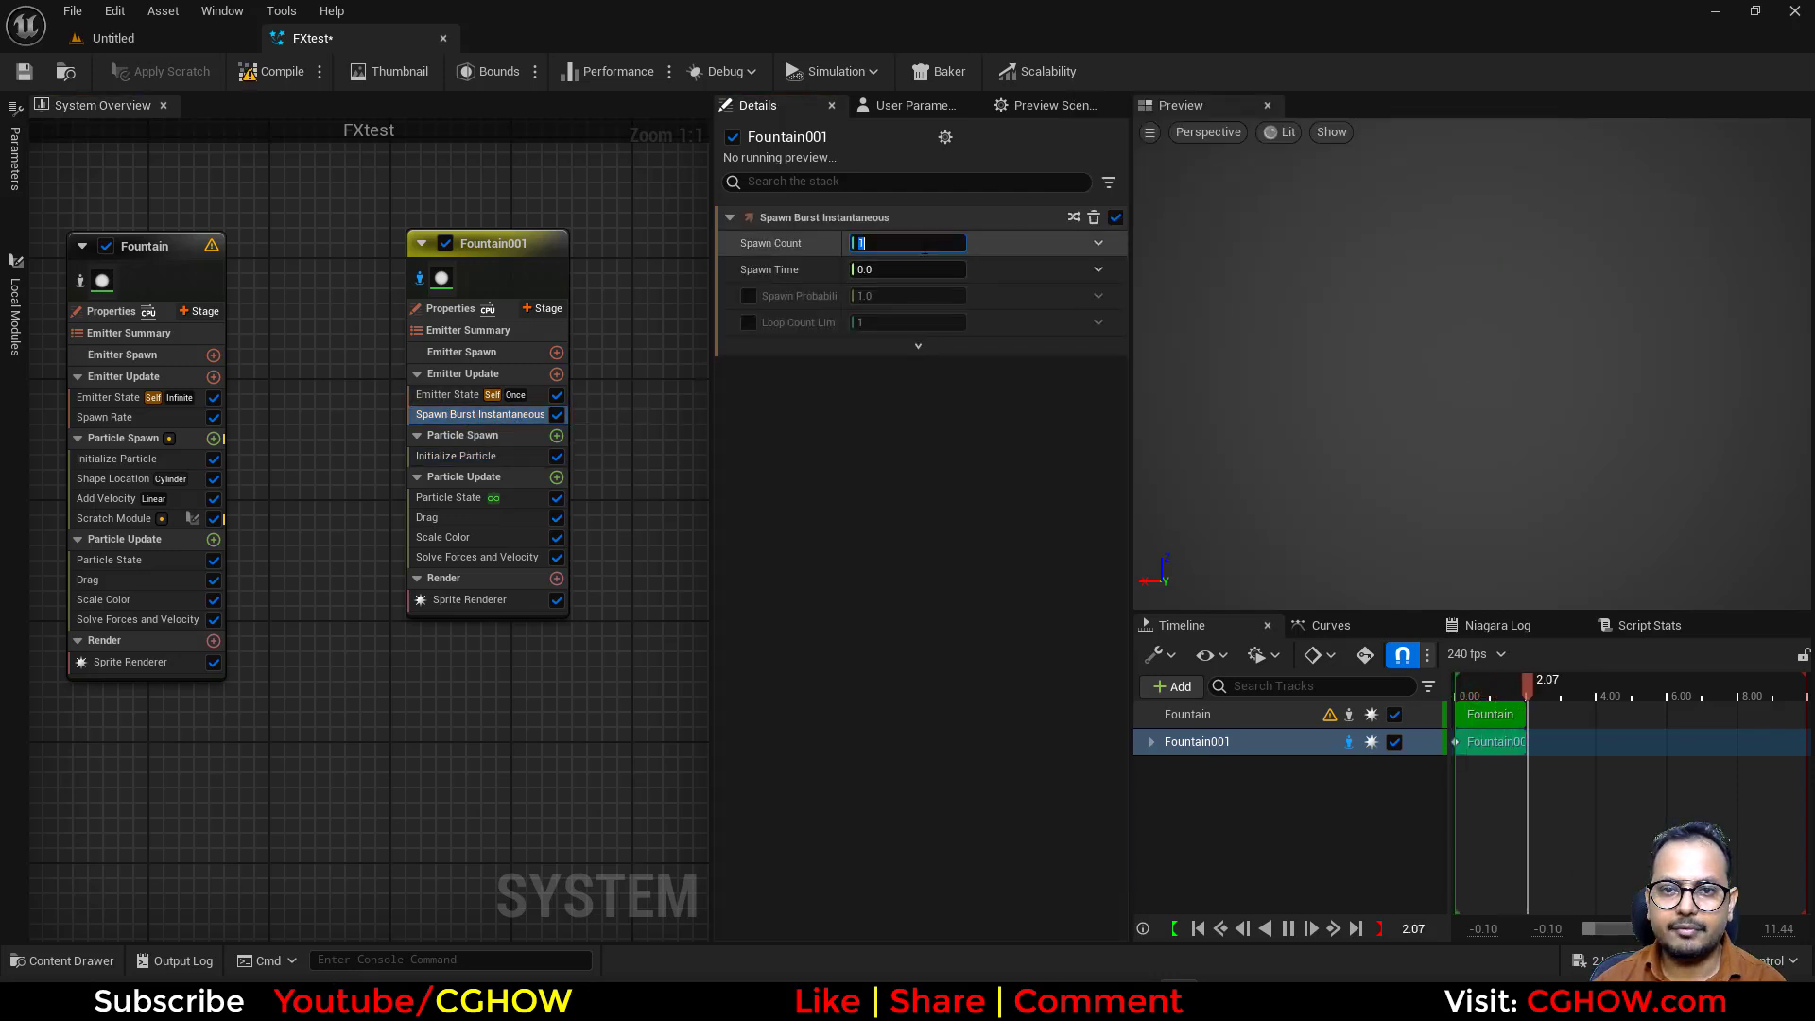
click(454, 458)
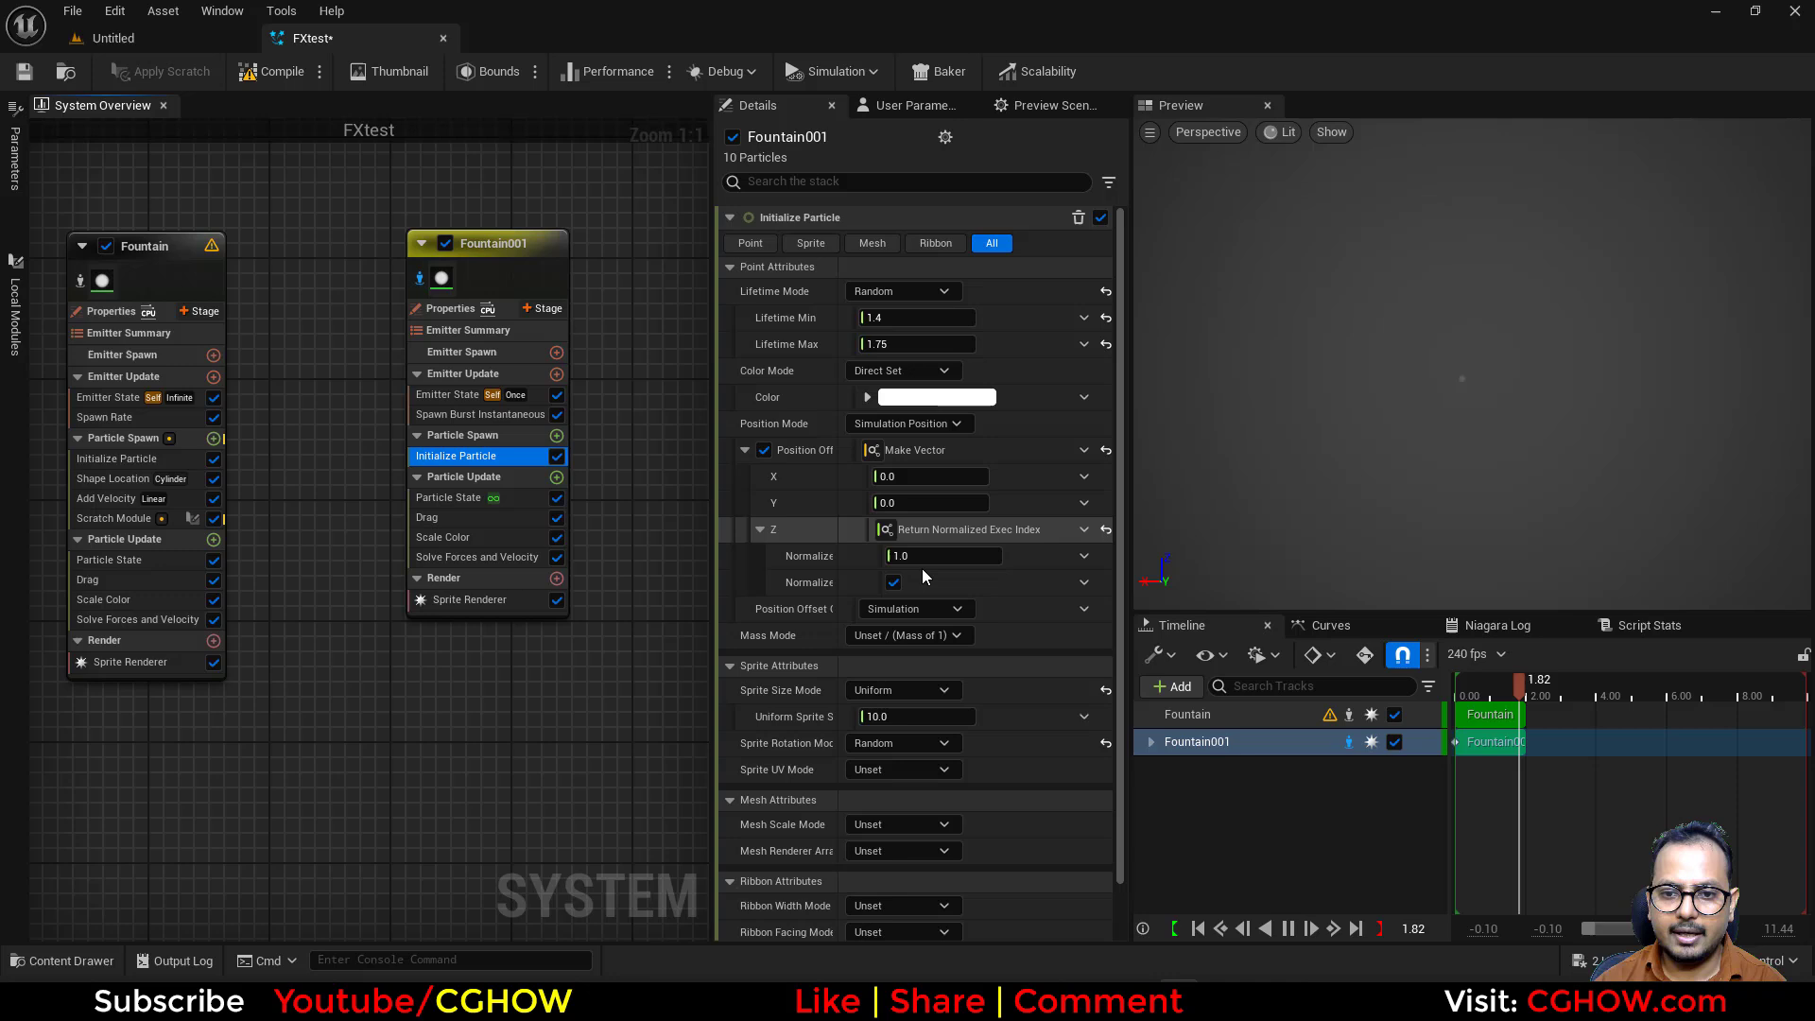
drag(924, 556, 974, 556)
- Remove the Scale Color and Drag modules from the duplicated emitter
click(448, 537)
key(Delete)
click(444, 520)
key(Delete)
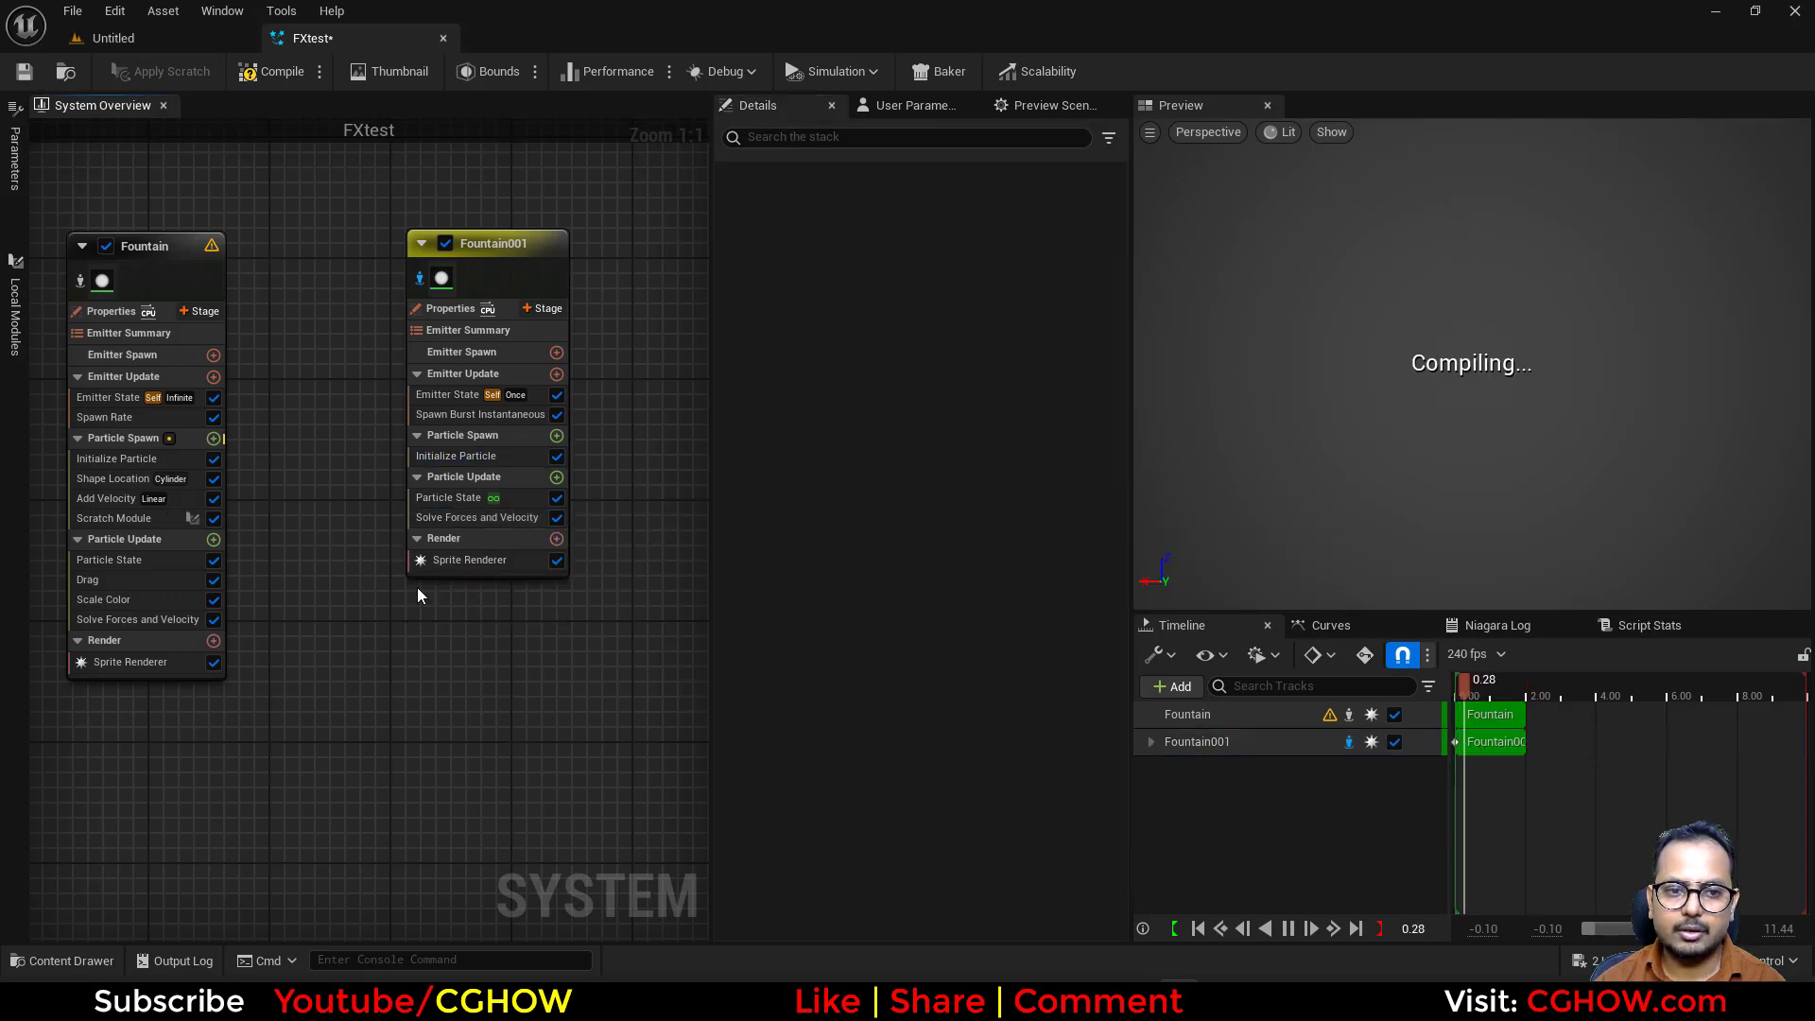
- Rename the duplicated emitter as source
double_click(498, 242)
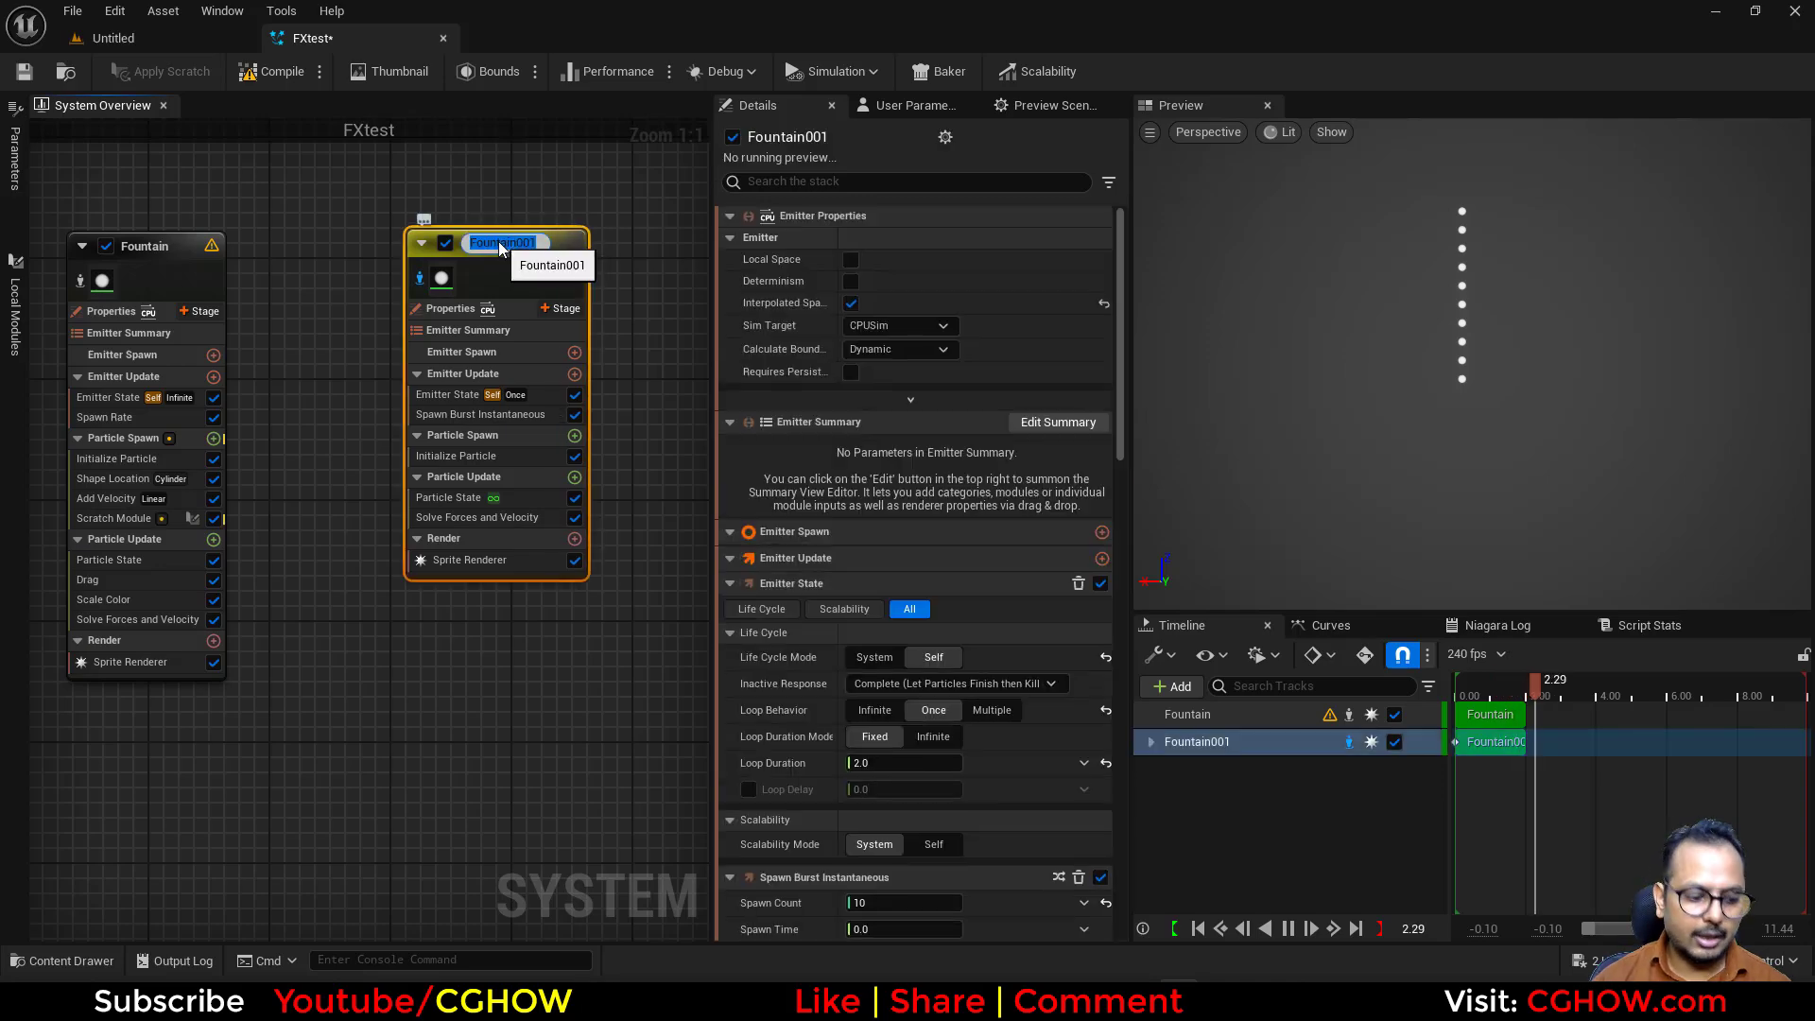
text(source)
key(Return)
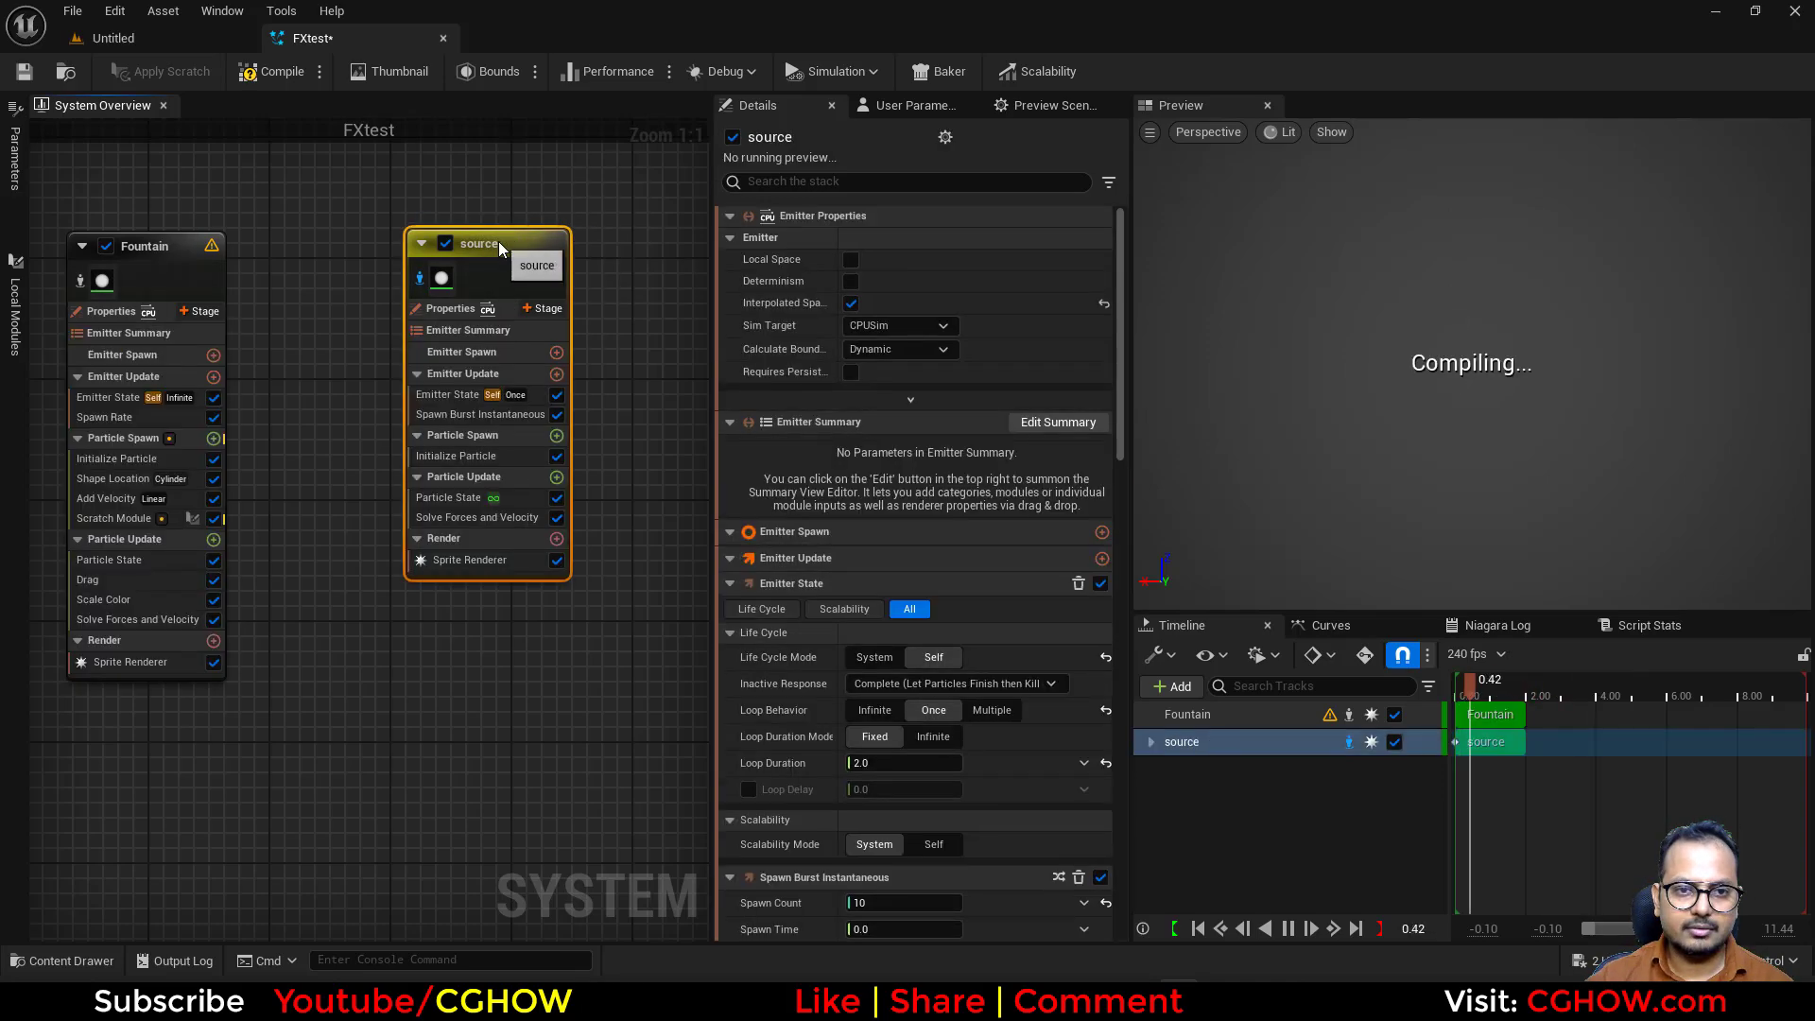
- Move the Fountain emitter to the other side of source and remove its Scratch Module, Add Velocity, Shape Location and Spawn Rate modules
drag(175, 259, 439, 253)
right_drag(357, 173, 459, 164)
click(503, 506)
key(Delete)
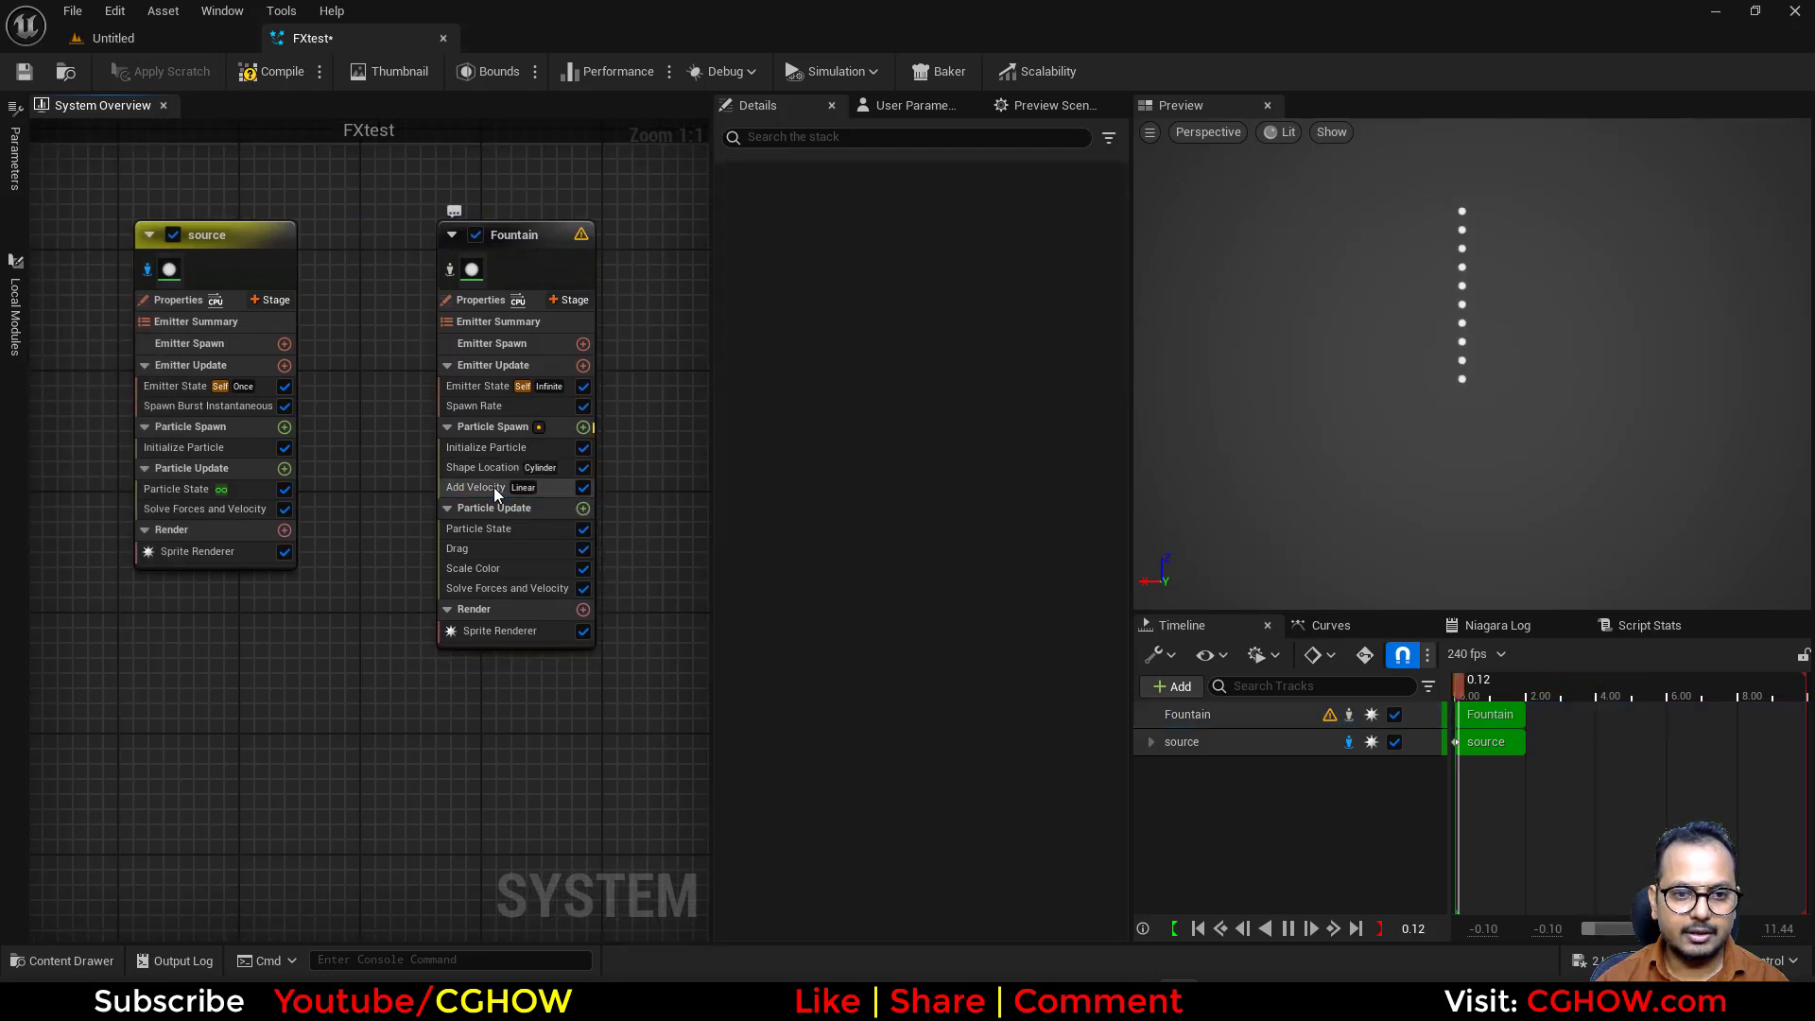
click(493, 486)
key(Delete)
click(492, 465)
key(Delete)
click(487, 406)
key(Delete)
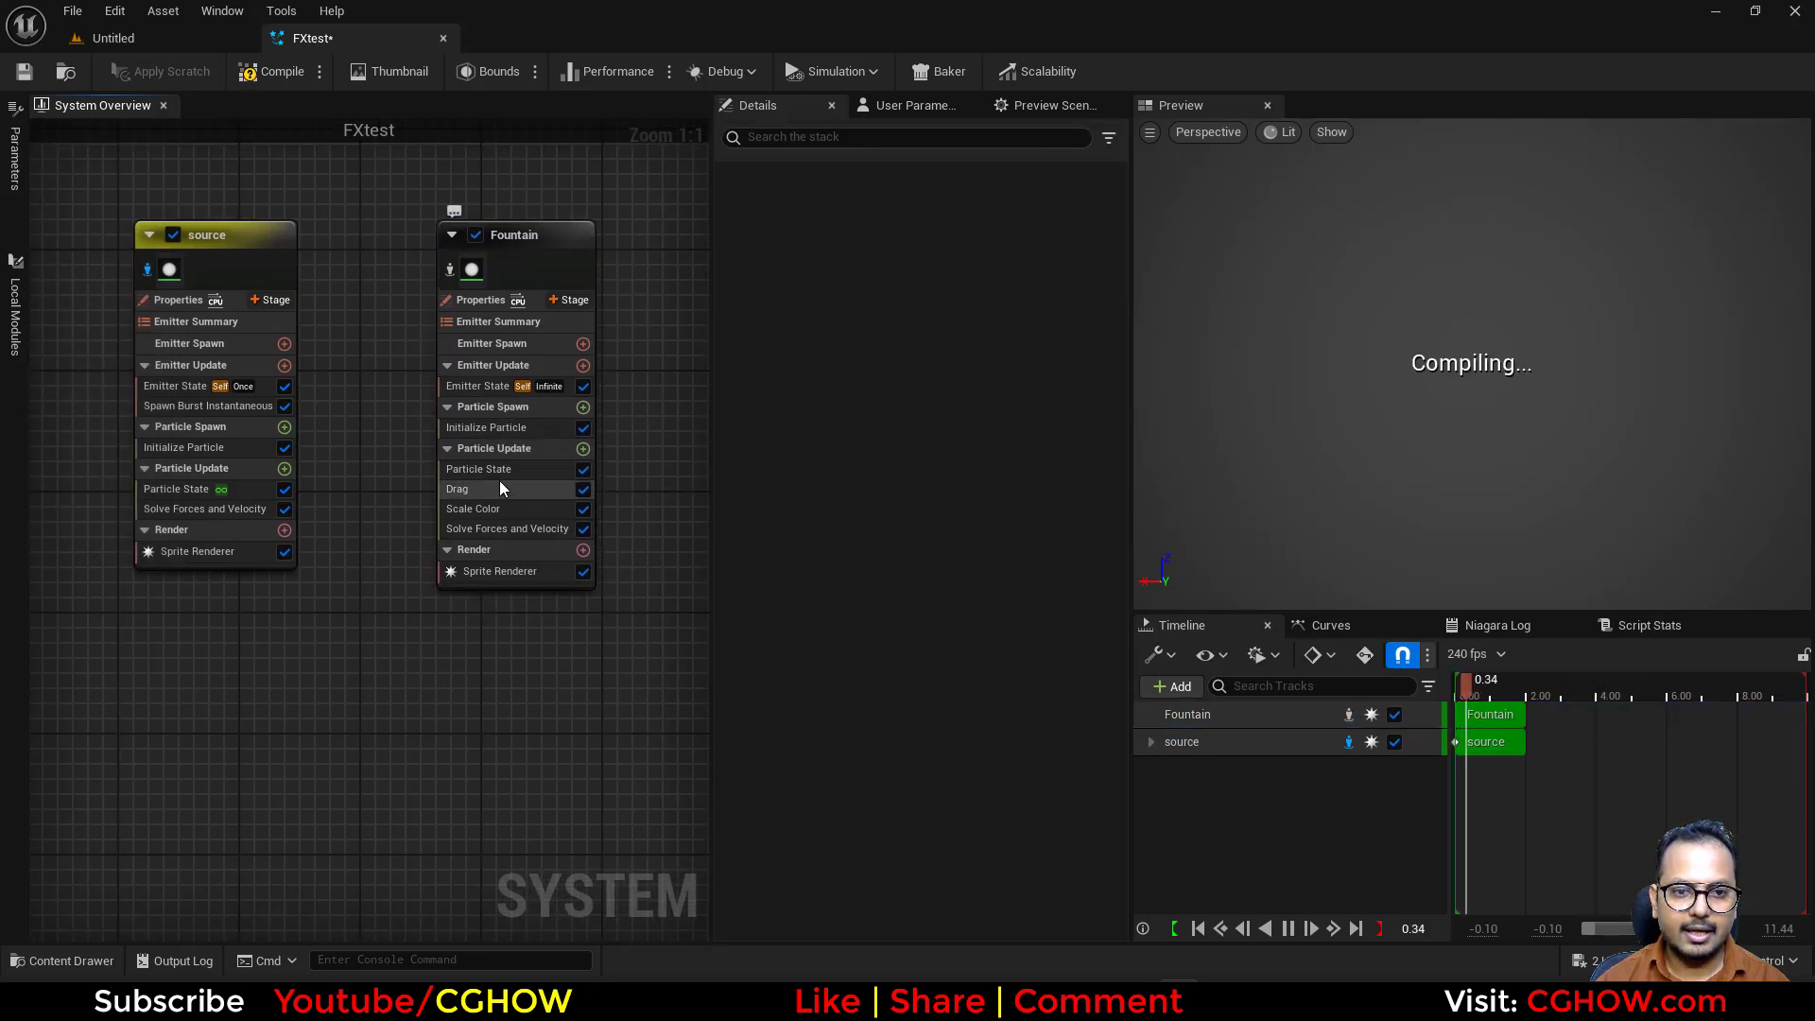
- Add Spawn Particles from Other Emitter to Fountain bound to source, with its Sample Particles dependency placed after Initialize Particle
click(583, 366)
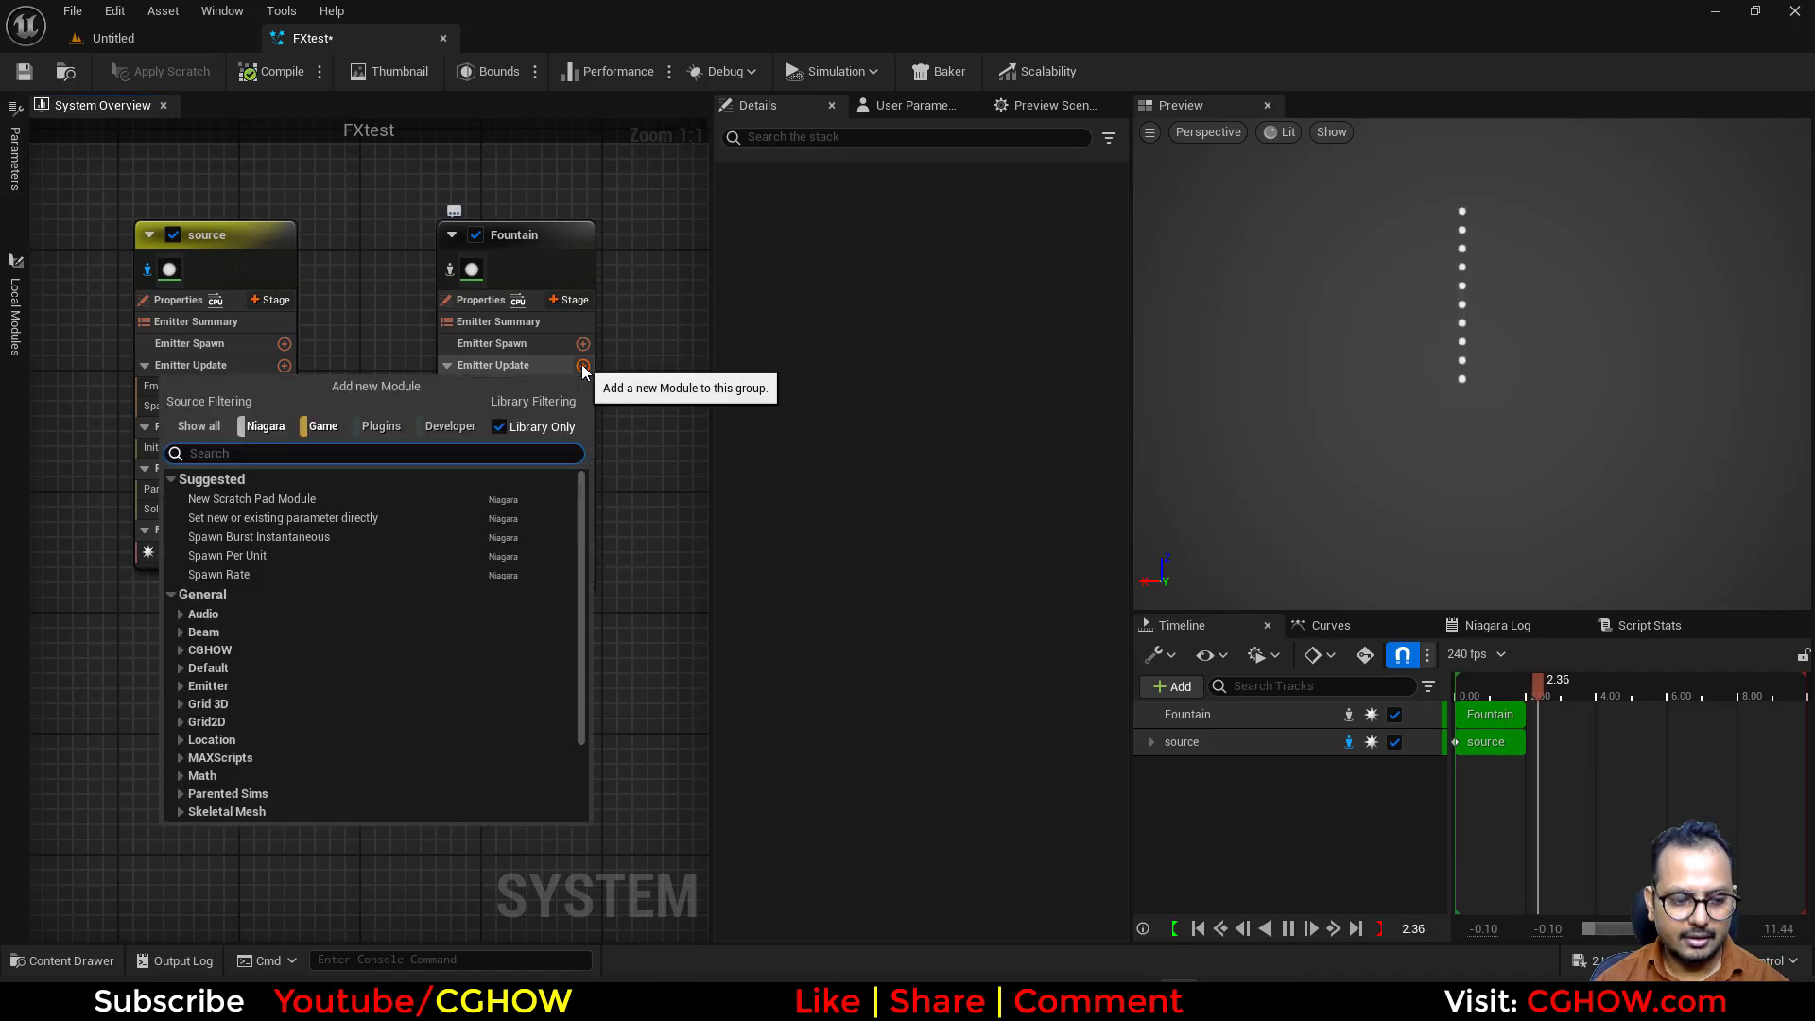
text(fro)
click(250, 497)
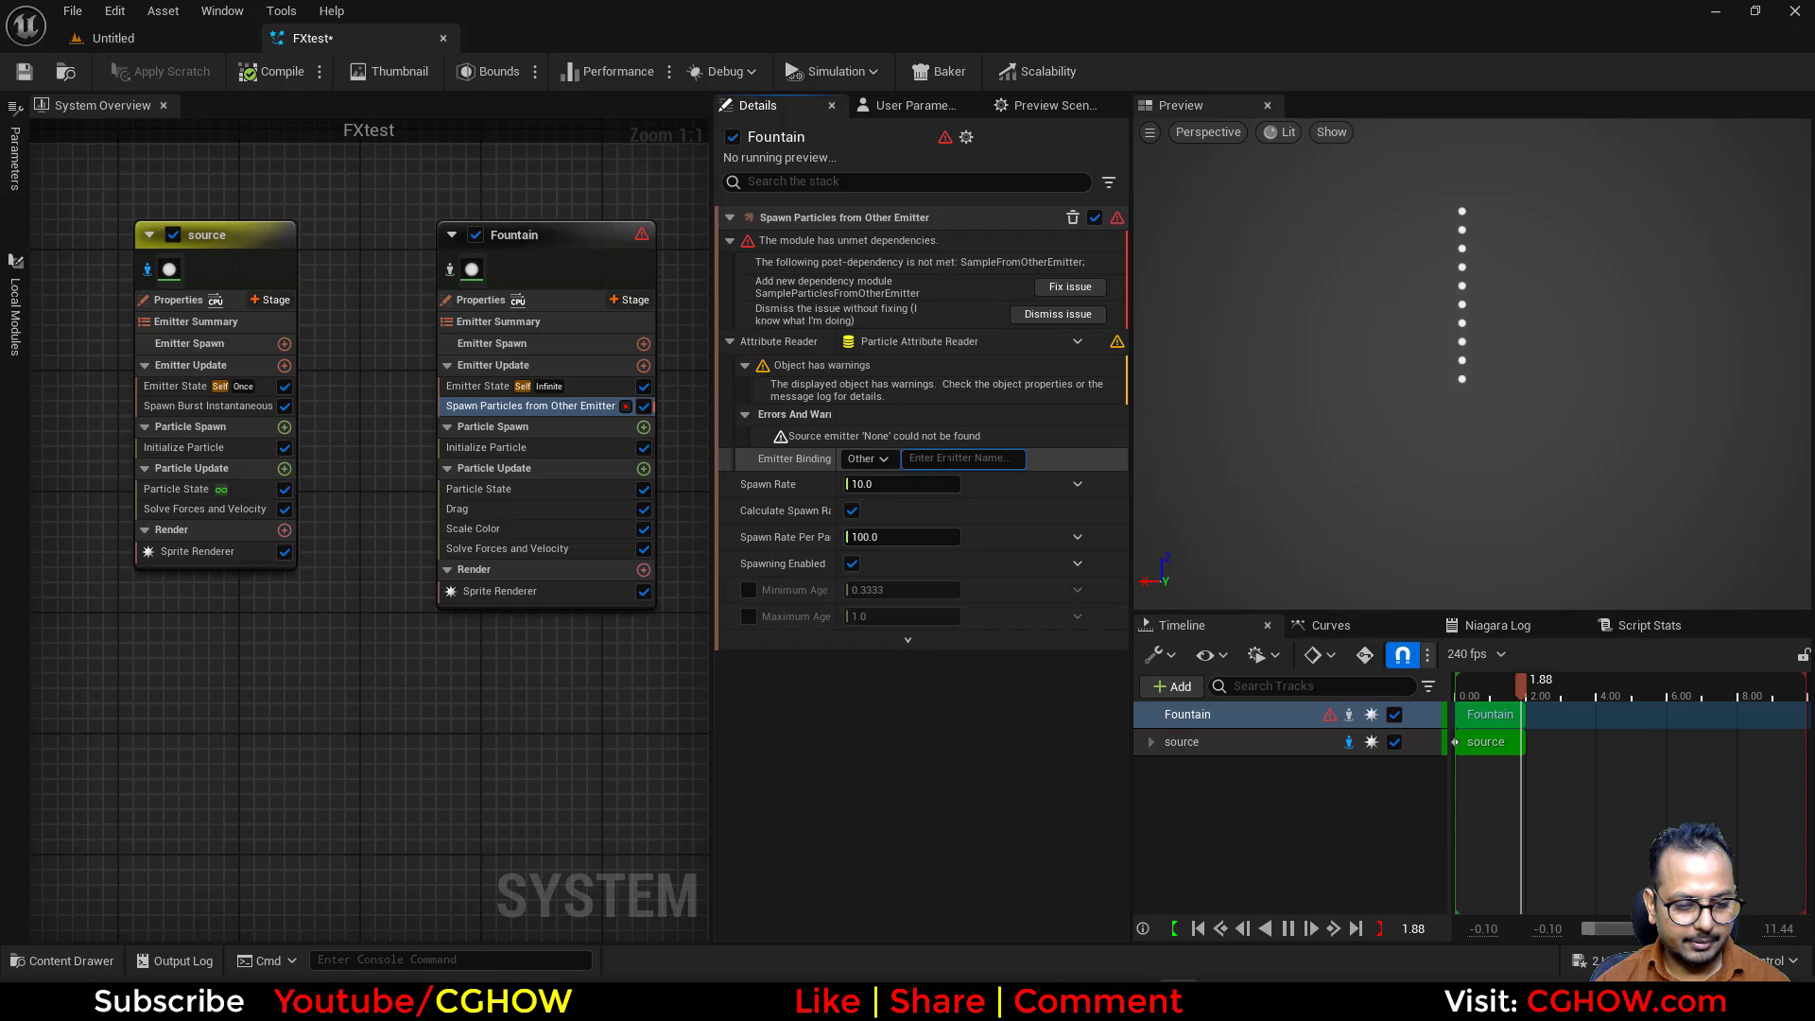
click(926, 497)
click(1086, 295)
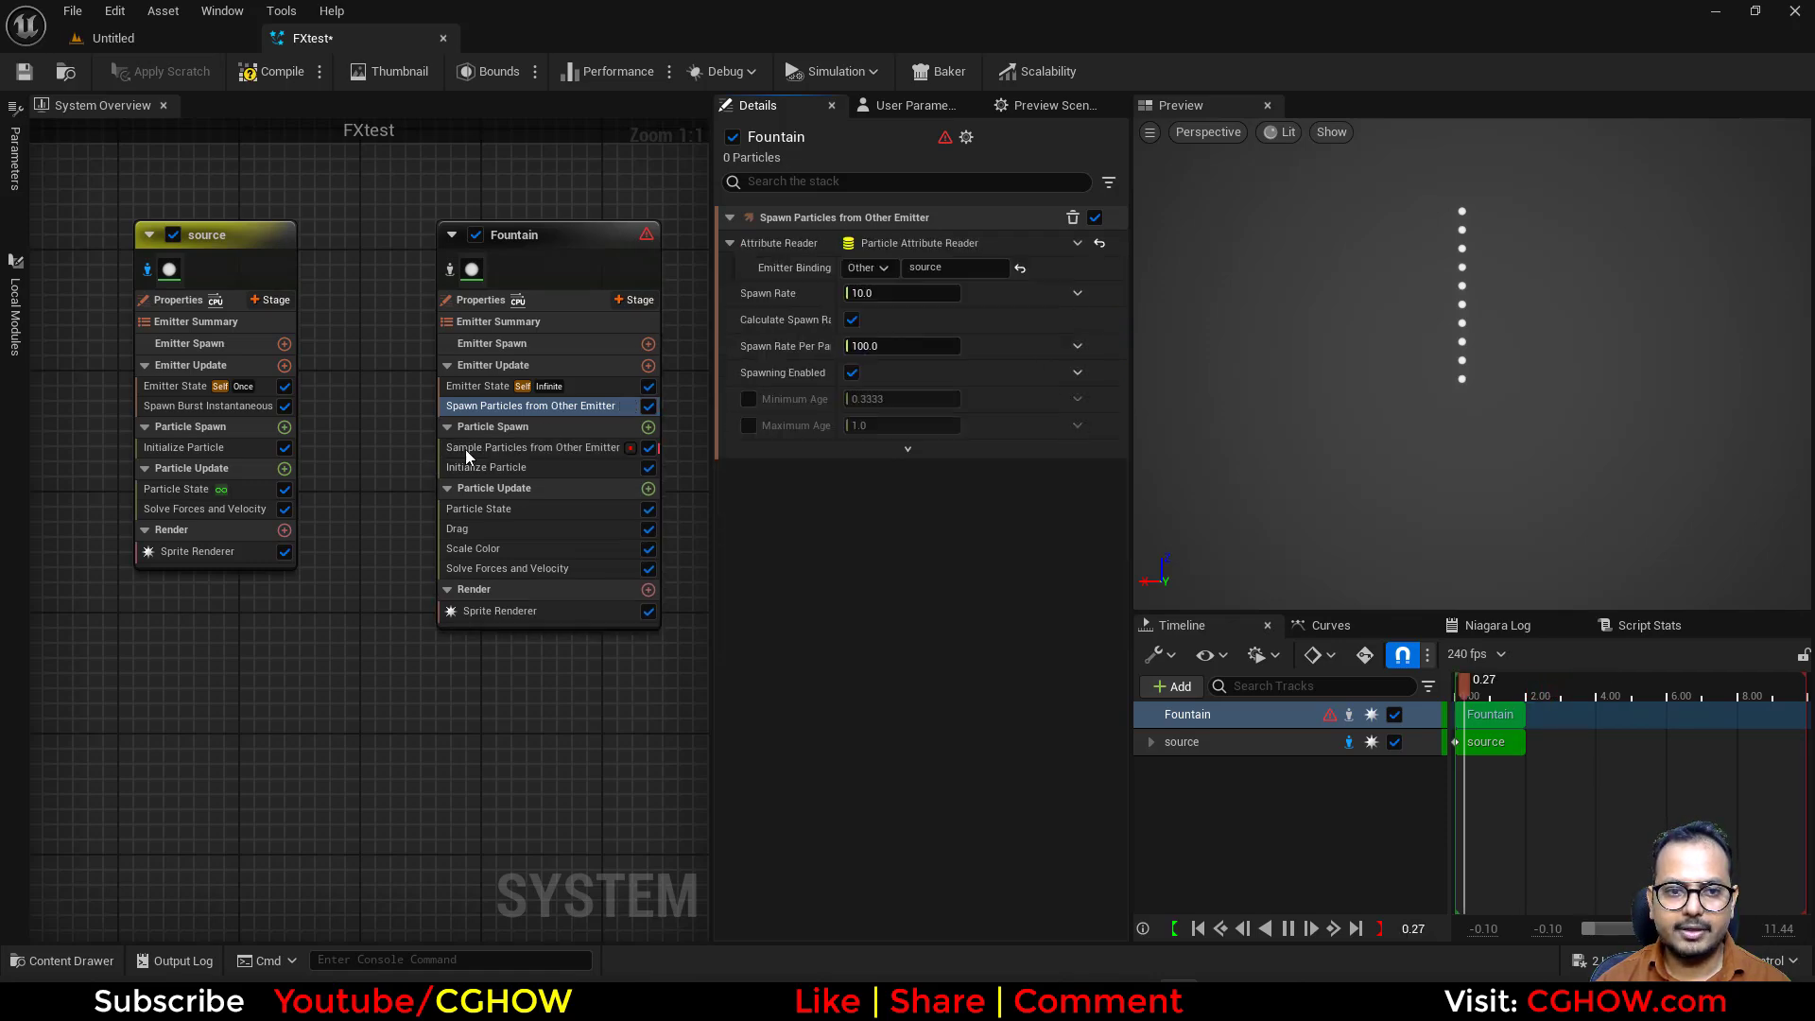
drag(506, 446, 502, 472)
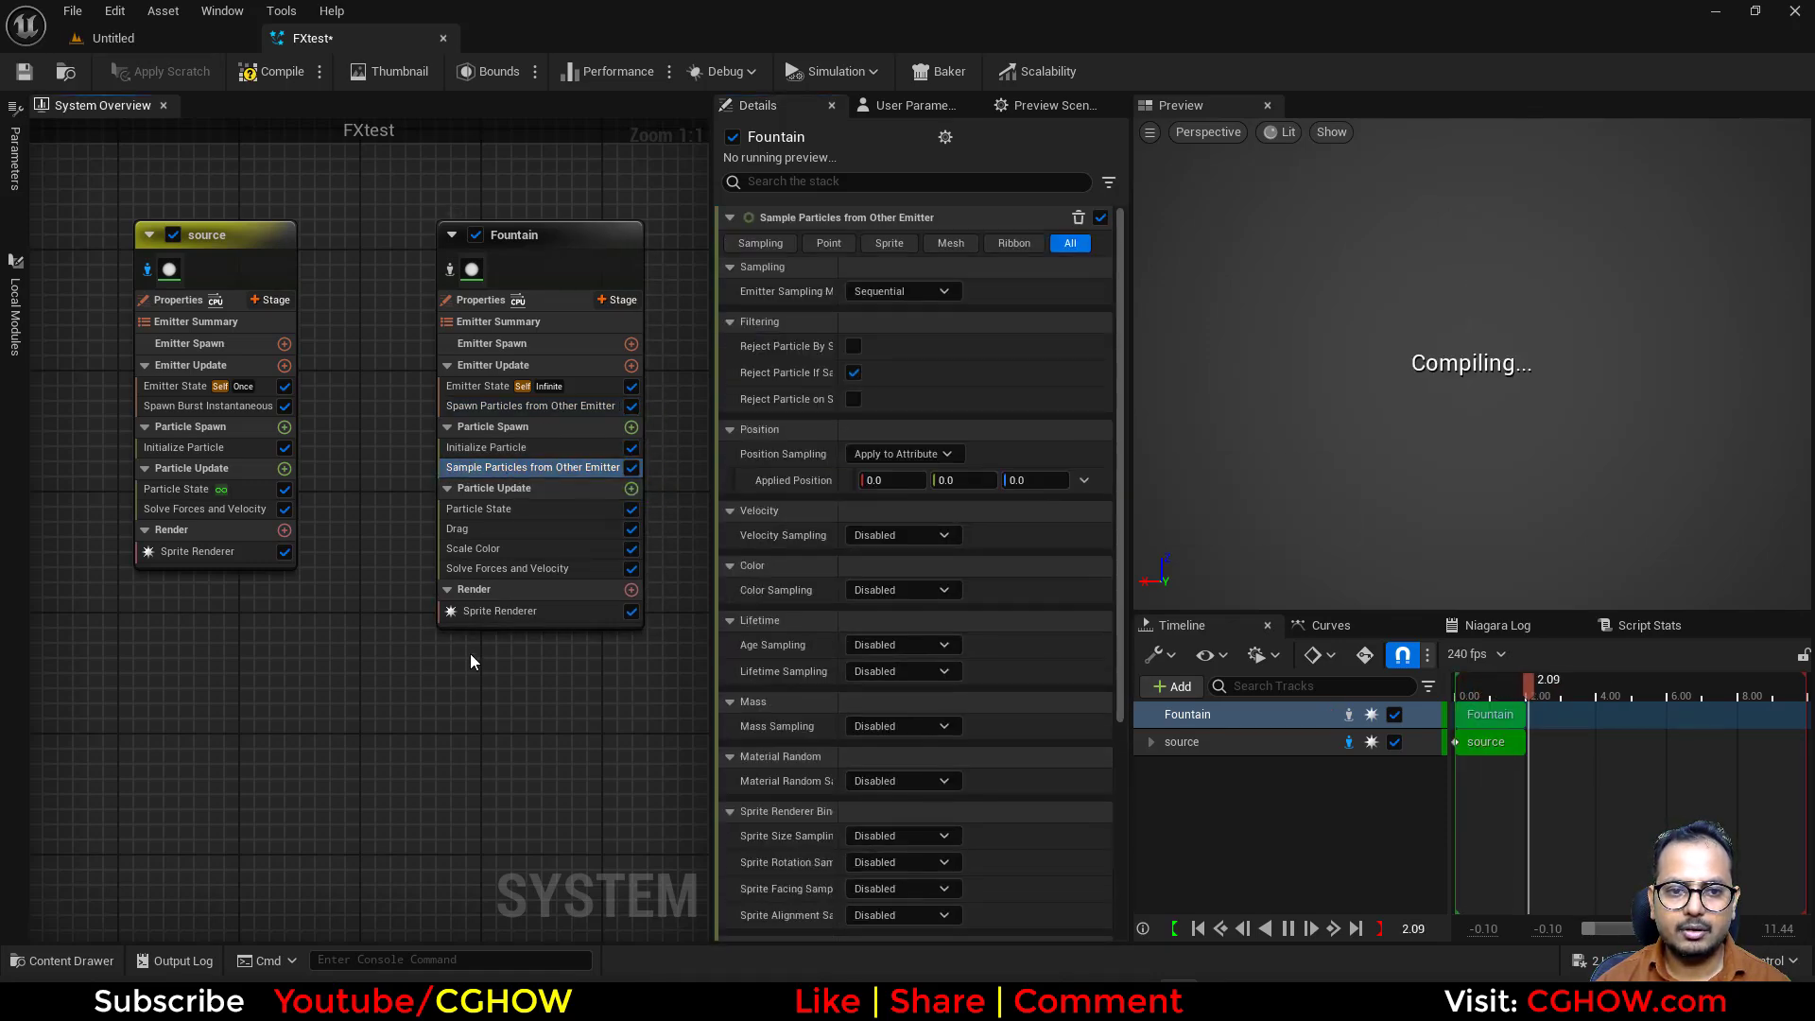
- Add an Add Velocity module to Fountain's Particle Spawn with an X velocity of 100, and stop isolating the source emitter
click(631, 426)
click(308, 561)
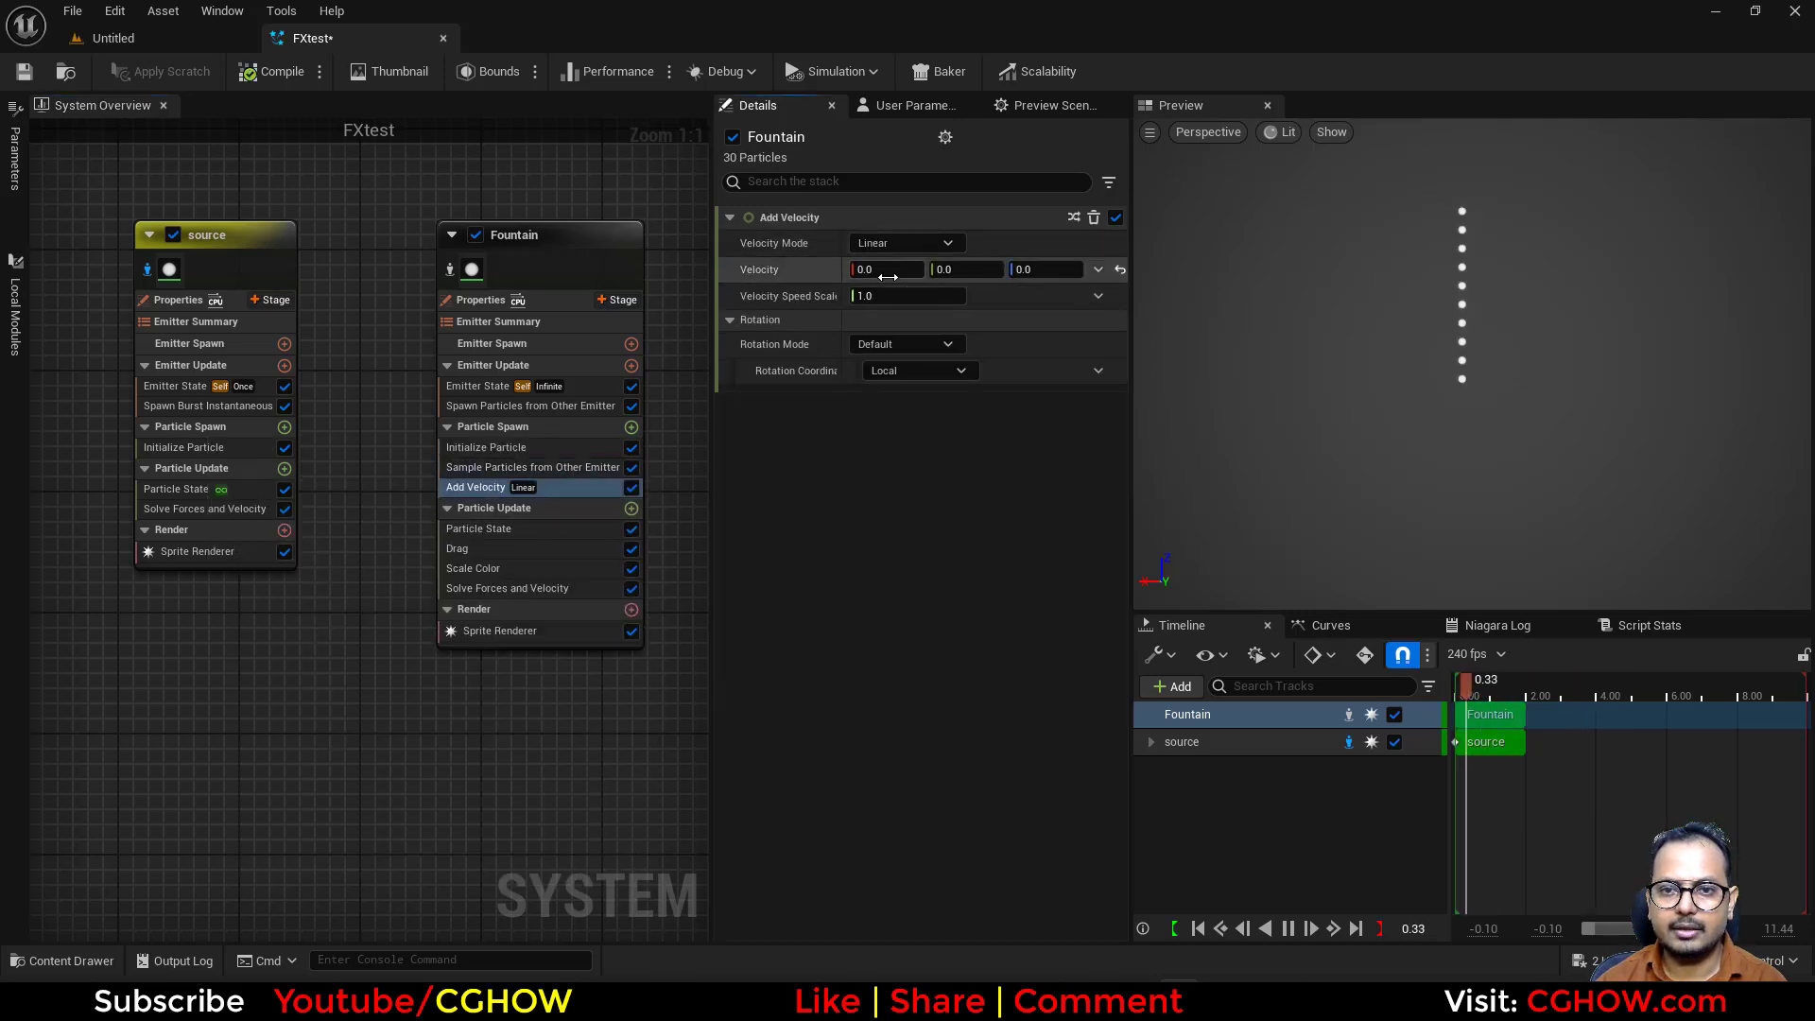
click(889, 276)
text(100)
key(Return)
right_drag(360, 791, 304, 791)
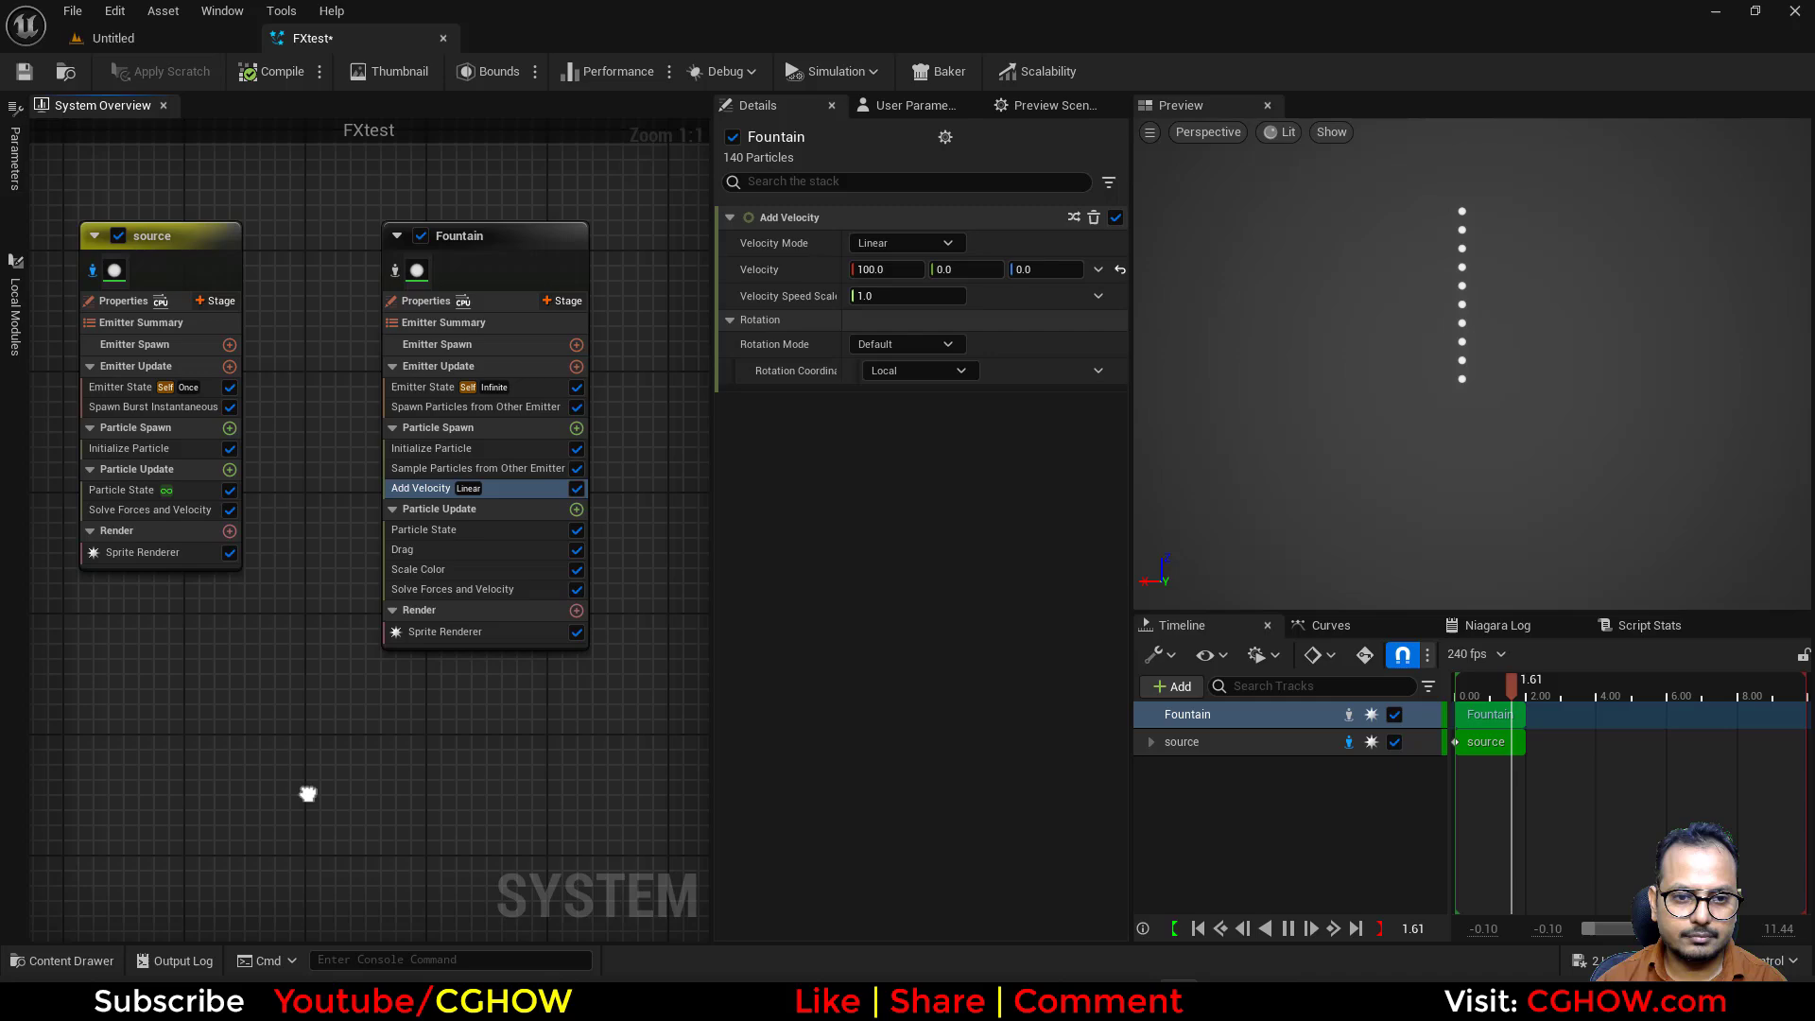
right_drag(213, 425, 272, 449)
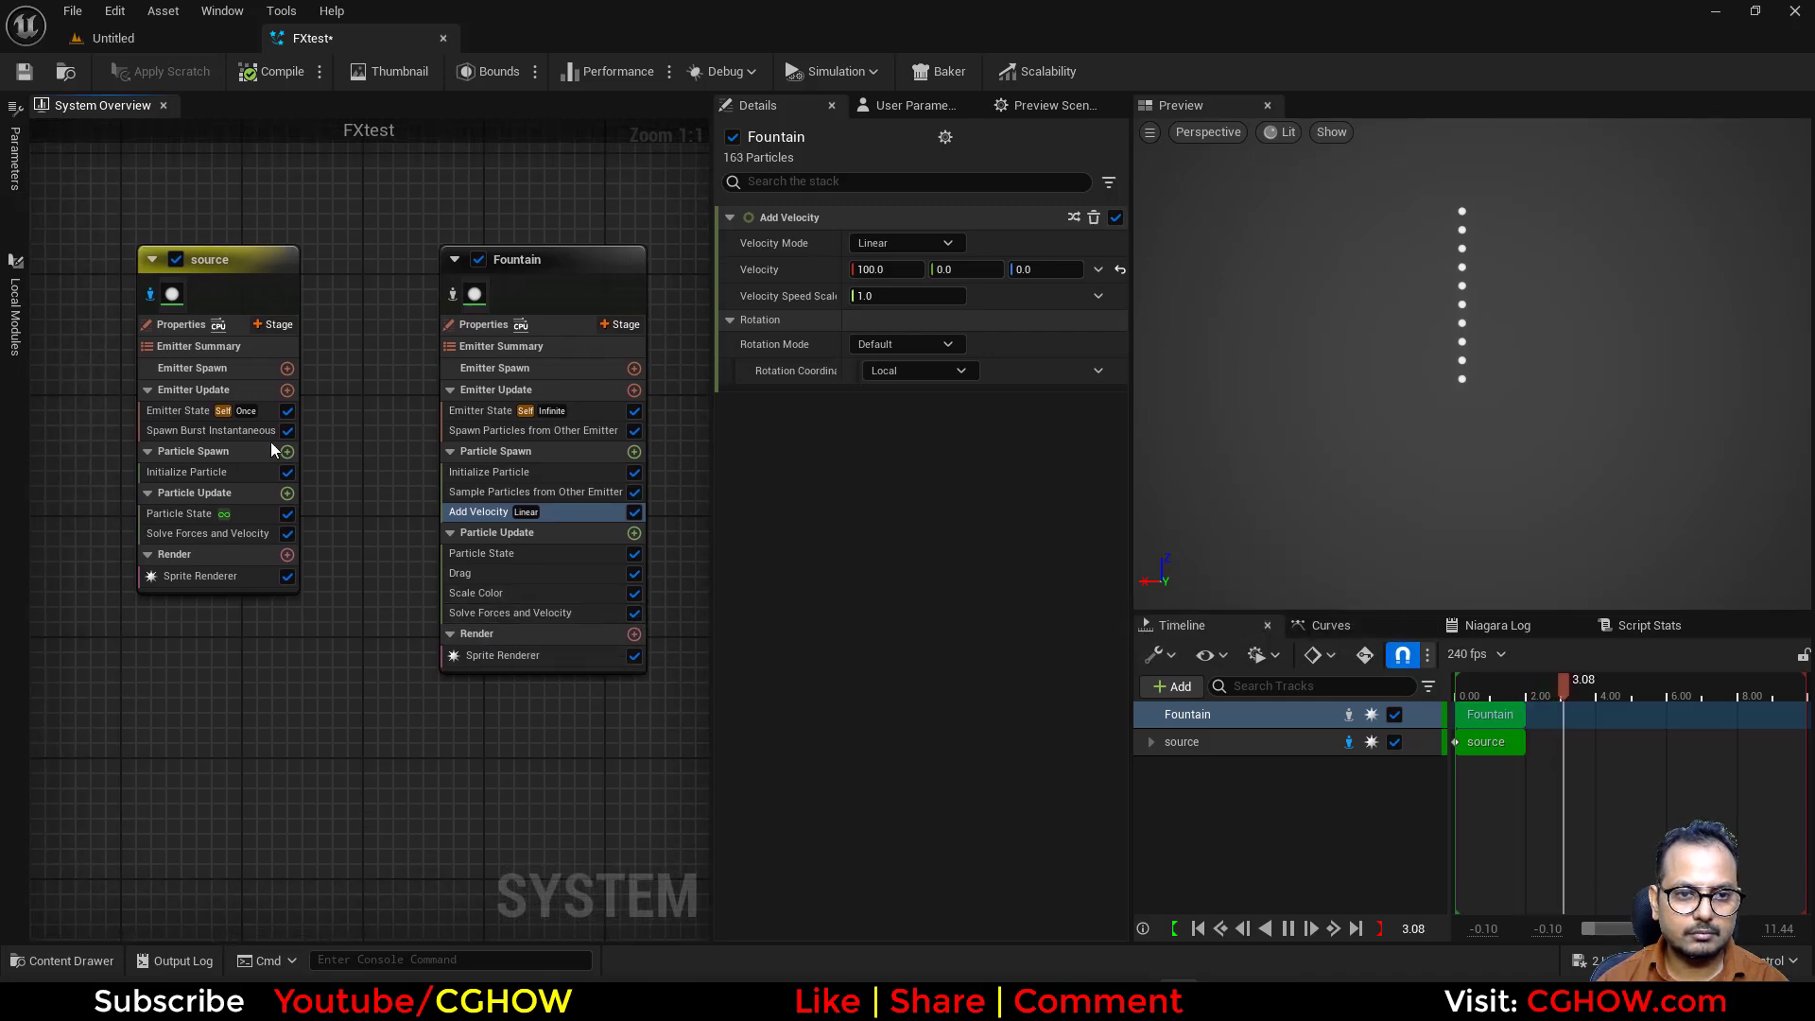
click(148, 295)
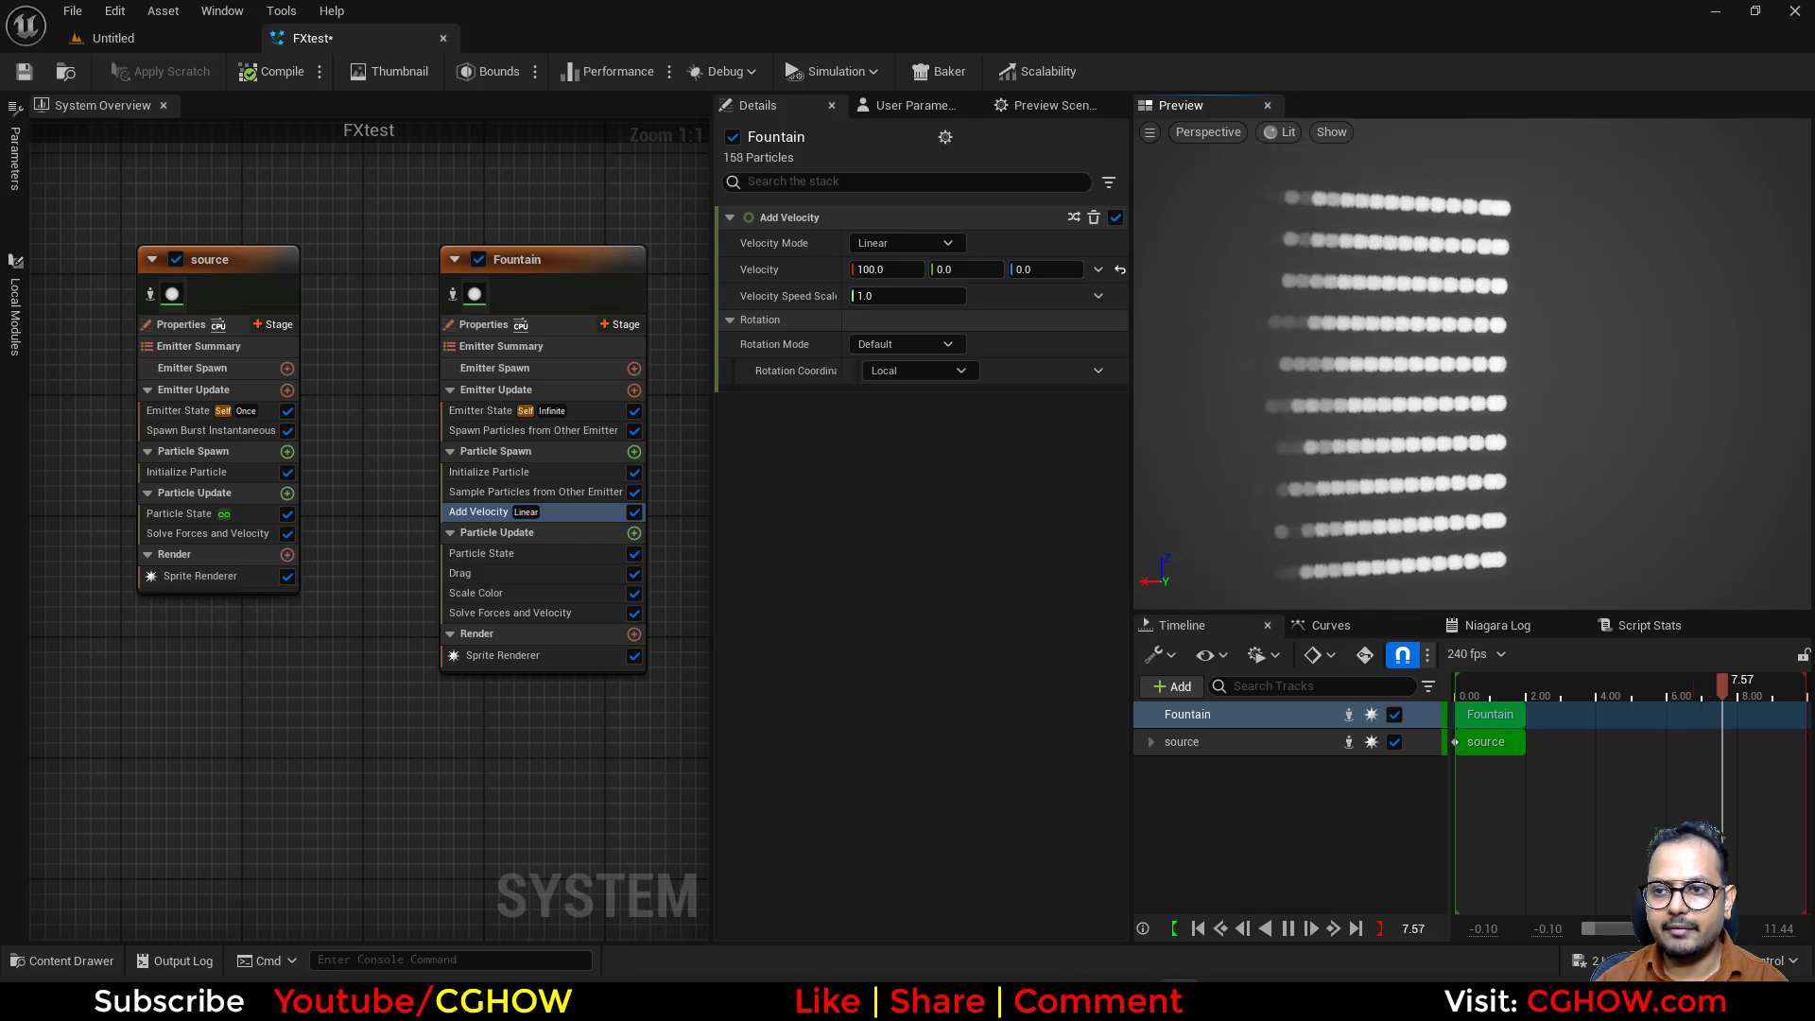
- Give Fountain's particles a directly set lifetime of 1.0 and raise source's normalized index value for the Z offset to about 291.4
click(515, 473)
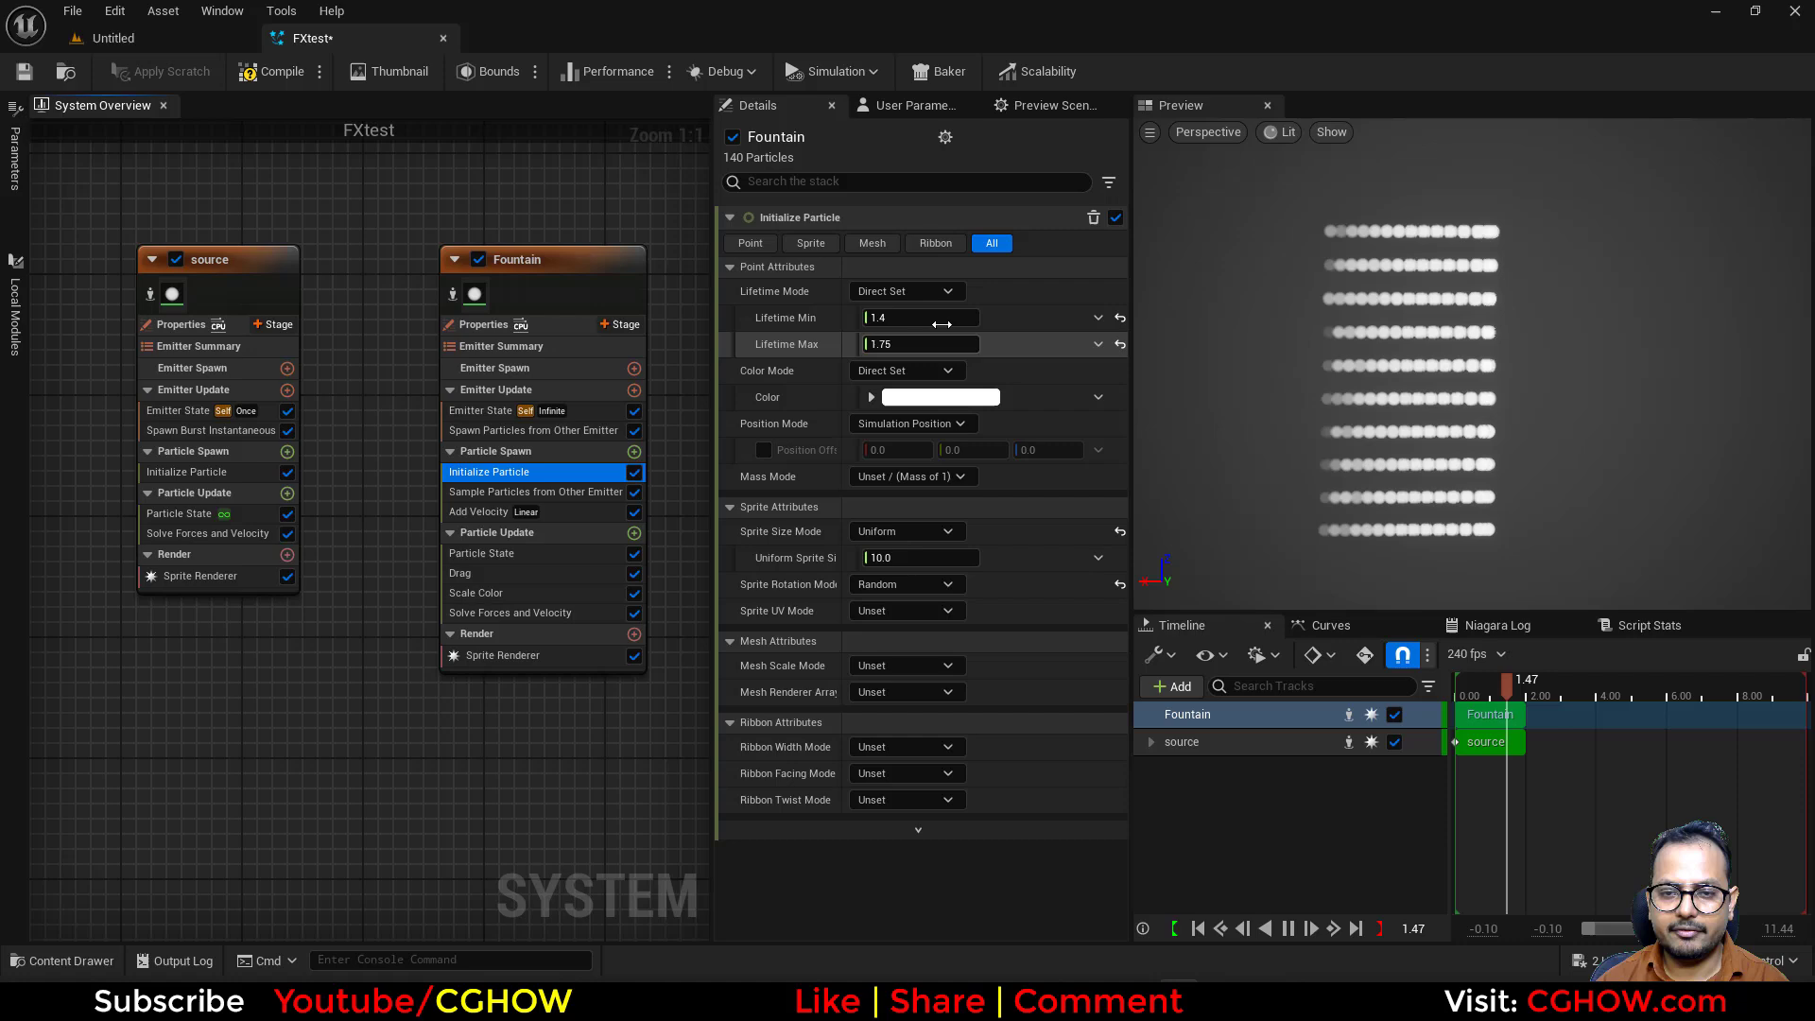
click(941, 323)
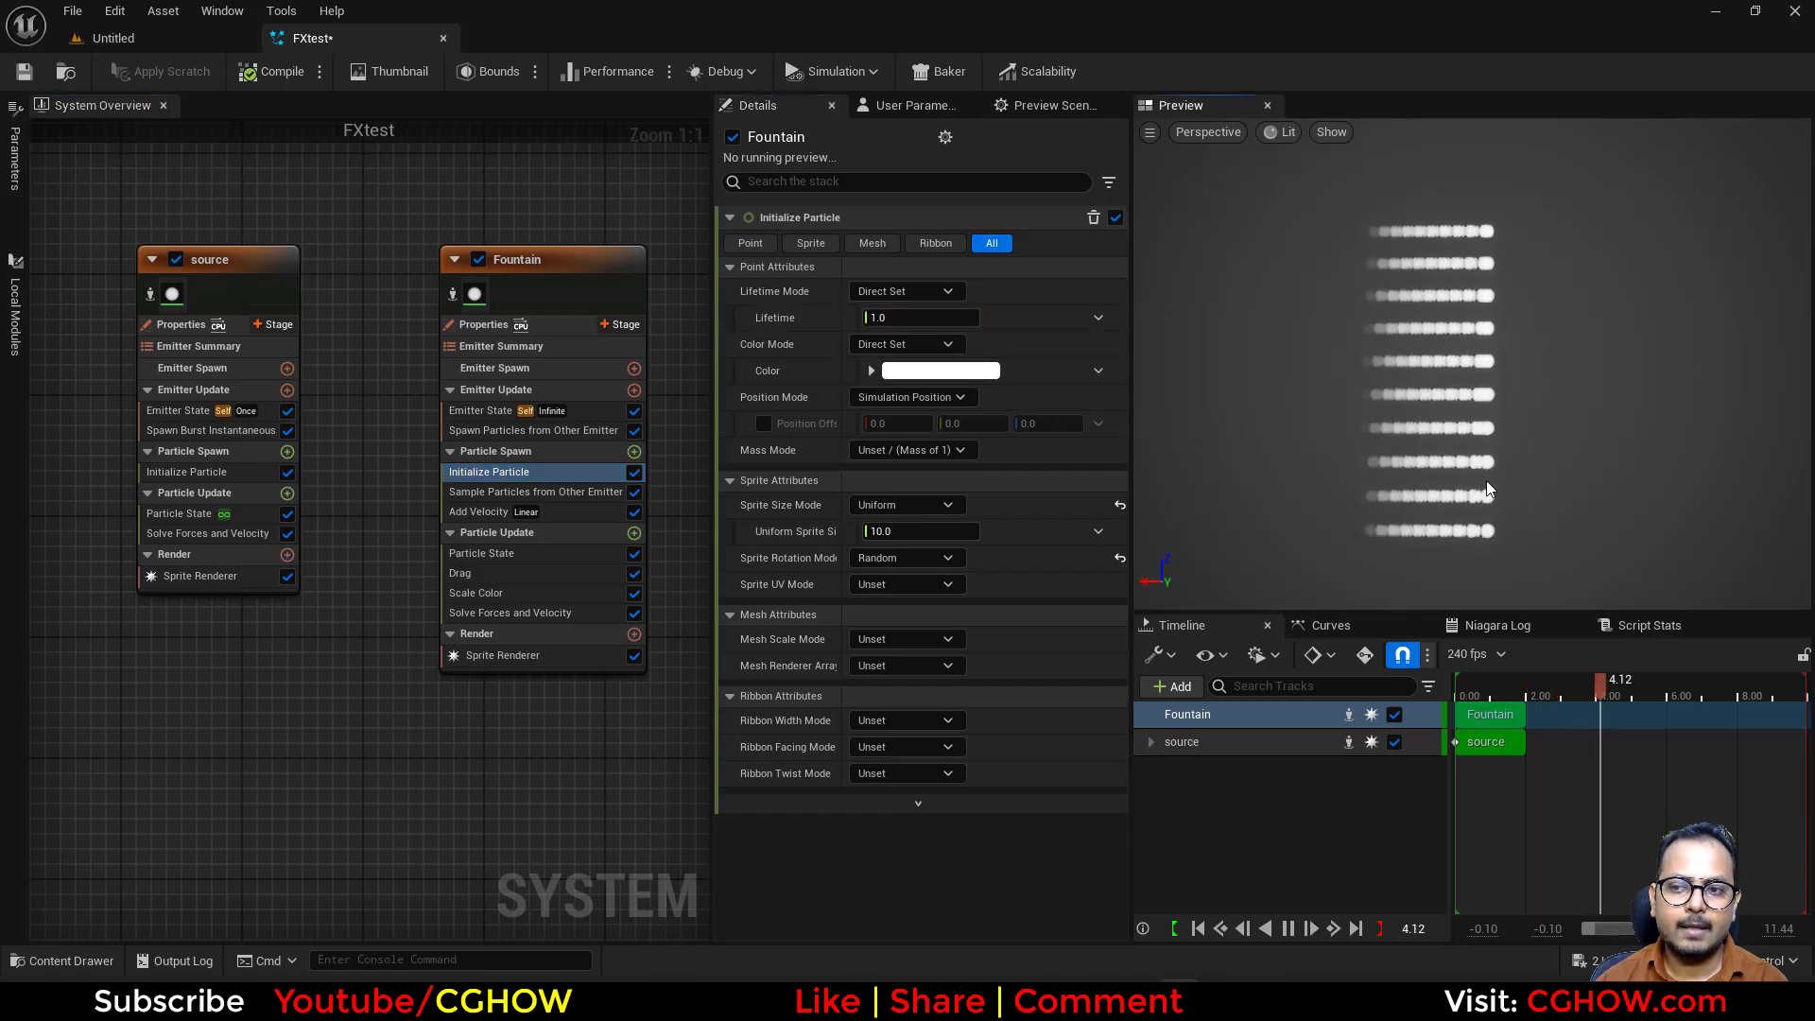
click(186, 472)
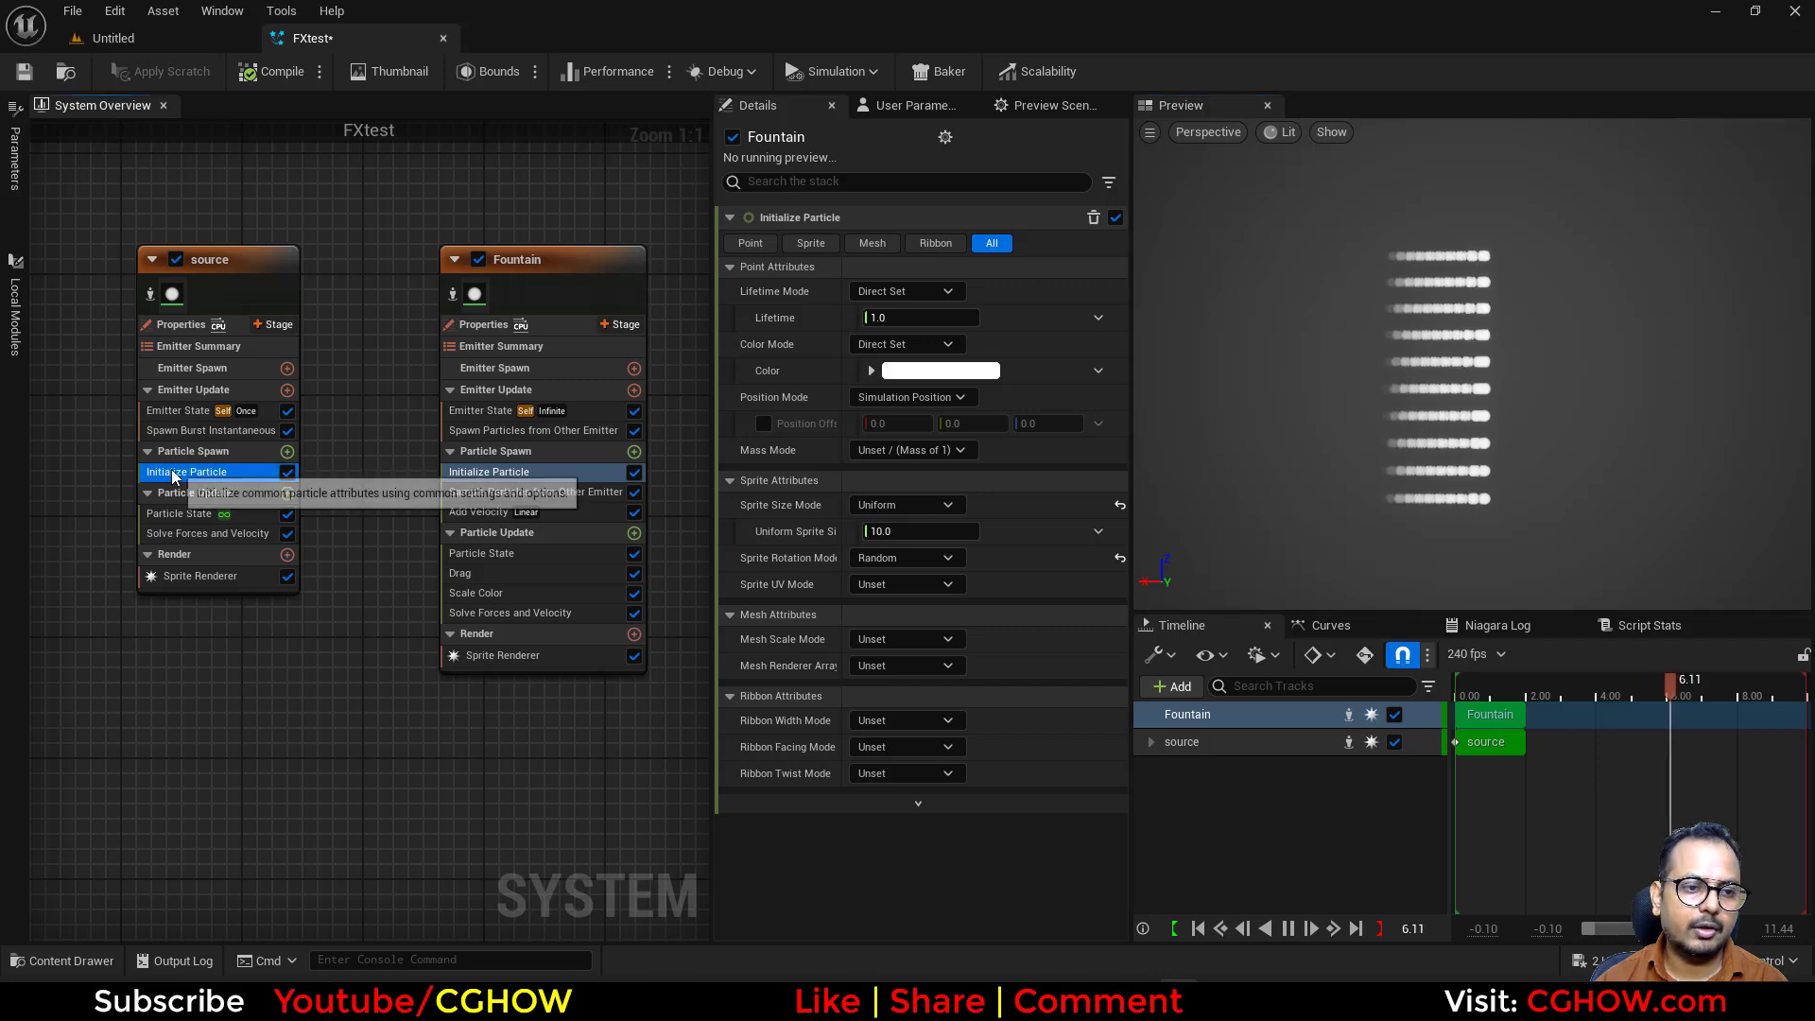
drag(943, 556, 1026, 556)
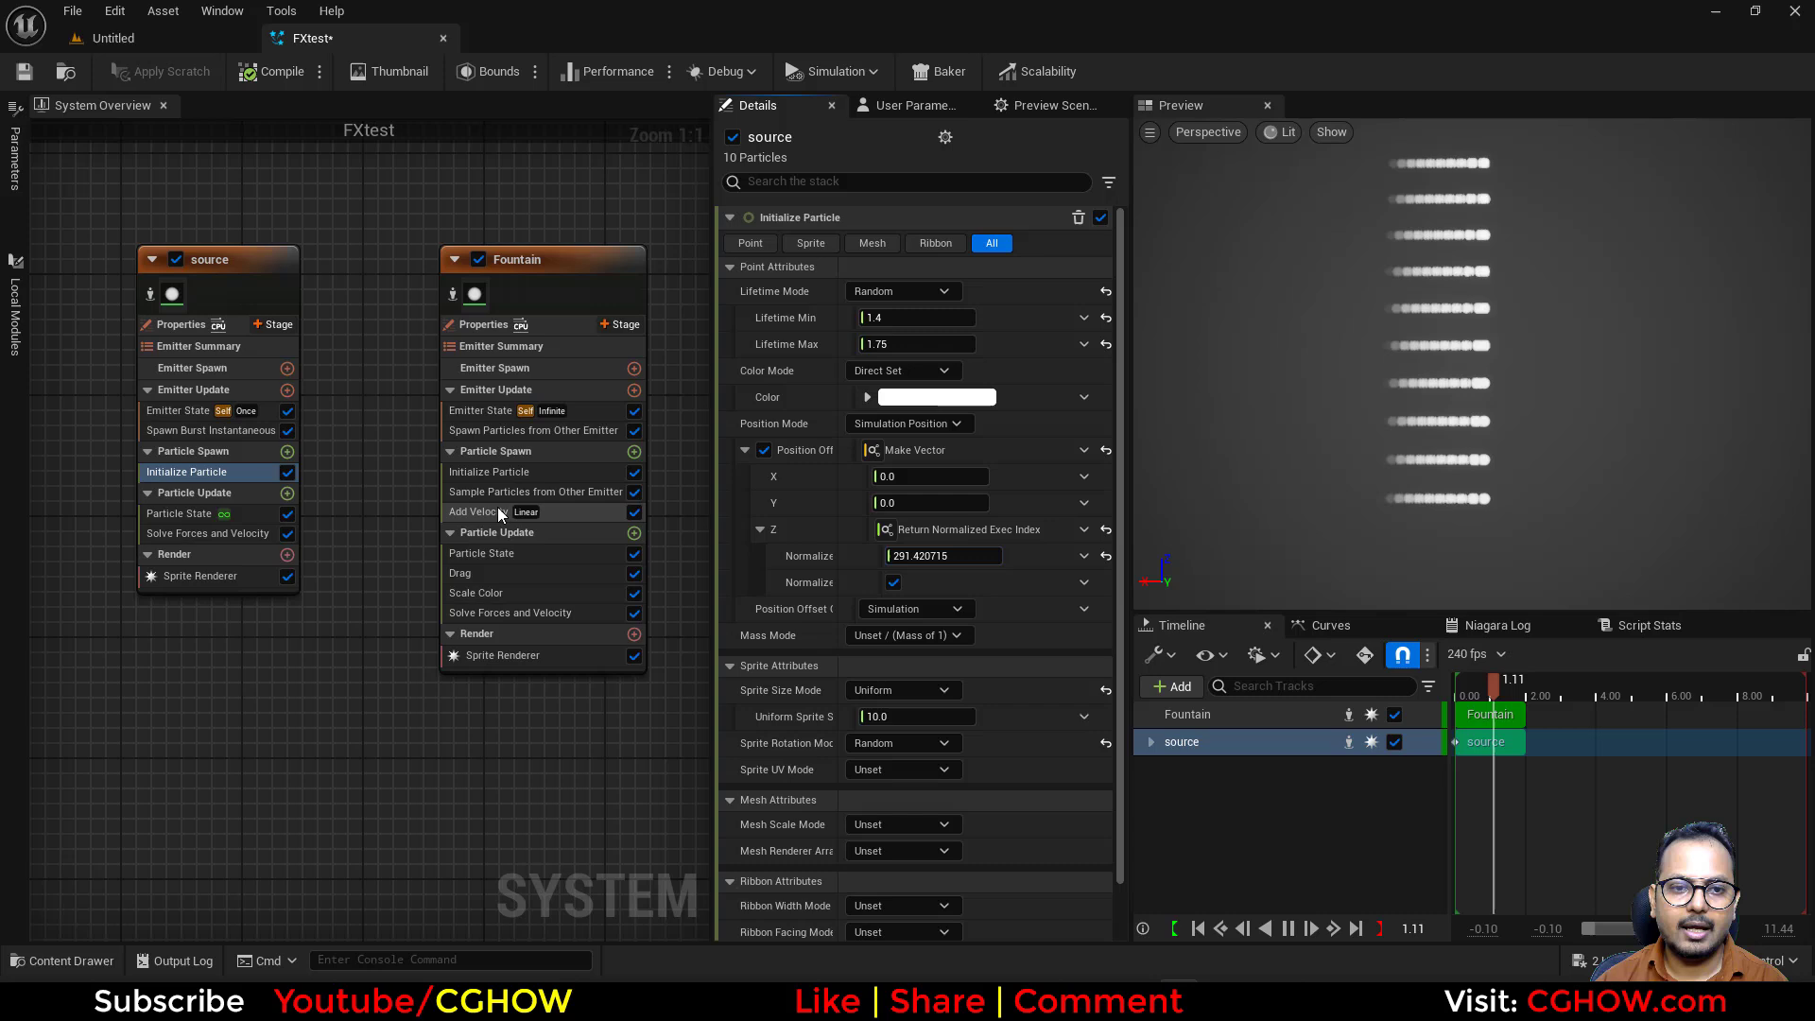
- Adjust the spawn rate in Fountain's Spawn Particles from Other Emitter, trying about 3.3 before settling on about 32.8
click(491, 432)
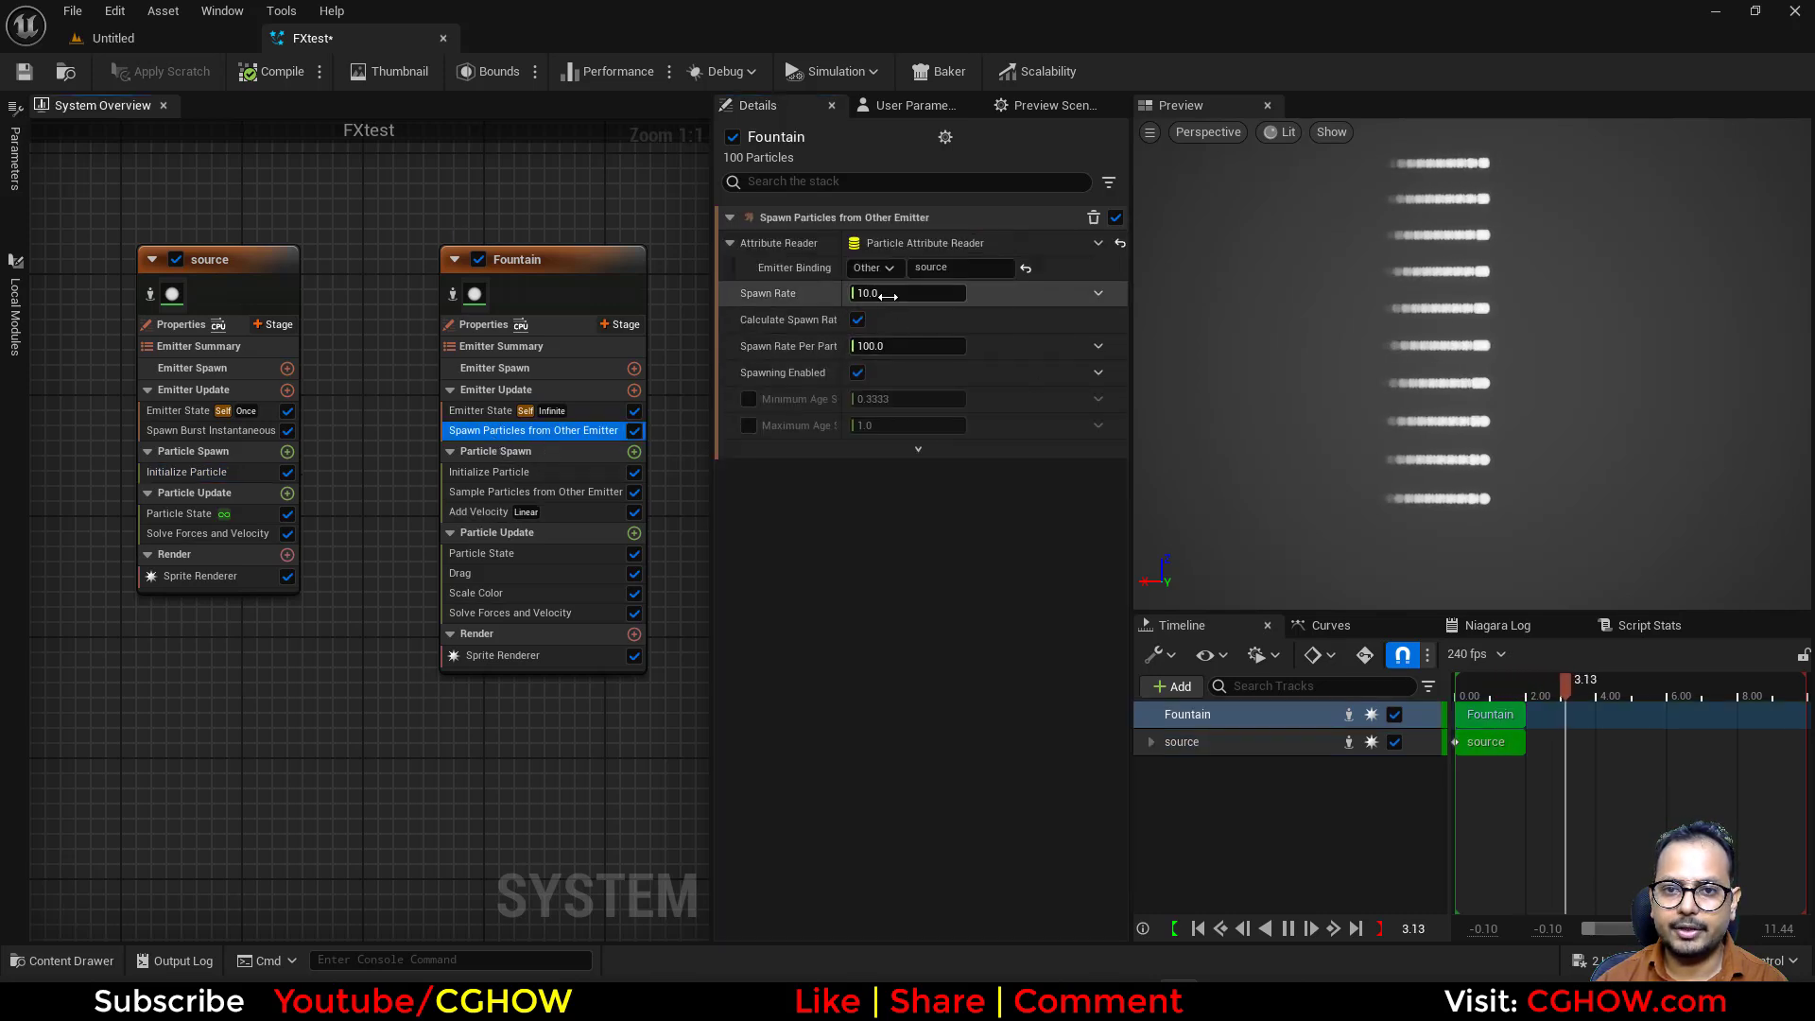
drag(887, 296, 861, 296)
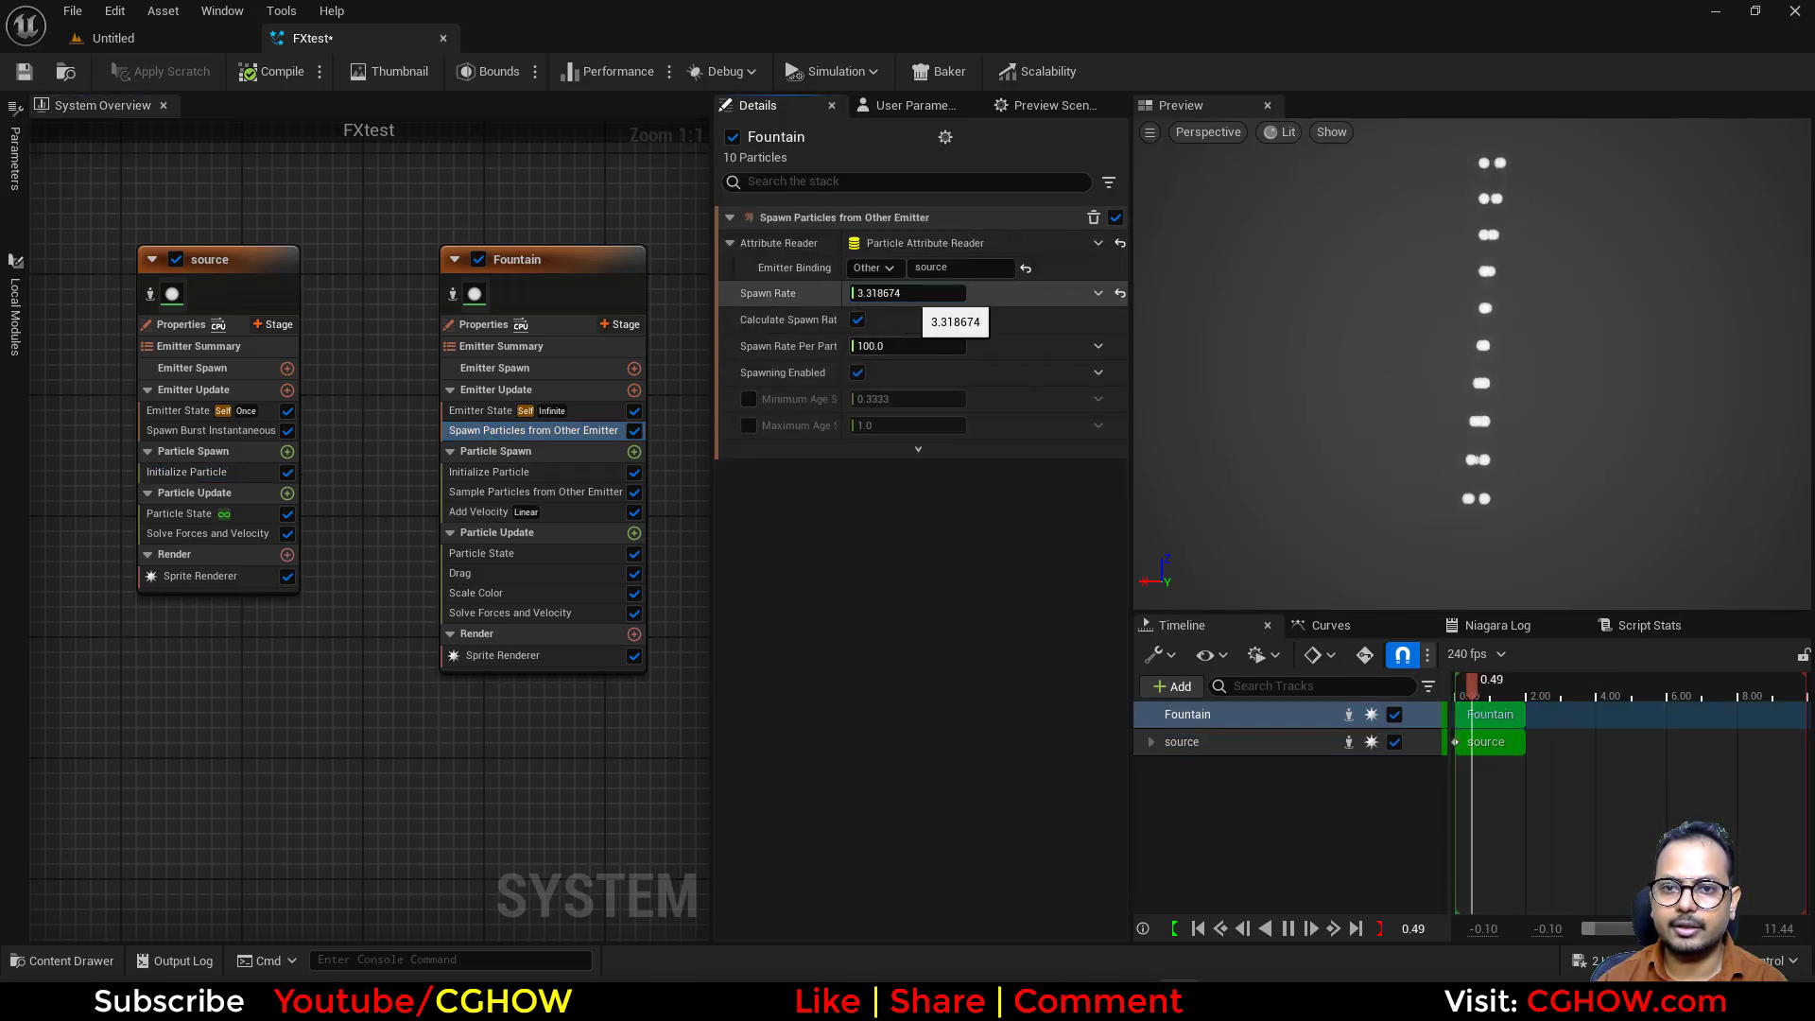
drag(860, 296, 923, 309)
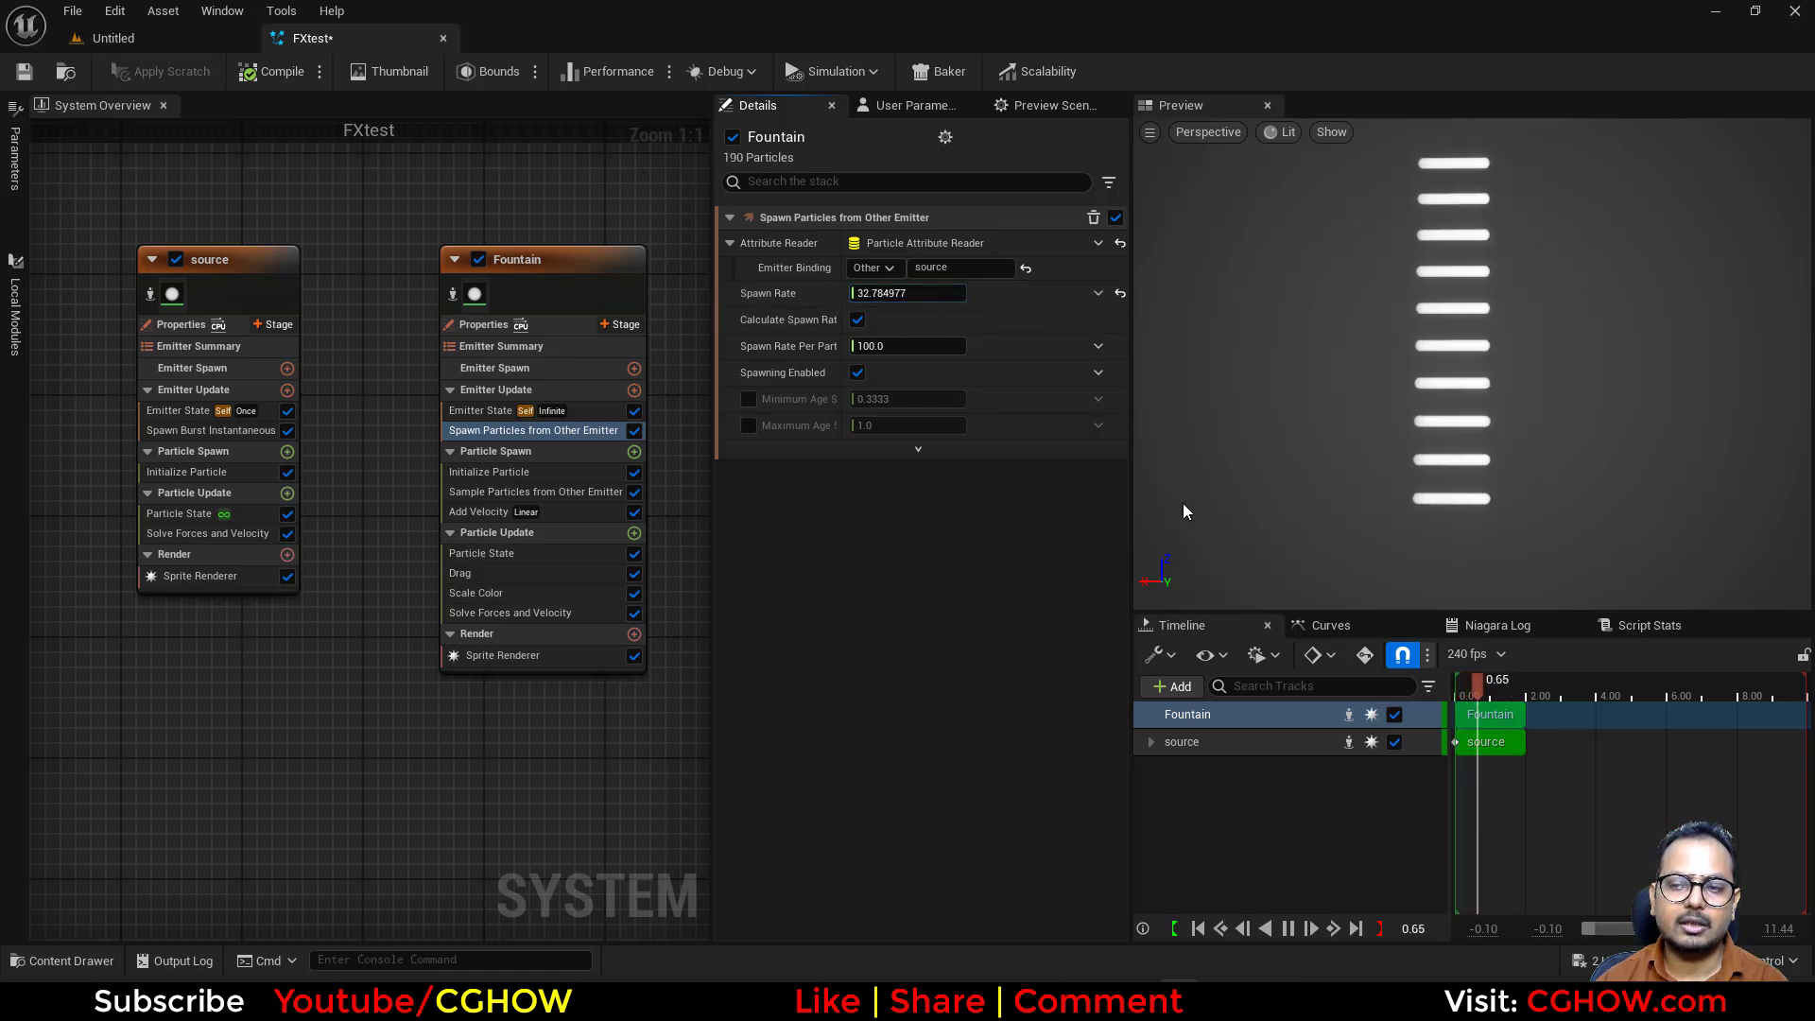
right_drag(428, 632, 445, 710)
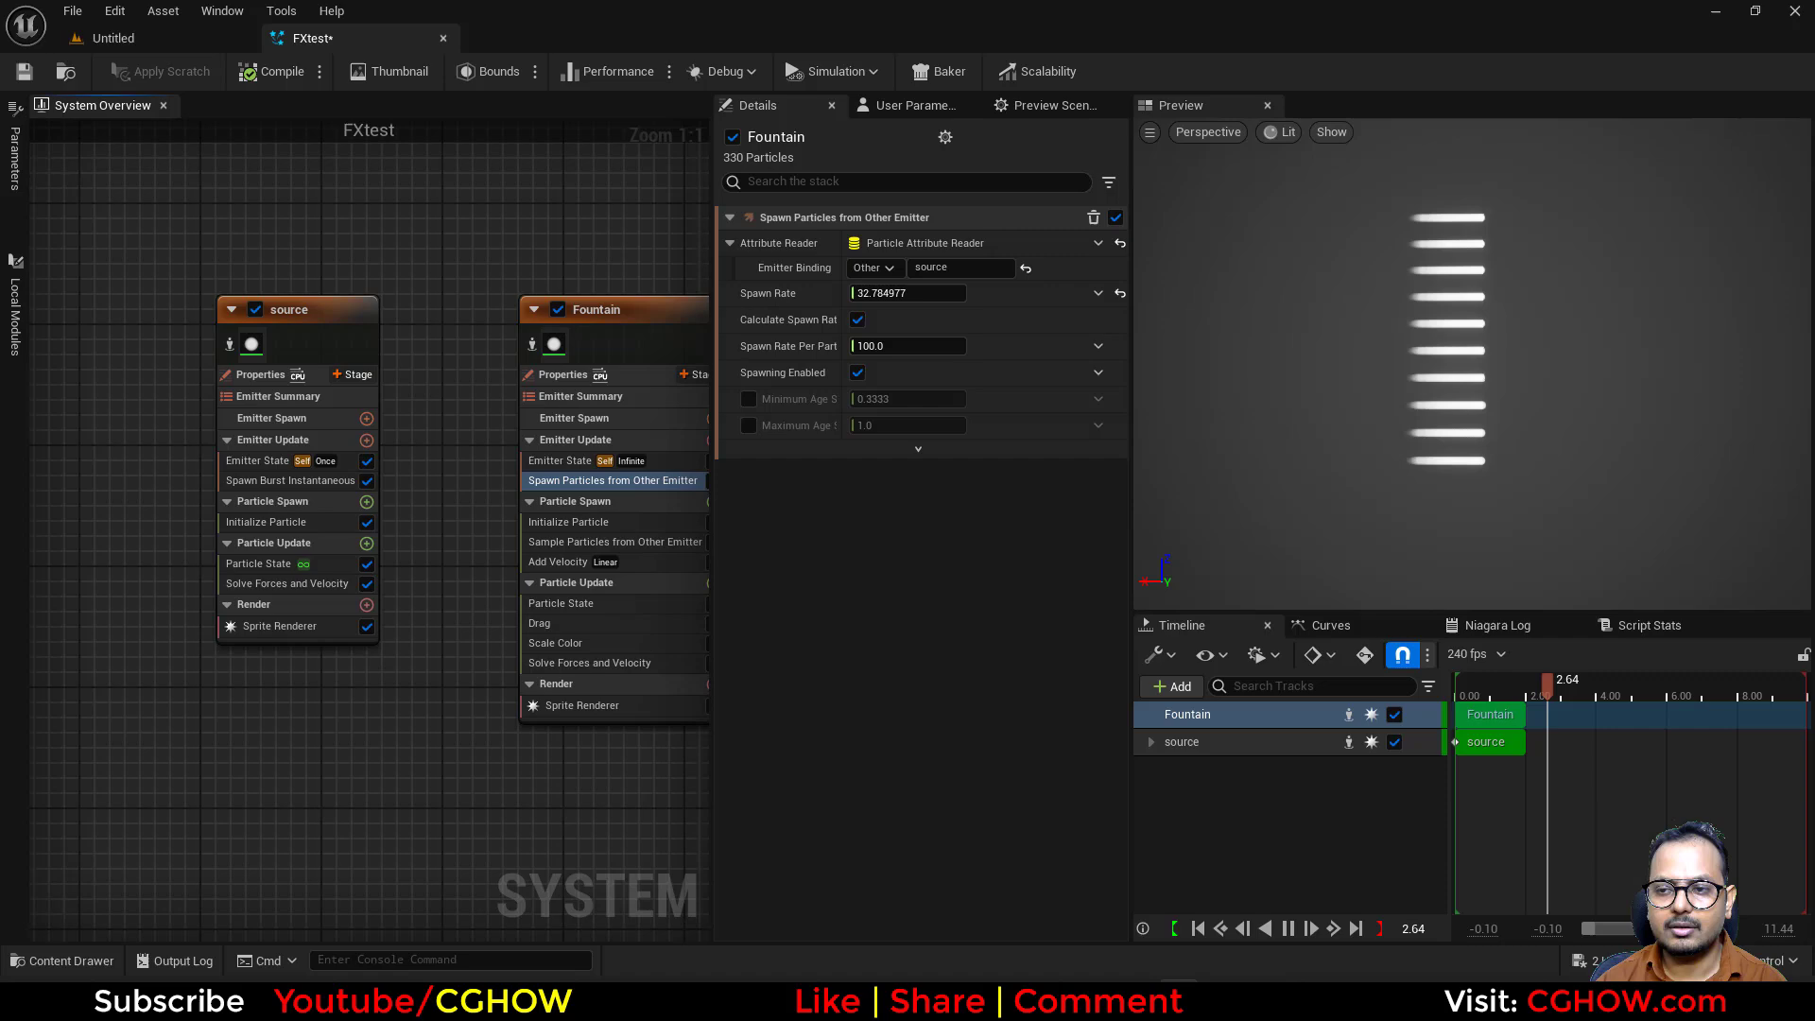